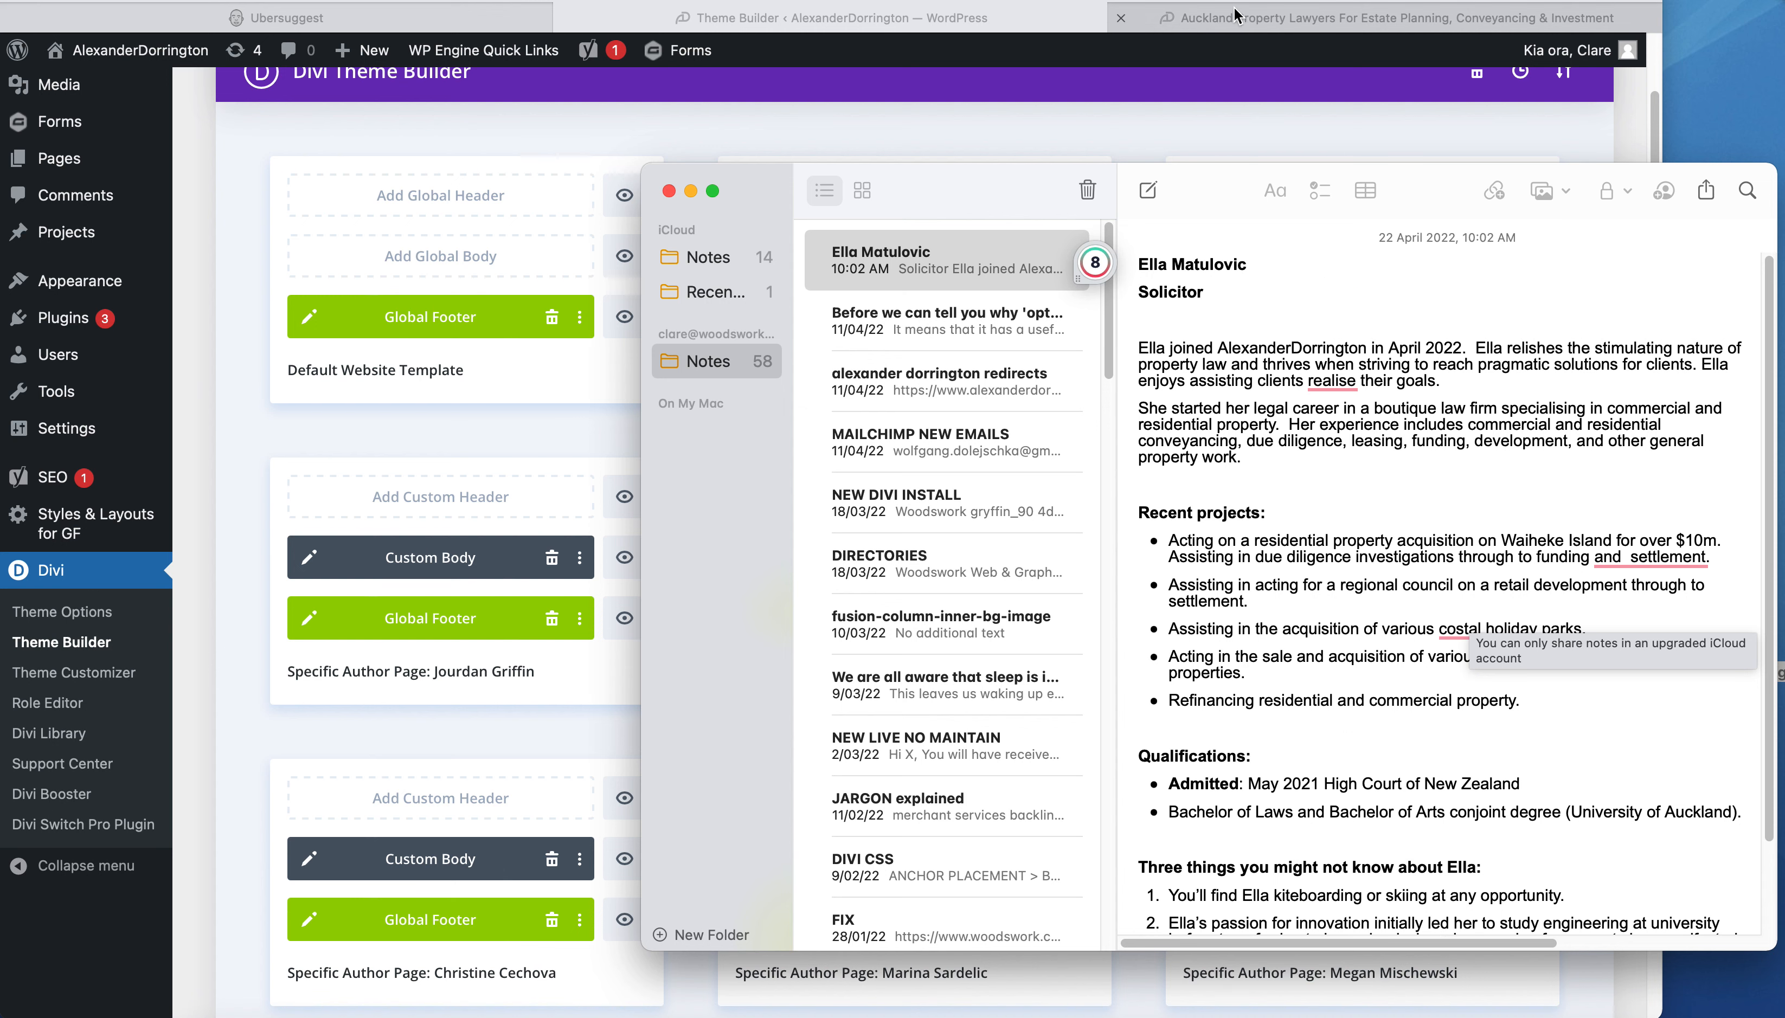
- Check the live people page, then duplicate the specific author page template that directly follows the All Posts template in the Theme Builder
{"action": "left_click", "coordinate": [1238, 26]}
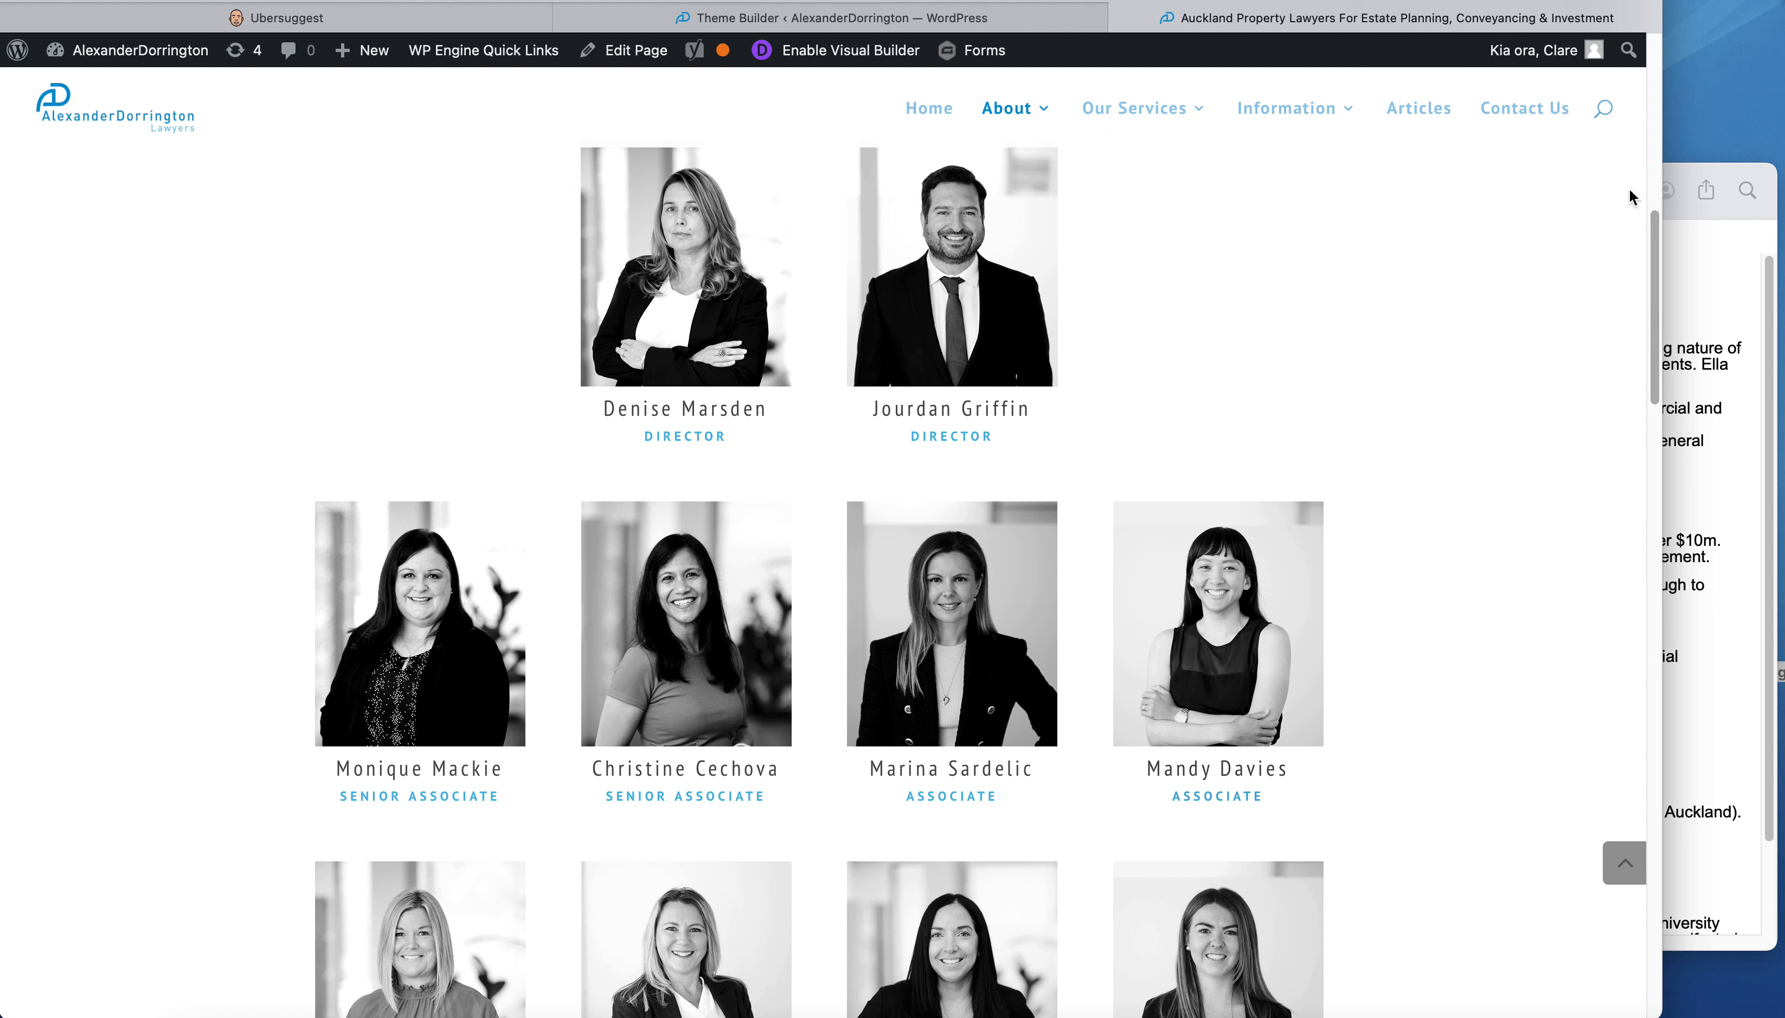
{"action": "mouse_move", "coordinate": [1654, 232]}
{"action": "left_mouse_down"}
{"action": "mouse_move", "coordinate": [1654, 302]}
{"action": "mouse_move", "coordinate": [1653, 224]}
{"action": "mouse_move", "coordinate": [1645, 271]}
{"action": "mouse_move", "coordinate": [1640, 250]}
{"action": "left_mouse_up"}
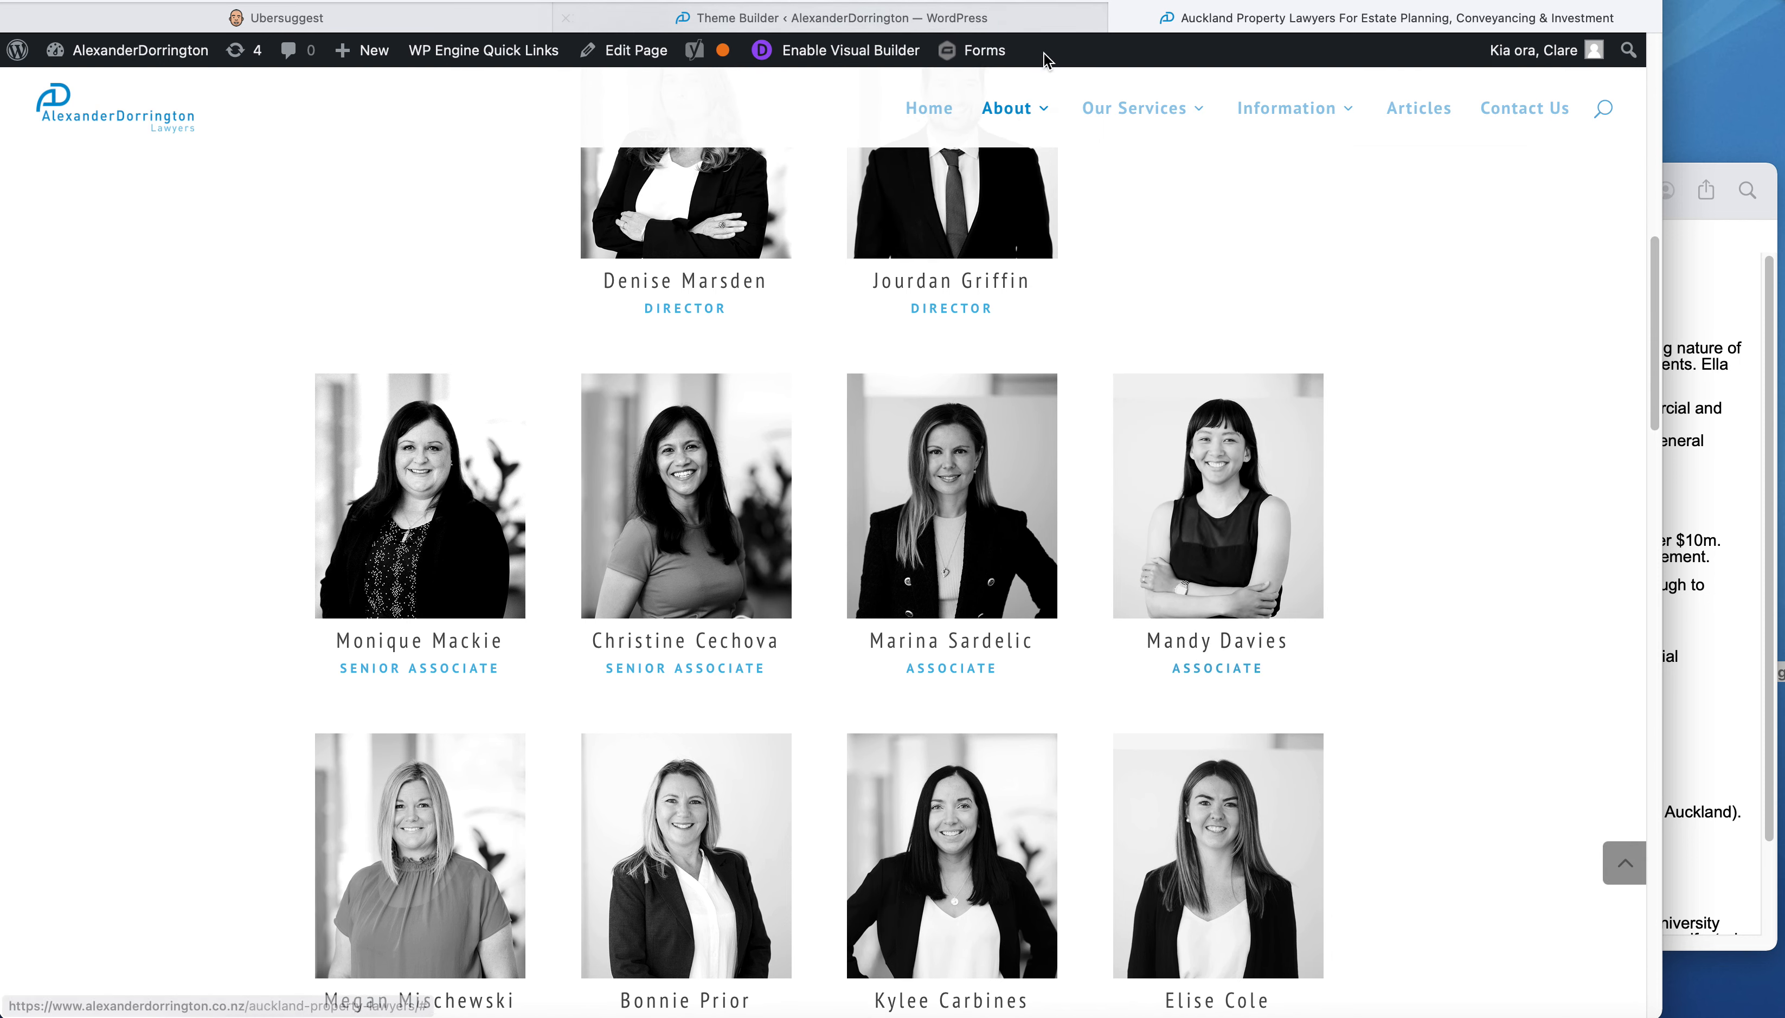
{"action": "left_click", "coordinate": [1059, 20]}
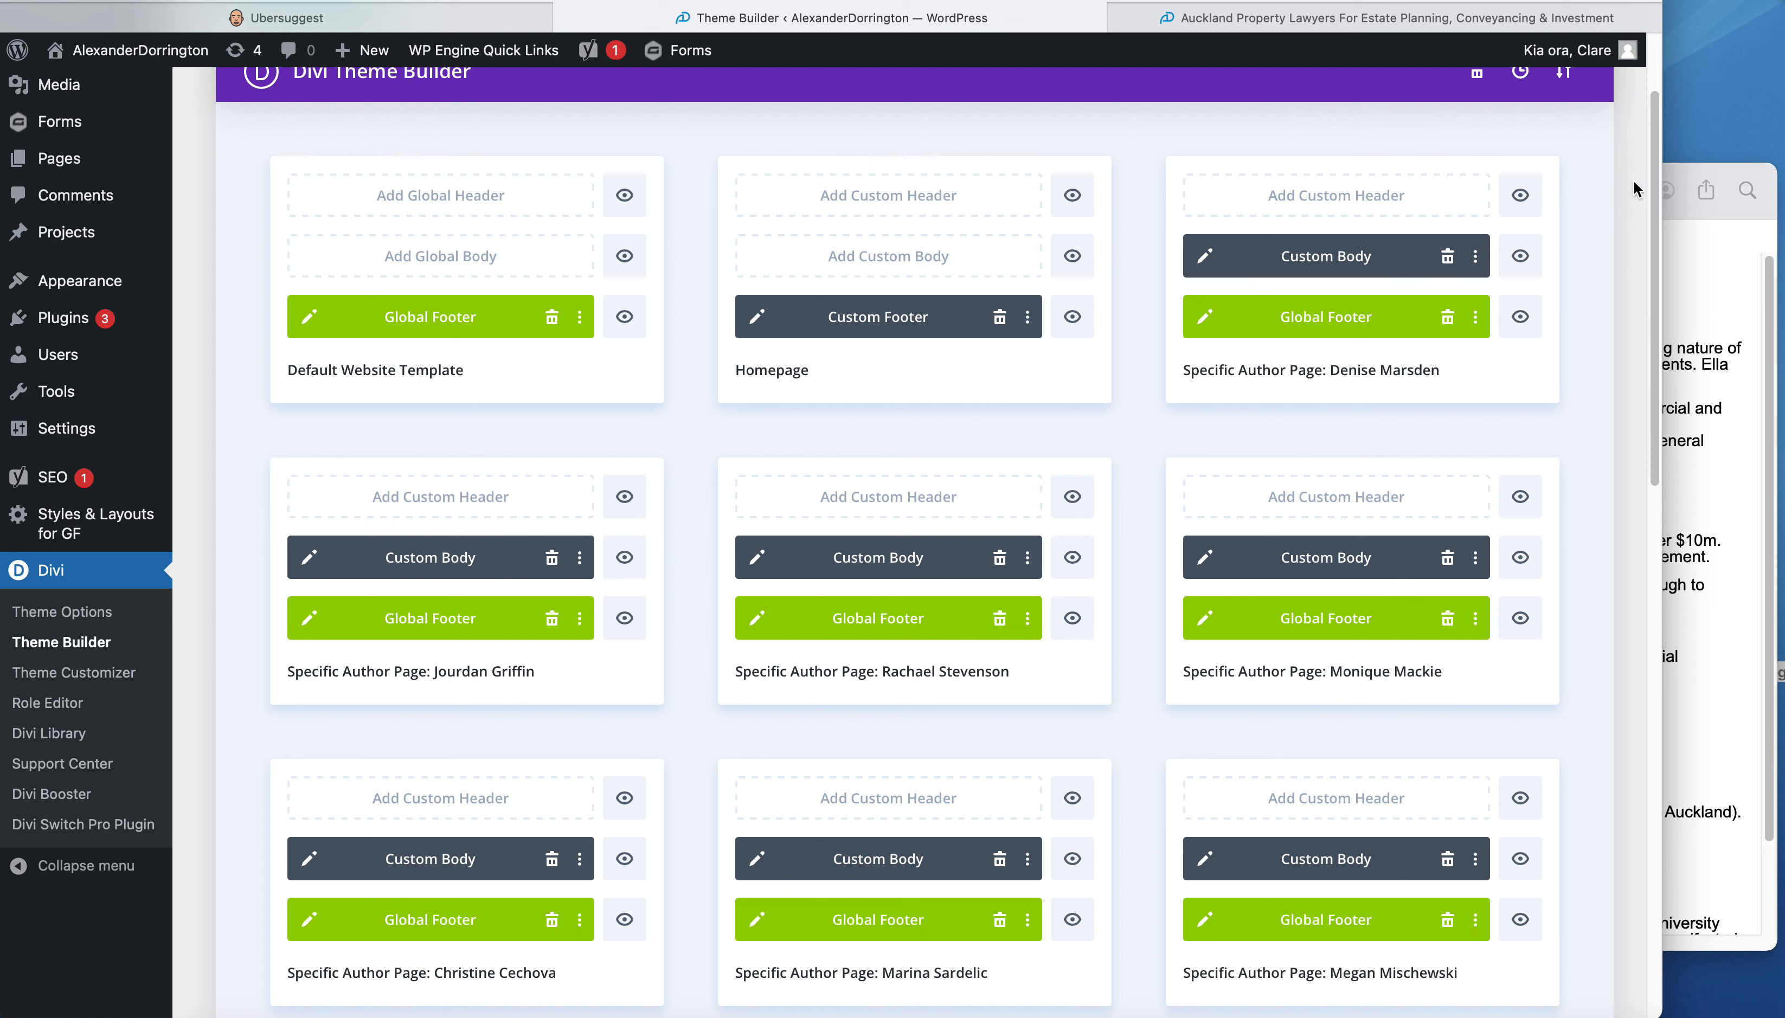
{"action": "left_click_drag", "start_coordinate": [1654, 180], "coordinate": [1646, 644]}
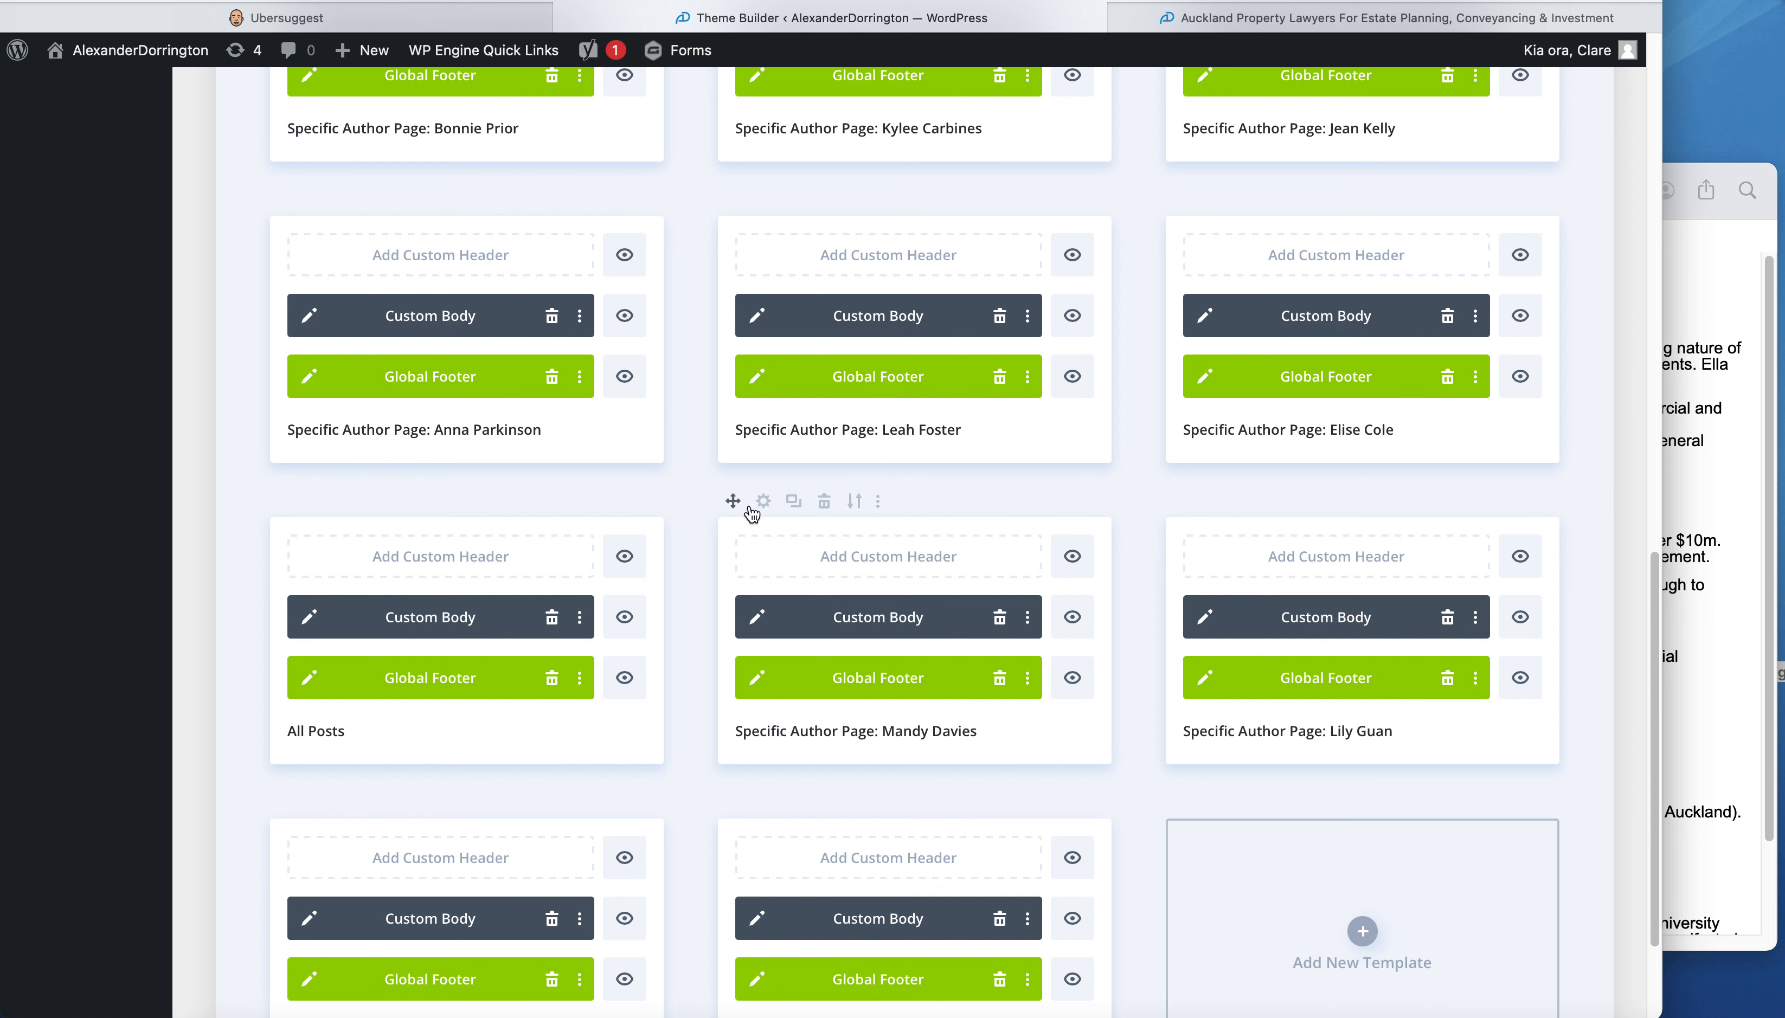
{"action": "left_click", "coordinate": [794, 502]}
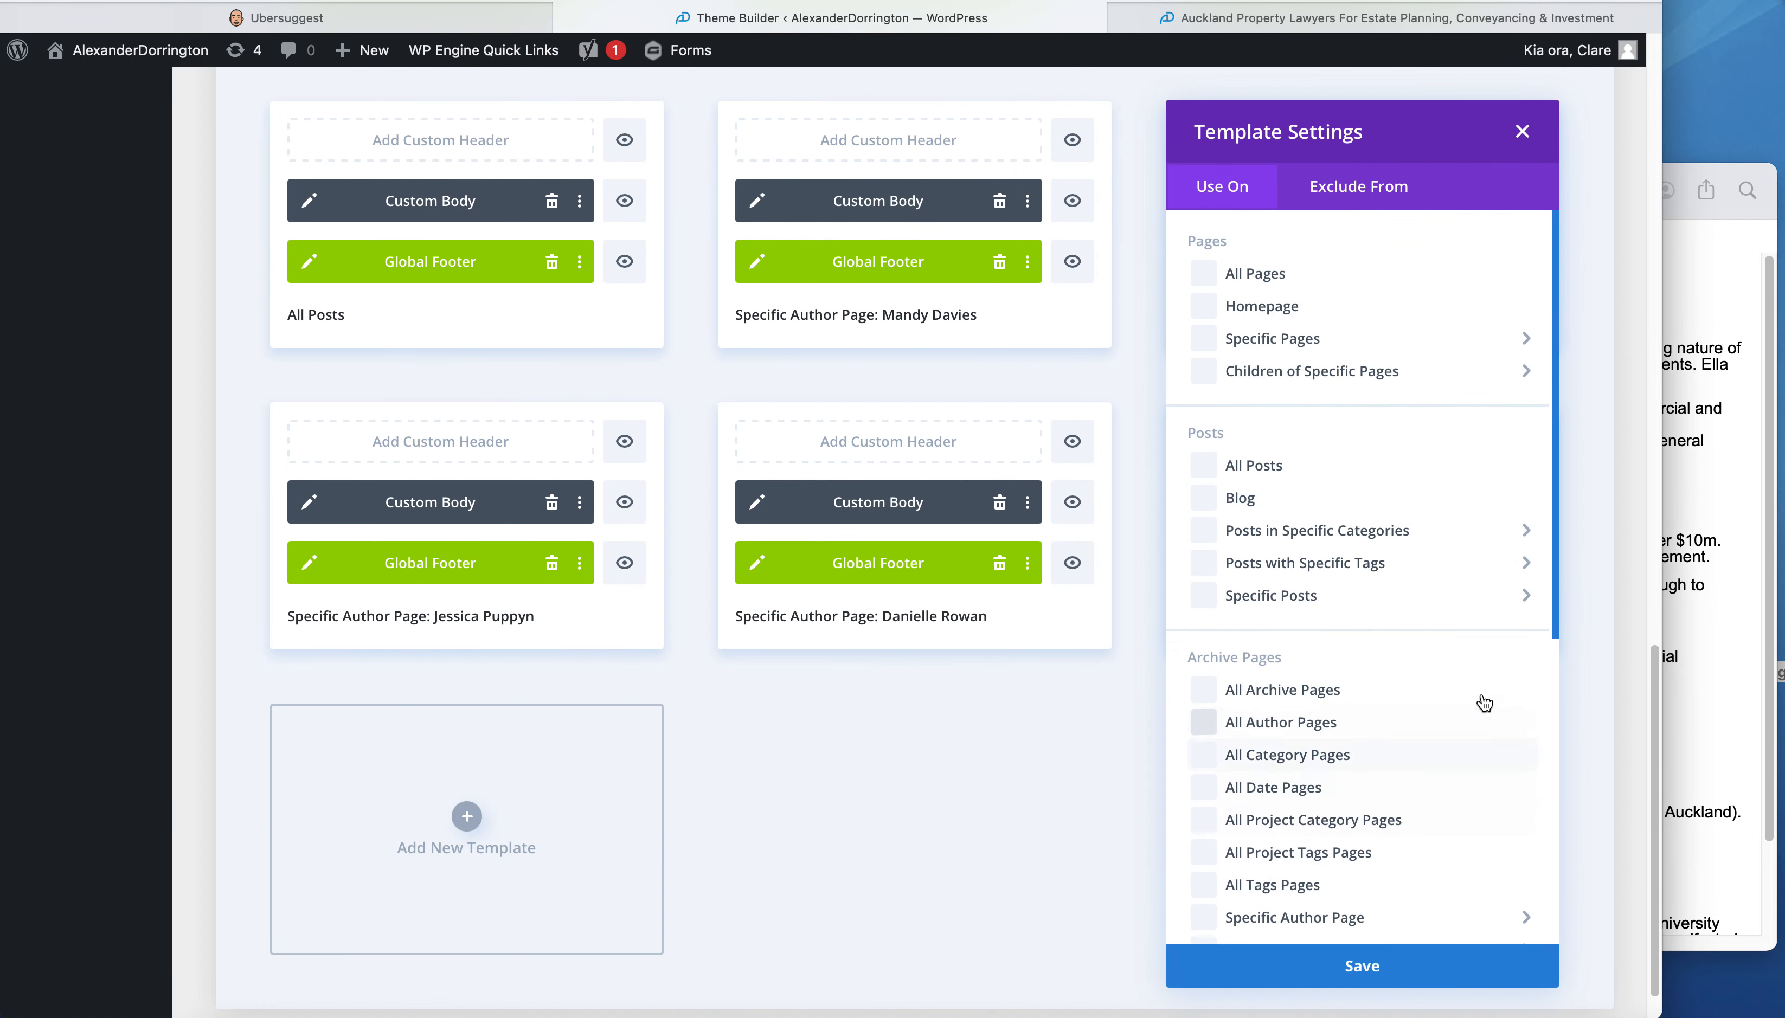
- Assign the duplicated template to the new solicitor's Specific Author Page and save the Theme Builder changes
{"action": "left_click_drag", "start_coordinate": [1555, 566], "coordinate": [1536, 672]}
{"action": "left_click", "coordinate": [1260, 752]}
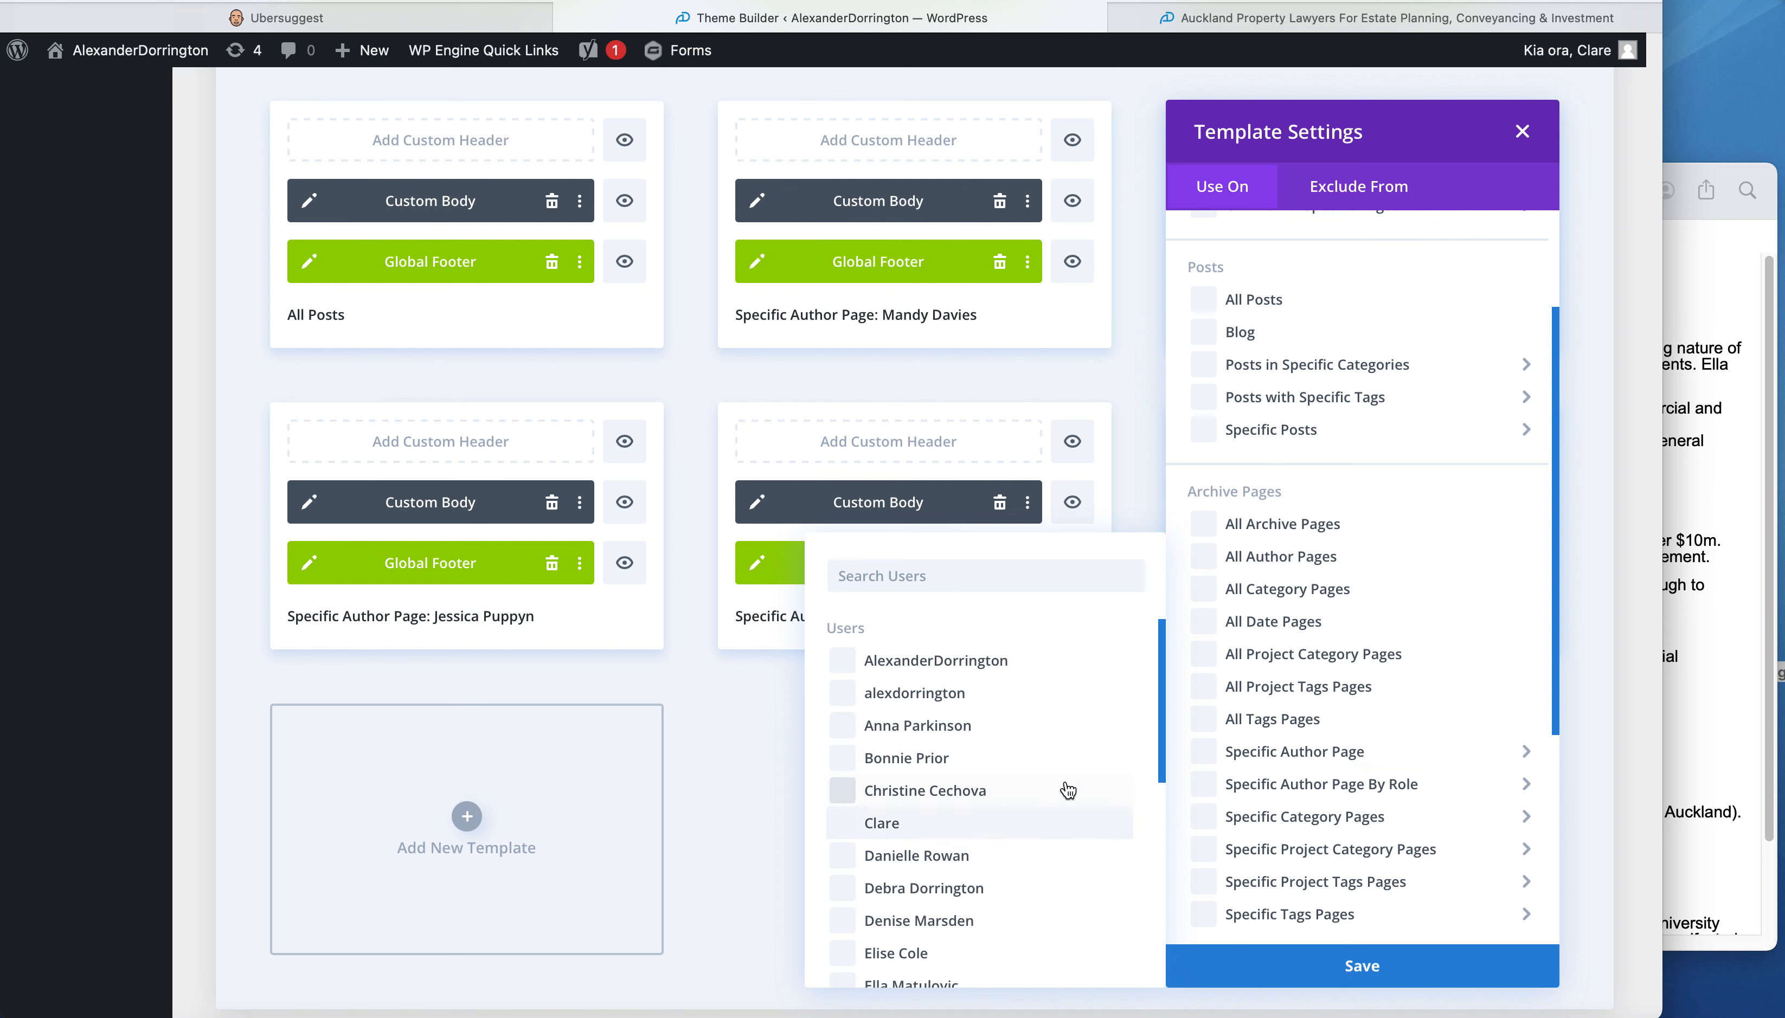
{"action": "left_click_drag", "start_coordinate": [1163, 691], "coordinate": [1130, 766]}
{"action": "left_click", "coordinate": [840, 814]}
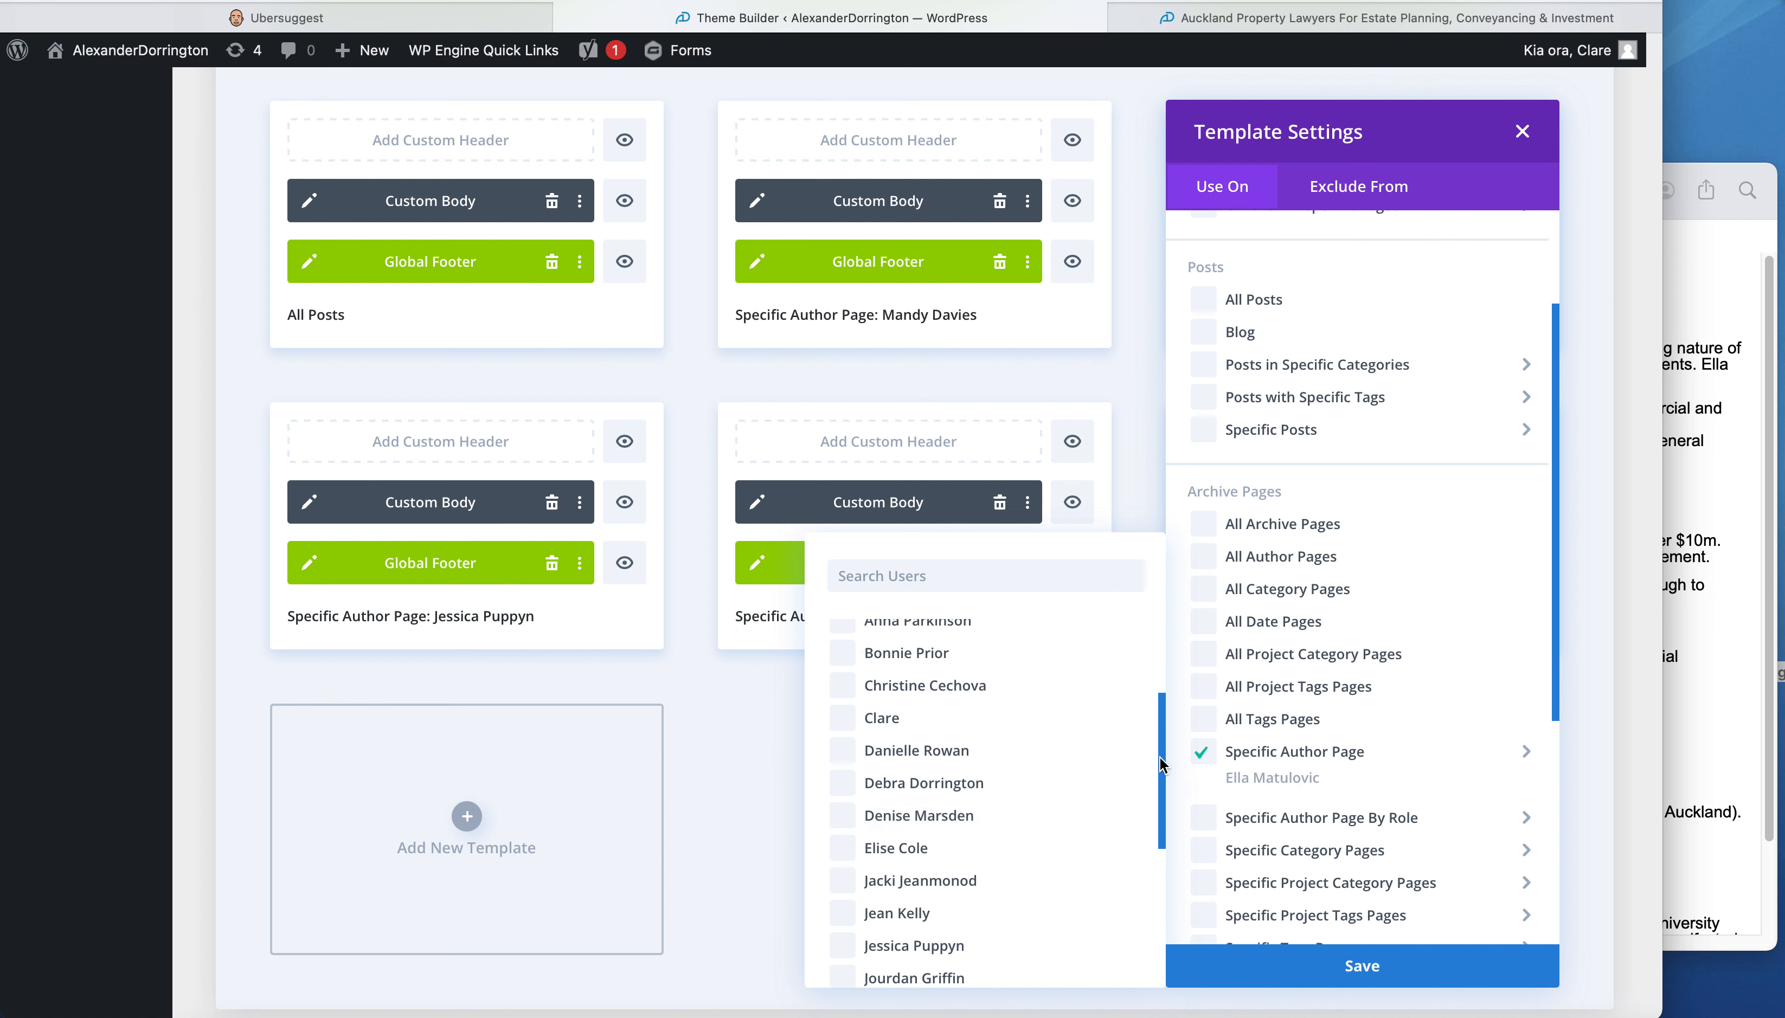
{"action": "left_click_drag", "start_coordinate": [1161, 764], "coordinate": [1182, 653]}
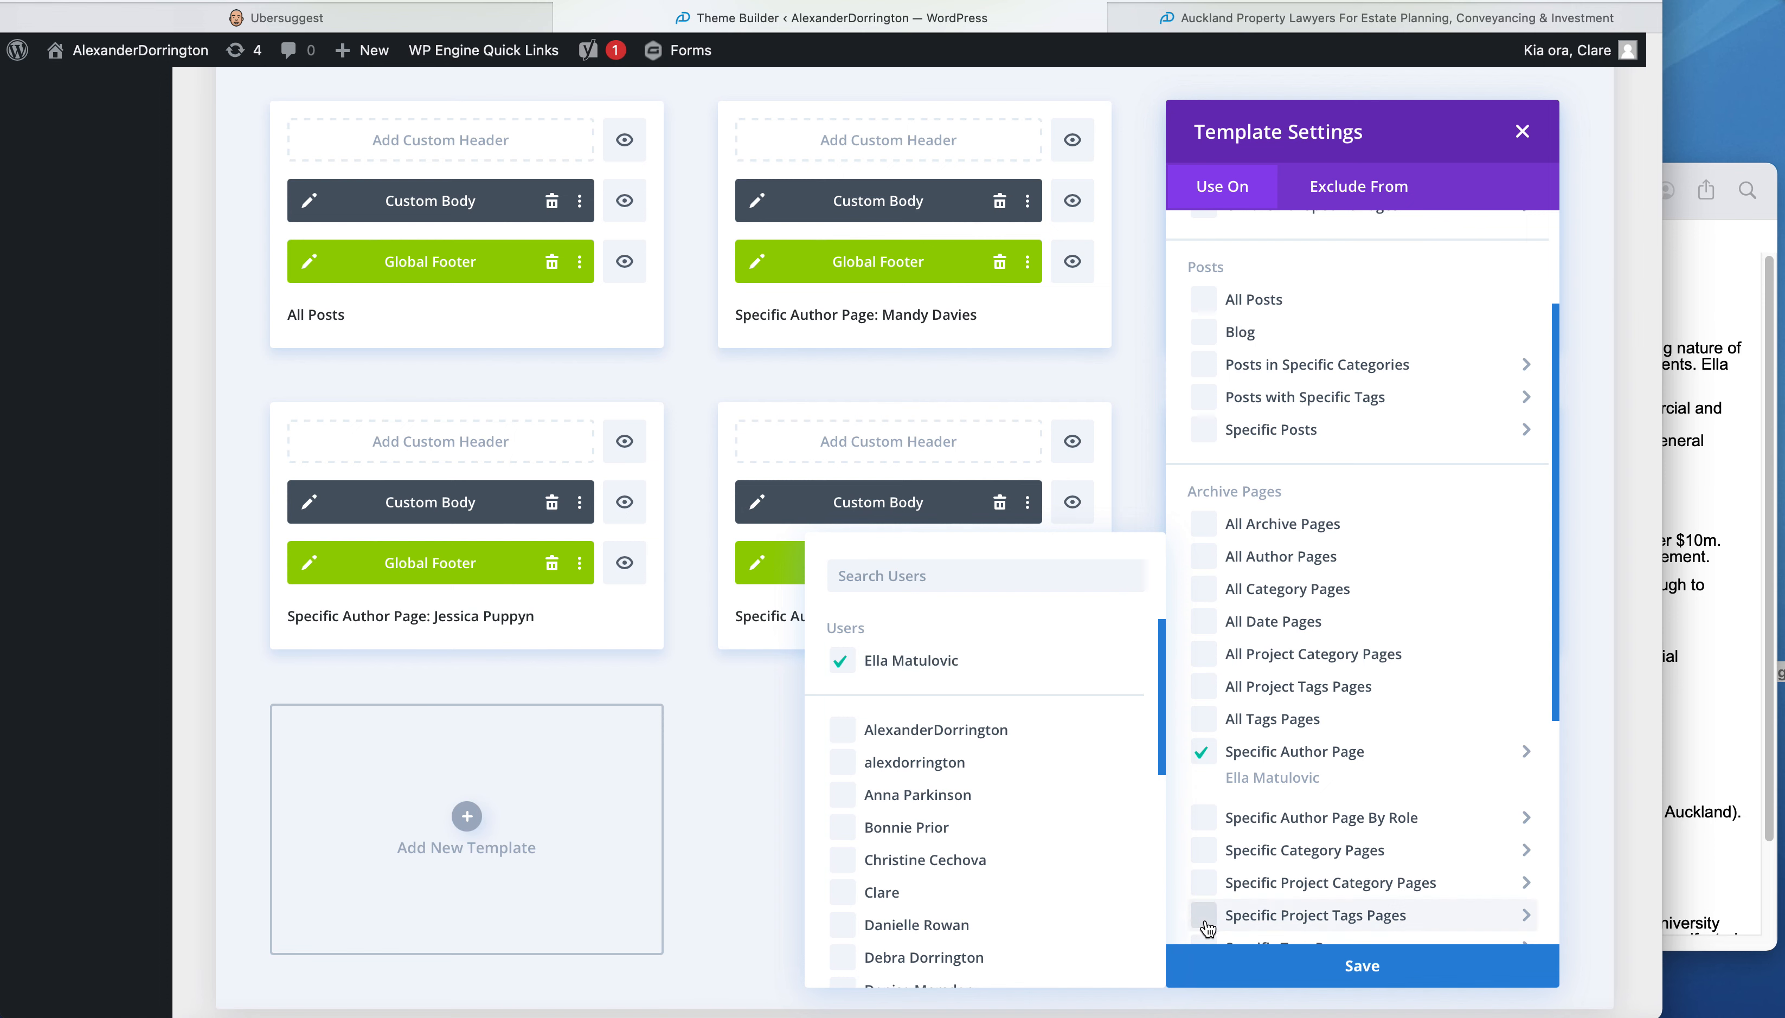
{"action": "left_click", "coordinate": [1353, 966]}
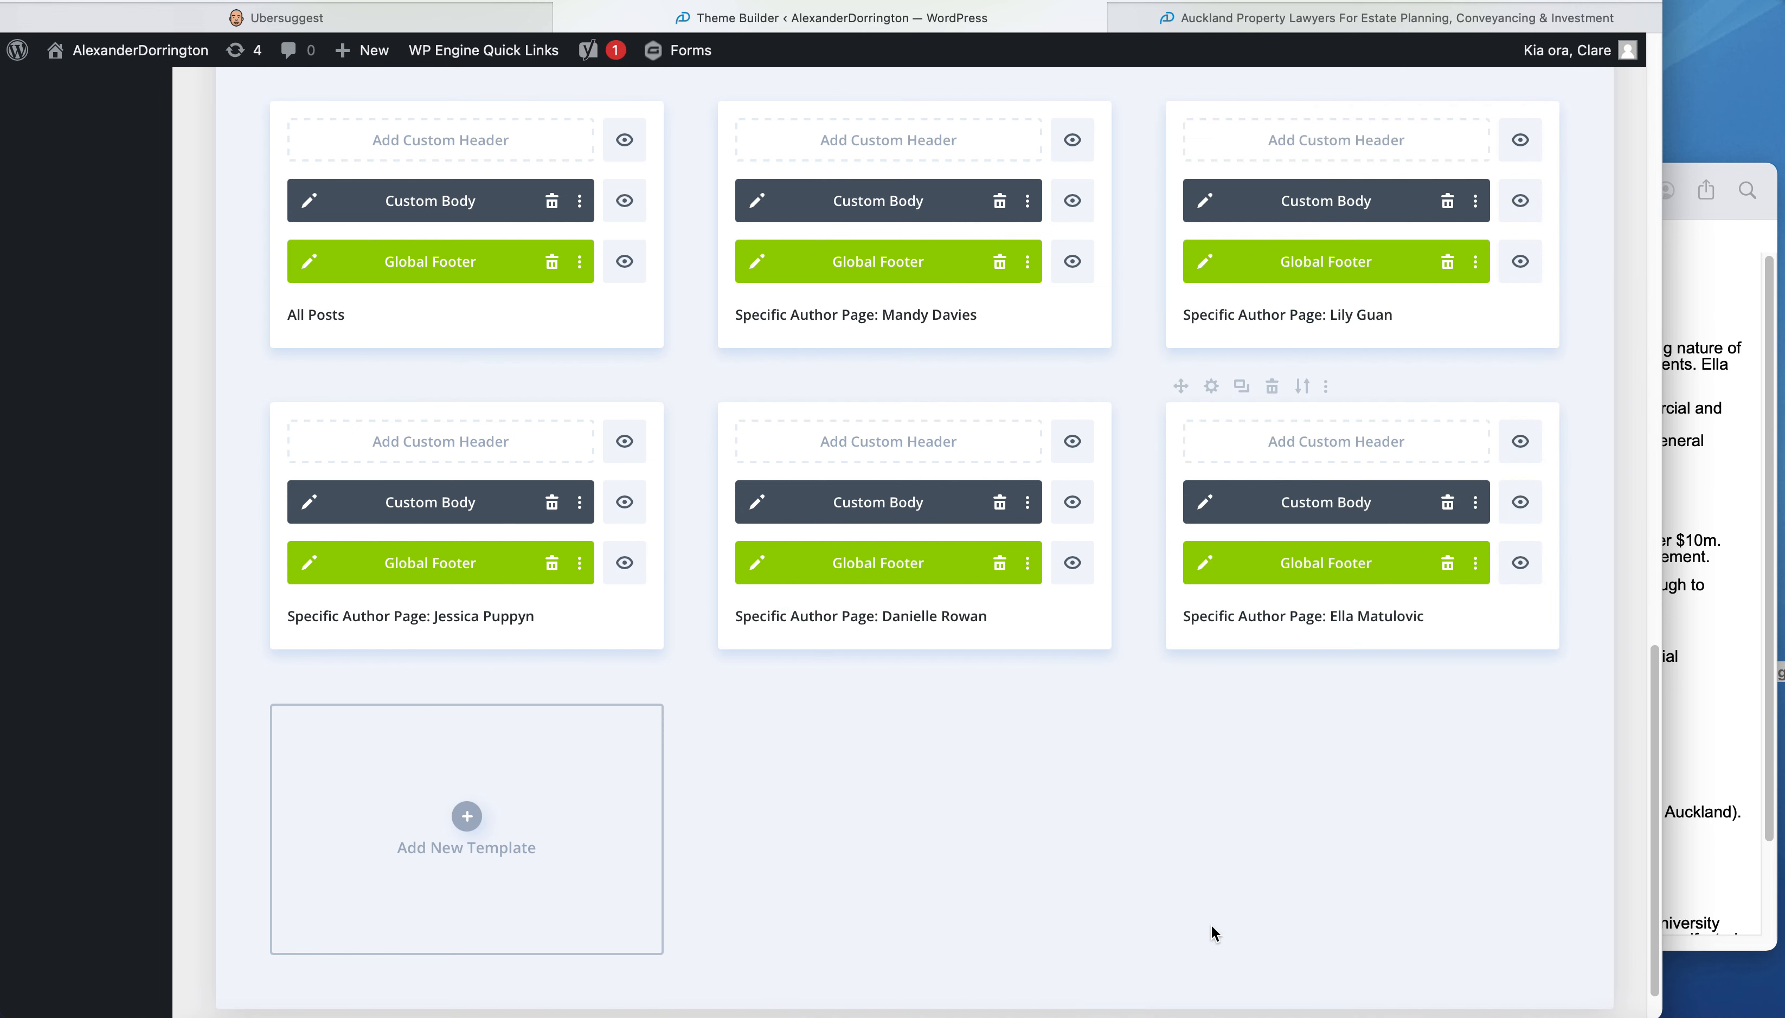
{"action": "scroll", "coordinate": [1192, 879], "scroll_direction": "up", "scroll_amount": 15}
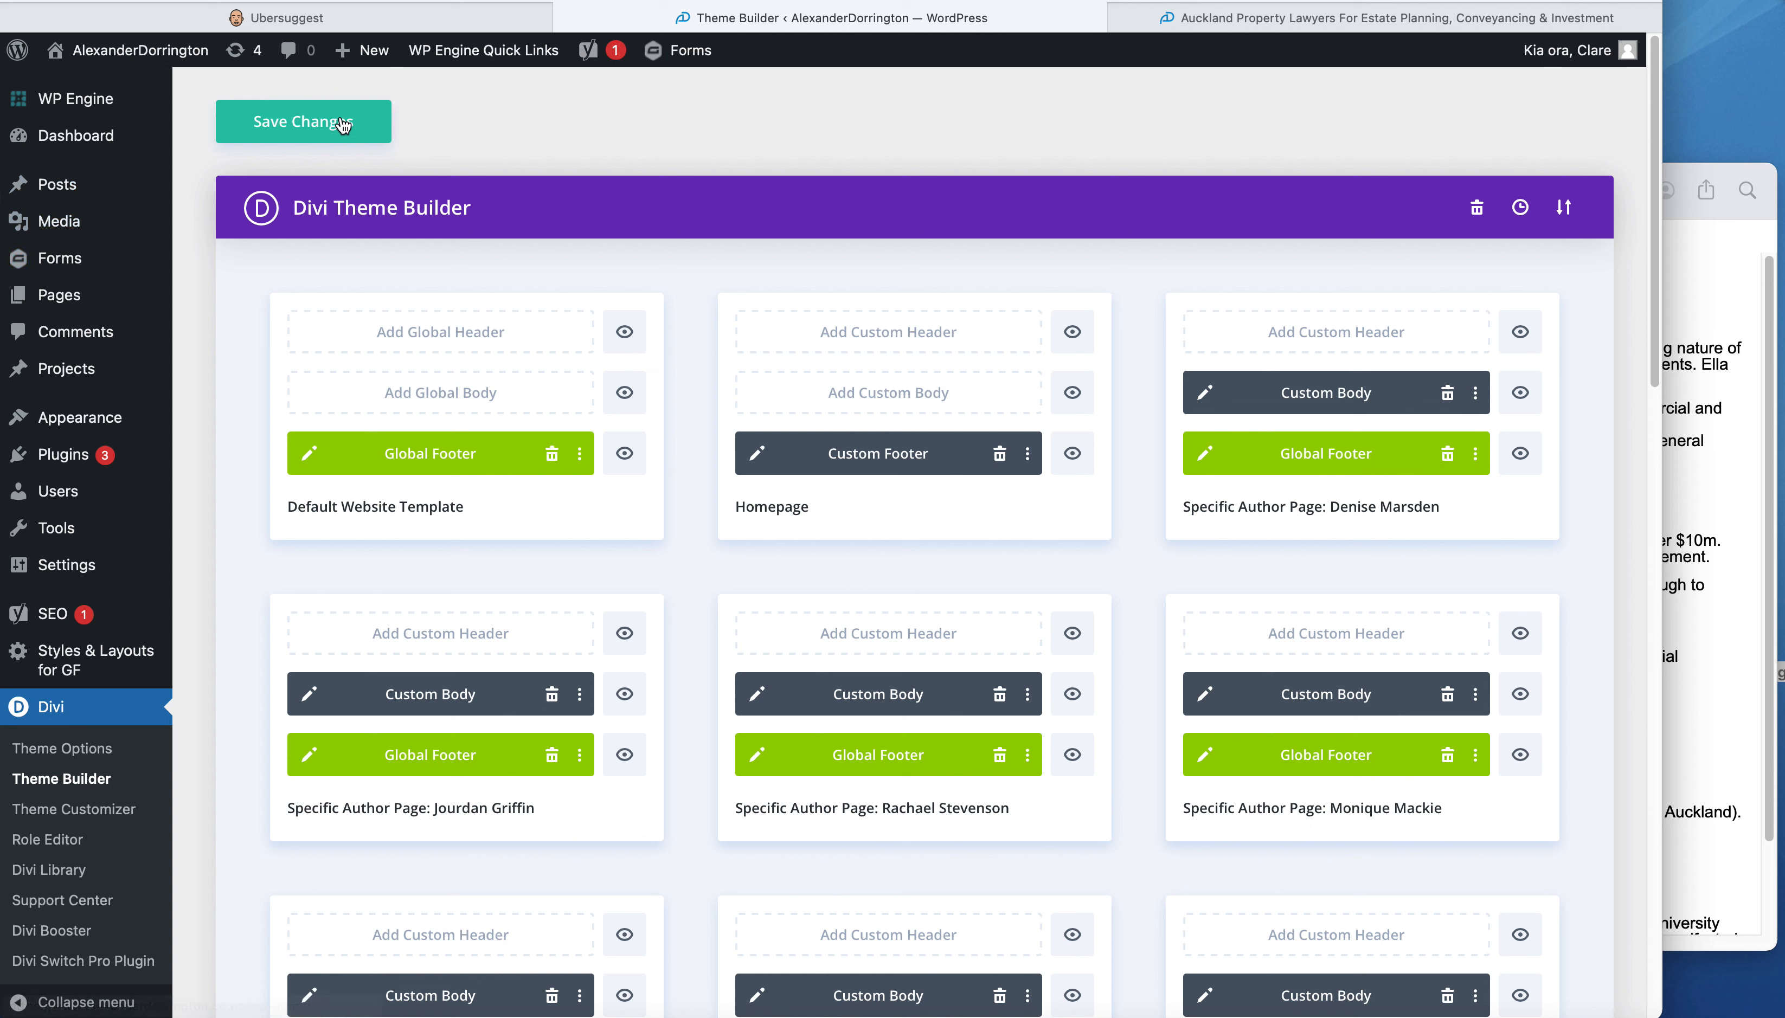
{"action": "left_click", "coordinate": [310, 124]}
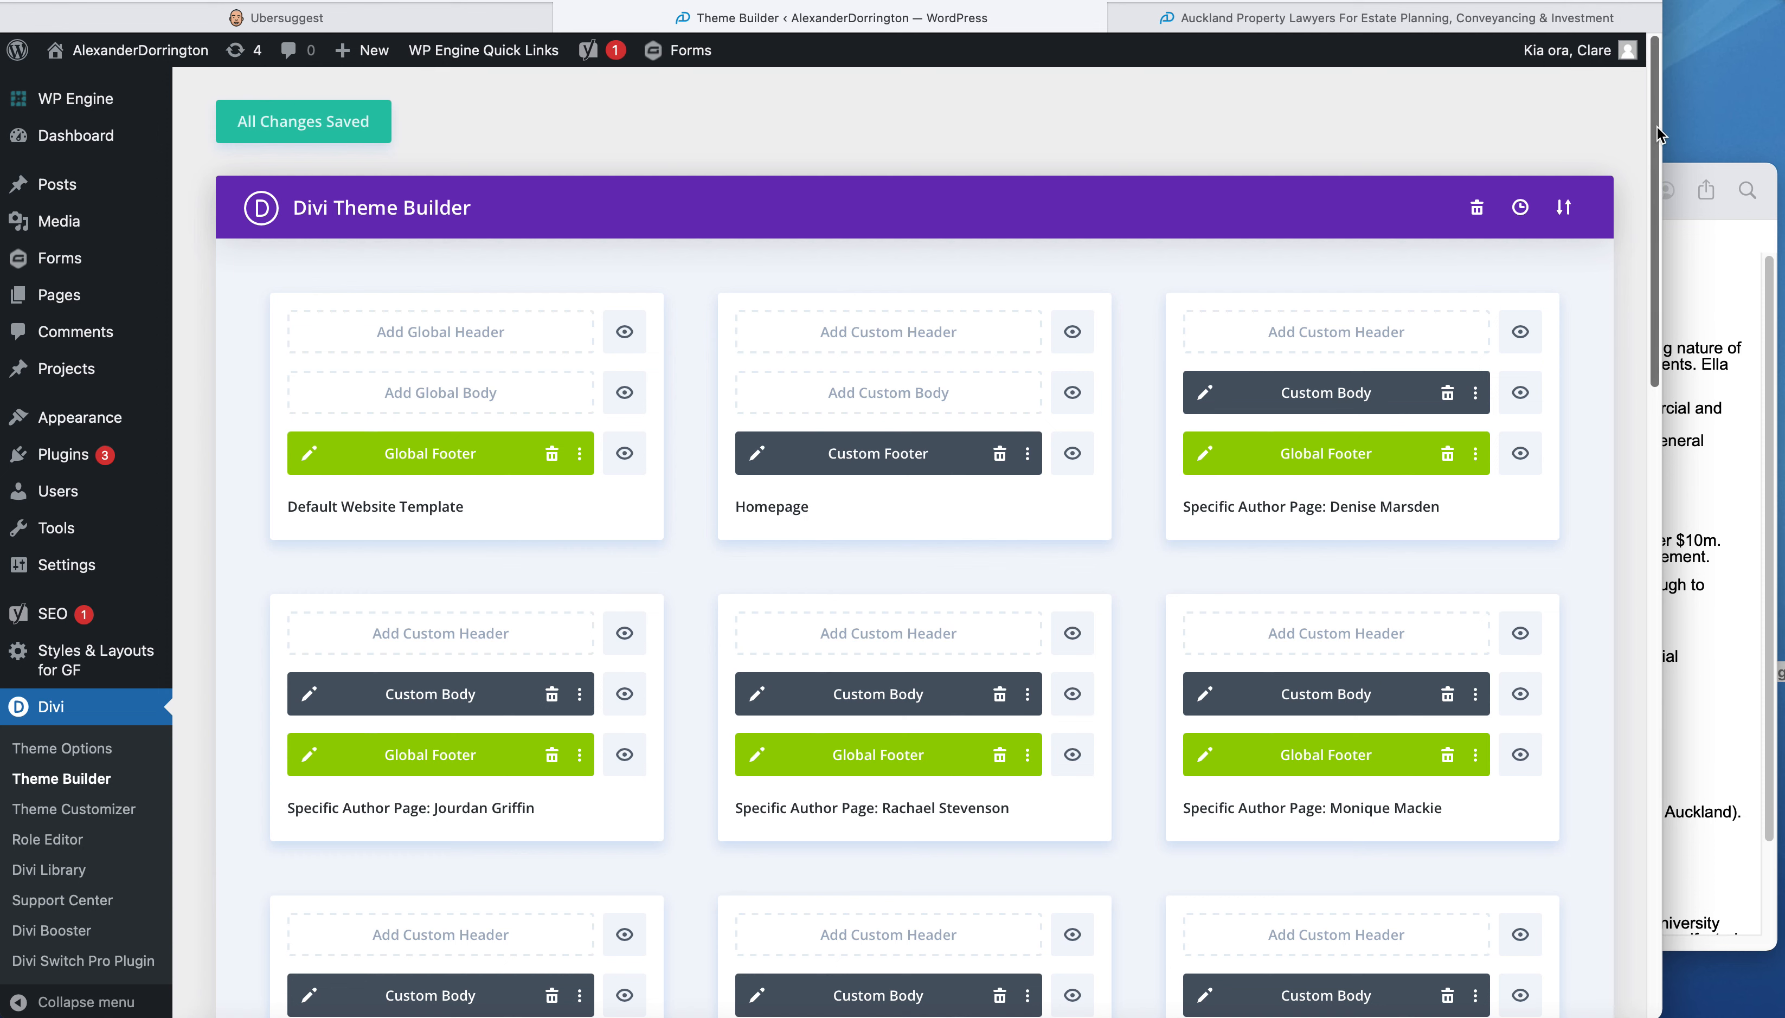
- Open the new template's custom body and replace the name heading with the new solicitor's name copied from the note in Notes
{"action": "left_click_drag", "start_coordinate": [1657, 121], "coordinate": [1614, 722]}
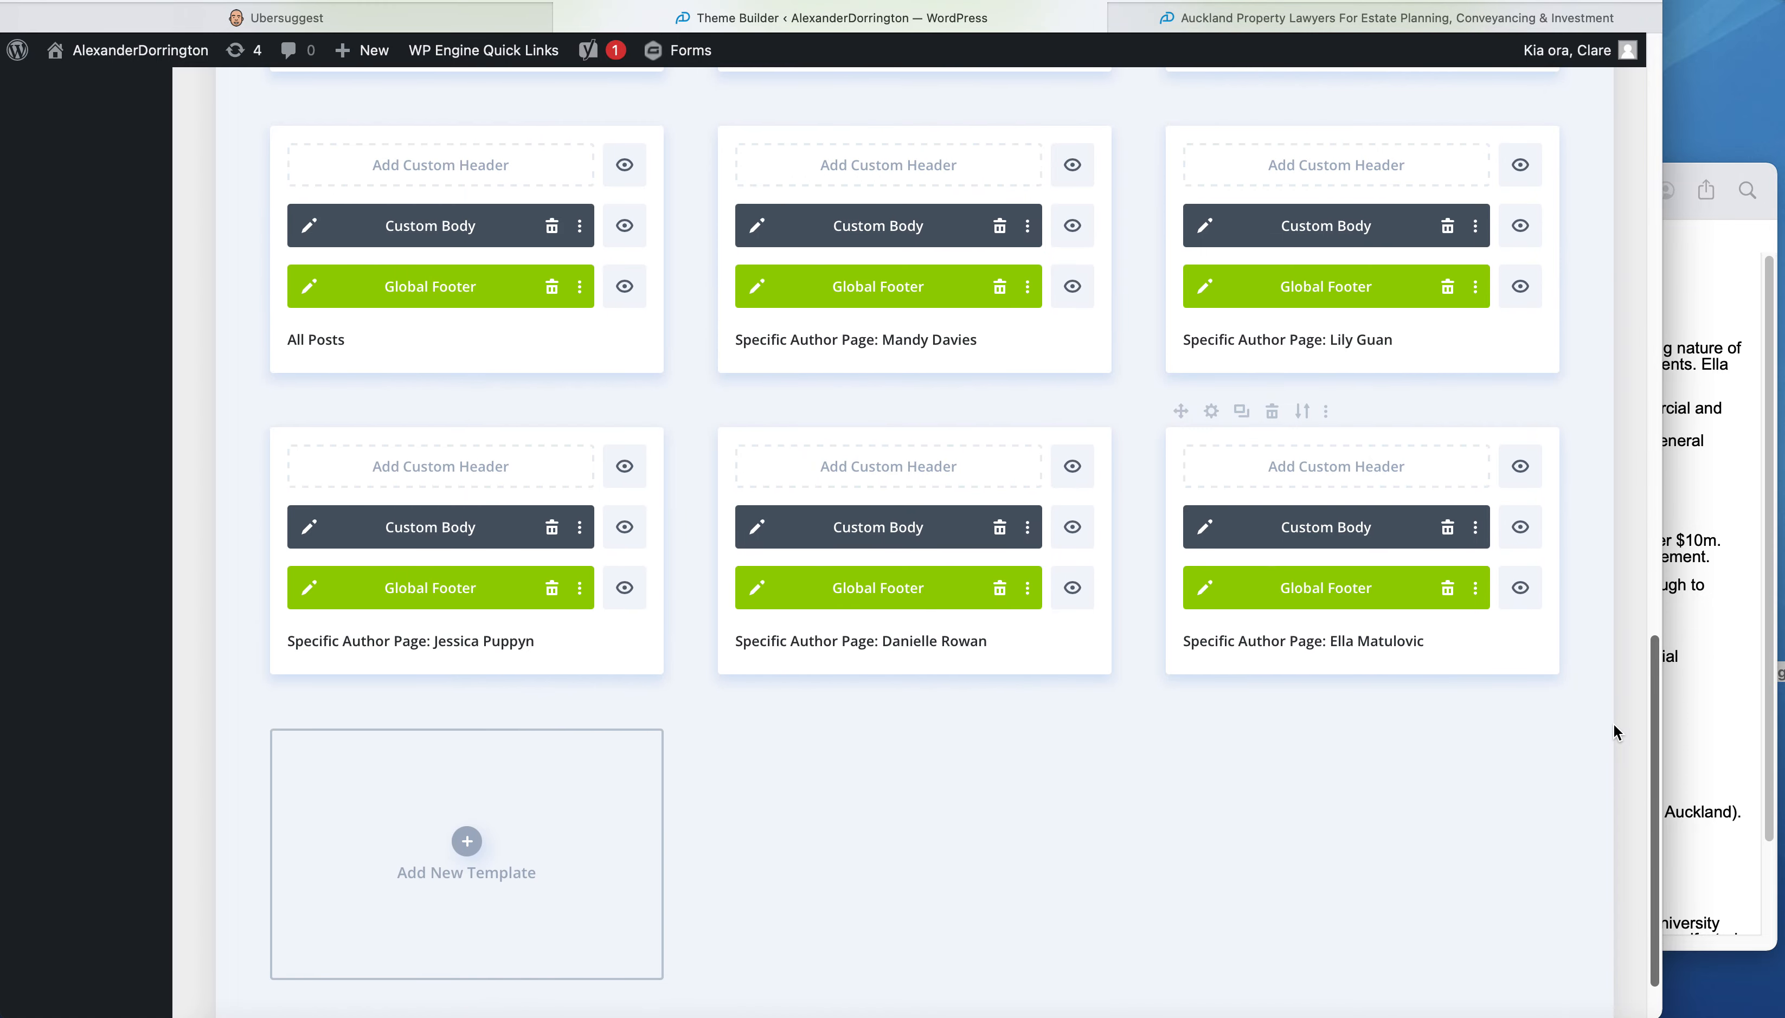
{"action": "left_click", "coordinate": [1204, 530]}
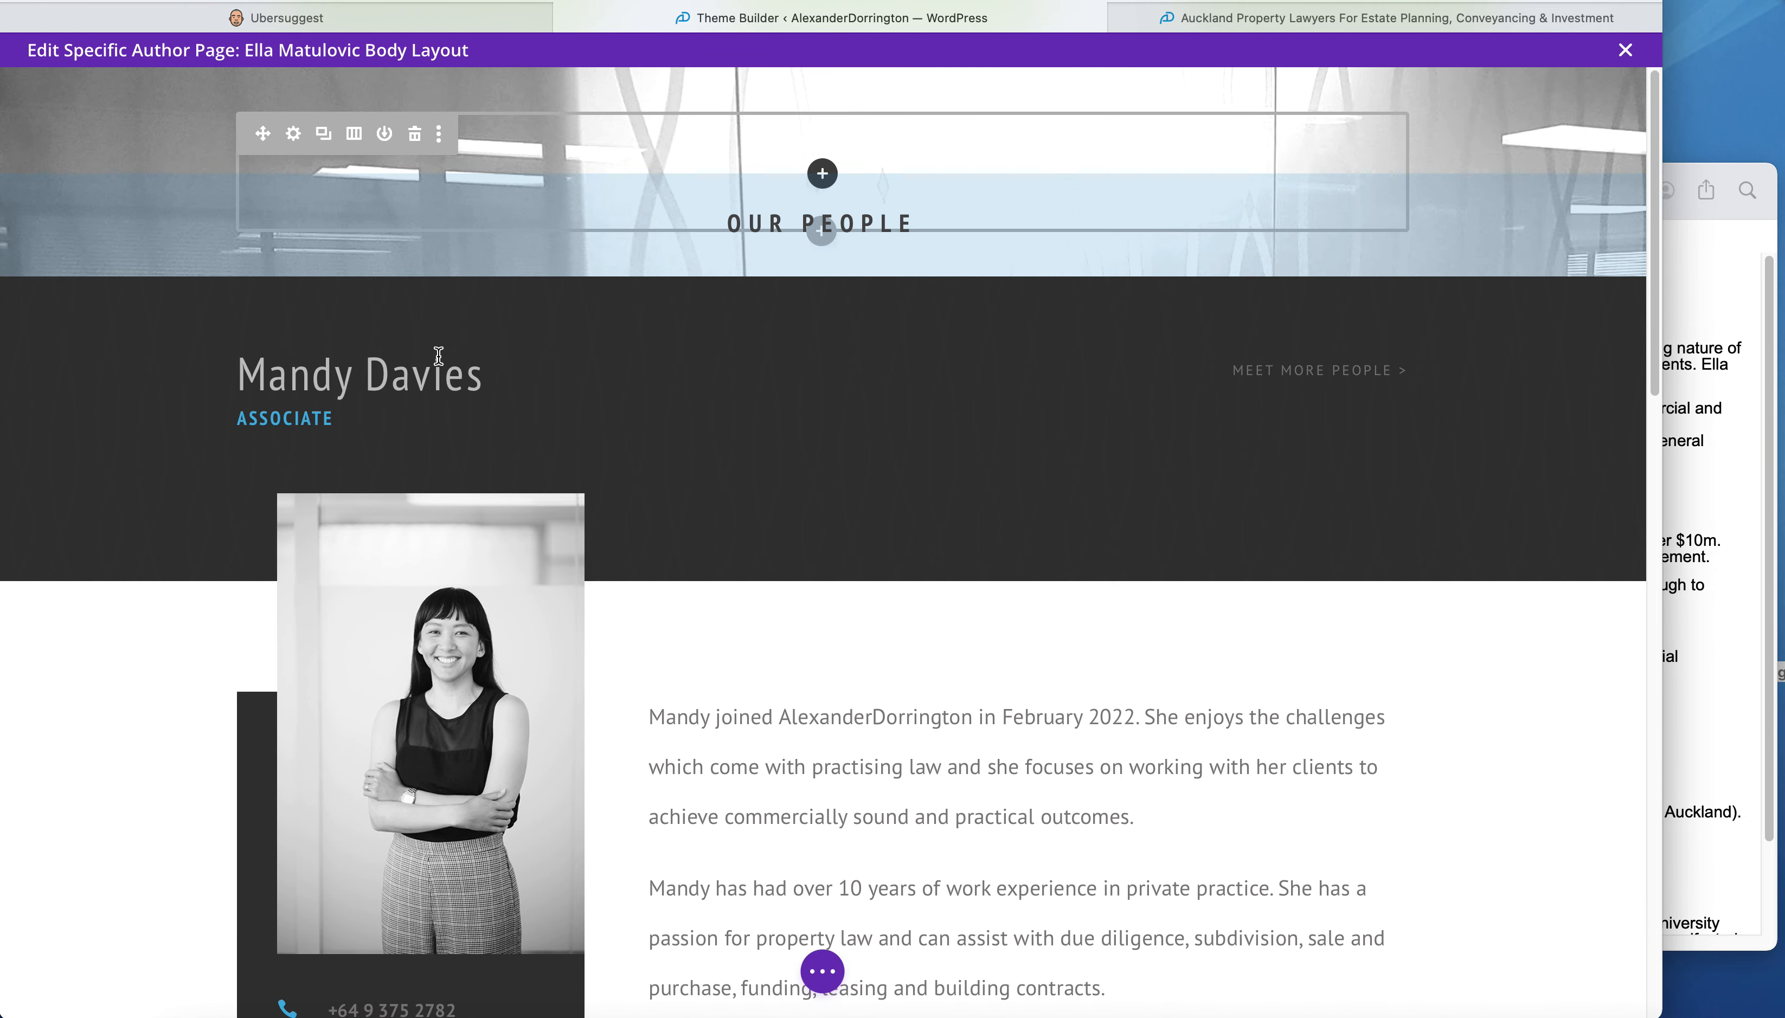
{"action": "mouse_move", "coordinate": [373, 380]}
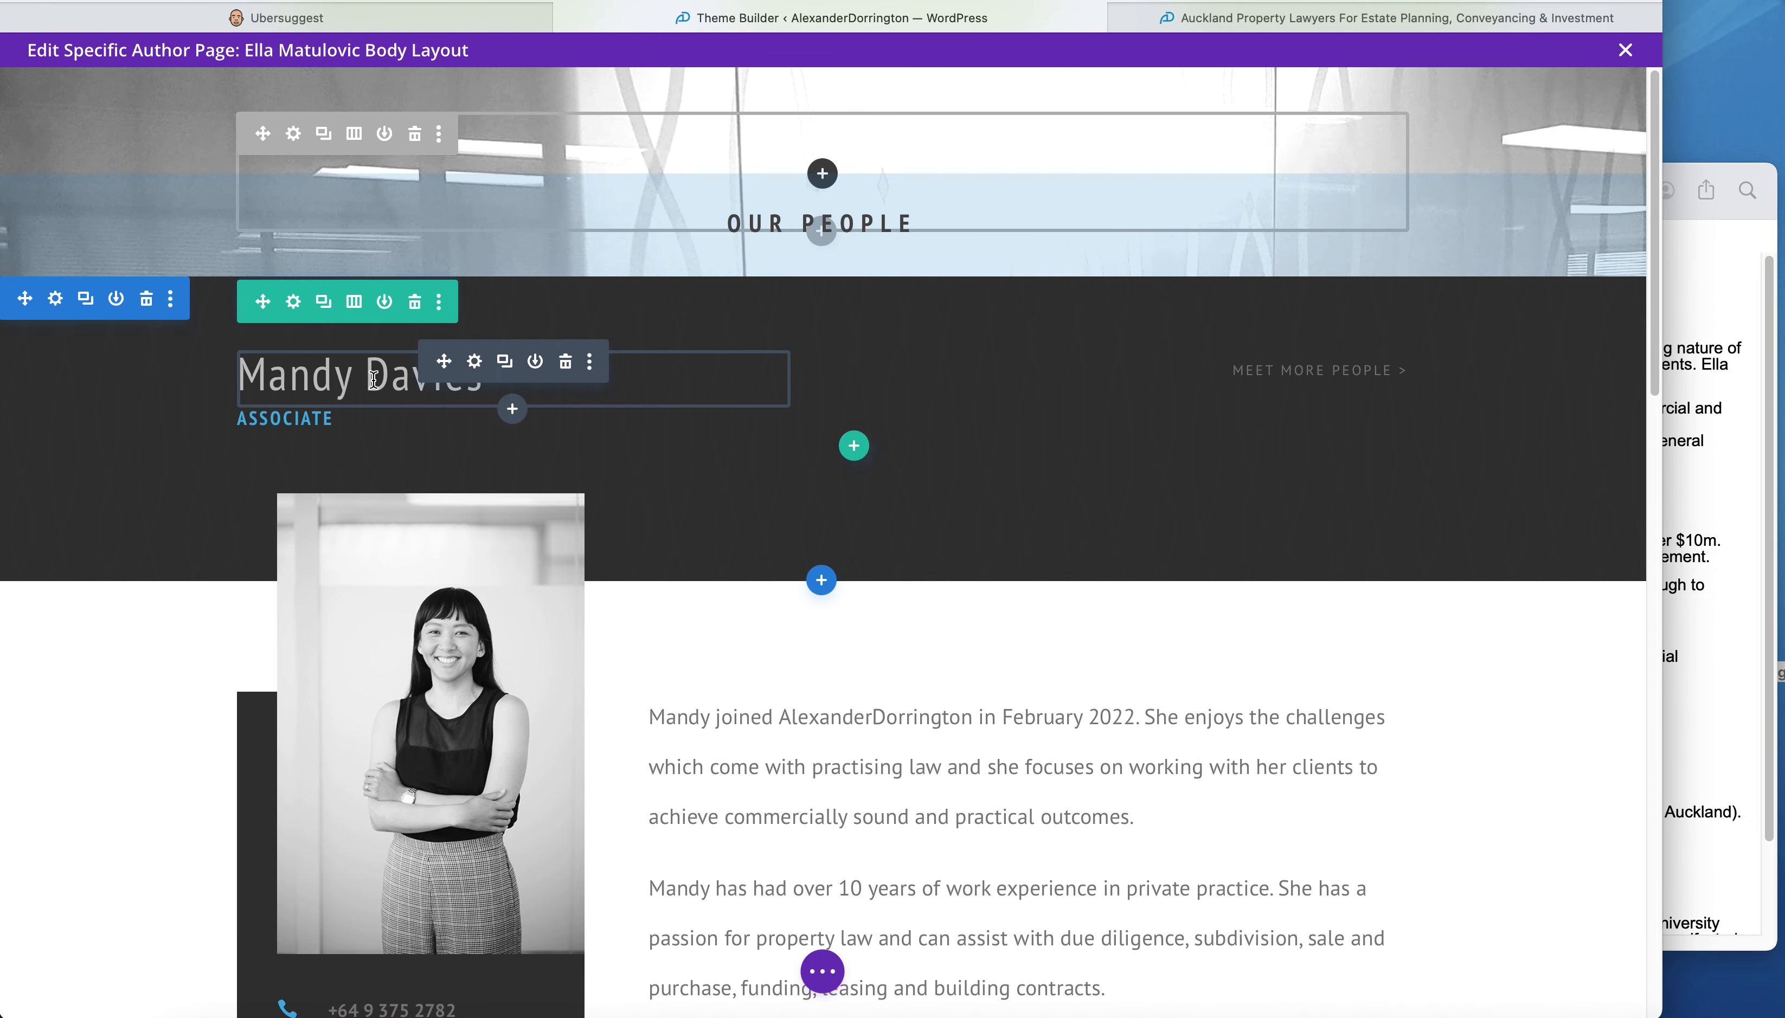
{"action": "left_click", "coordinate": [474, 361]}
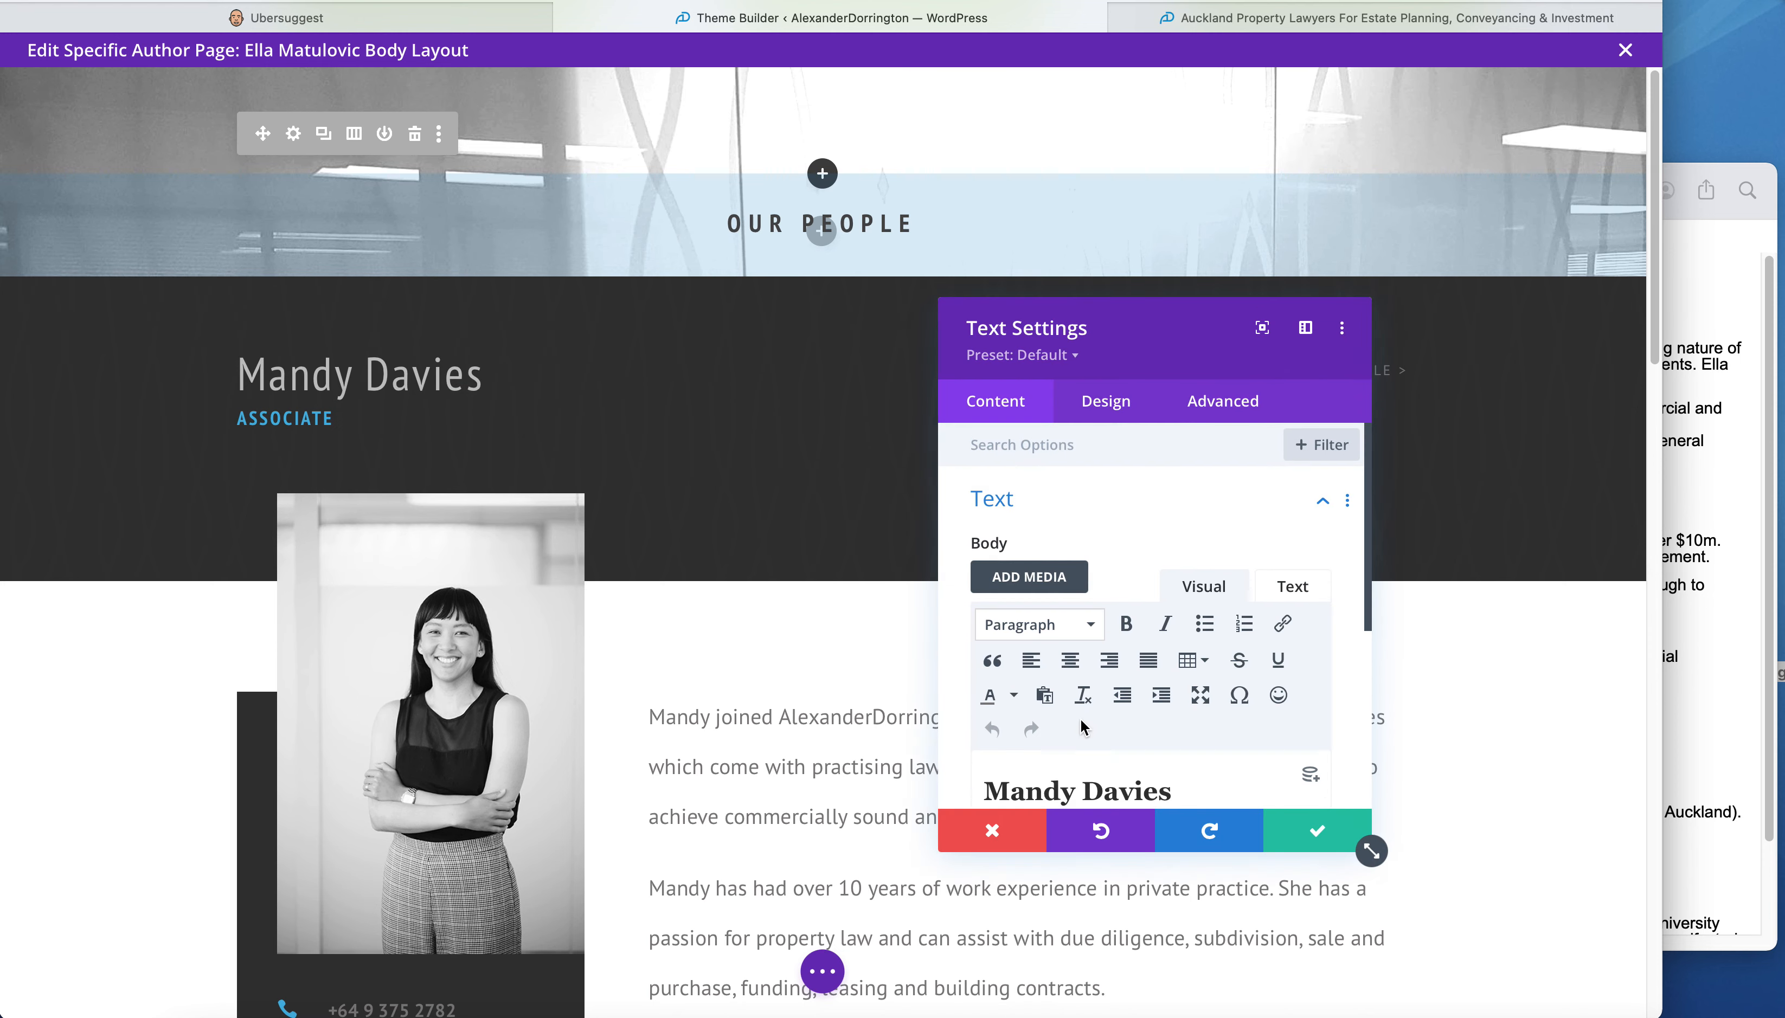
{"action": "scroll", "coordinate": [1346, 708], "scroll_direction": "down", "scroll_amount": 2}
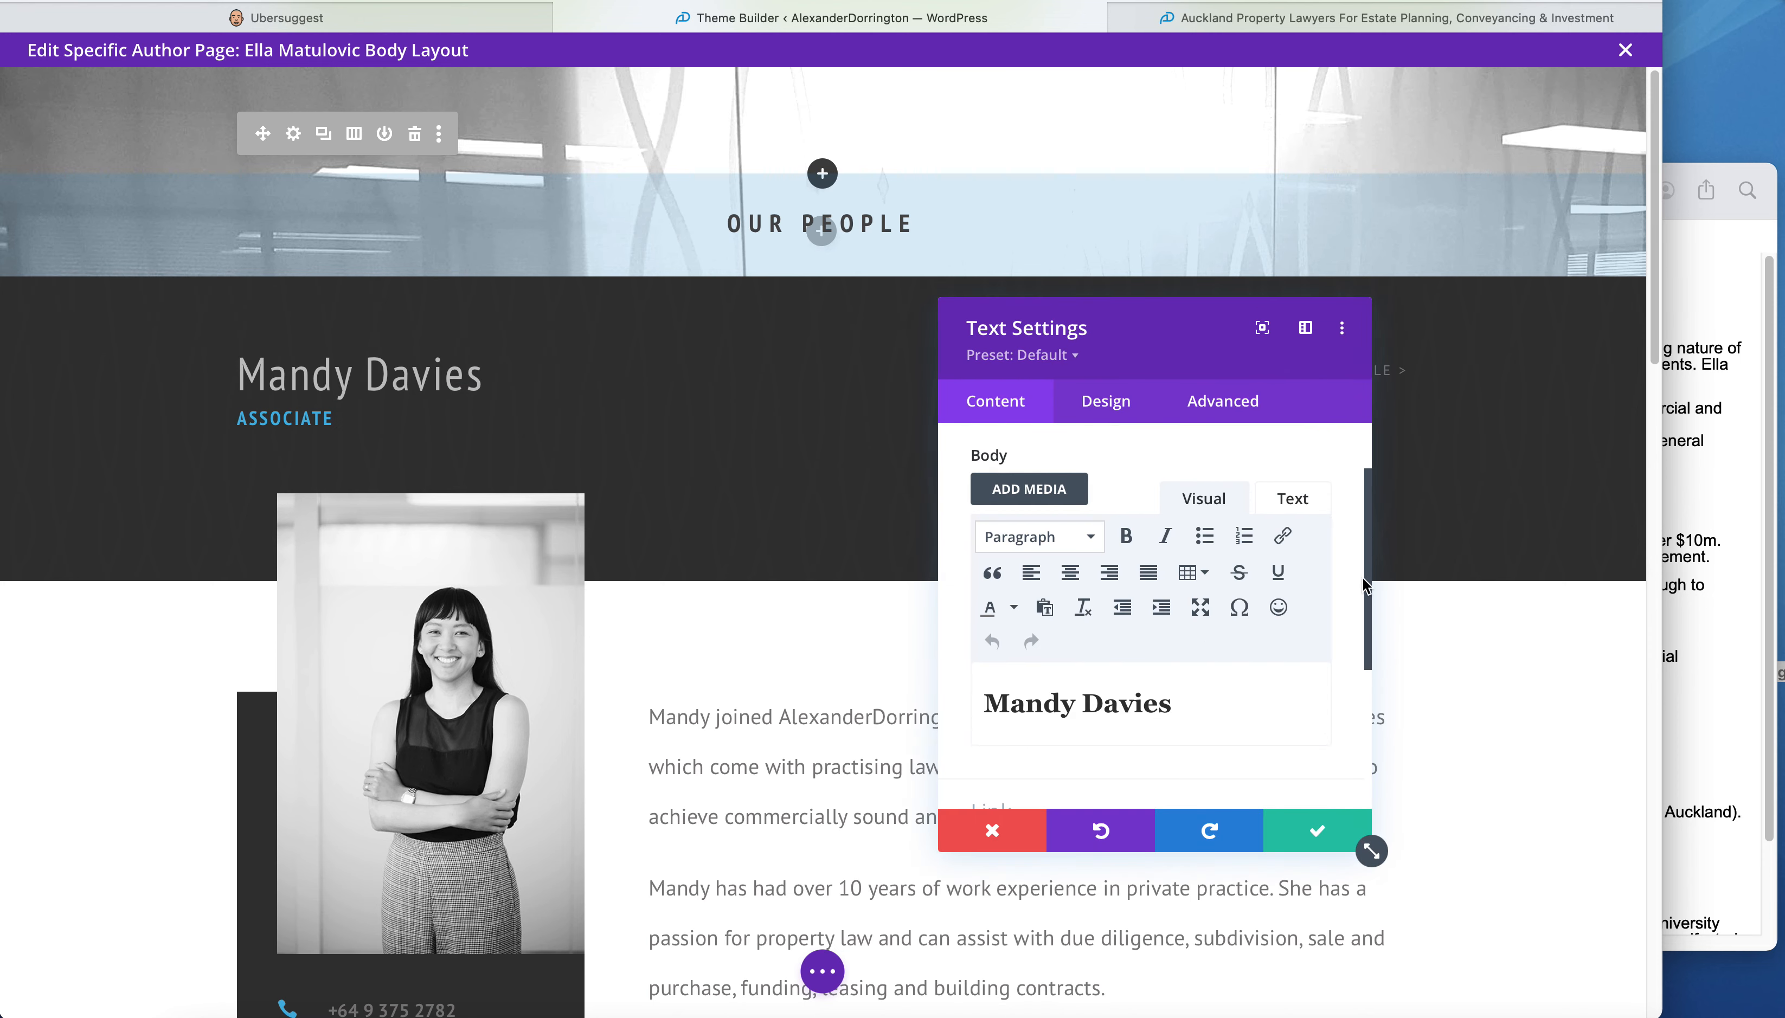
{"action": "left_click", "coordinate": [1704, 281]}
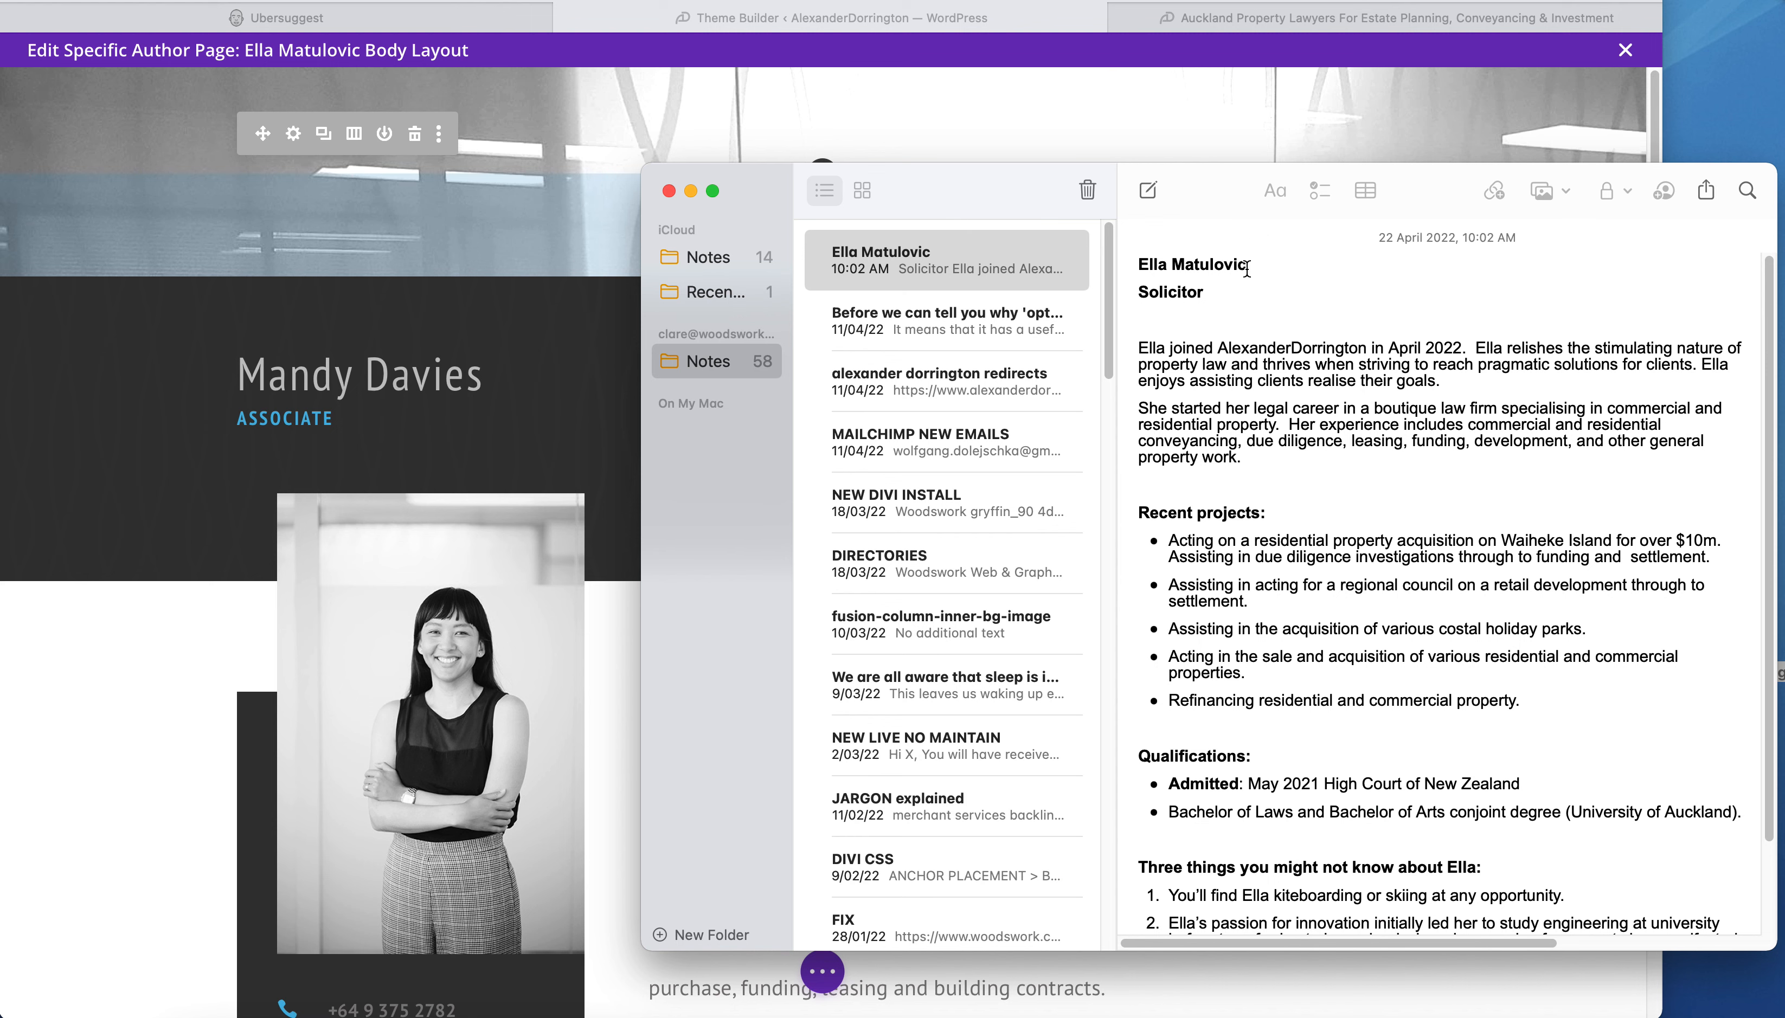
{"action": "left_click_drag", "start_coordinate": [1246, 268], "coordinate": [1143, 264]}
{"action": "key", "text": "super+c"}
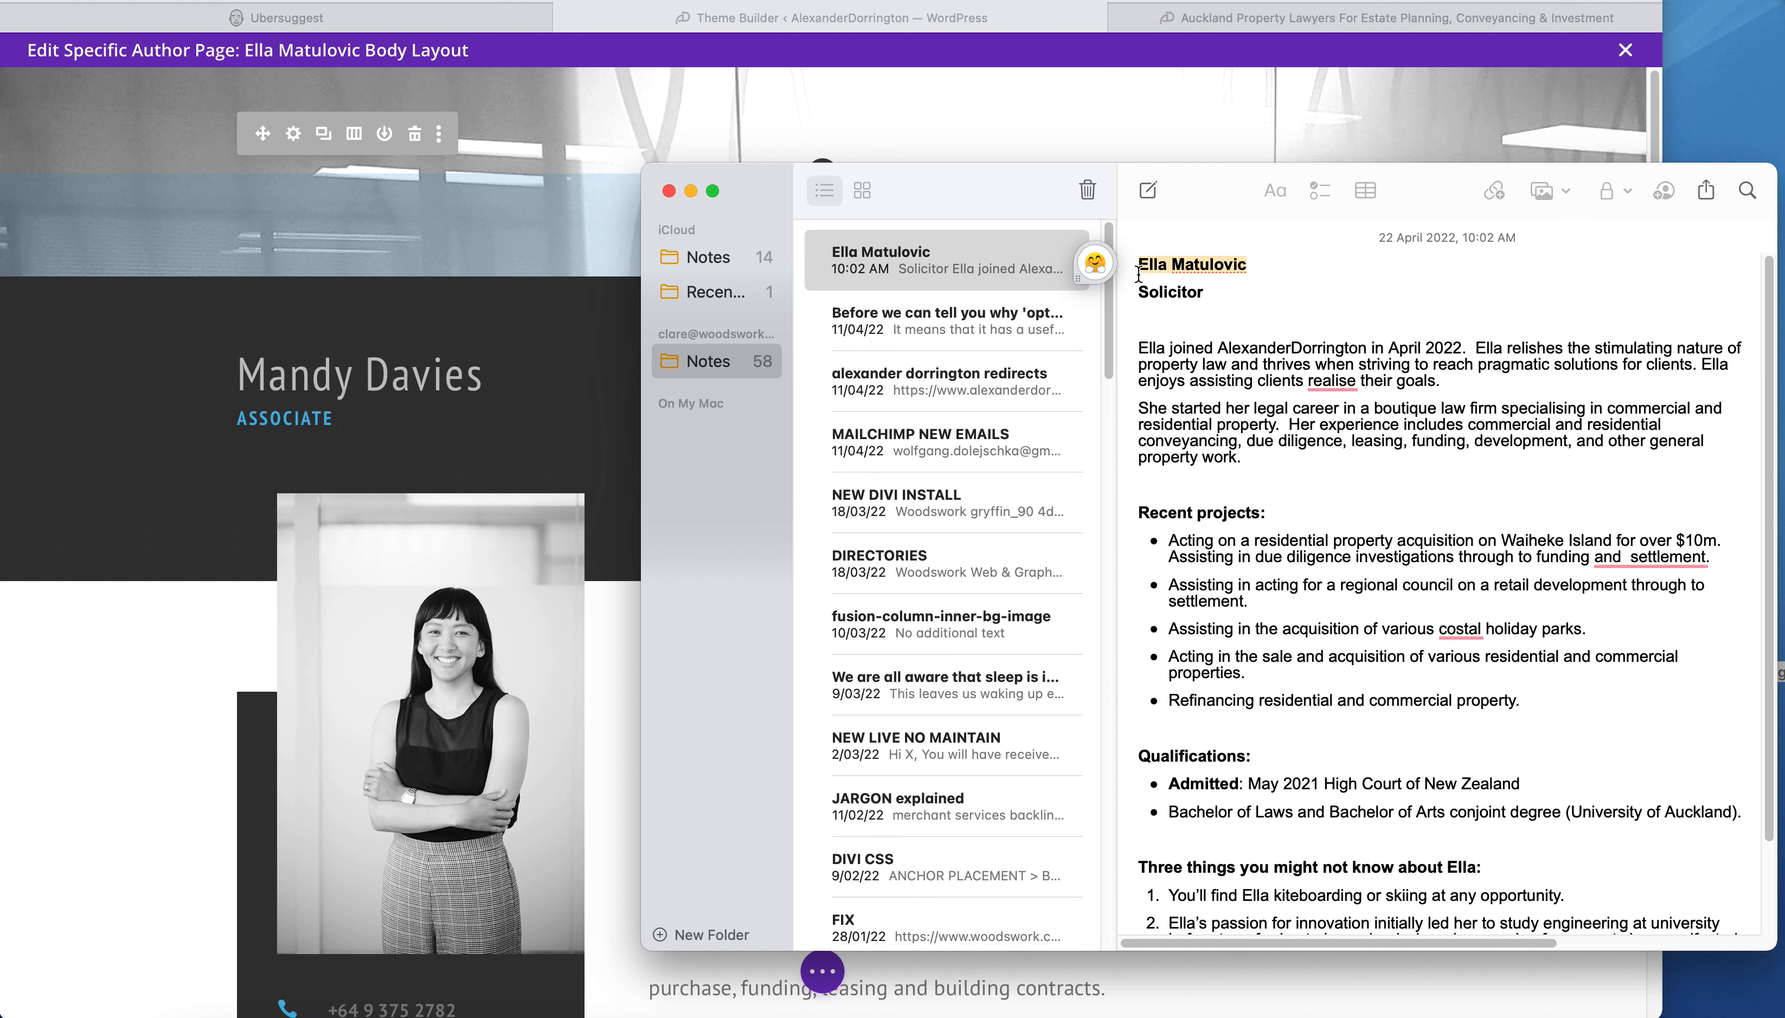
{"action": "left_click", "coordinate": [615, 613]}
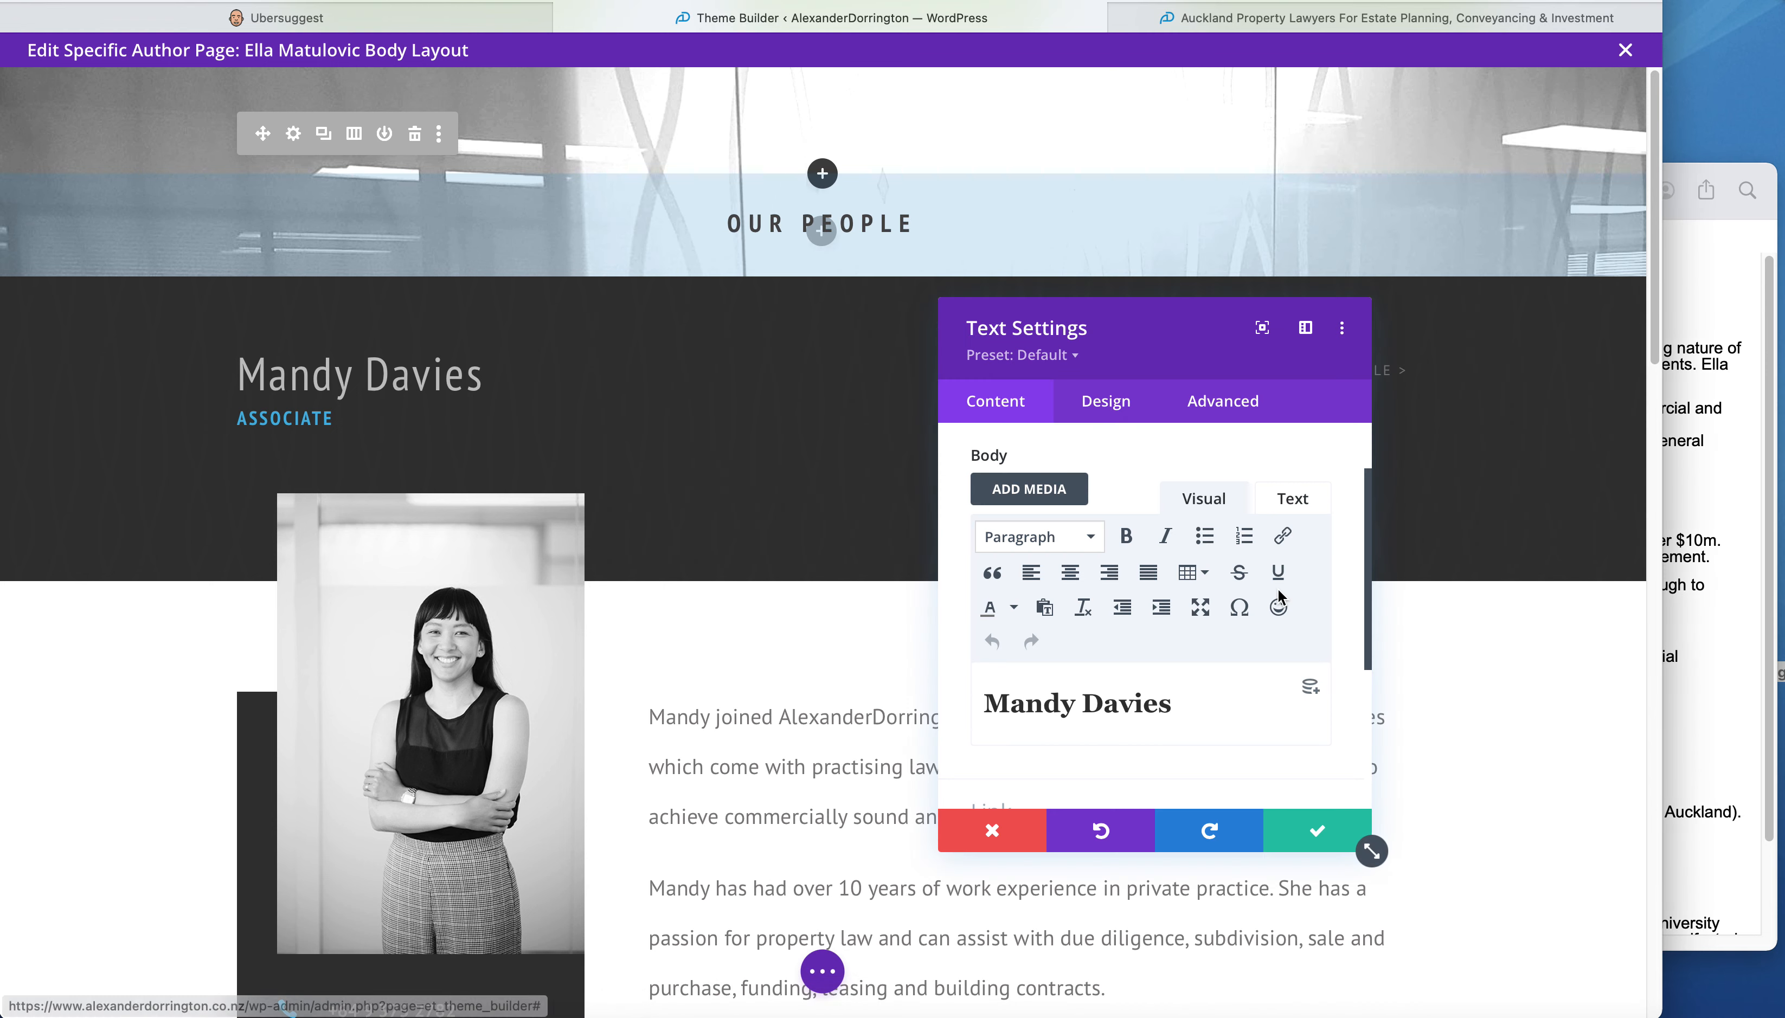
{"action": "left_click_drag", "start_coordinate": [1167, 703], "coordinate": [992, 703]}
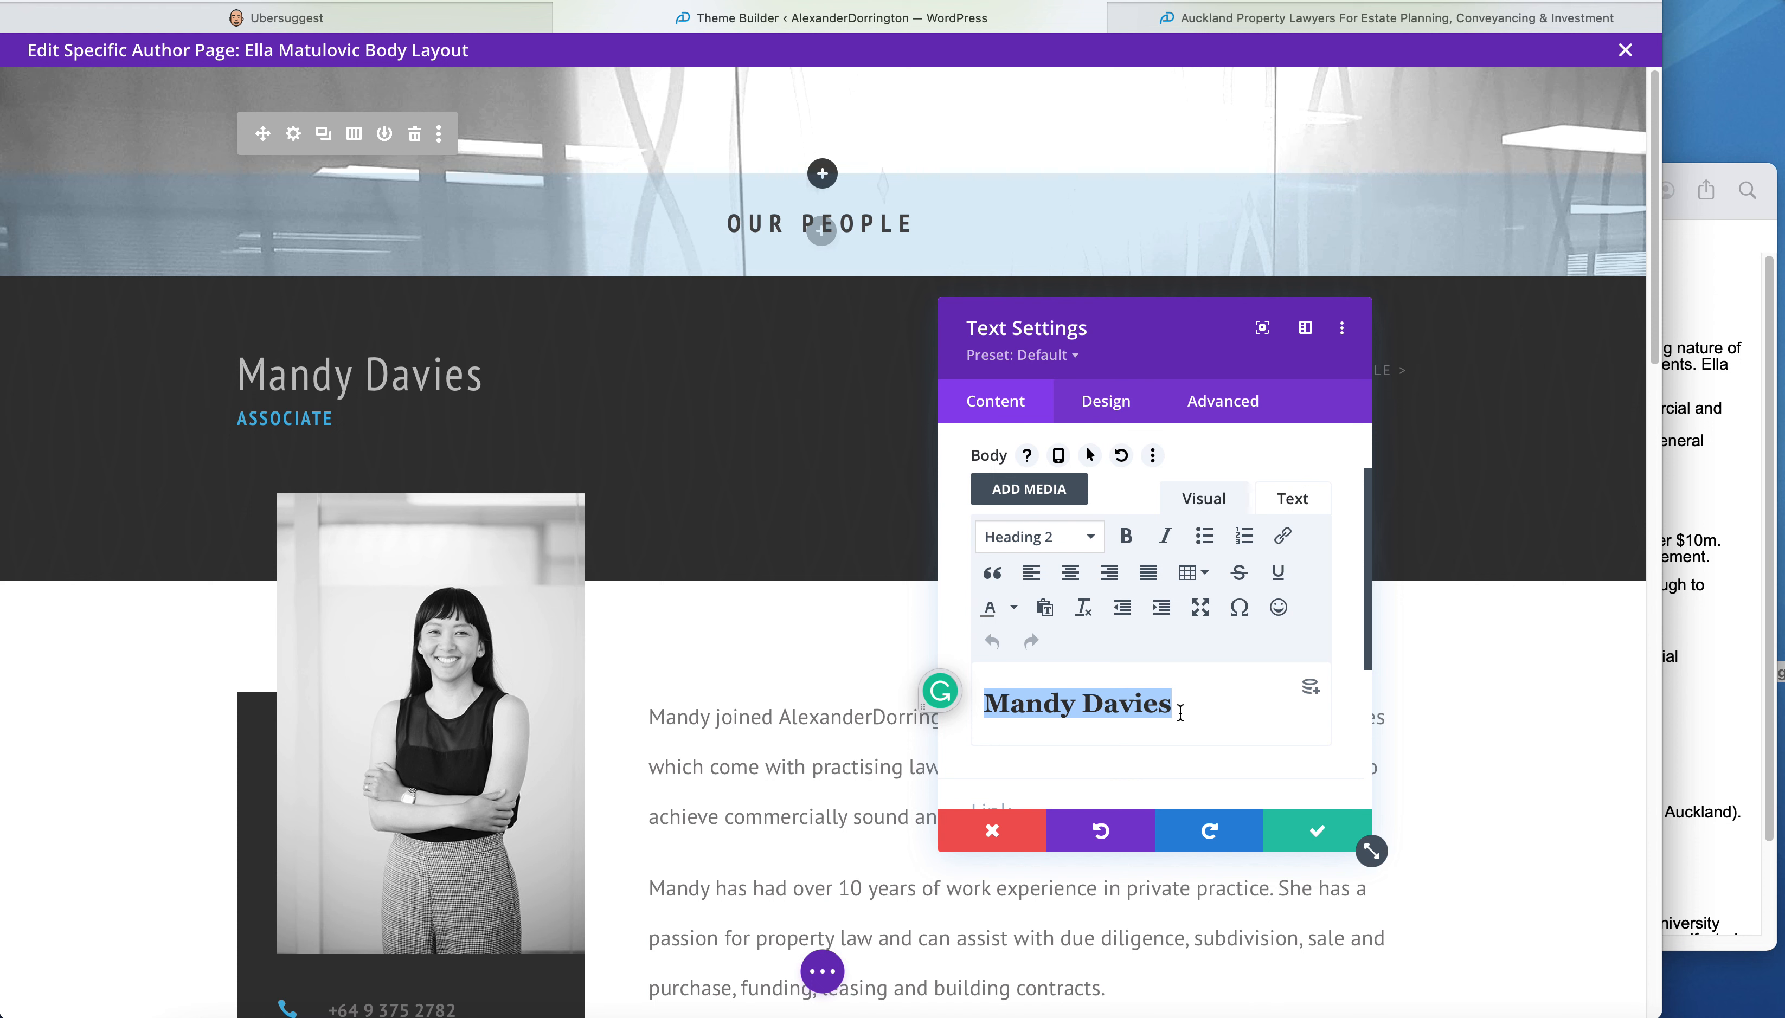
{"action": "key", "text": "super+v"}
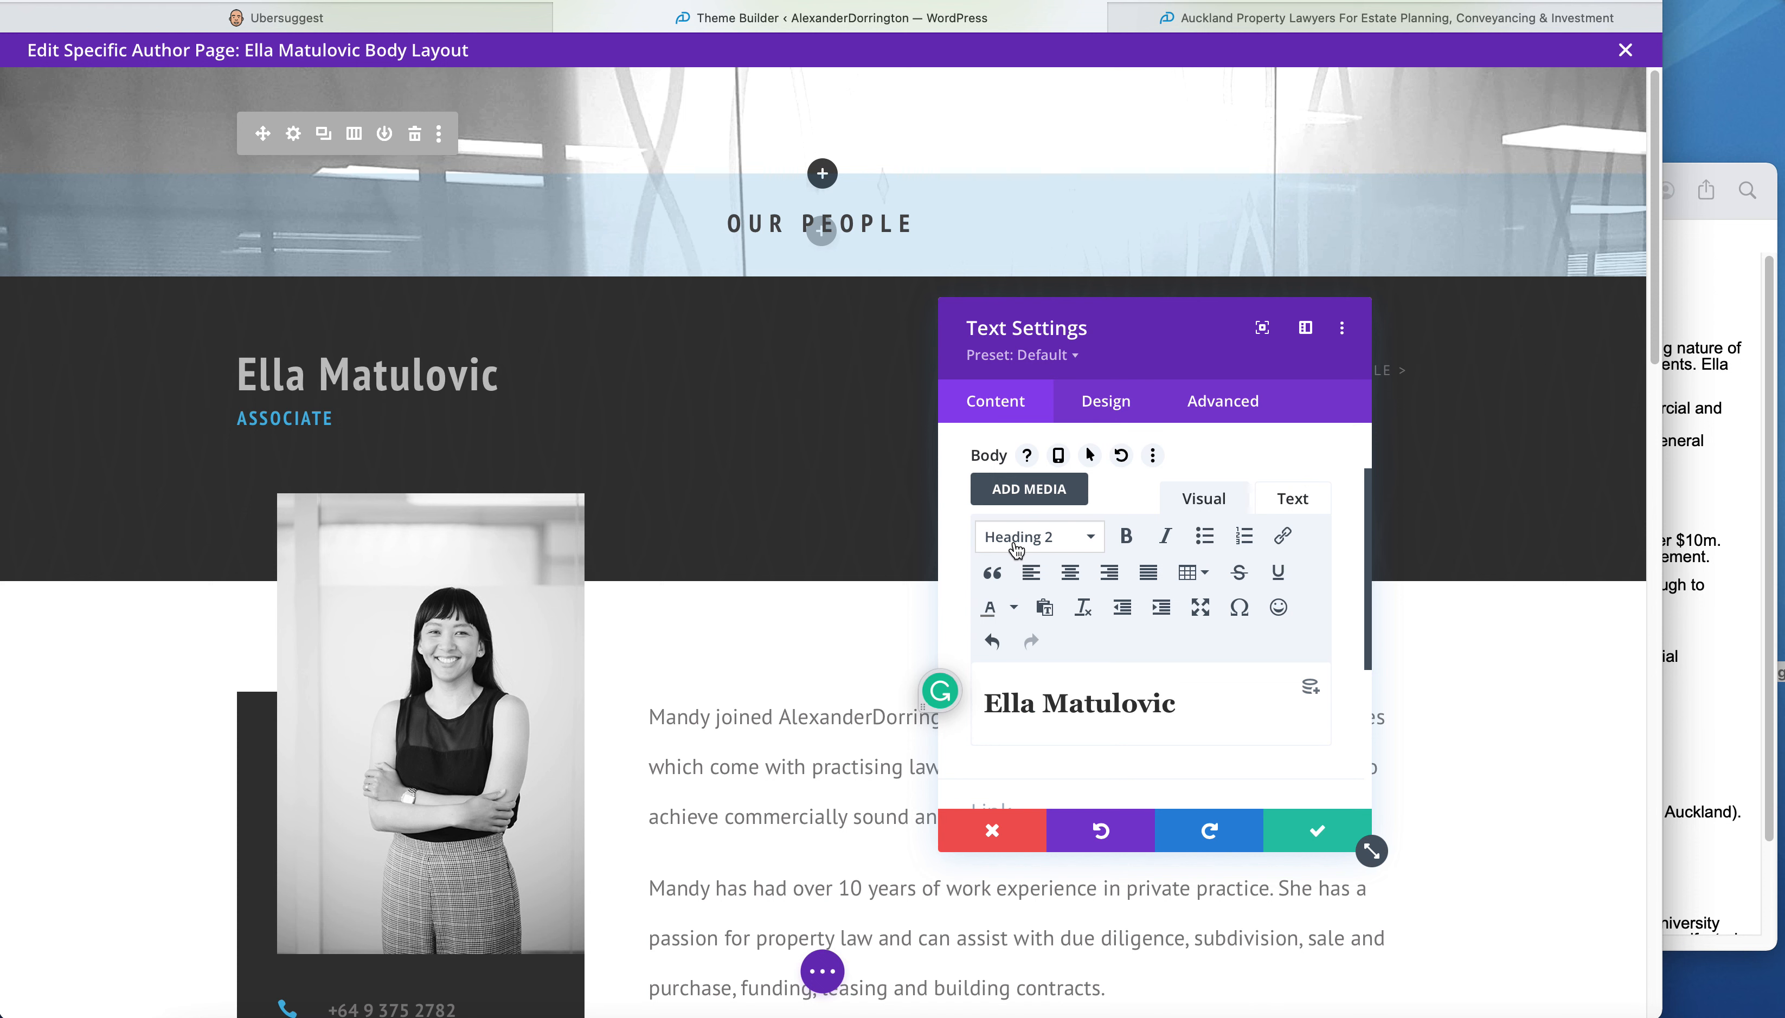
{"action": "left_click", "coordinate": [1317, 830]}
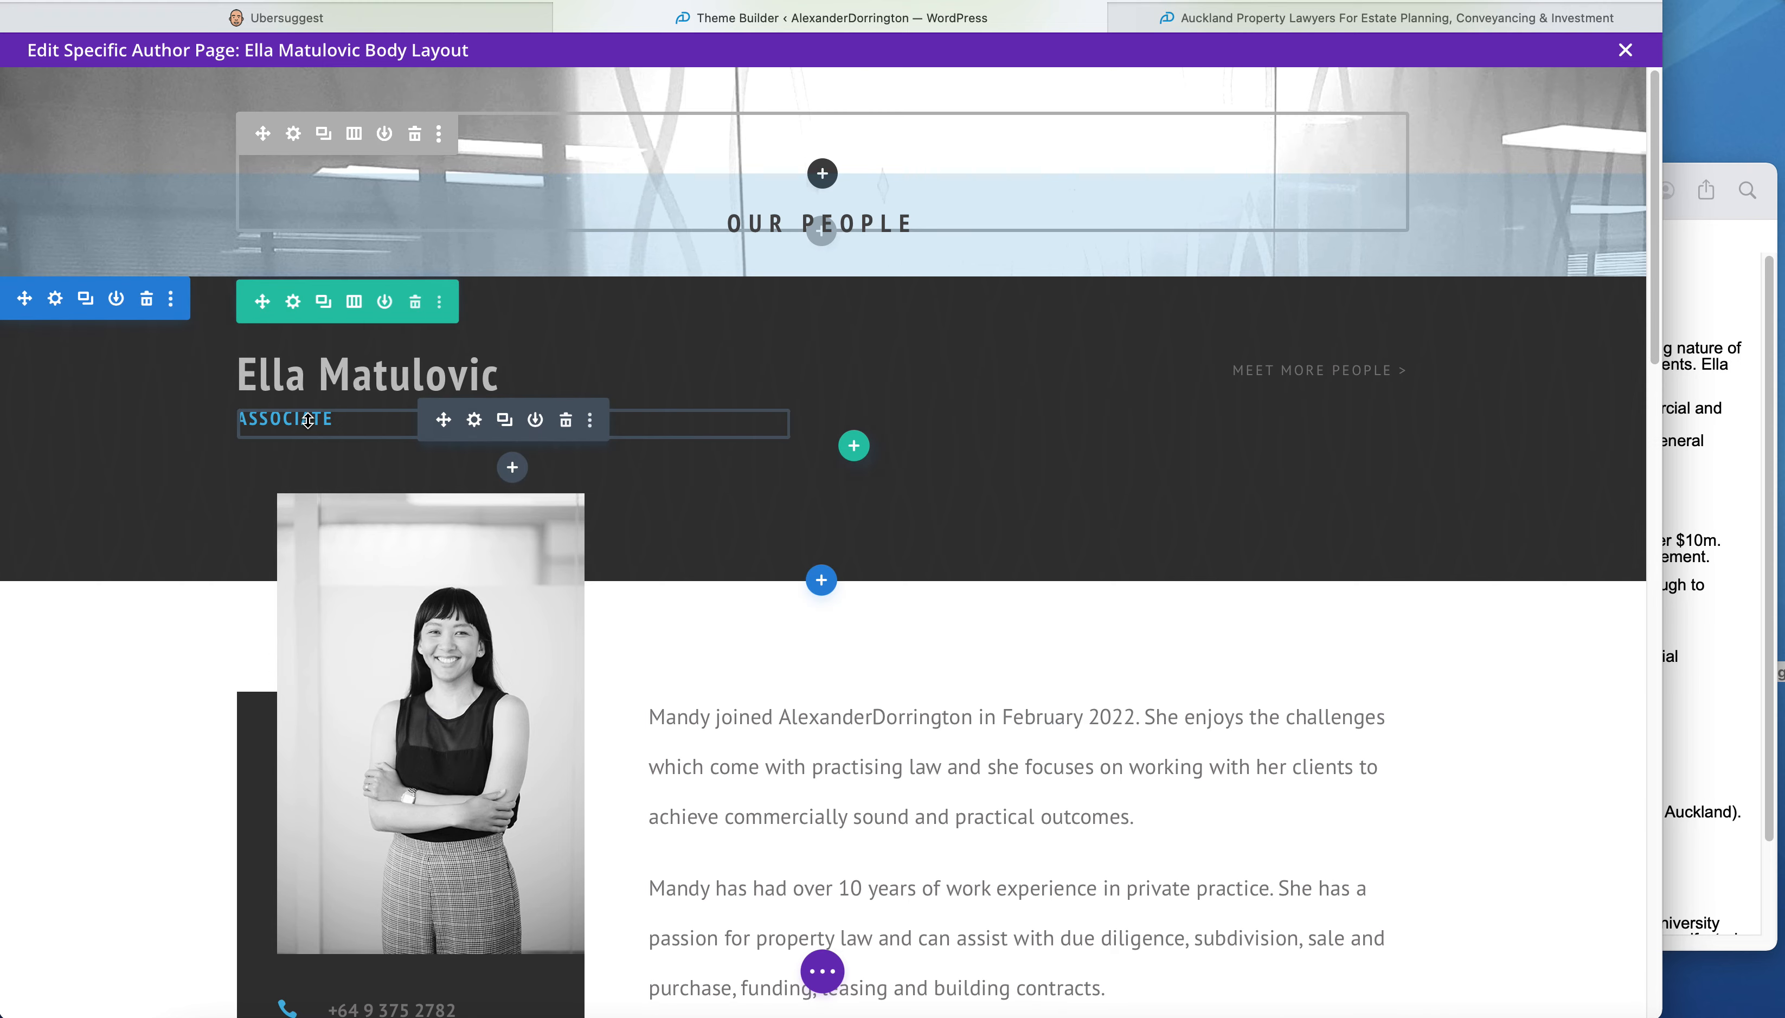
- Replace the job title under the name heading with "Solicitor", copied from the note in Notes, and save the text settings
{"action": "left_click", "coordinate": [474, 420]}
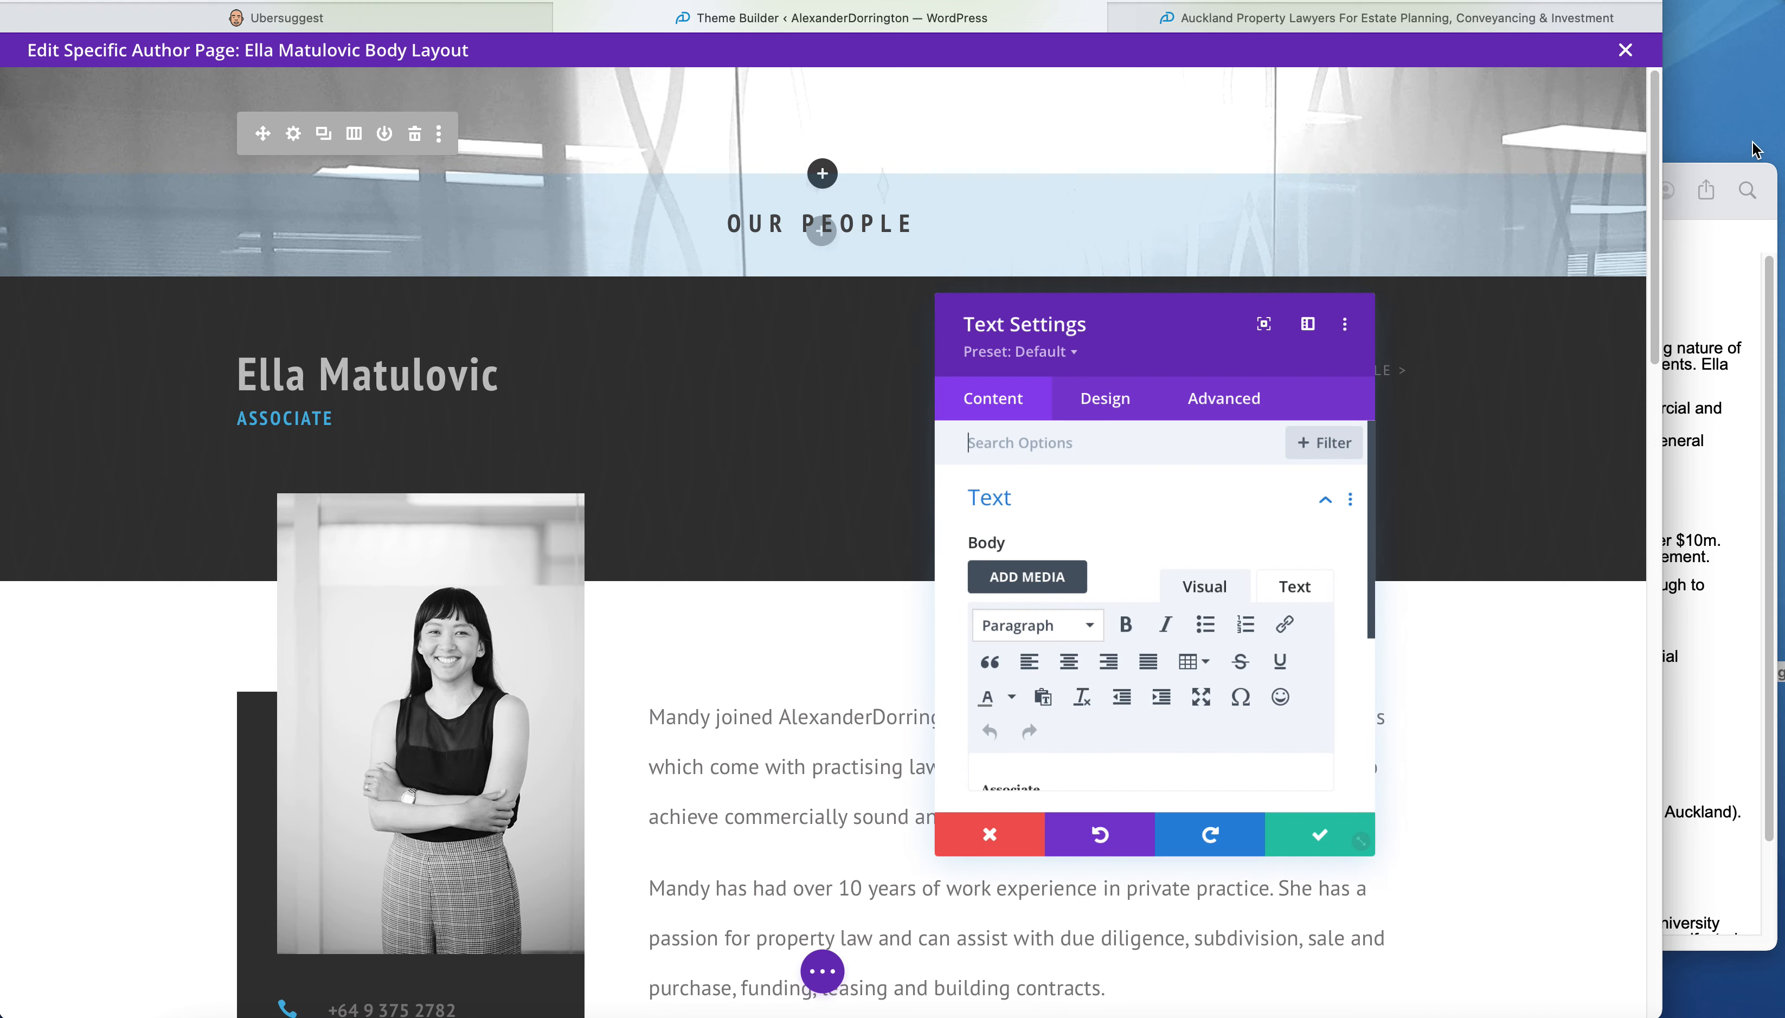
{"action": "left_click", "coordinate": [1706, 197]}
{"action": "left_click_drag", "start_coordinate": [1206, 292], "coordinate": [1131, 293]}
{"action": "key", "text": "super+c"}
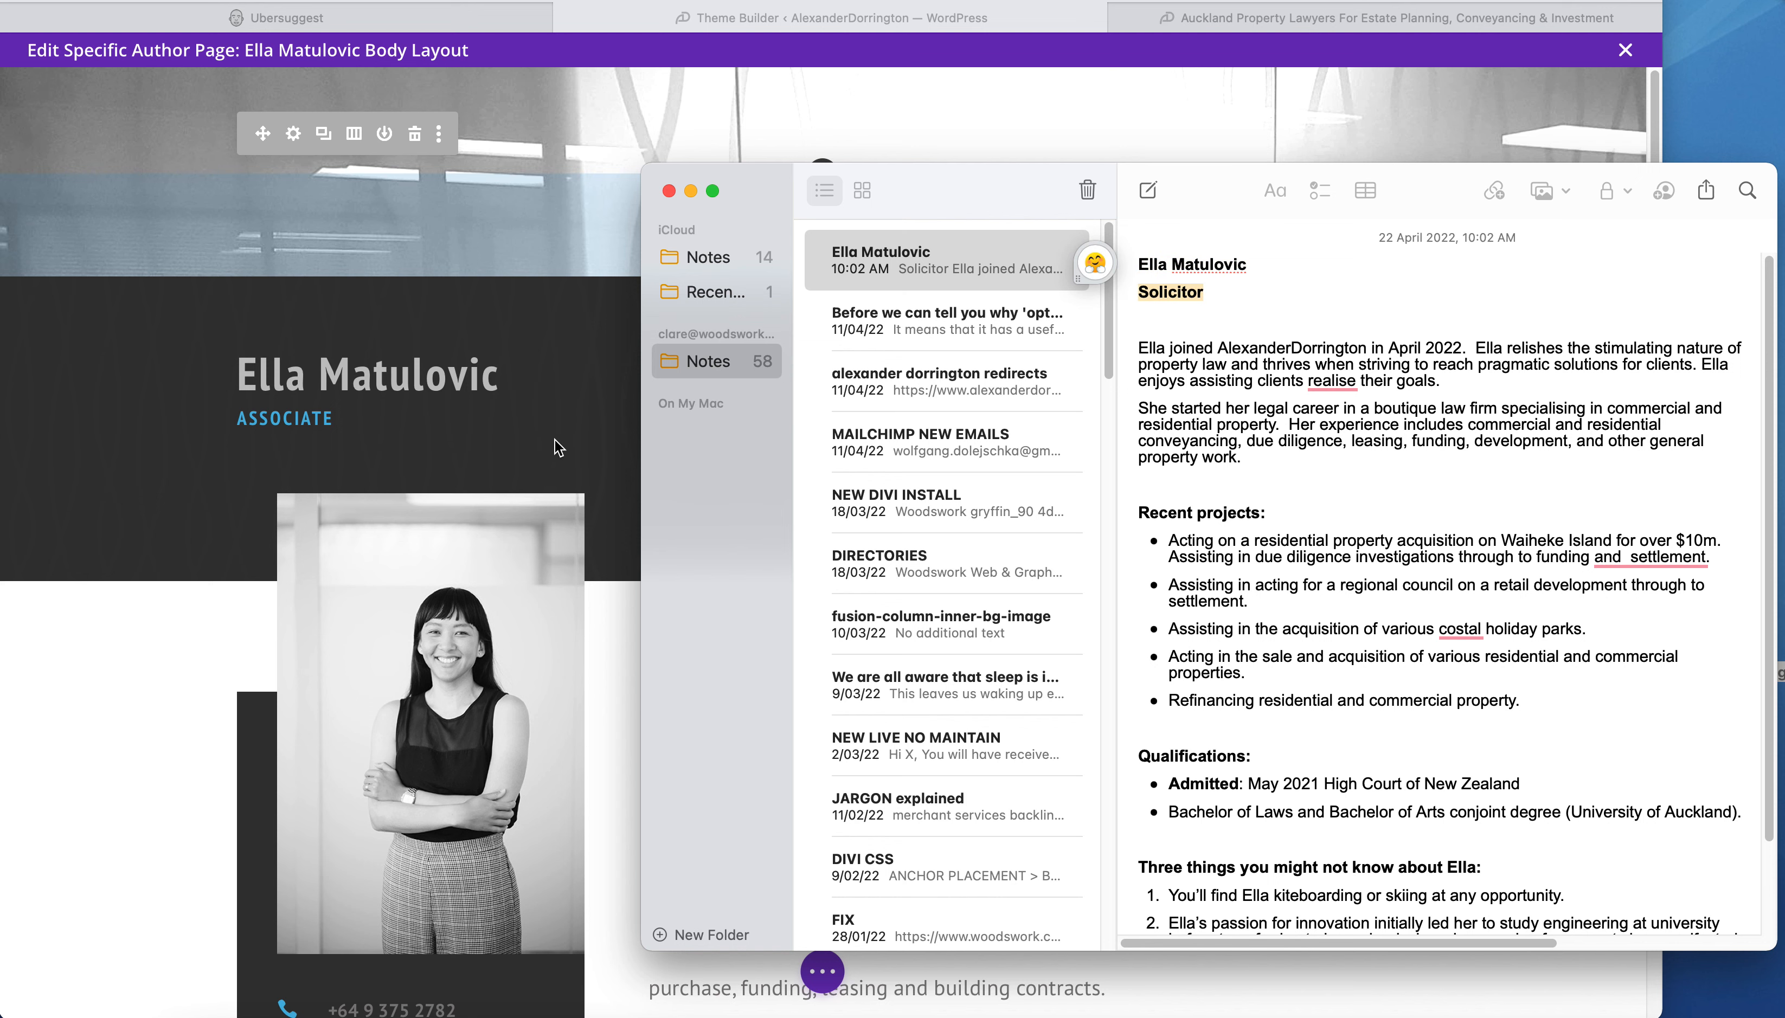
{"action": "left_click", "coordinate": [619, 562]}
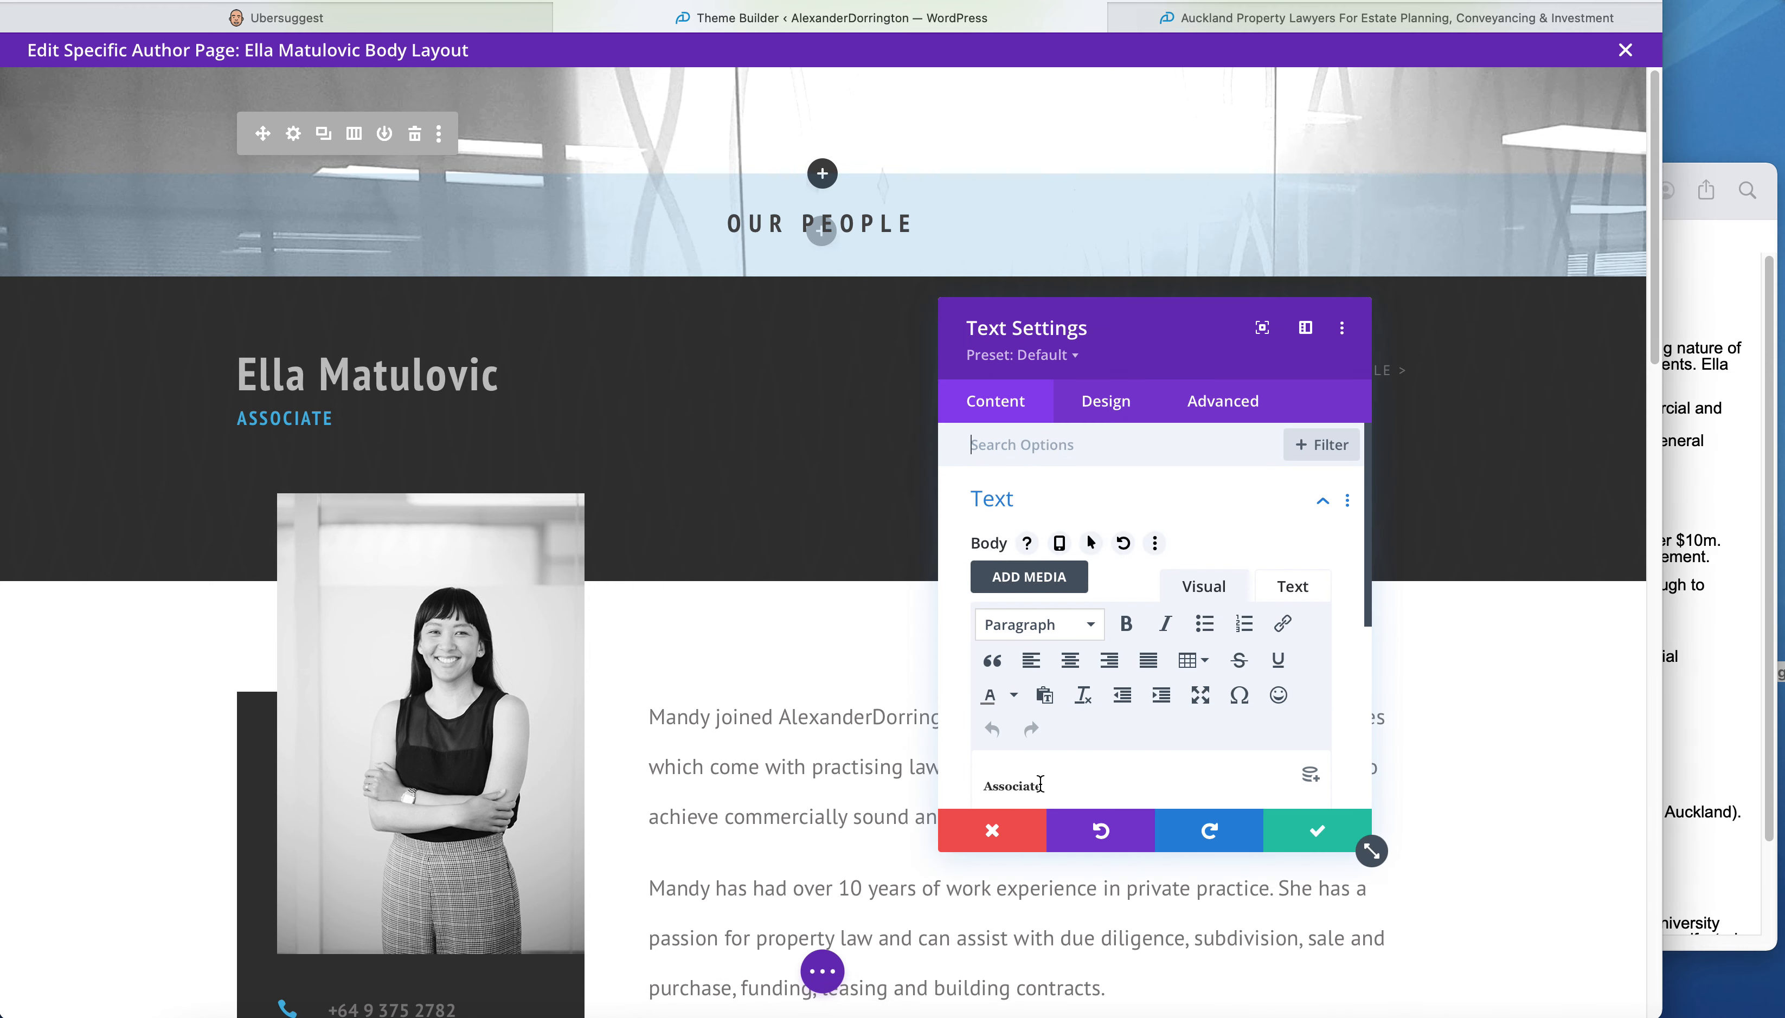
{"action": "left_click_drag", "start_coordinate": [1042, 786], "coordinate": [989, 788]}
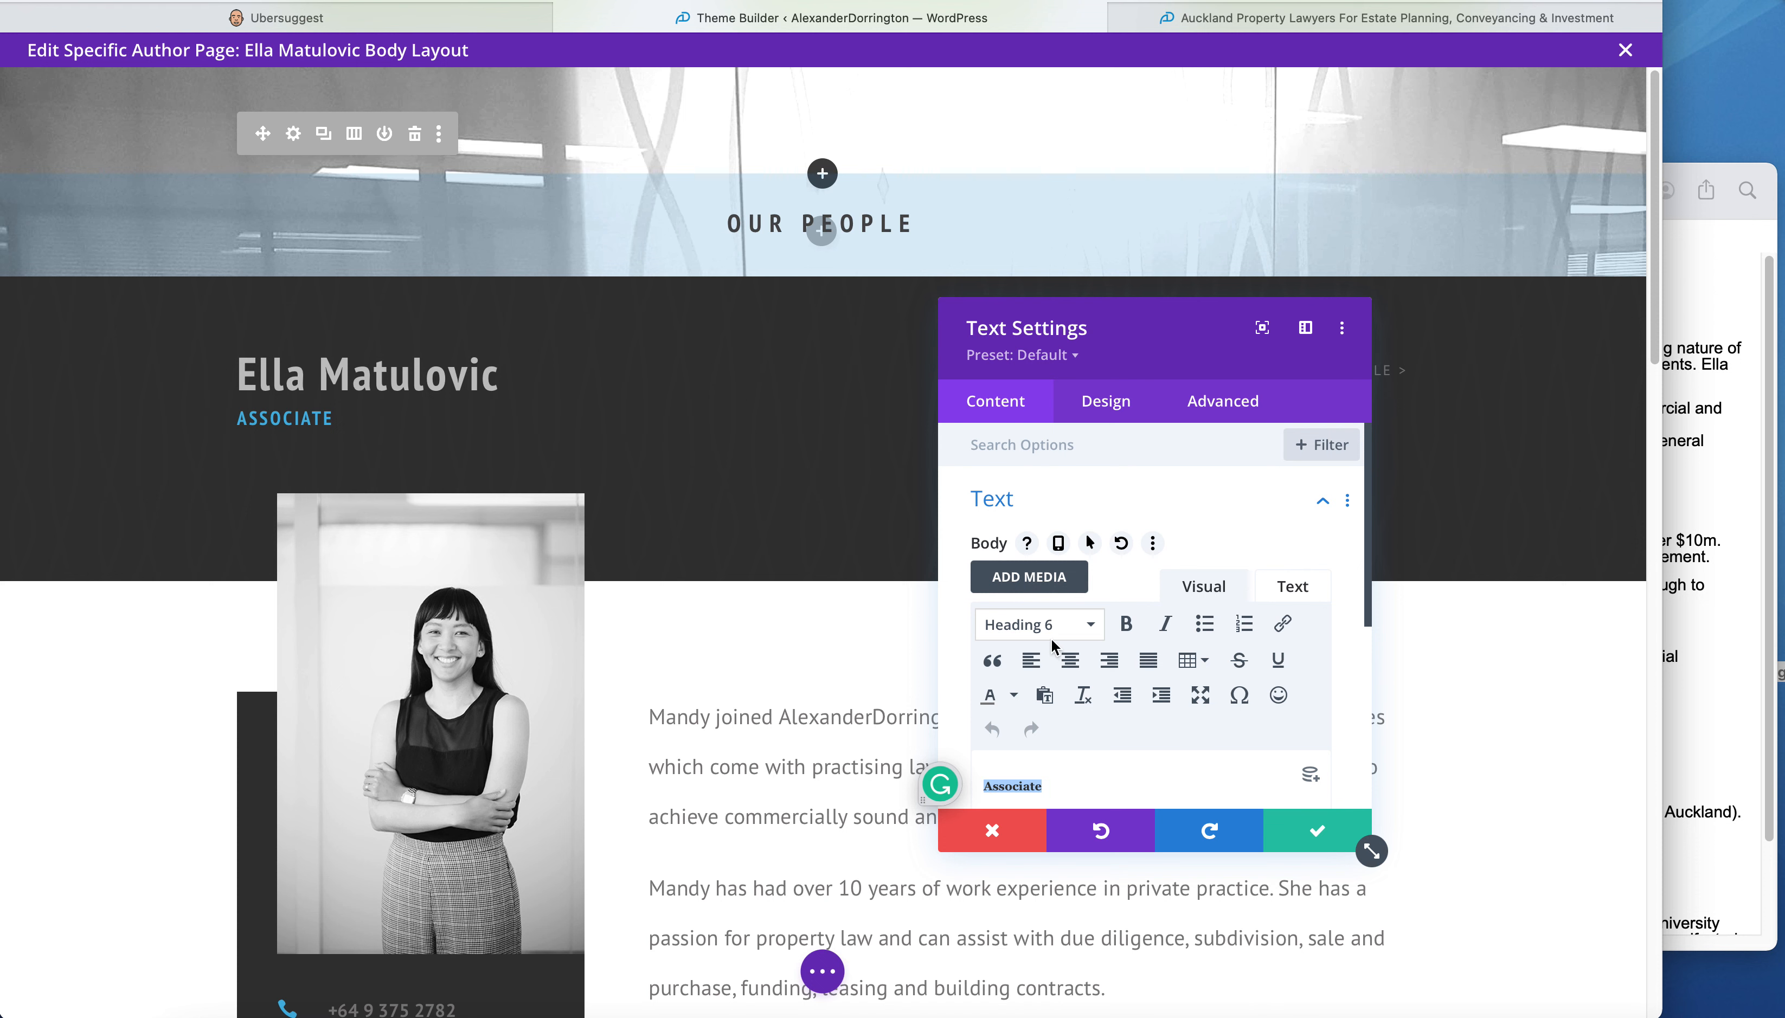
{"action": "key", "text": "super+v"}
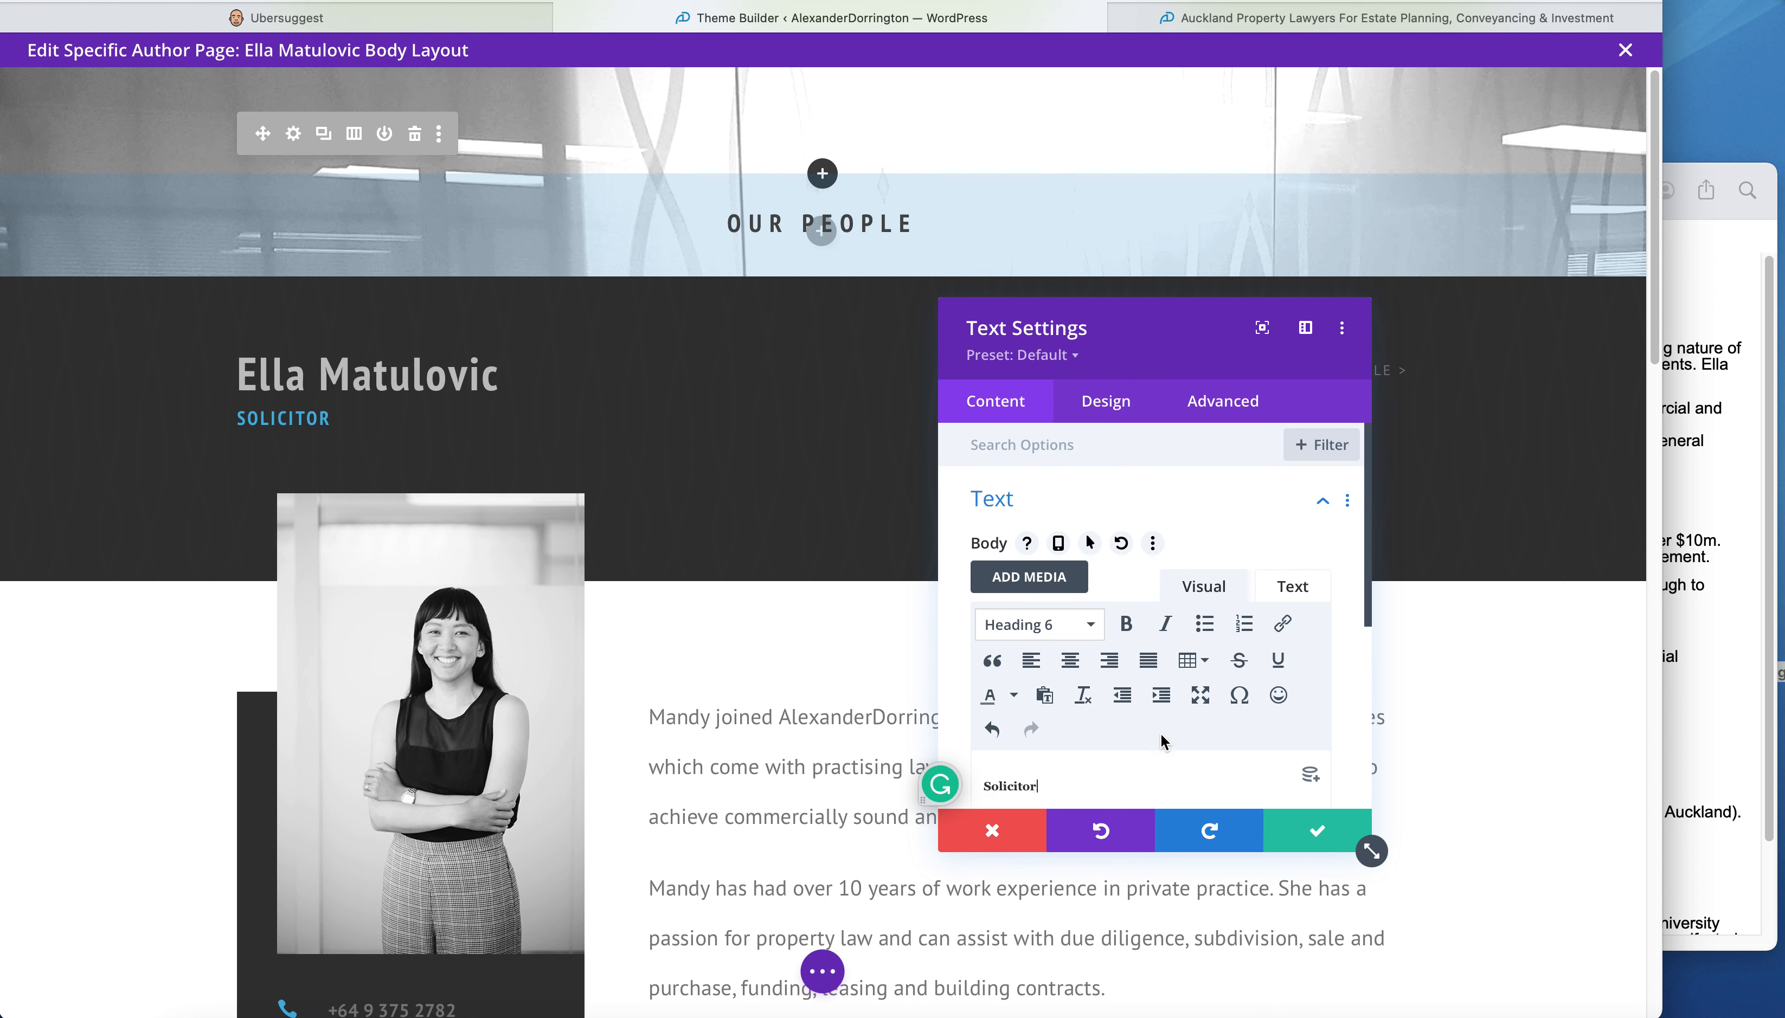
{"action": "left_click", "coordinate": [1319, 832]}
- Open the profile image's media library and select the new solicitor's 500 by 750 pixel portrait
{"action": "mouse_move", "coordinate": [391, 549]}
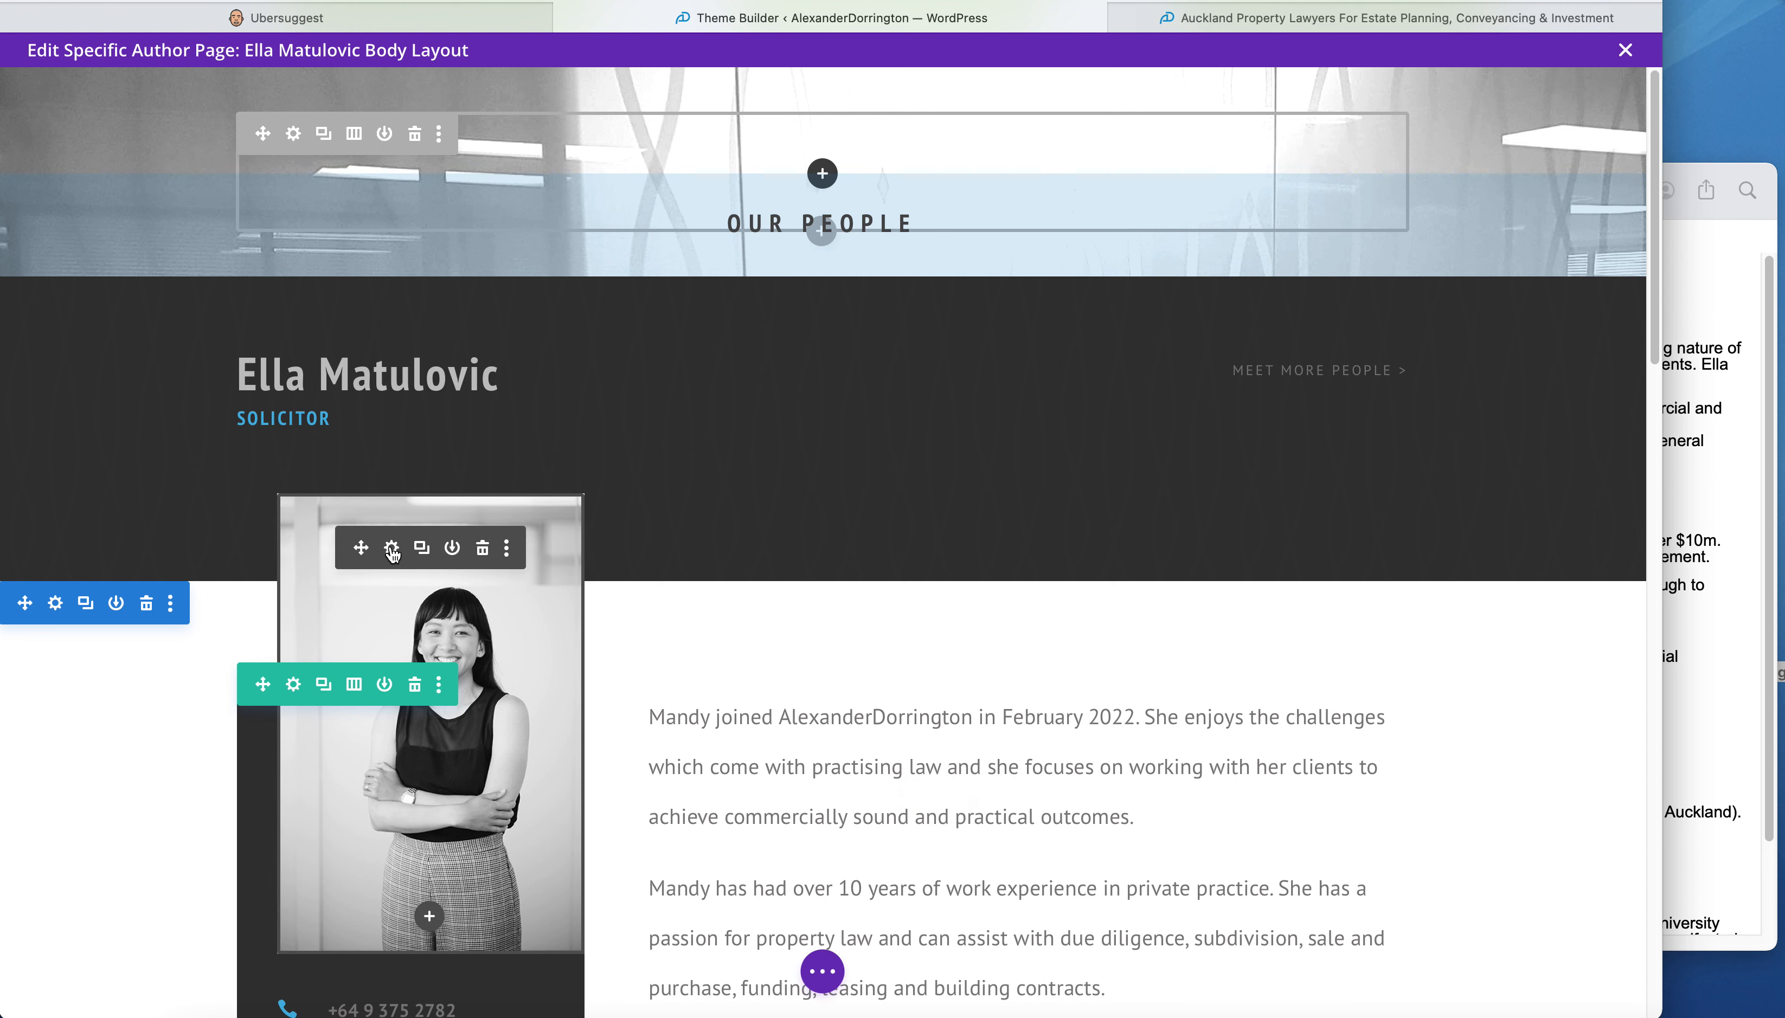
{"action": "left_click", "coordinate": [392, 549]}
{"action": "left_click", "coordinate": [1247, 623]}
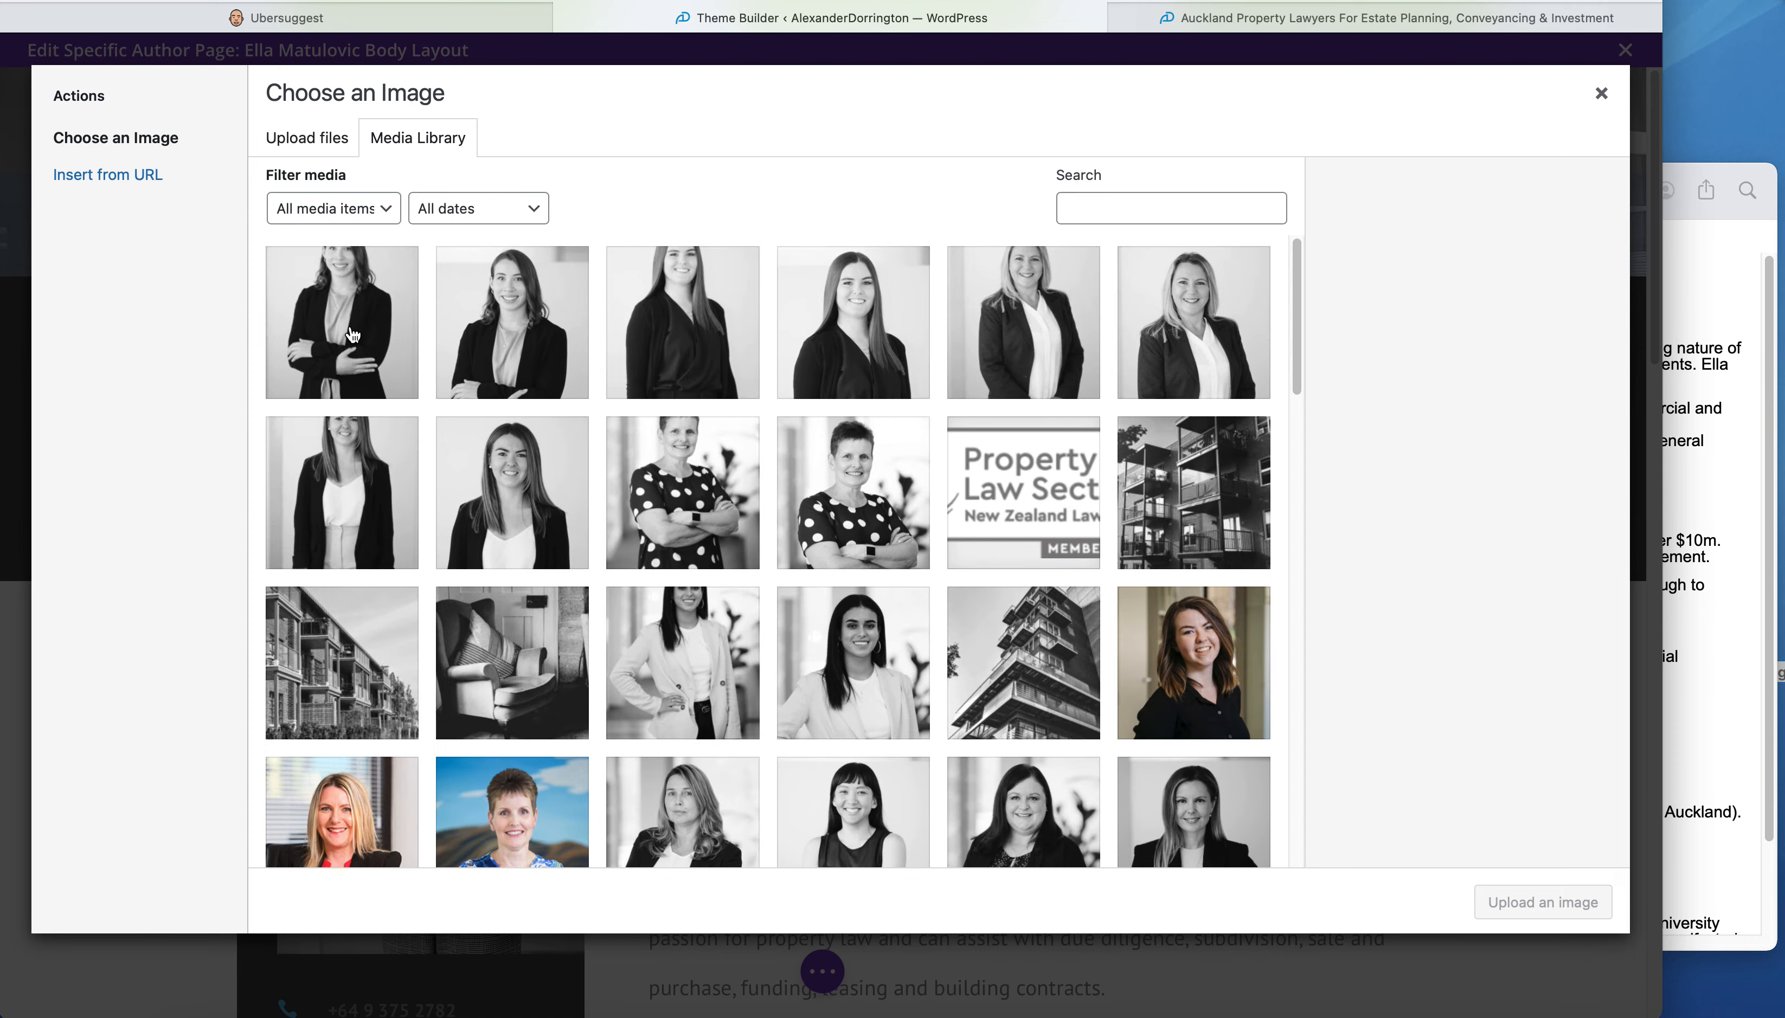
{"action": "left_click", "coordinate": [352, 334]}
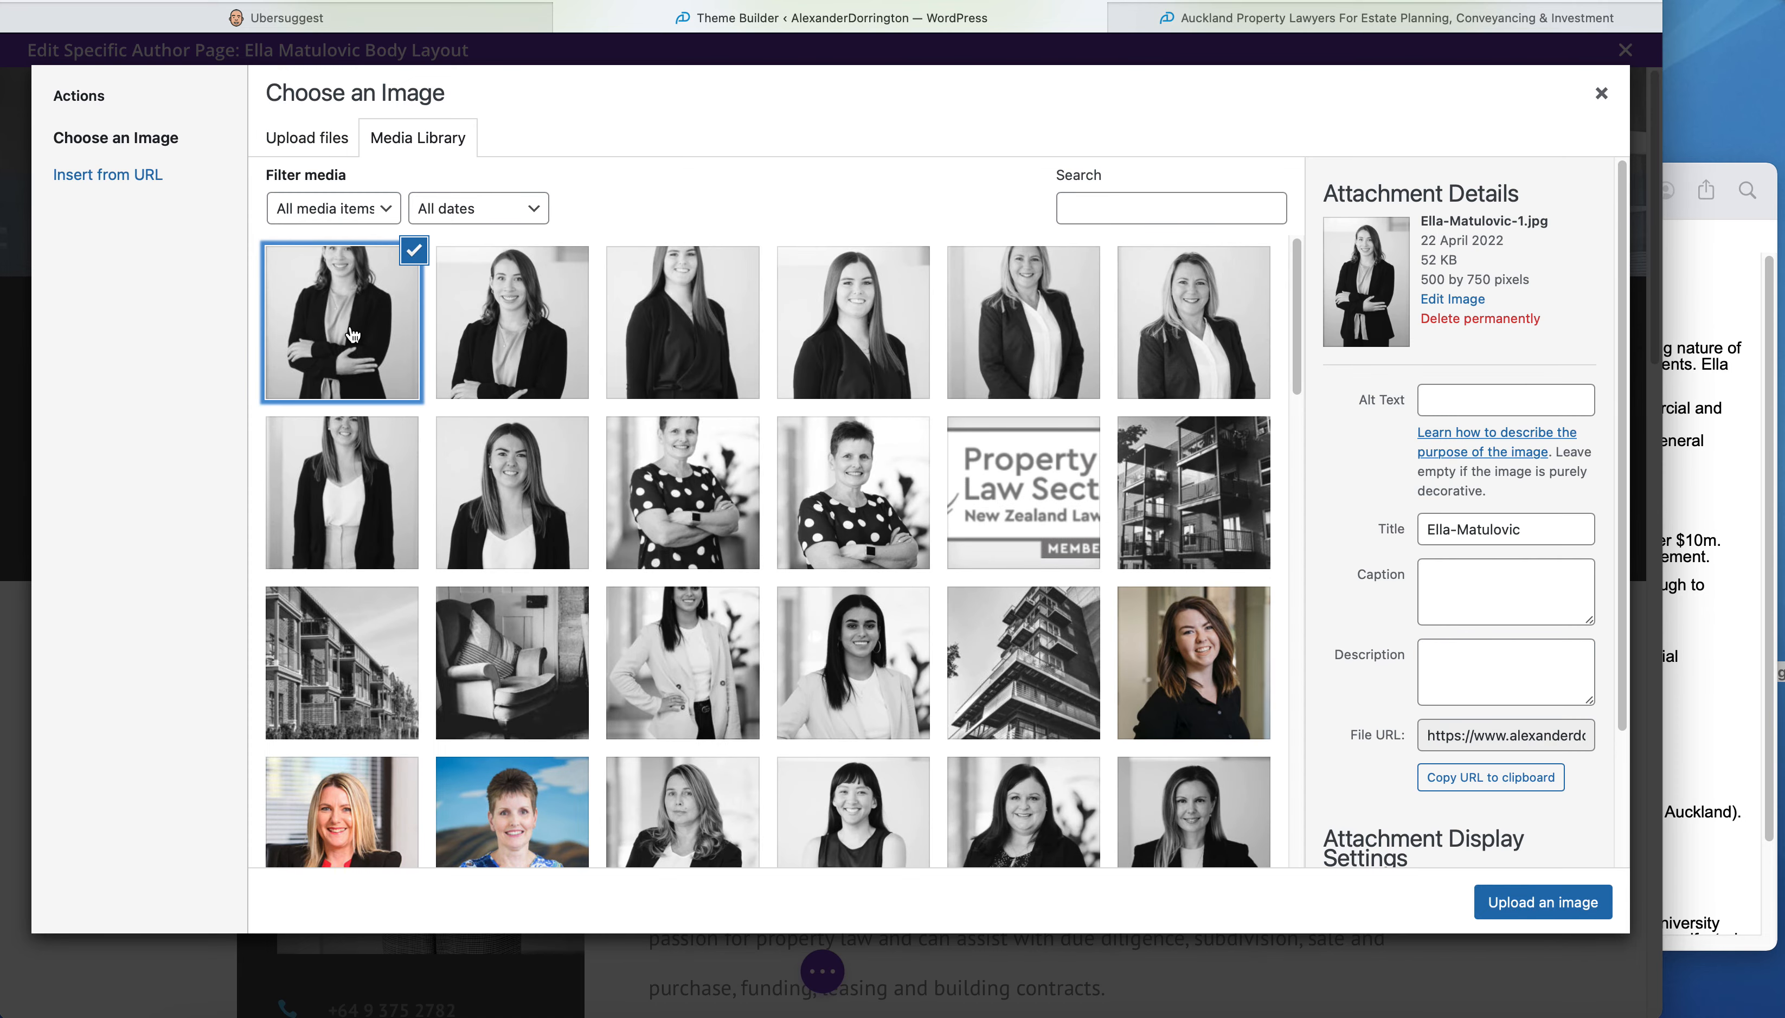
- Copy the title of the solicitor's 600 by 700 pixel image into the 500 by 750 pixel portrait's description and alt text
{"action": "left_click", "coordinate": [509, 335]}
{"action": "left_click_drag", "start_coordinate": [1530, 530], "coordinate": [1401, 528]}
{"action": "key", "text": "ctrl+c"}
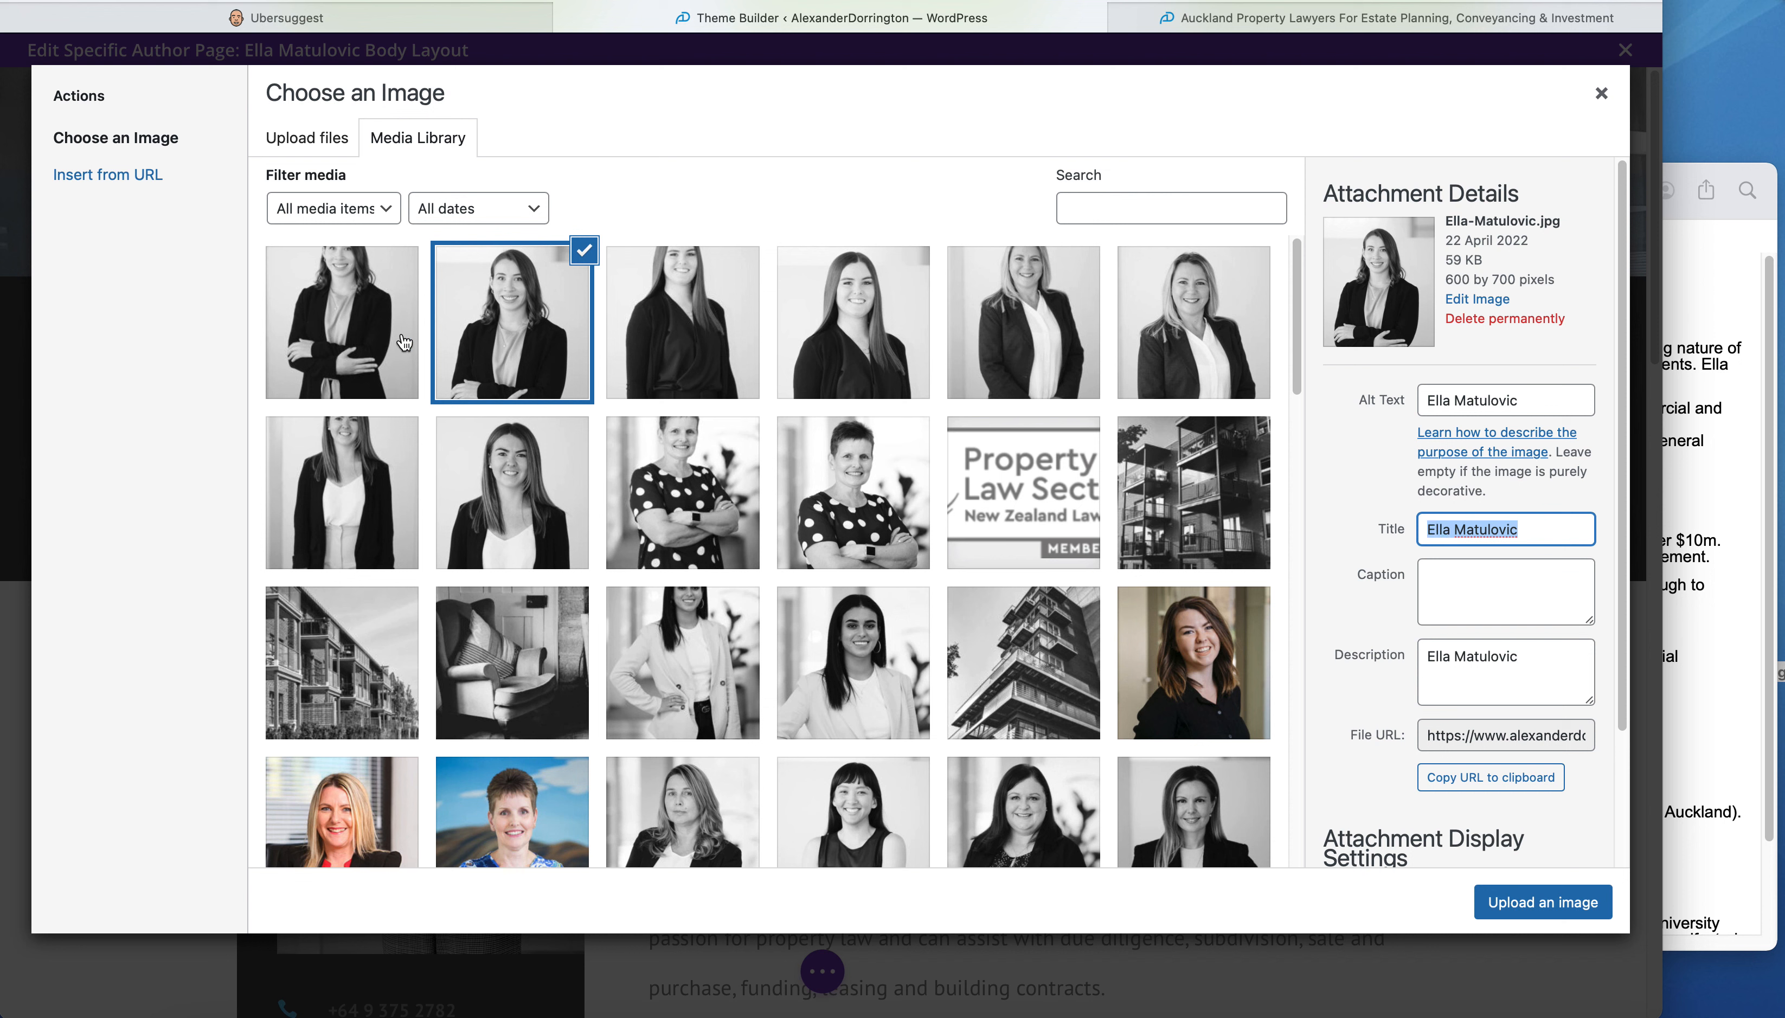
{"action": "left_click", "coordinate": [352, 326]}
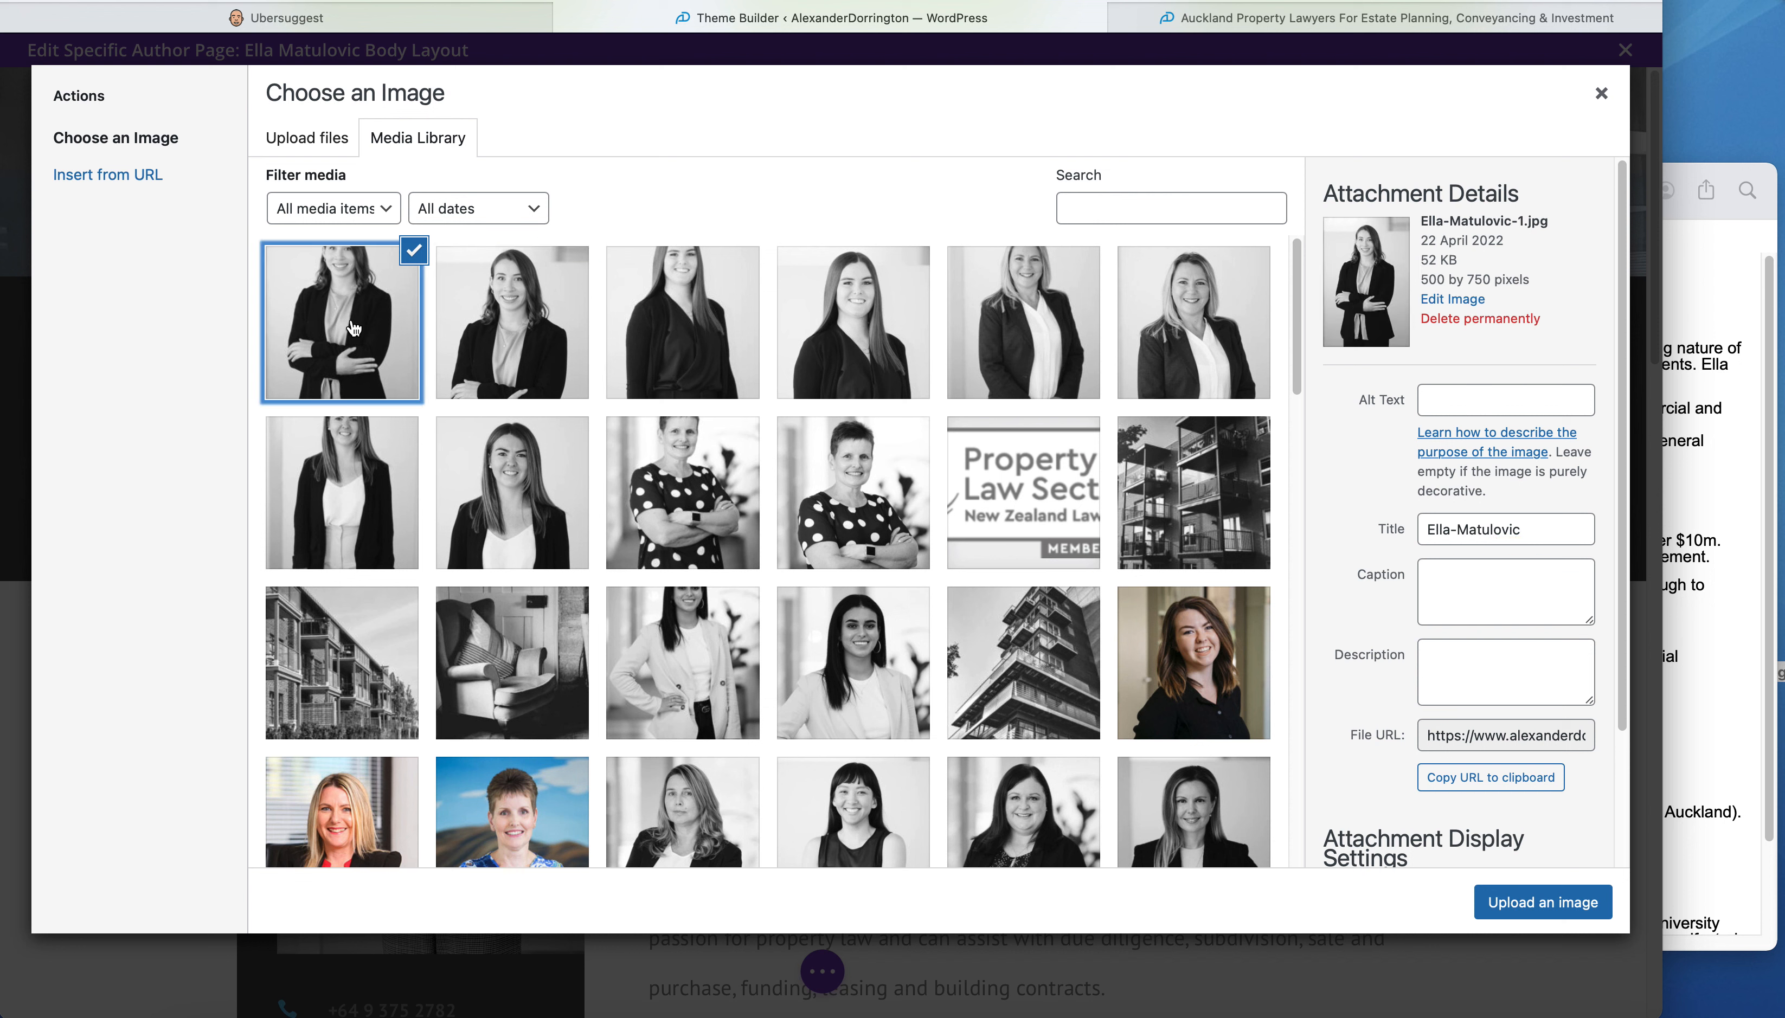
{"action": "left_click", "coordinate": [1460, 684]}
{"action": "key", "text": "ctrl+v"}
{"action": "left_click", "coordinate": [1438, 400]}
{"action": "key", "text": "ctrl+v"}
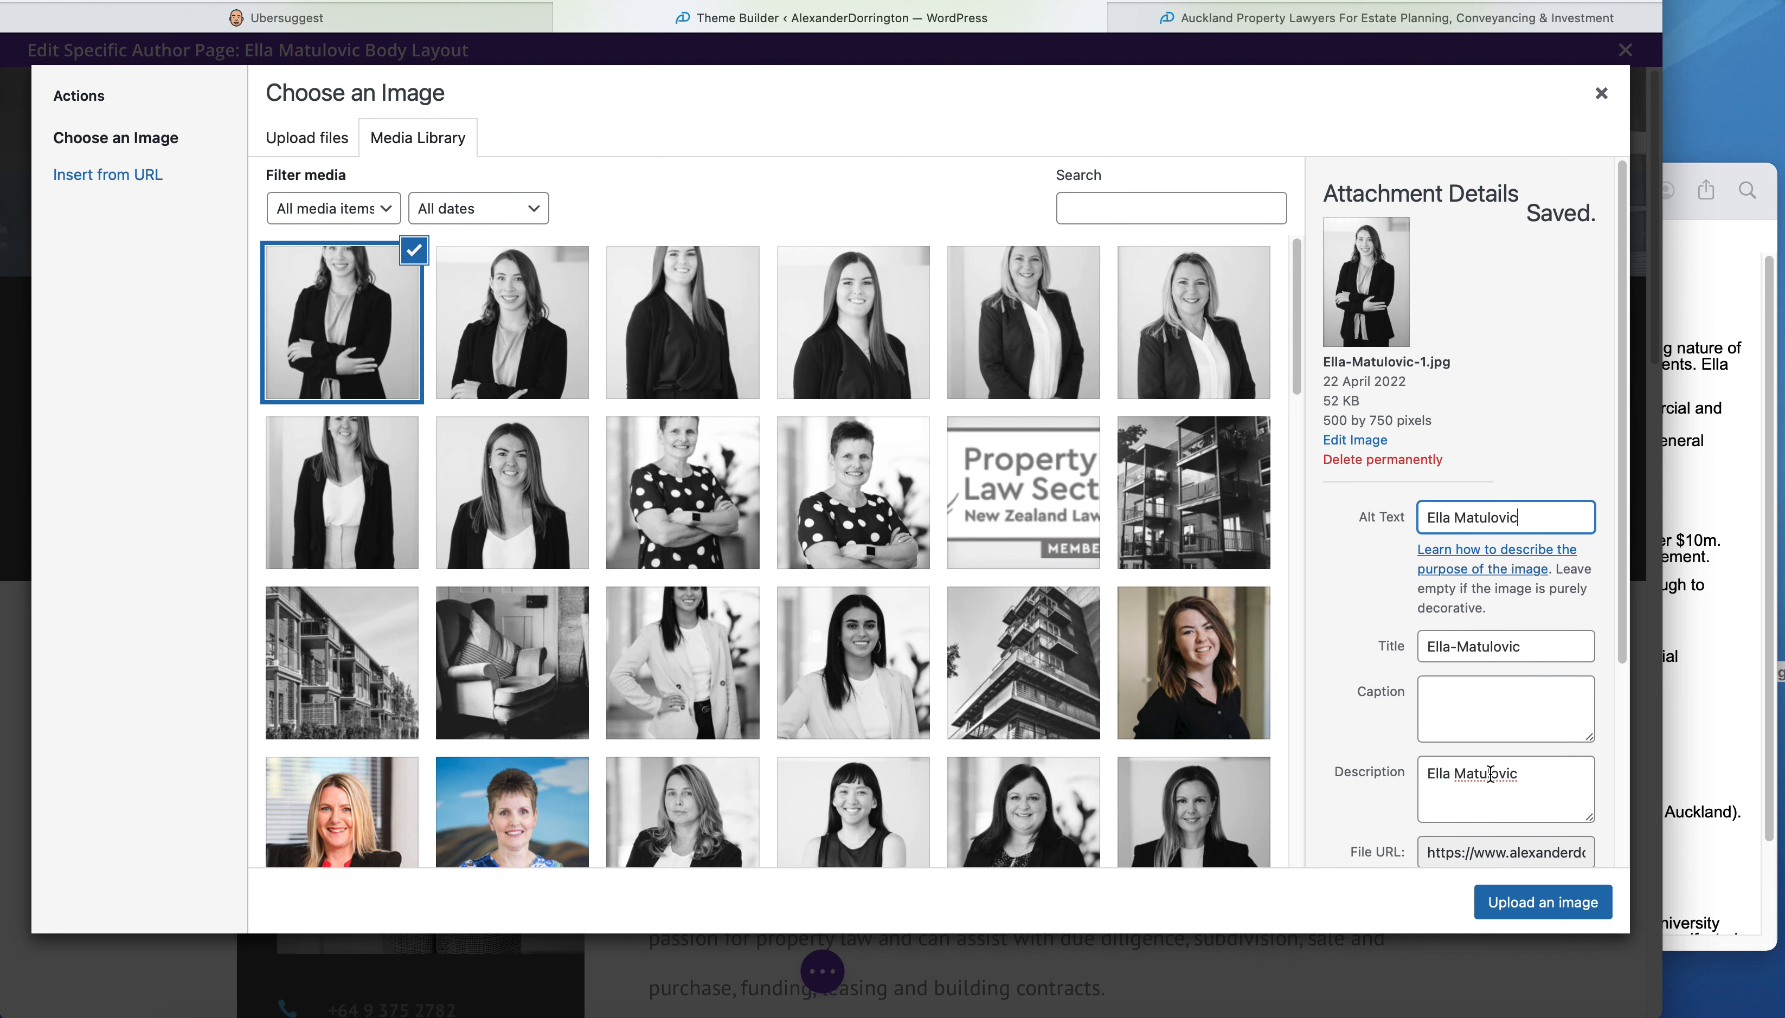
- Insert the selected portrait as the profile image and save the image settings
{"action": "left_click", "coordinate": [1509, 900]}
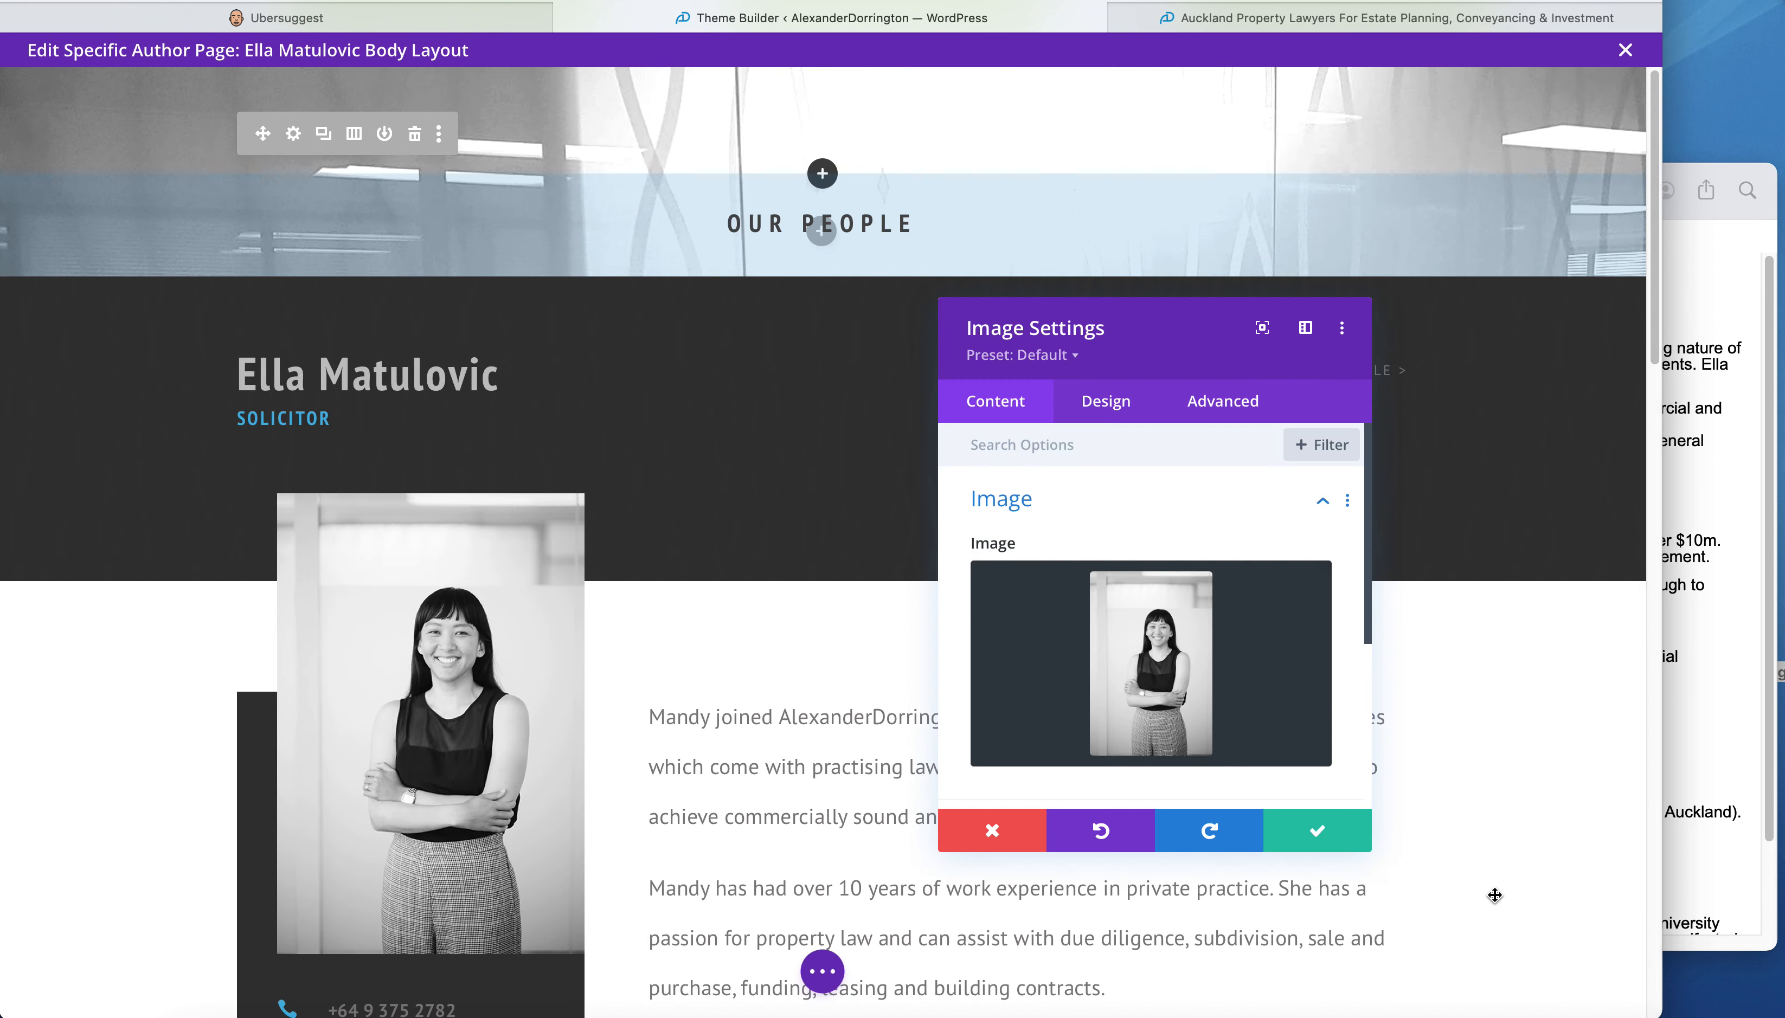
{"action": "left_click", "coordinate": [1308, 835]}
{"action": "left_click_drag", "start_coordinate": [1655, 263], "coordinate": [1605, 370]}
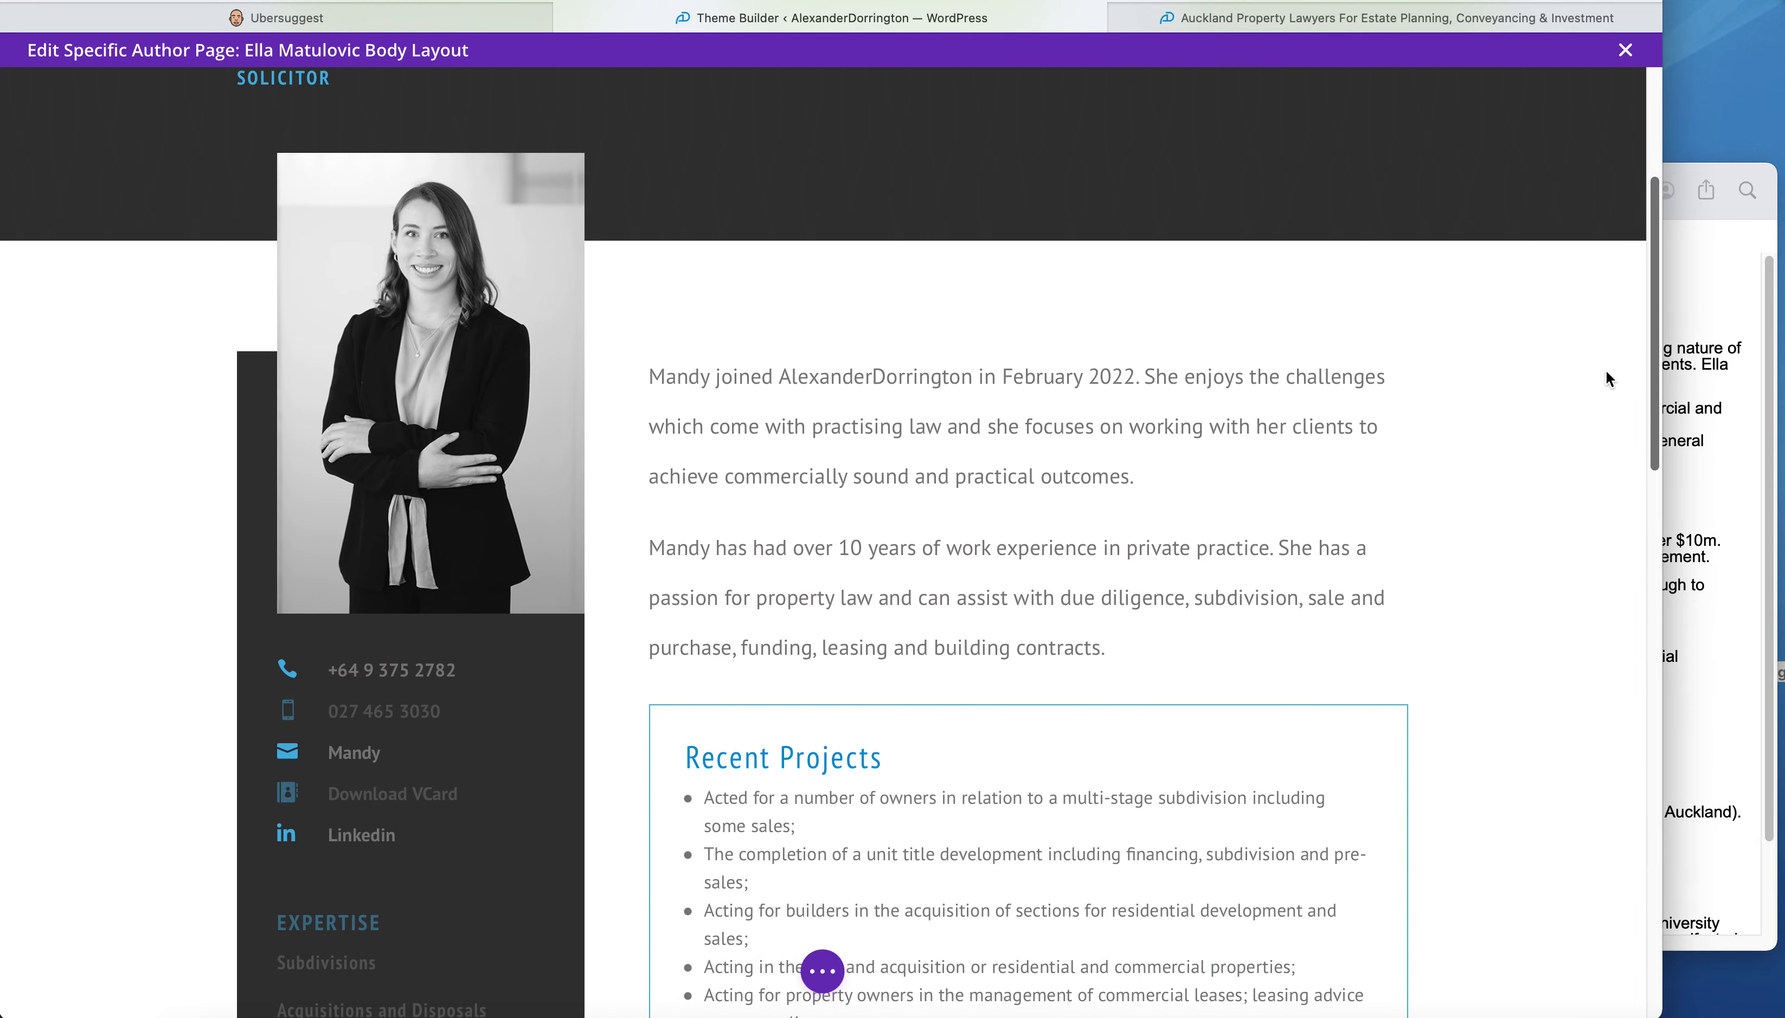
- Save the author page's body layout
{"action": "left_click", "coordinate": [822, 970]}
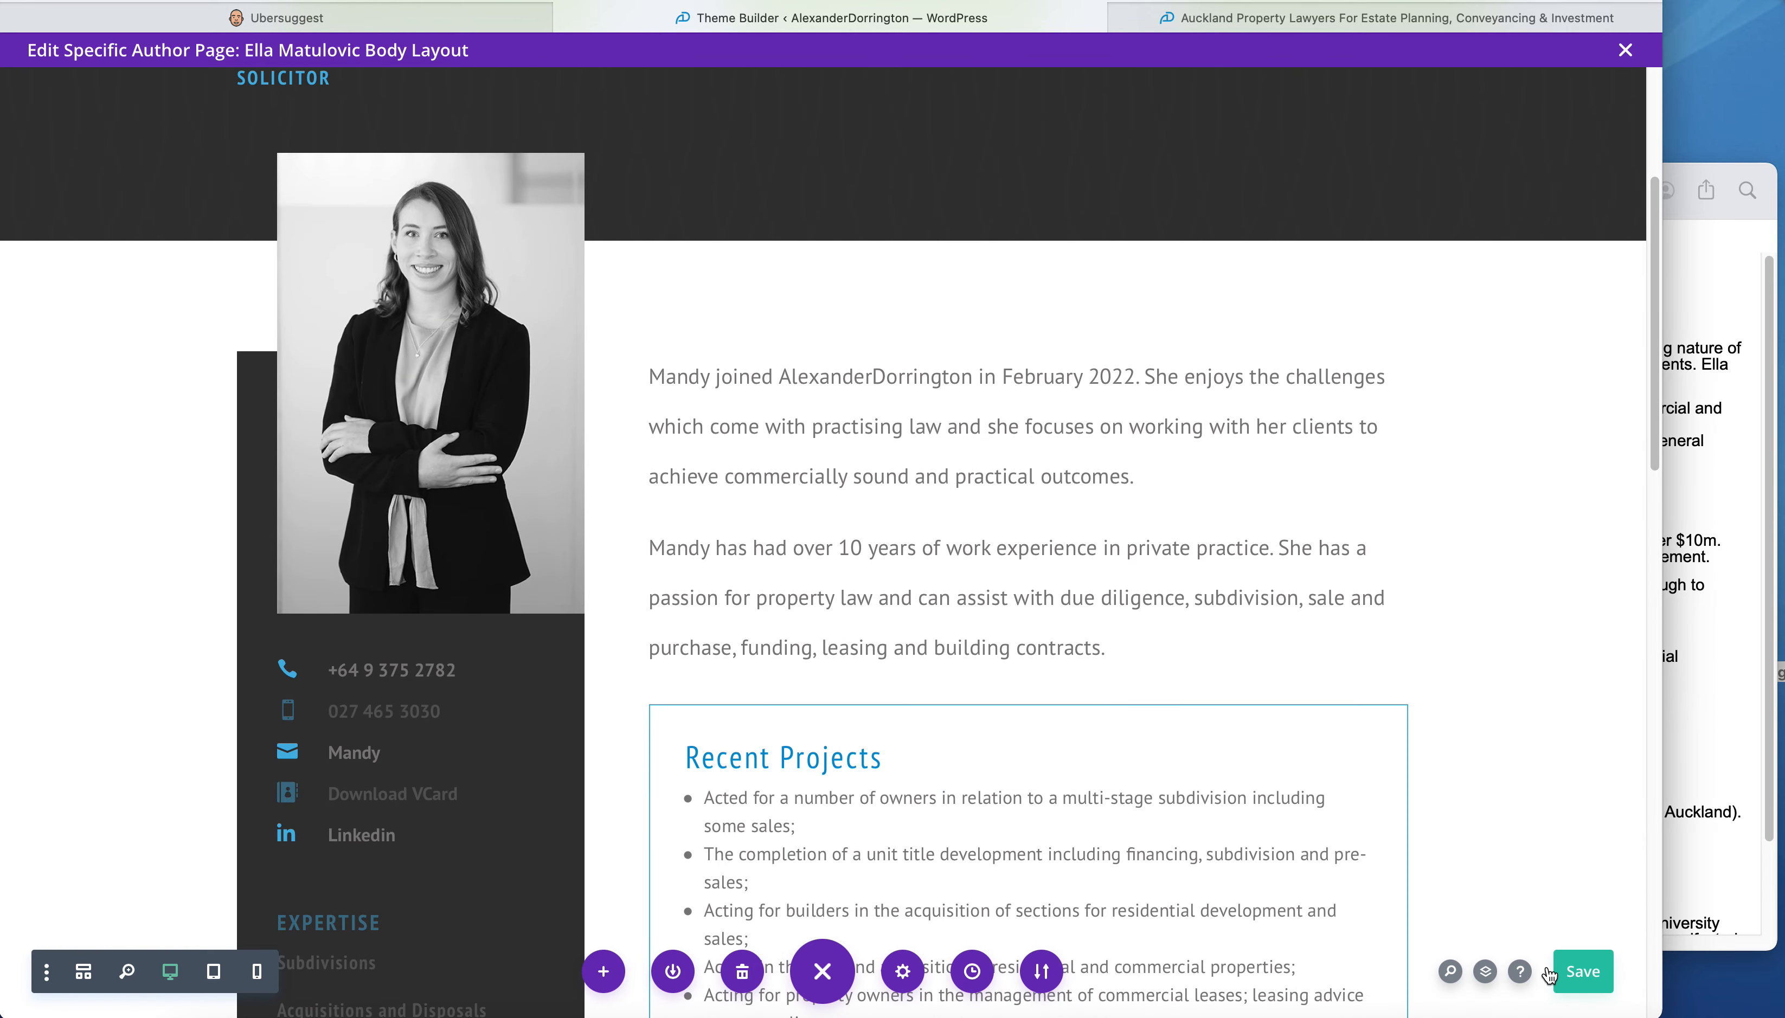
{"action": "left_click", "coordinate": [1582, 976]}
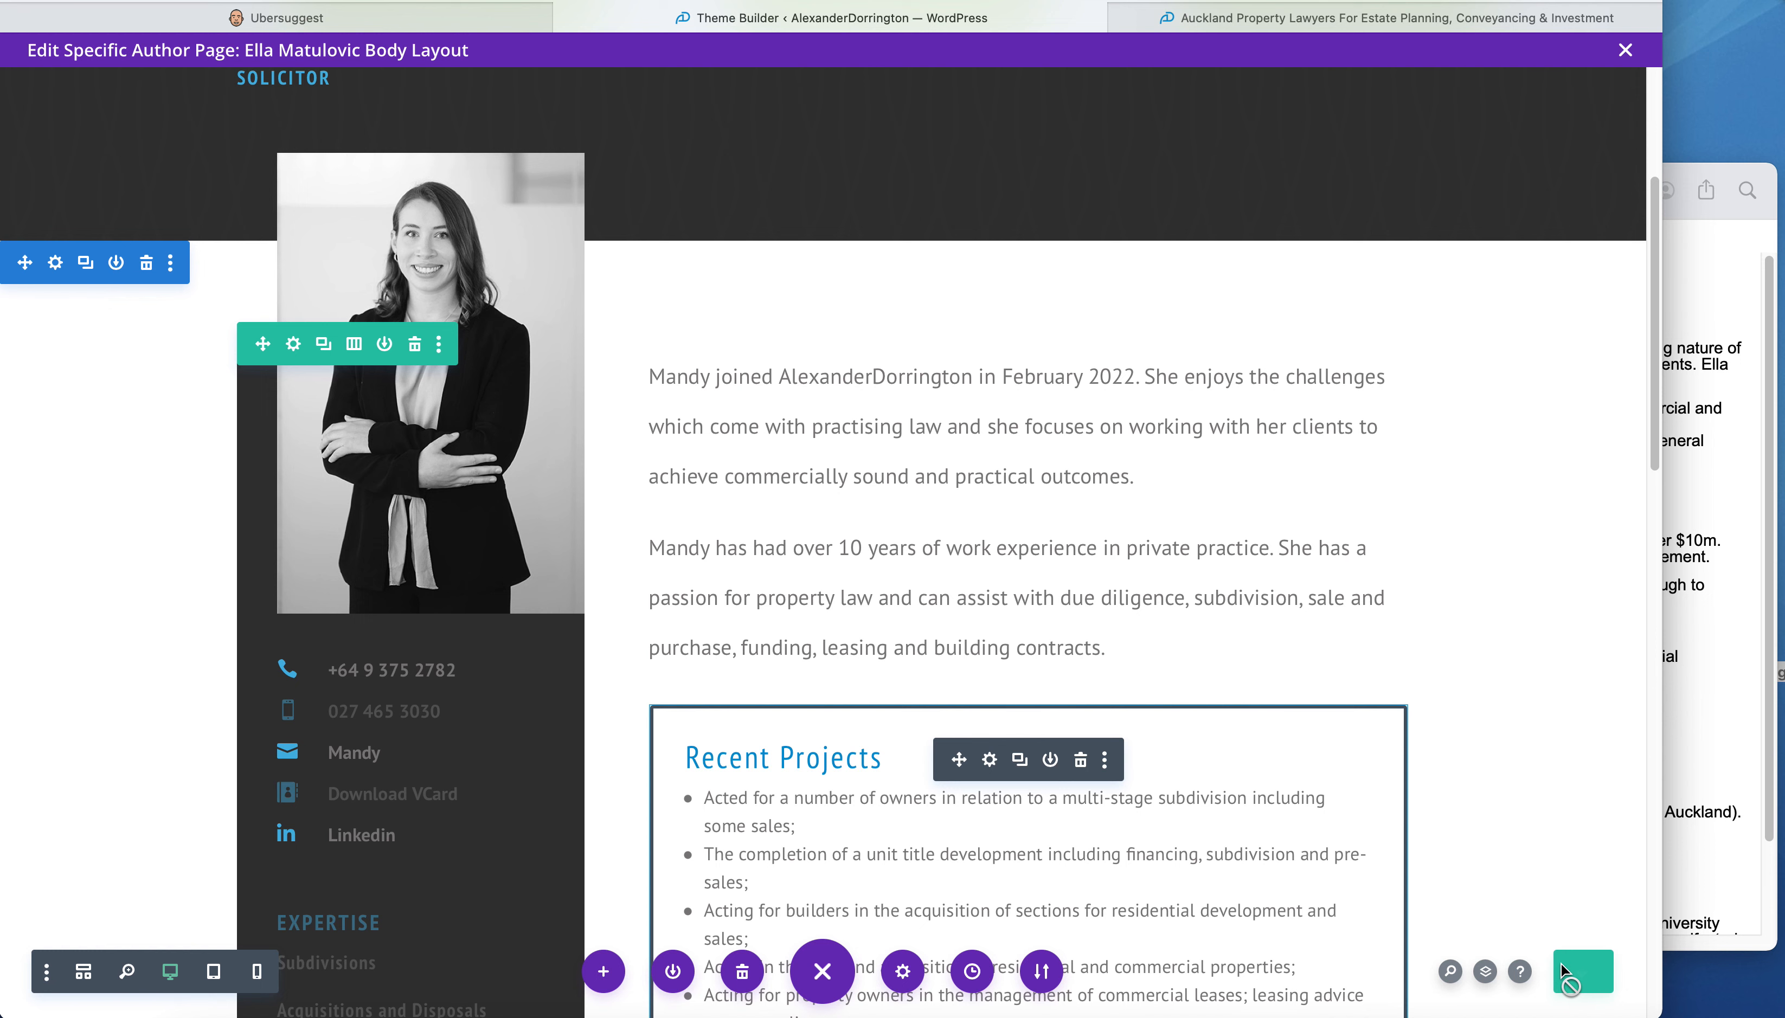
- Replace the biography text beside the portrait with the two introductory paragraphs from the solicitor's note in Notes, and save the text settings
{"action": "left_click", "coordinate": [1683, 215]}
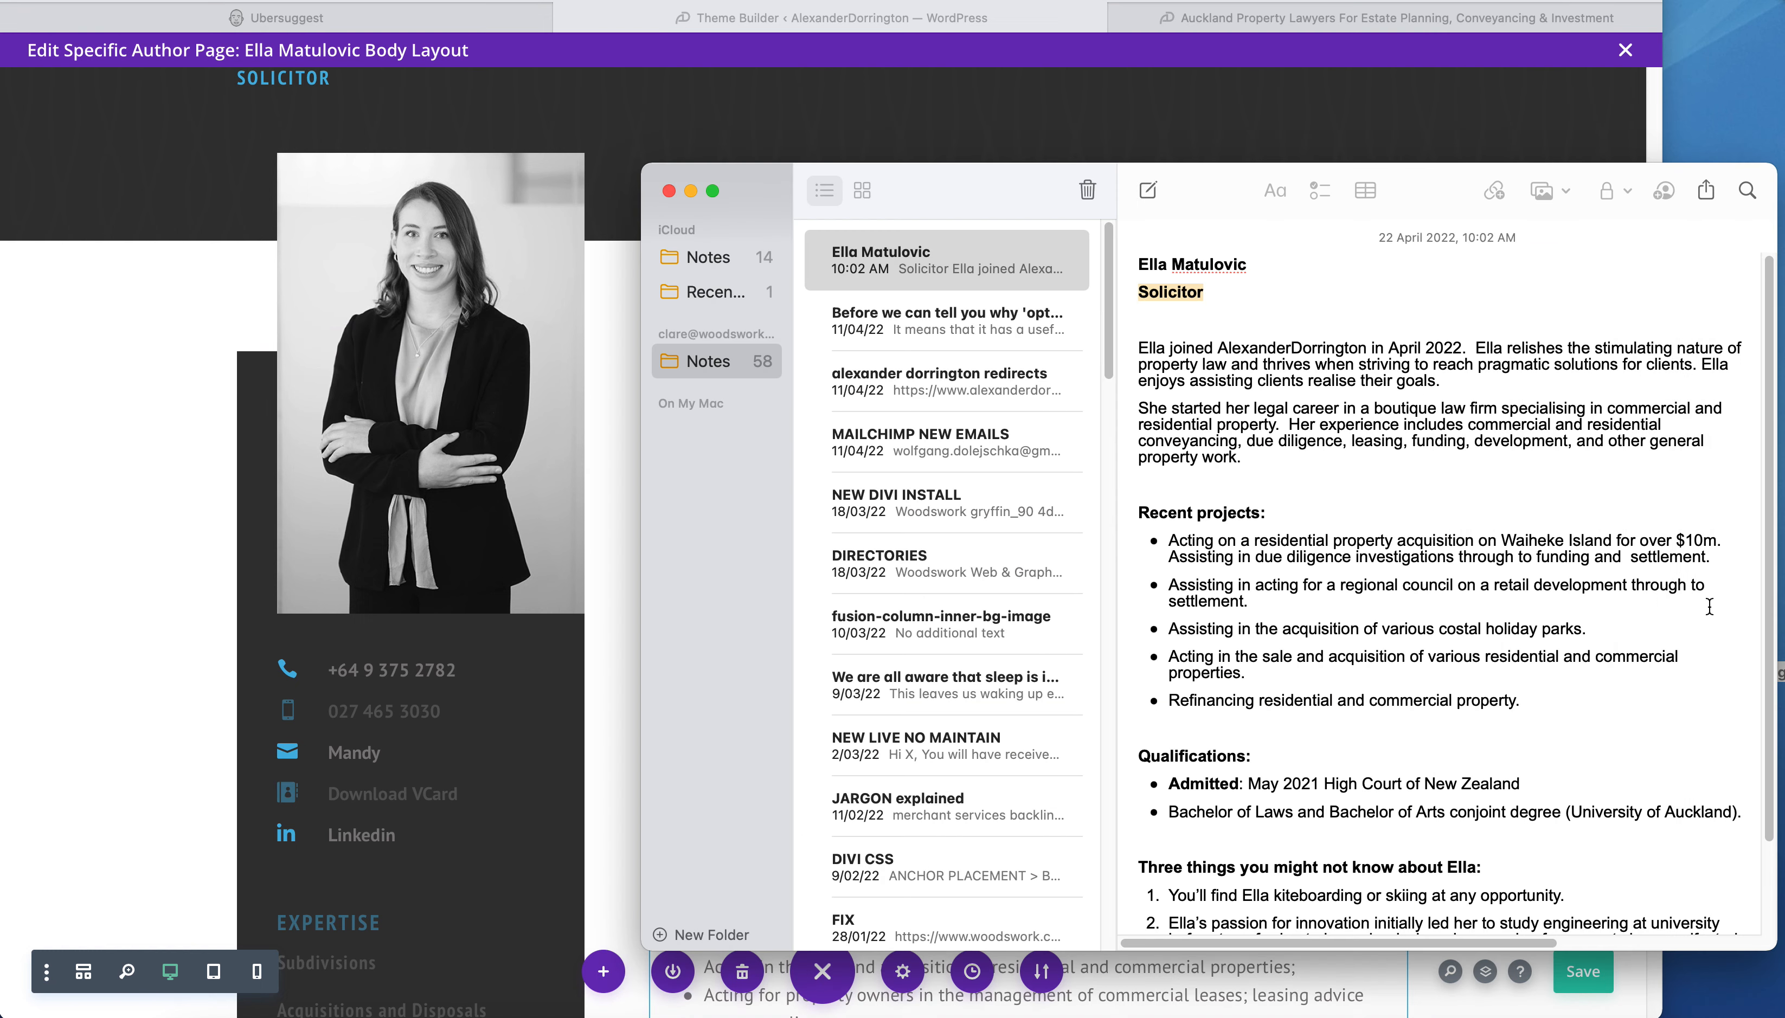
{"action": "left_click_drag", "start_coordinate": [1241, 459], "coordinate": [1136, 342]}
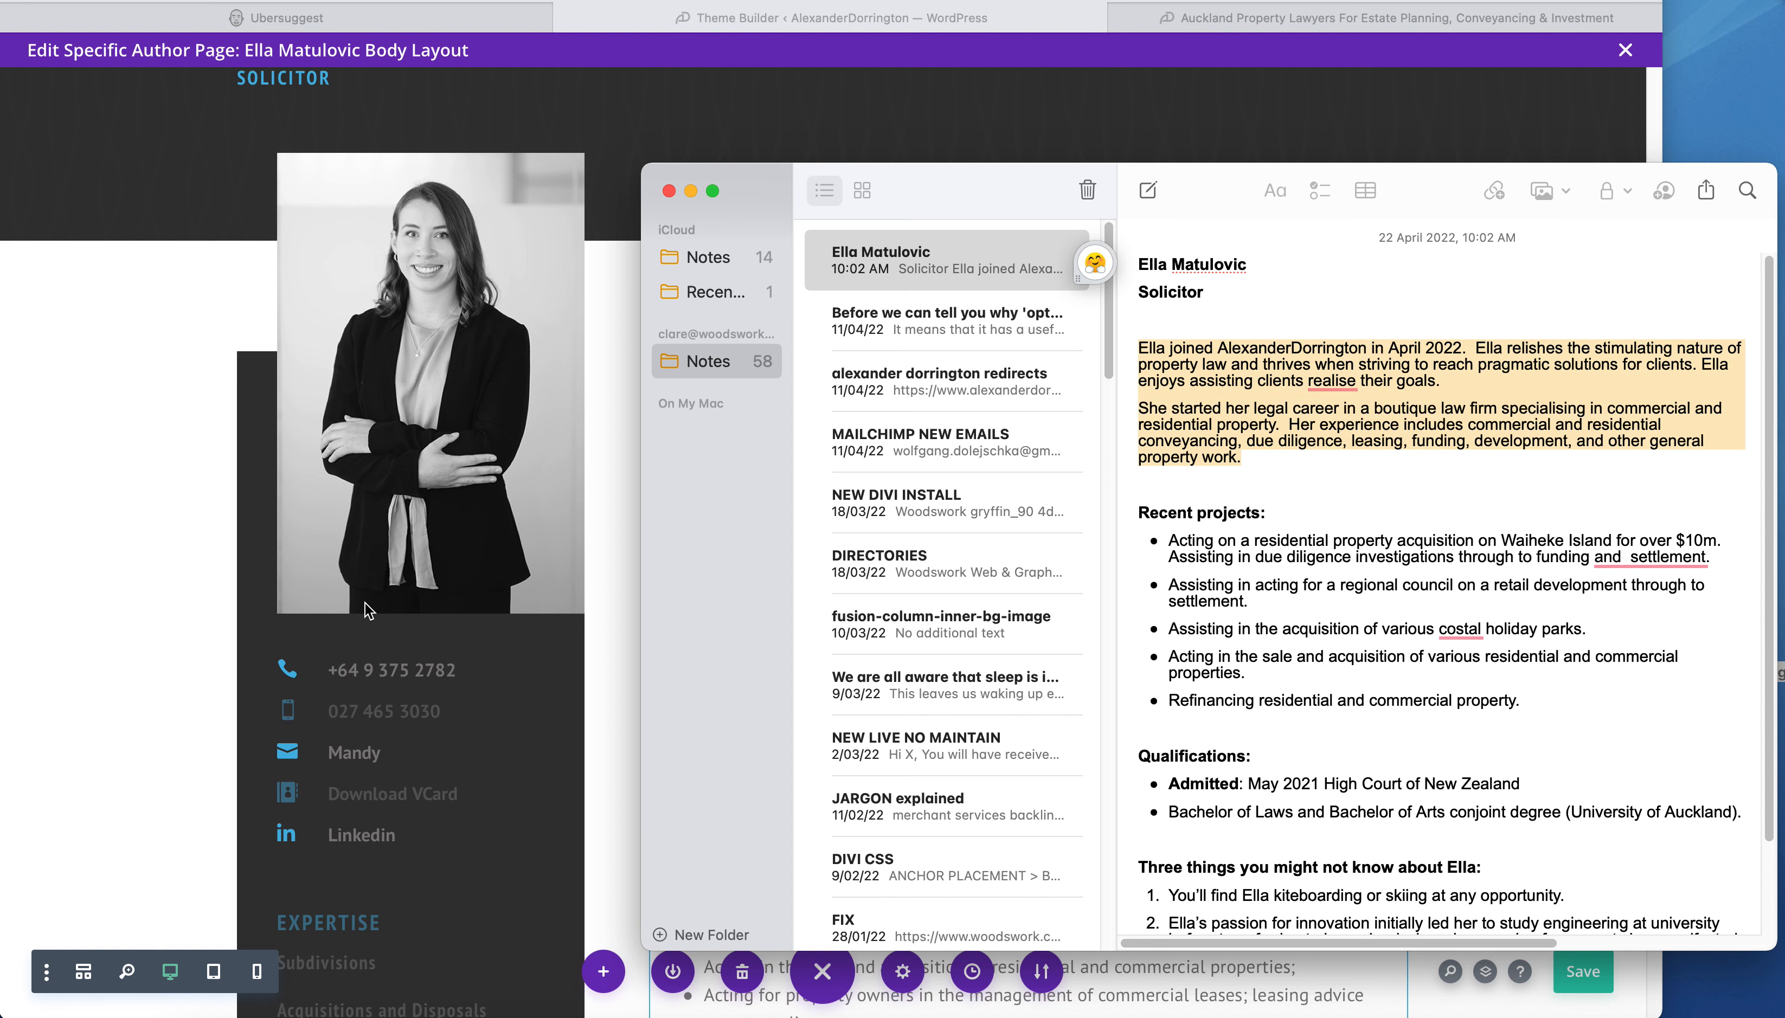
{"action": "left_click", "coordinate": [93, 629]}
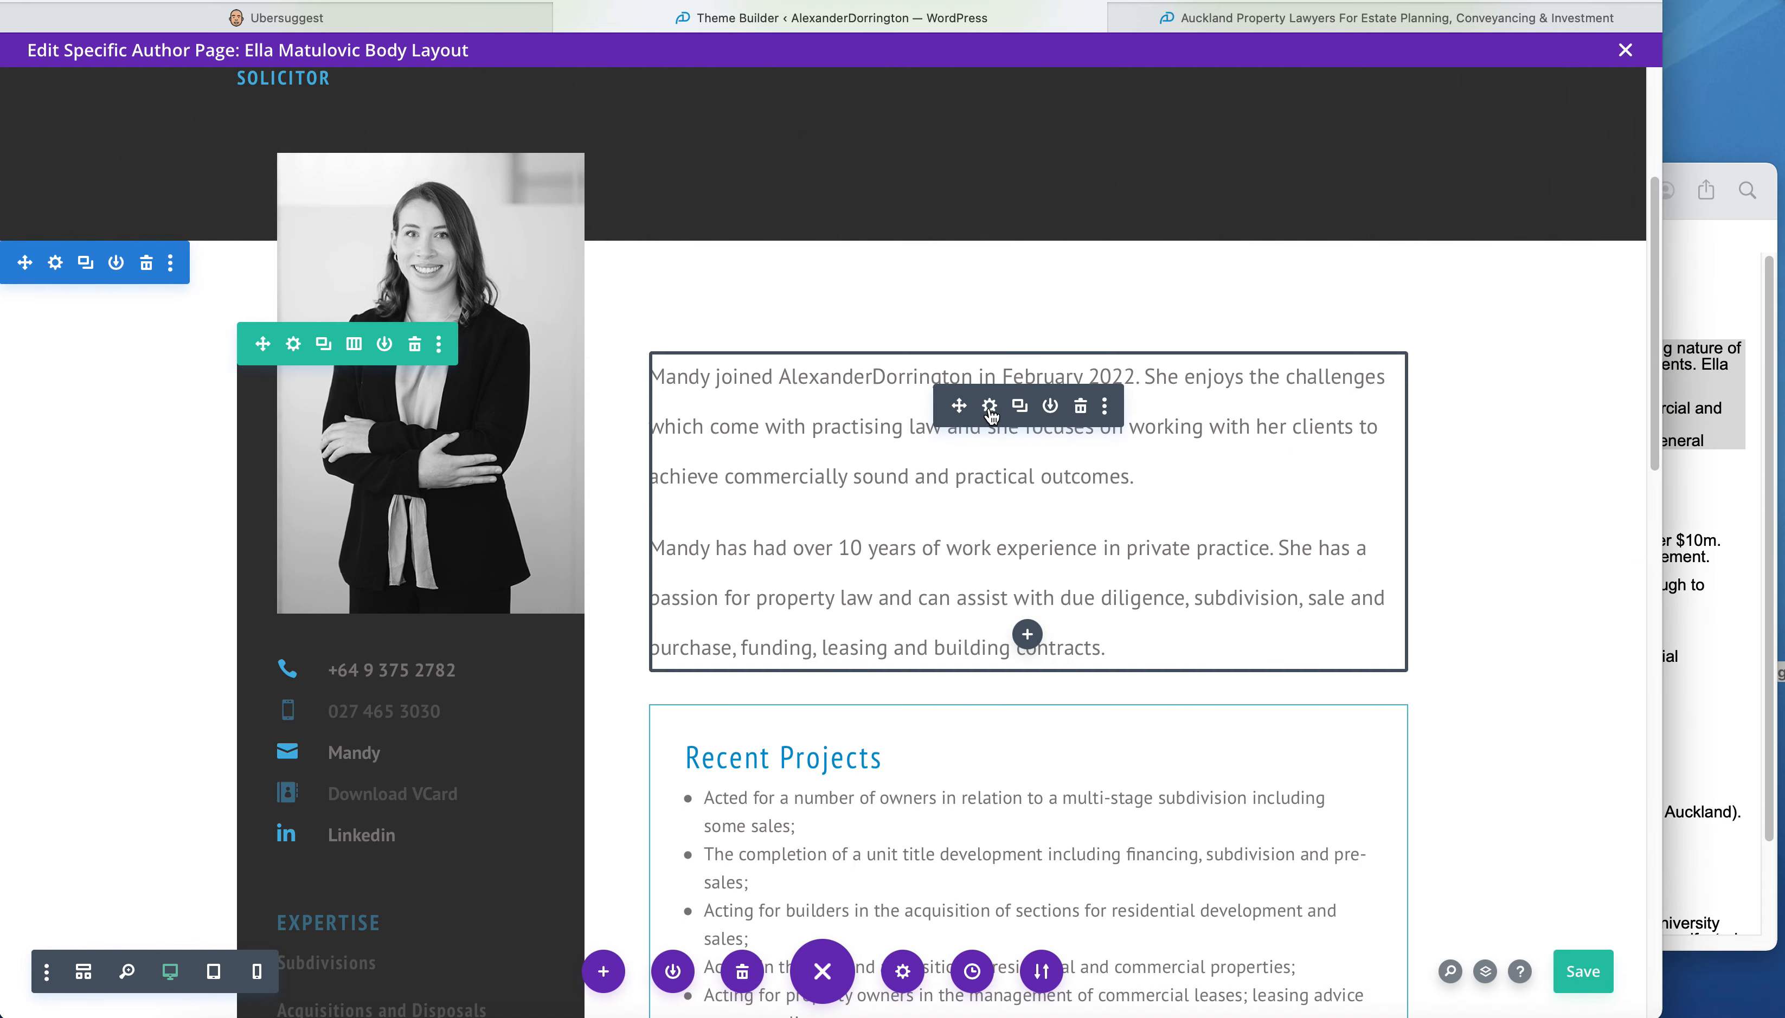
{"action": "left_click", "coordinate": [989, 406]}
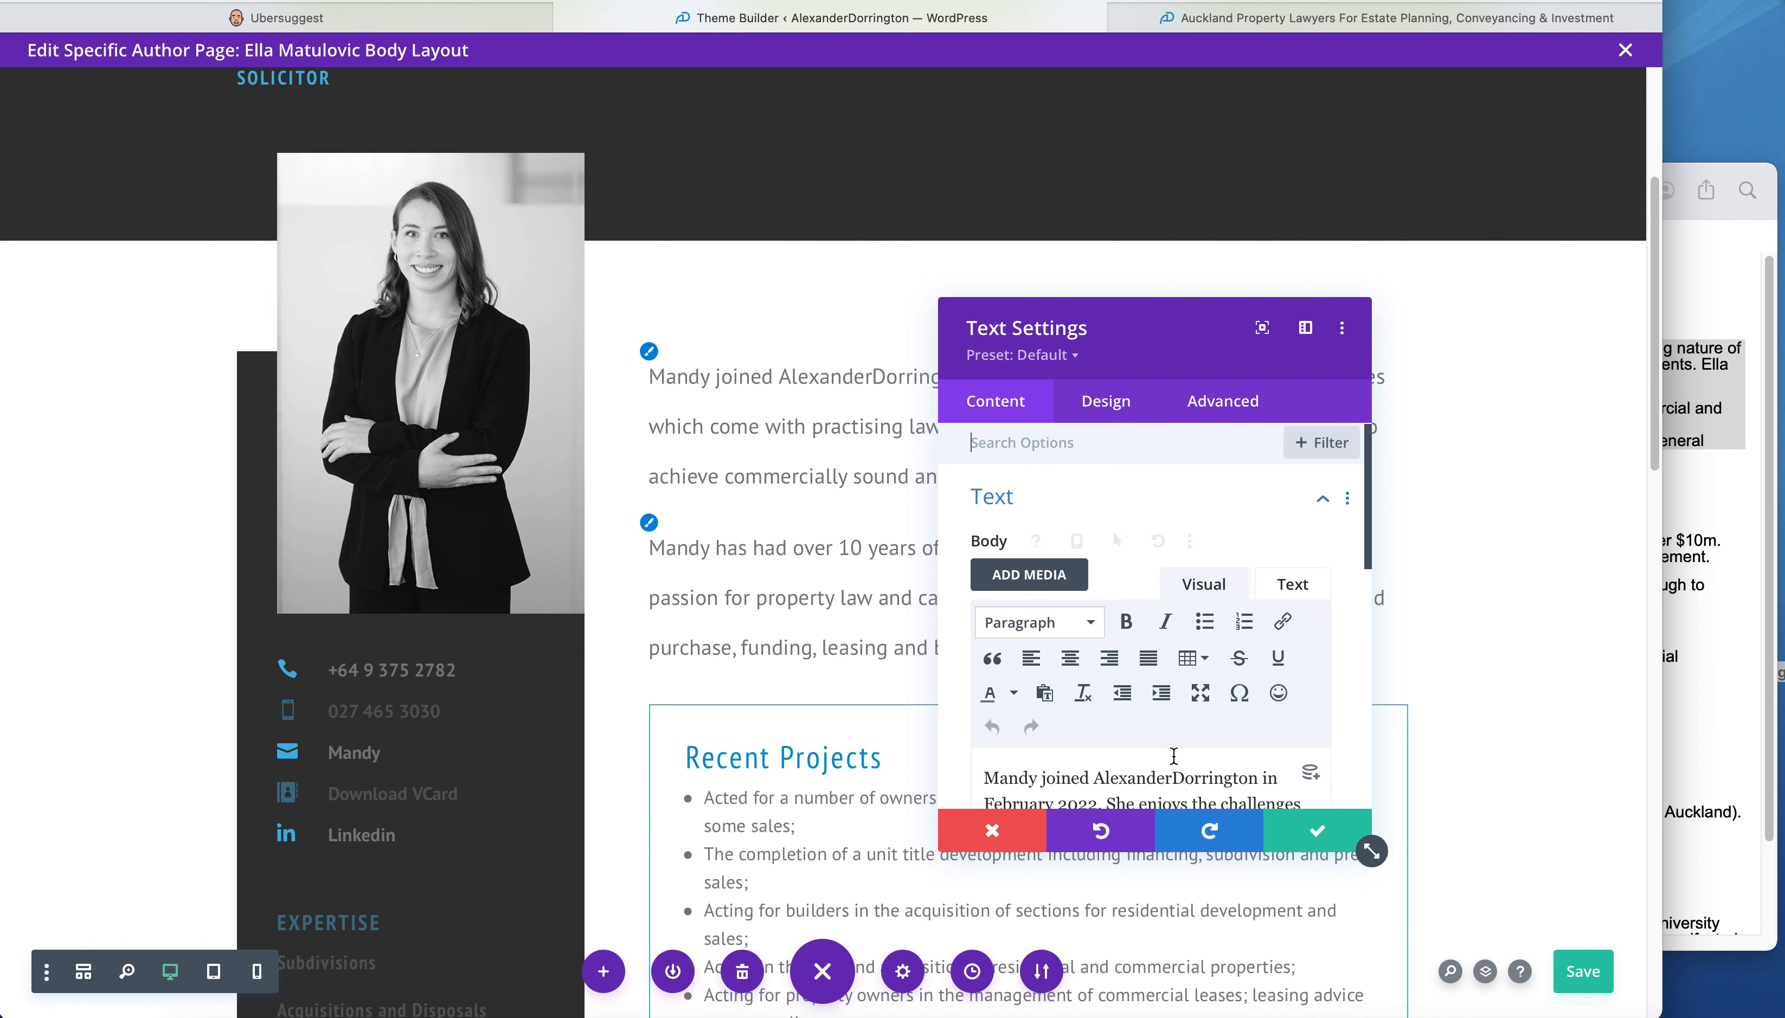
{"action": "key", "text": "super+a"}
{"action": "key", "text": "super+v"}
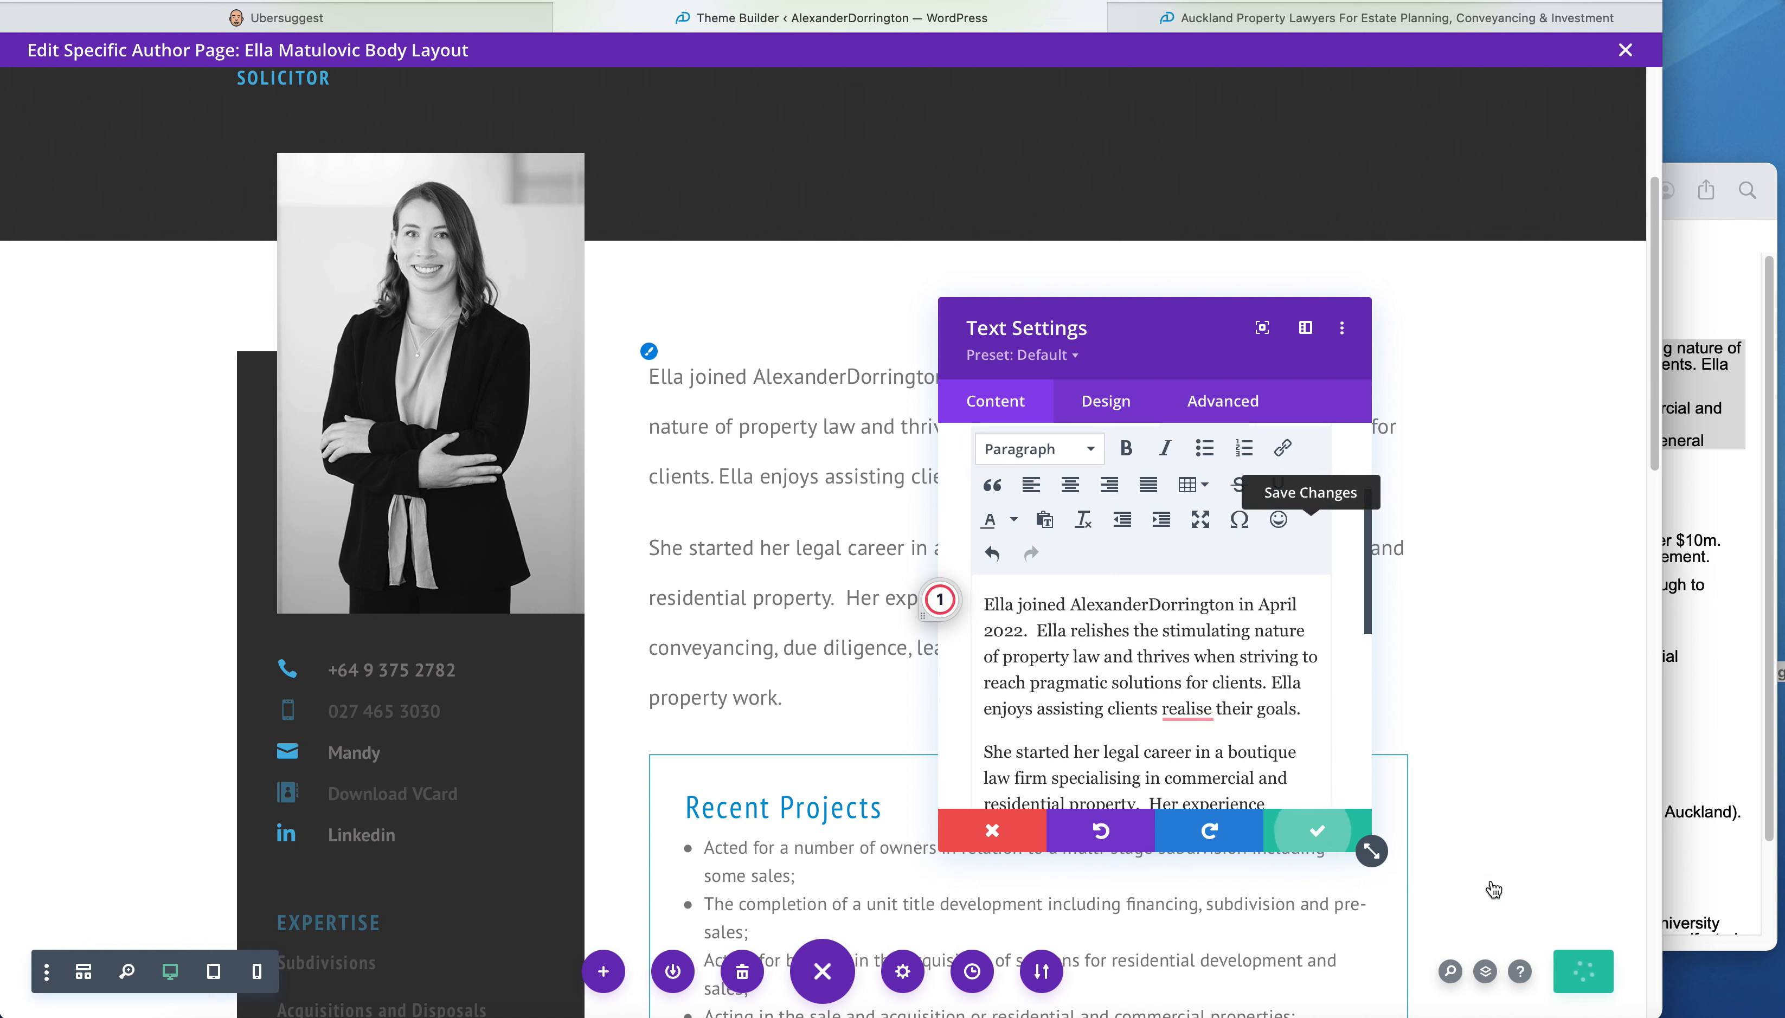
{"action": "left_click", "coordinate": [1314, 842]}
- In the note's recent projects, remove the extra space before "settlement" and correct "costal" to "coastal"
{"action": "left_click", "coordinate": [1692, 280]}
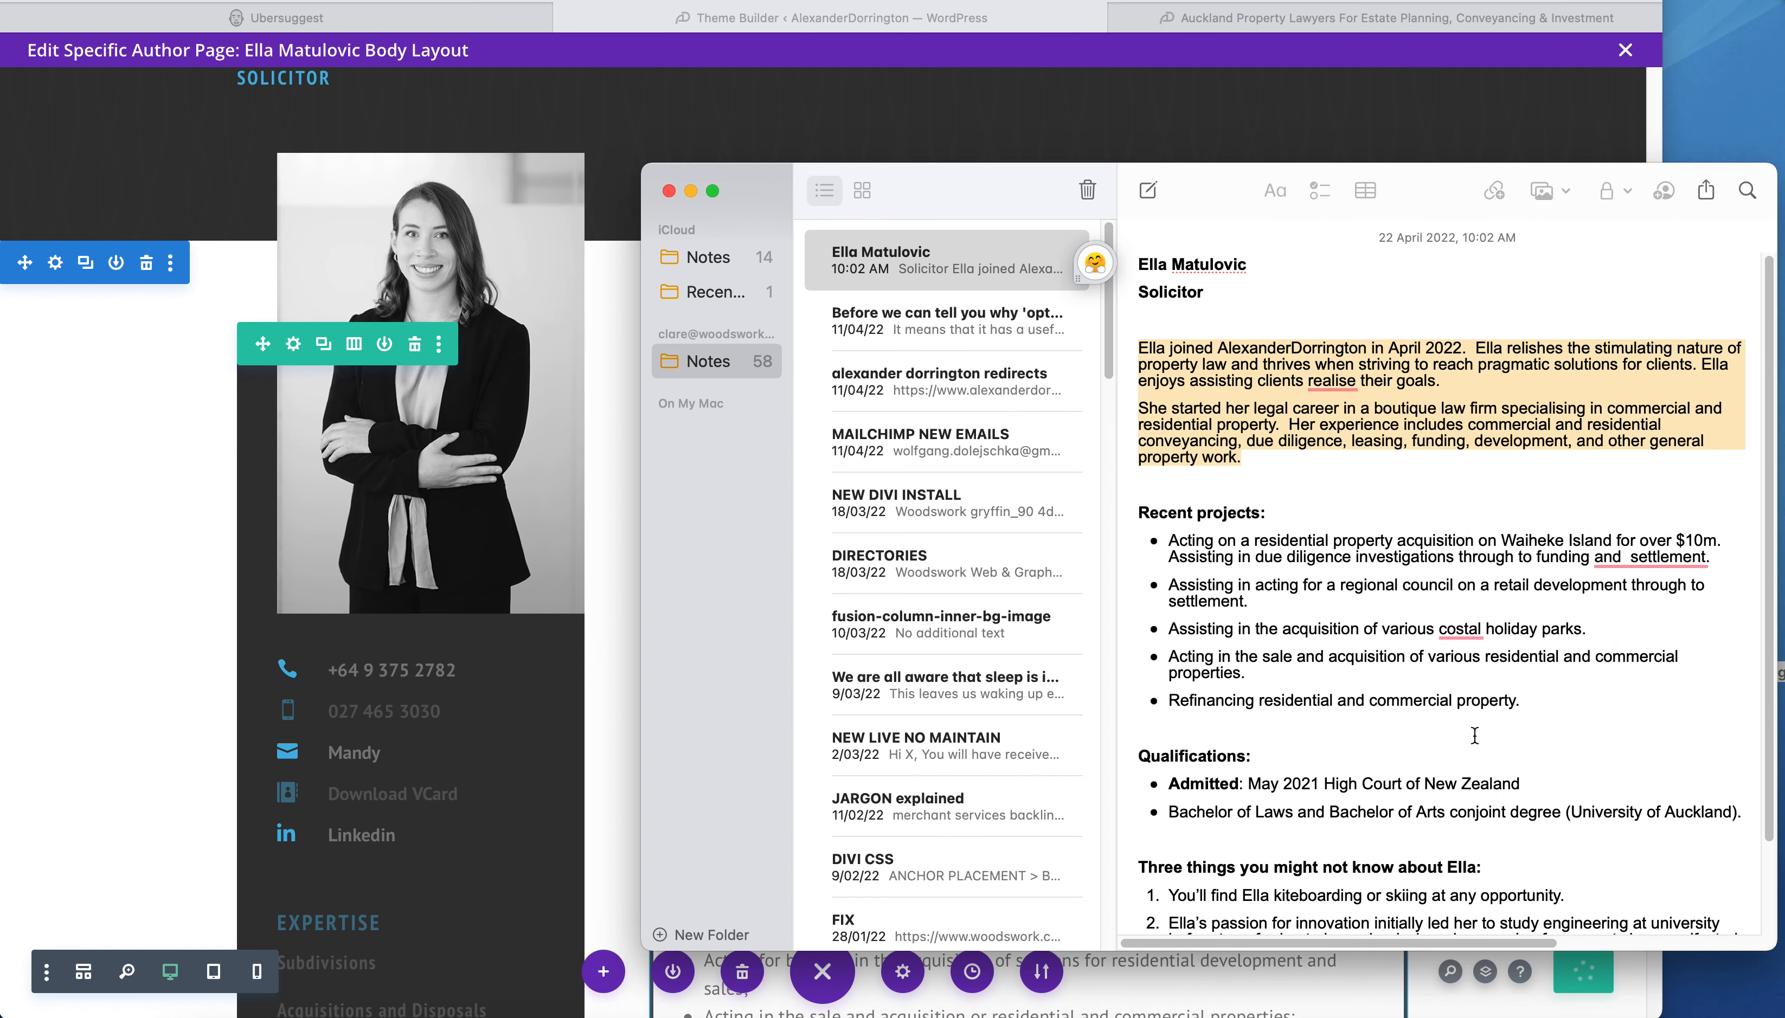
{"action": "mouse_move", "coordinate": [1632, 564]}
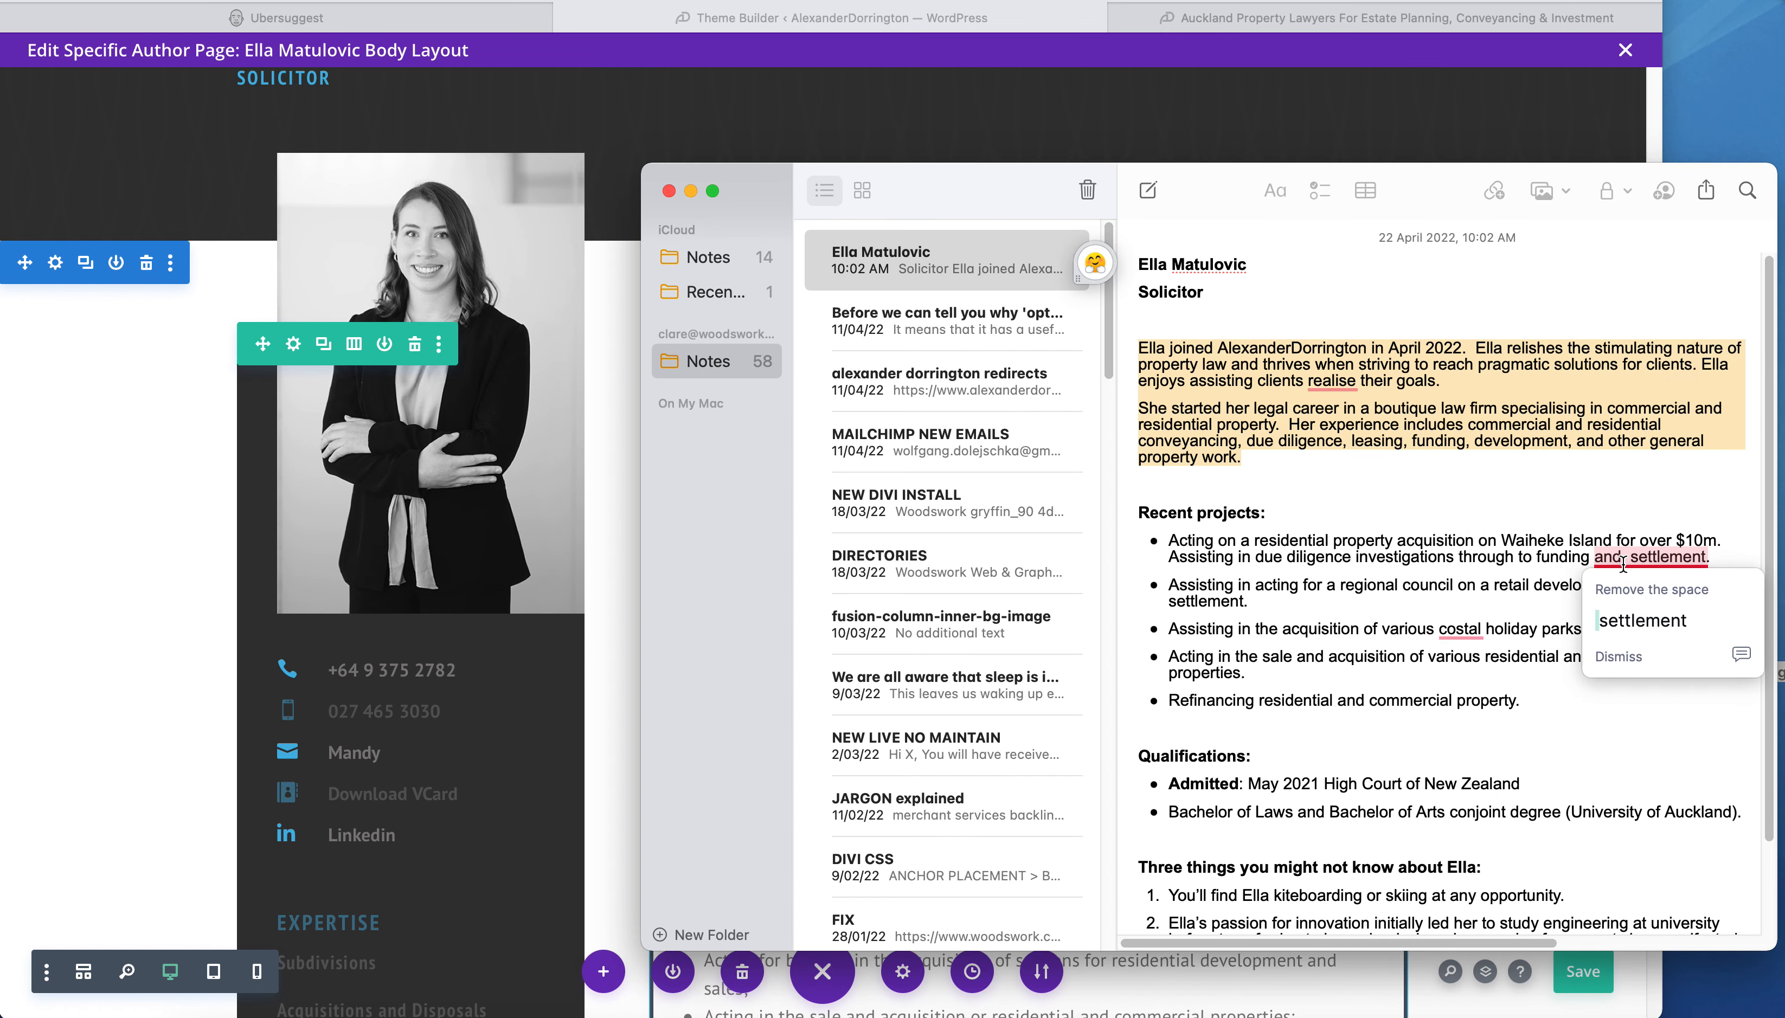
{"action": "mouse_move", "coordinate": [1466, 637]}
{"action": "left_click", "coordinate": [1637, 620]}
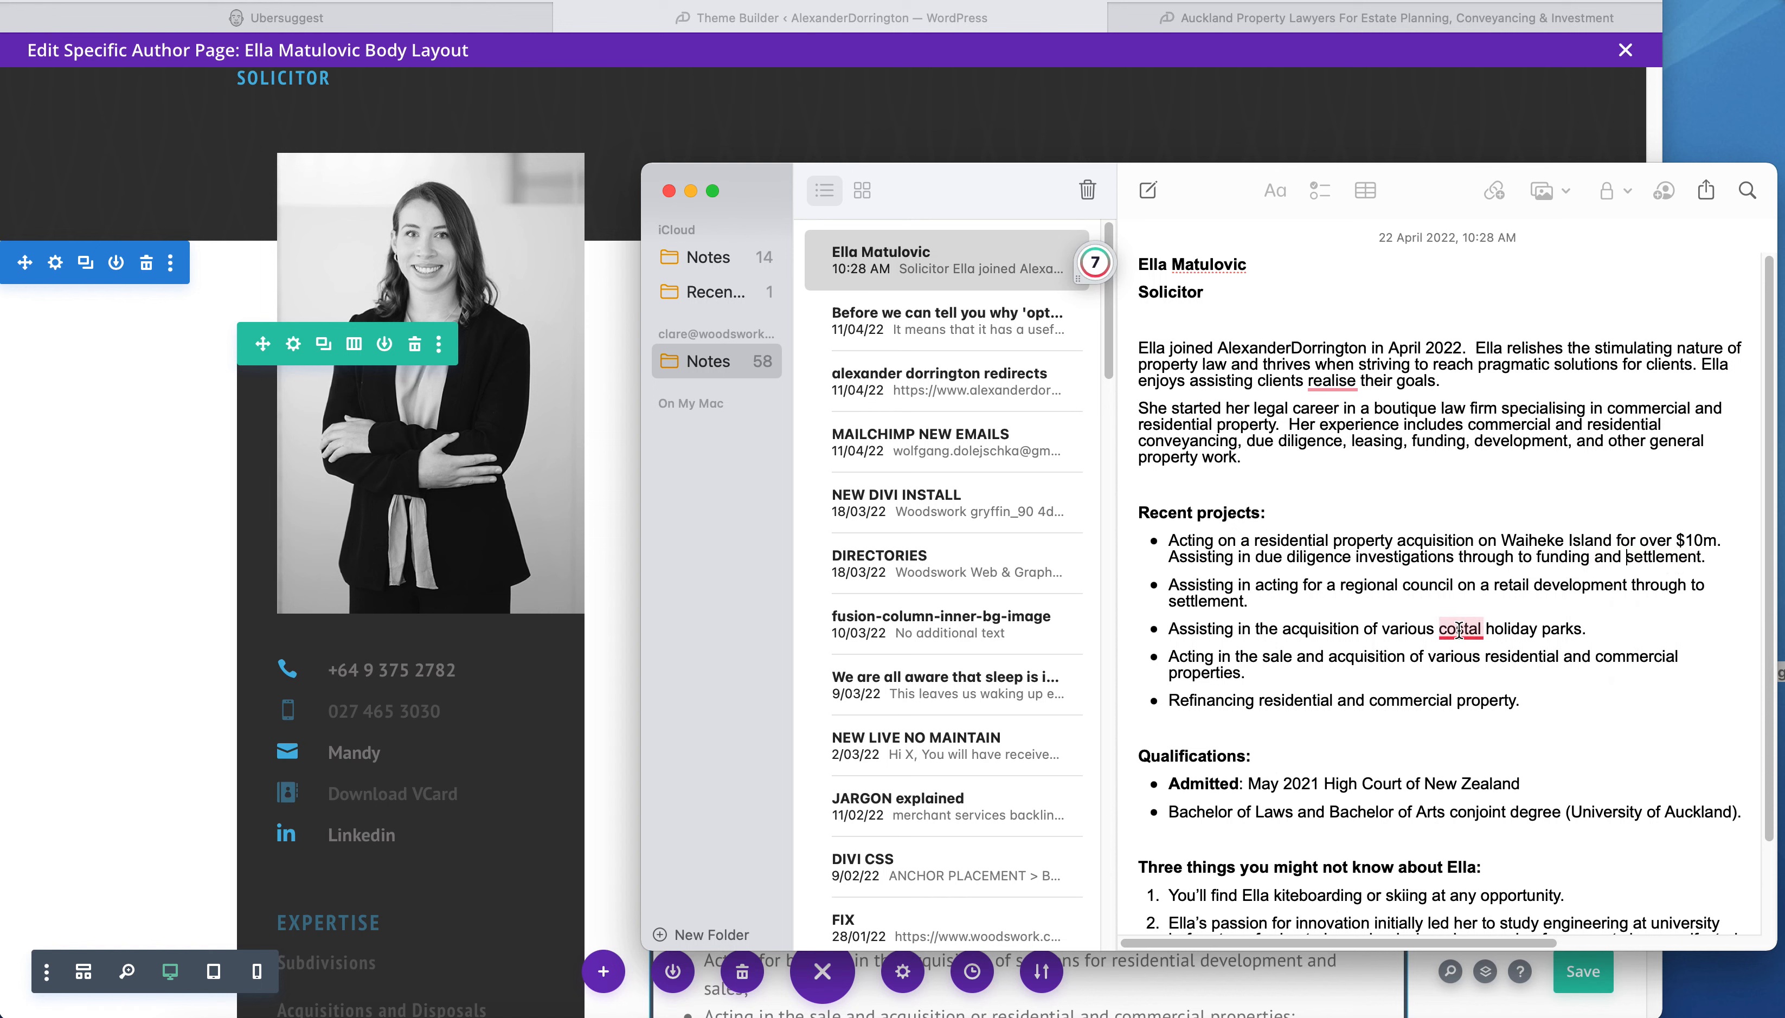
{"action": "left_click", "coordinate": [1465, 670]}
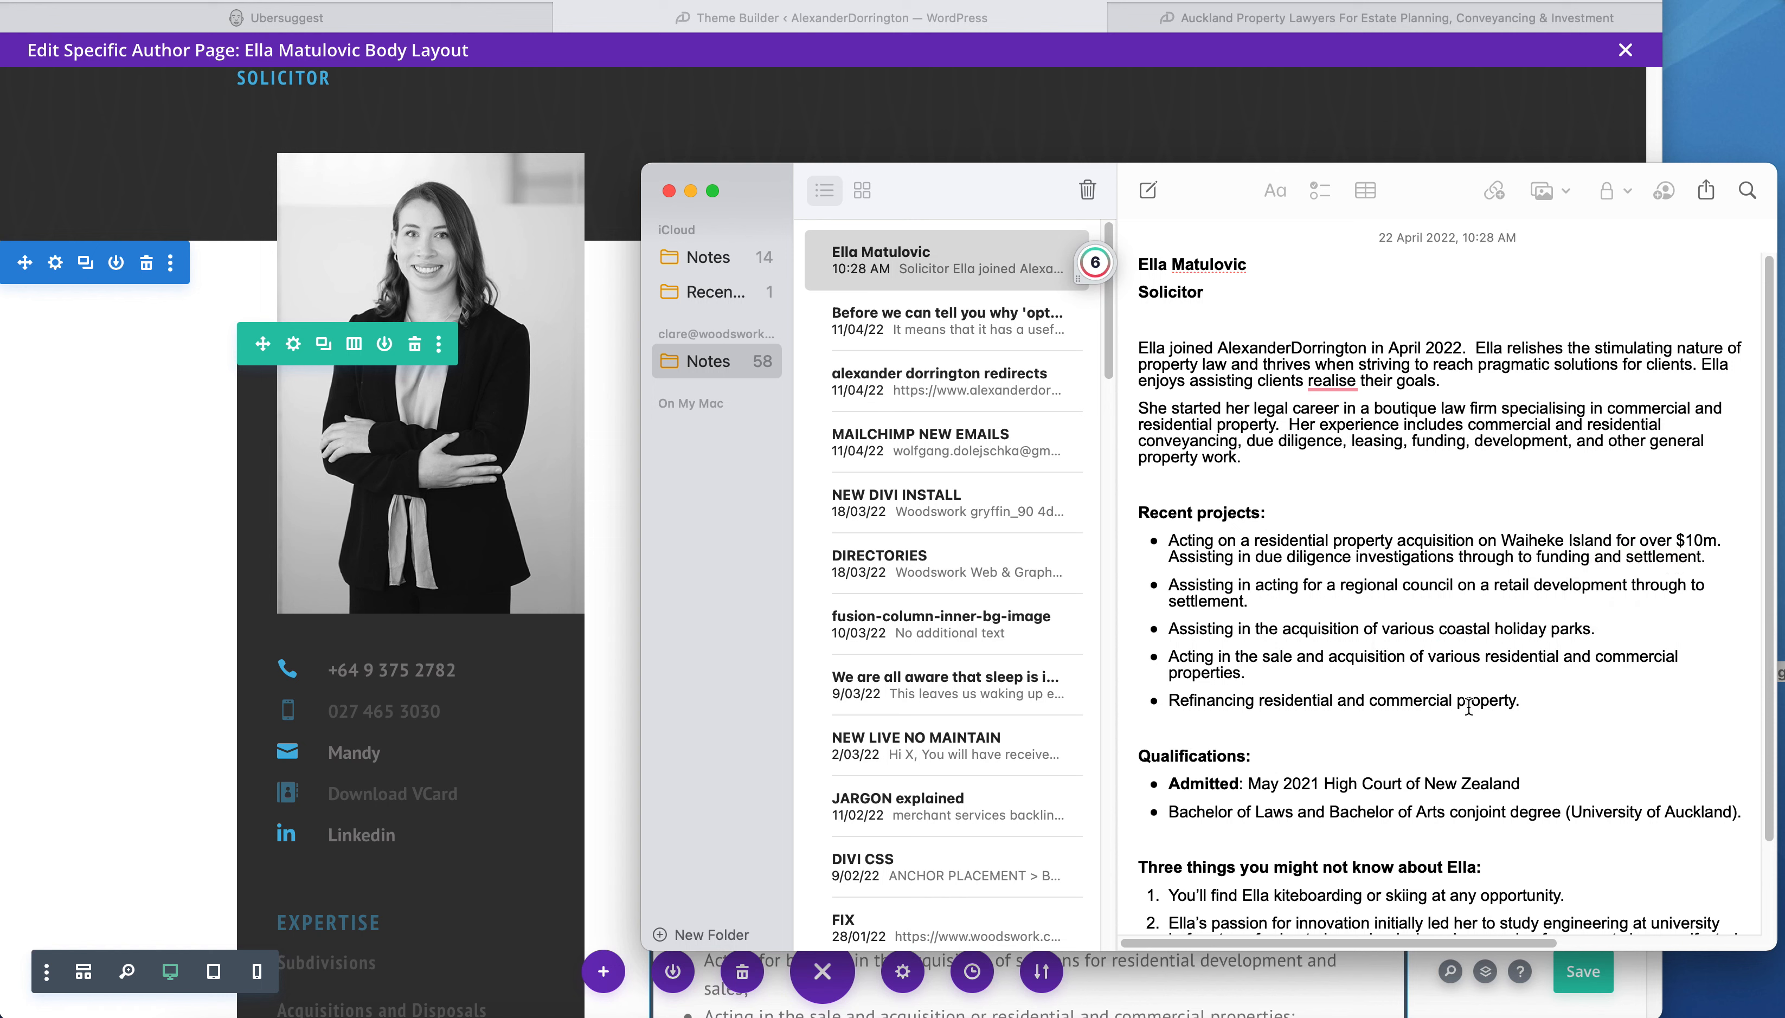
- Replace the bullets under the Recent Projects heading in the layout with the five project bullets copied from the note
{"action": "left_click_drag", "start_coordinate": [1519, 699], "coordinate": [1157, 541]}
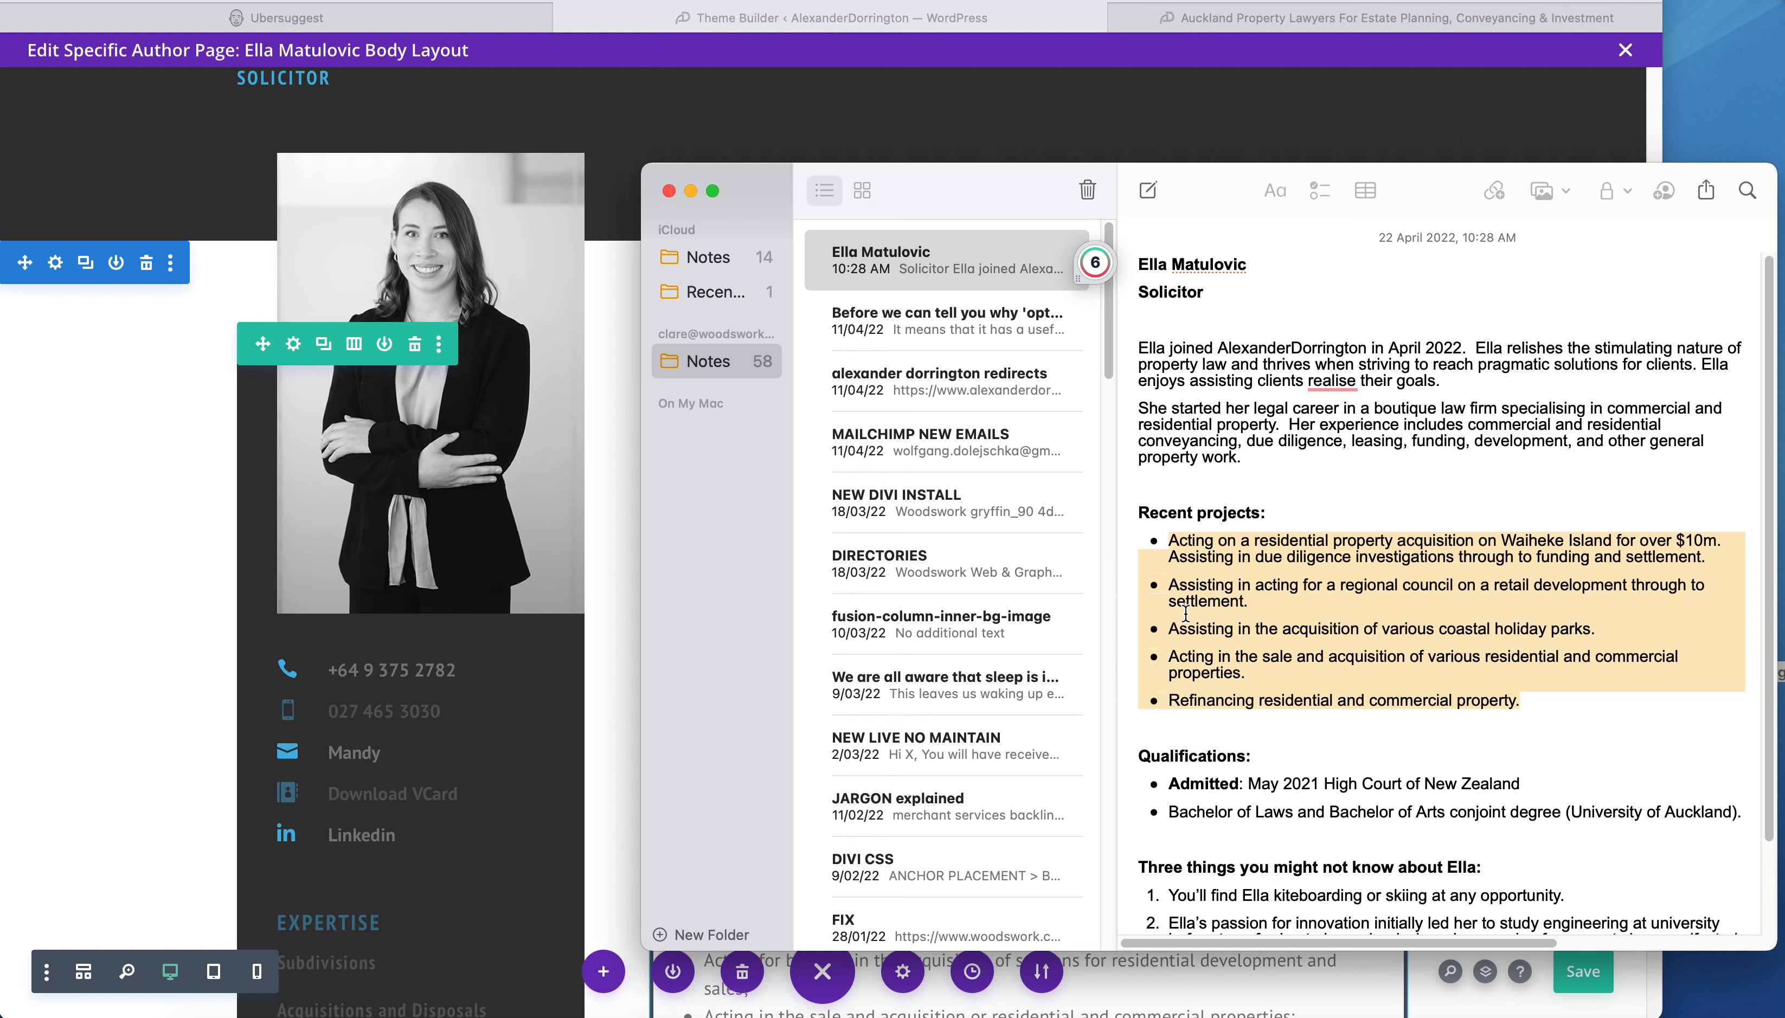
{"action": "left_click", "coordinate": [622, 646]}
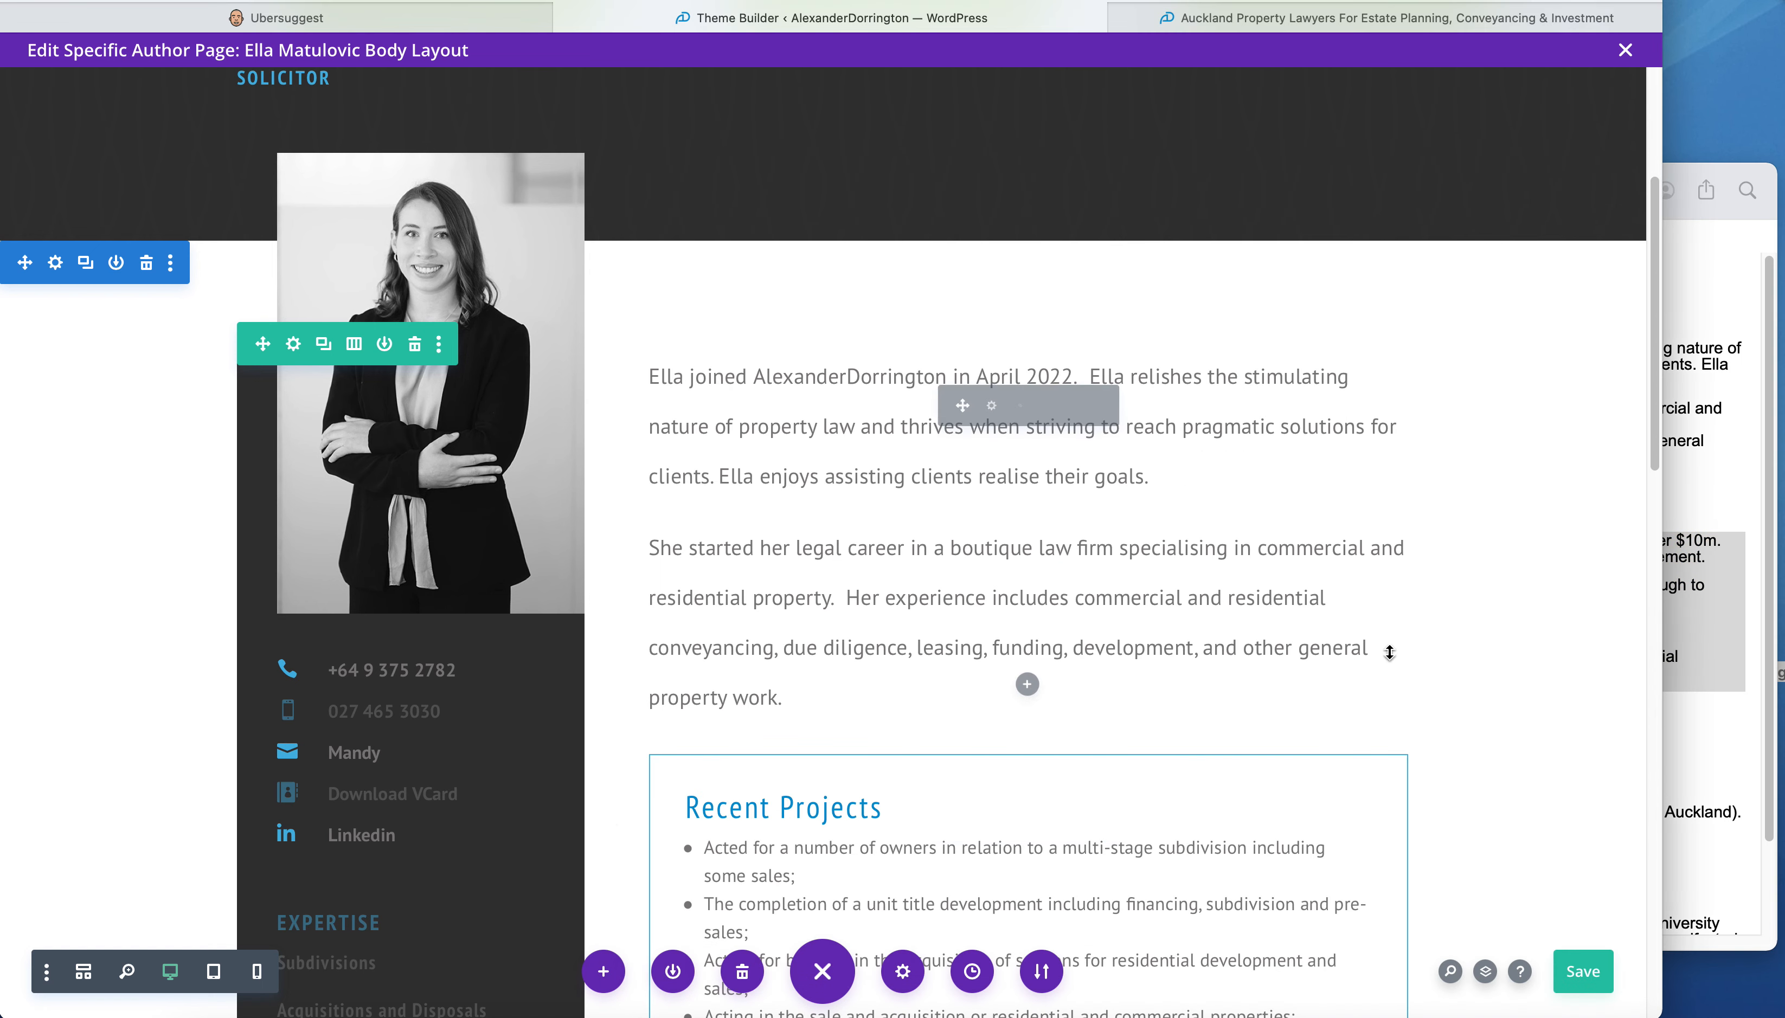
{"action": "left_click_drag", "start_coordinate": [1654, 329], "coordinate": [1614, 451]}
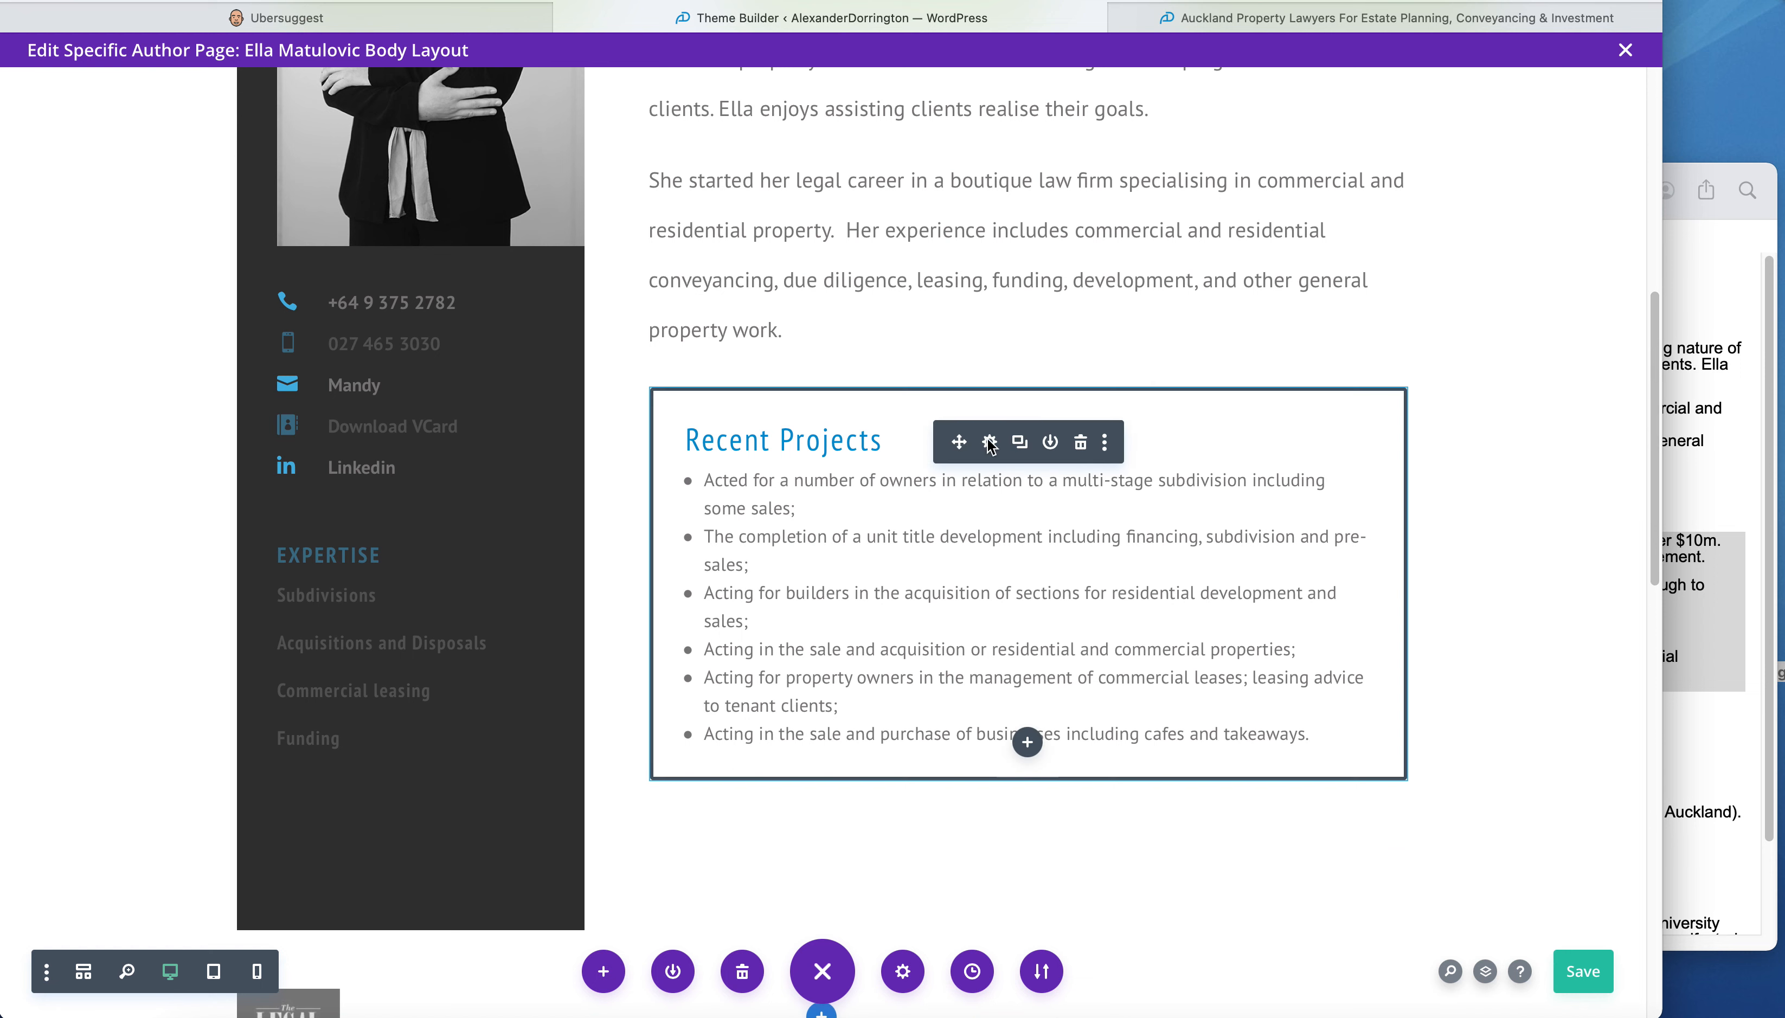
{"action": "left_click", "coordinate": [990, 441]}
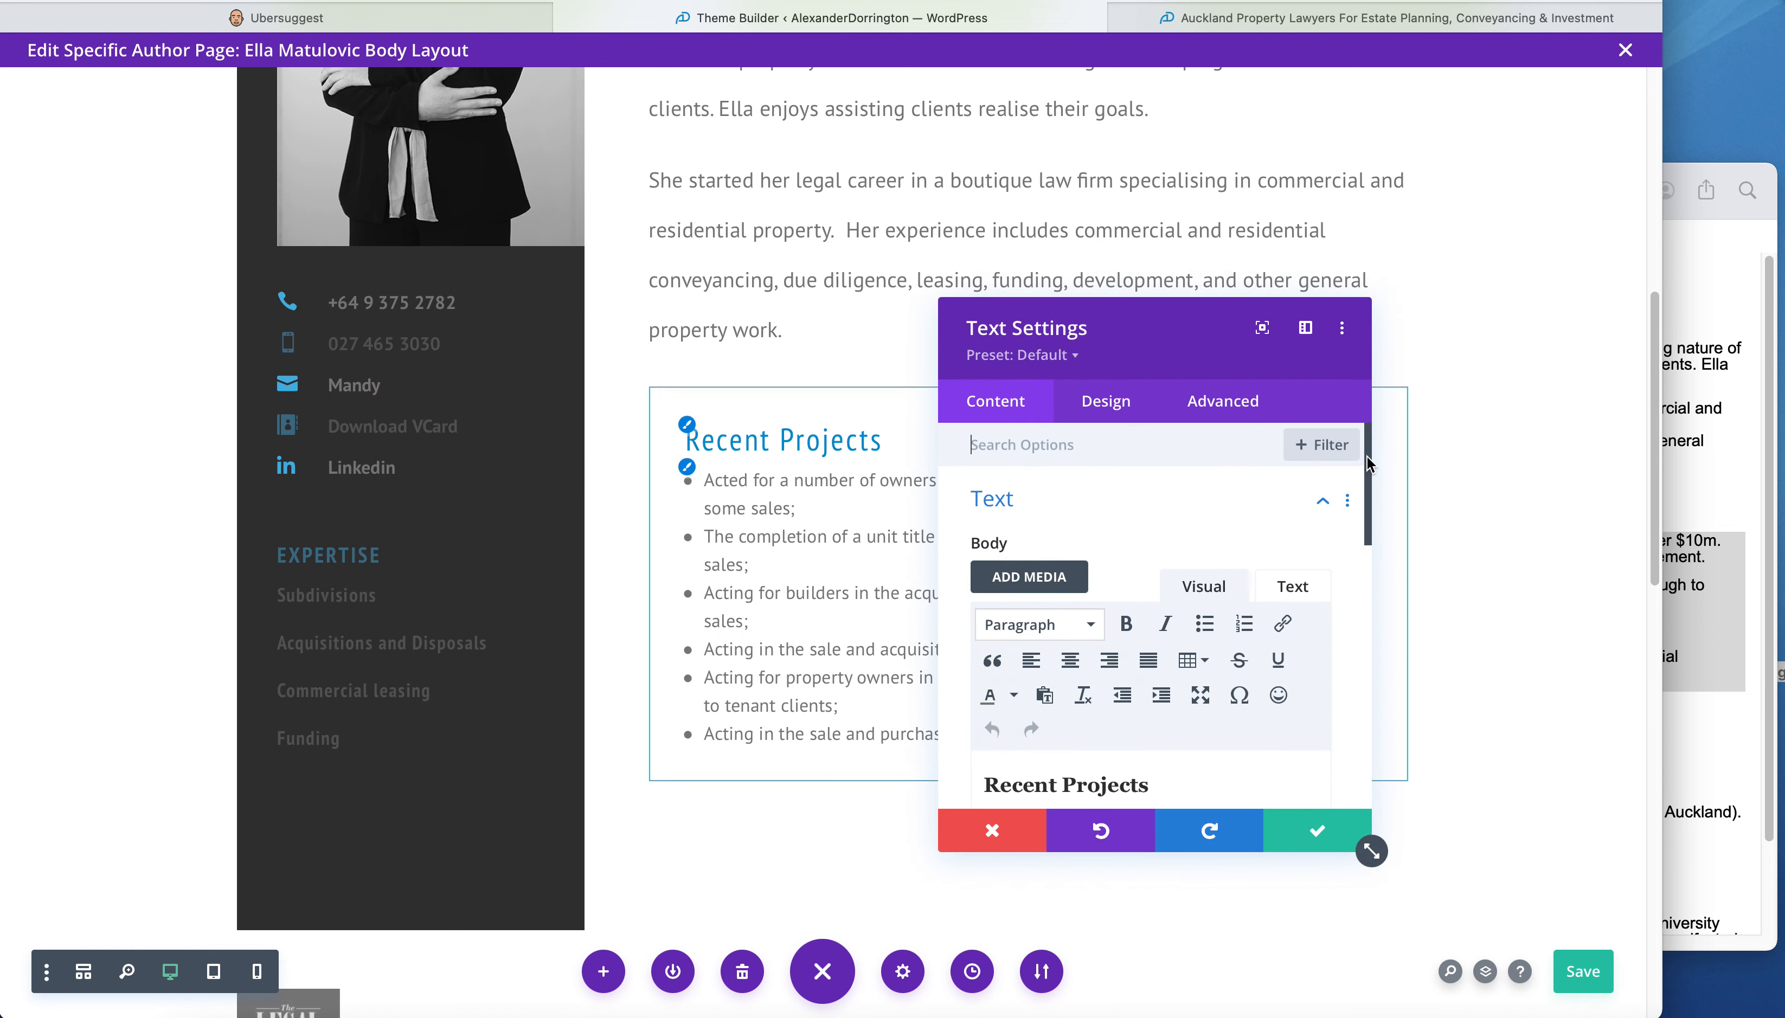
{"action": "left_click_drag", "start_coordinate": [1366, 456], "coordinate": [1334, 611]}
{"action": "scroll", "coordinate": [1334, 610], "scroll_direction": "down", "scroll_amount": 1}
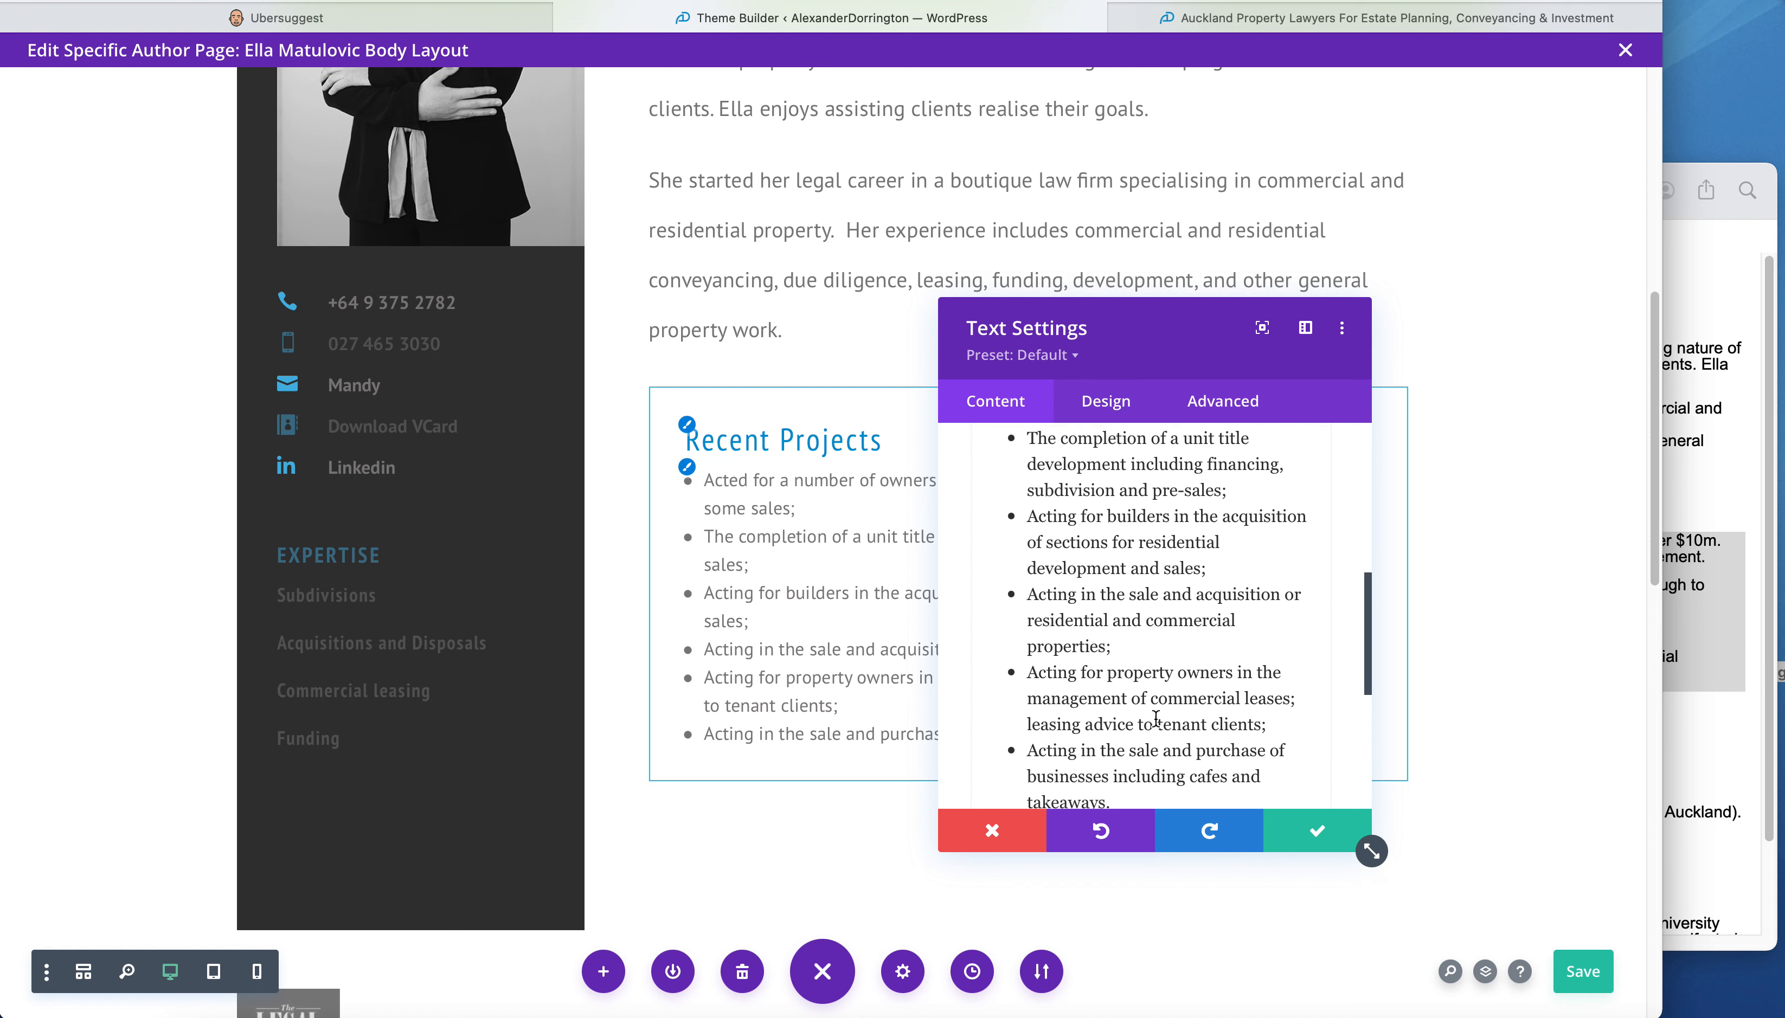
{"action": "left_click_drag", "start_coordinate": [1122, 797], "coordinate": [1007, 750]}
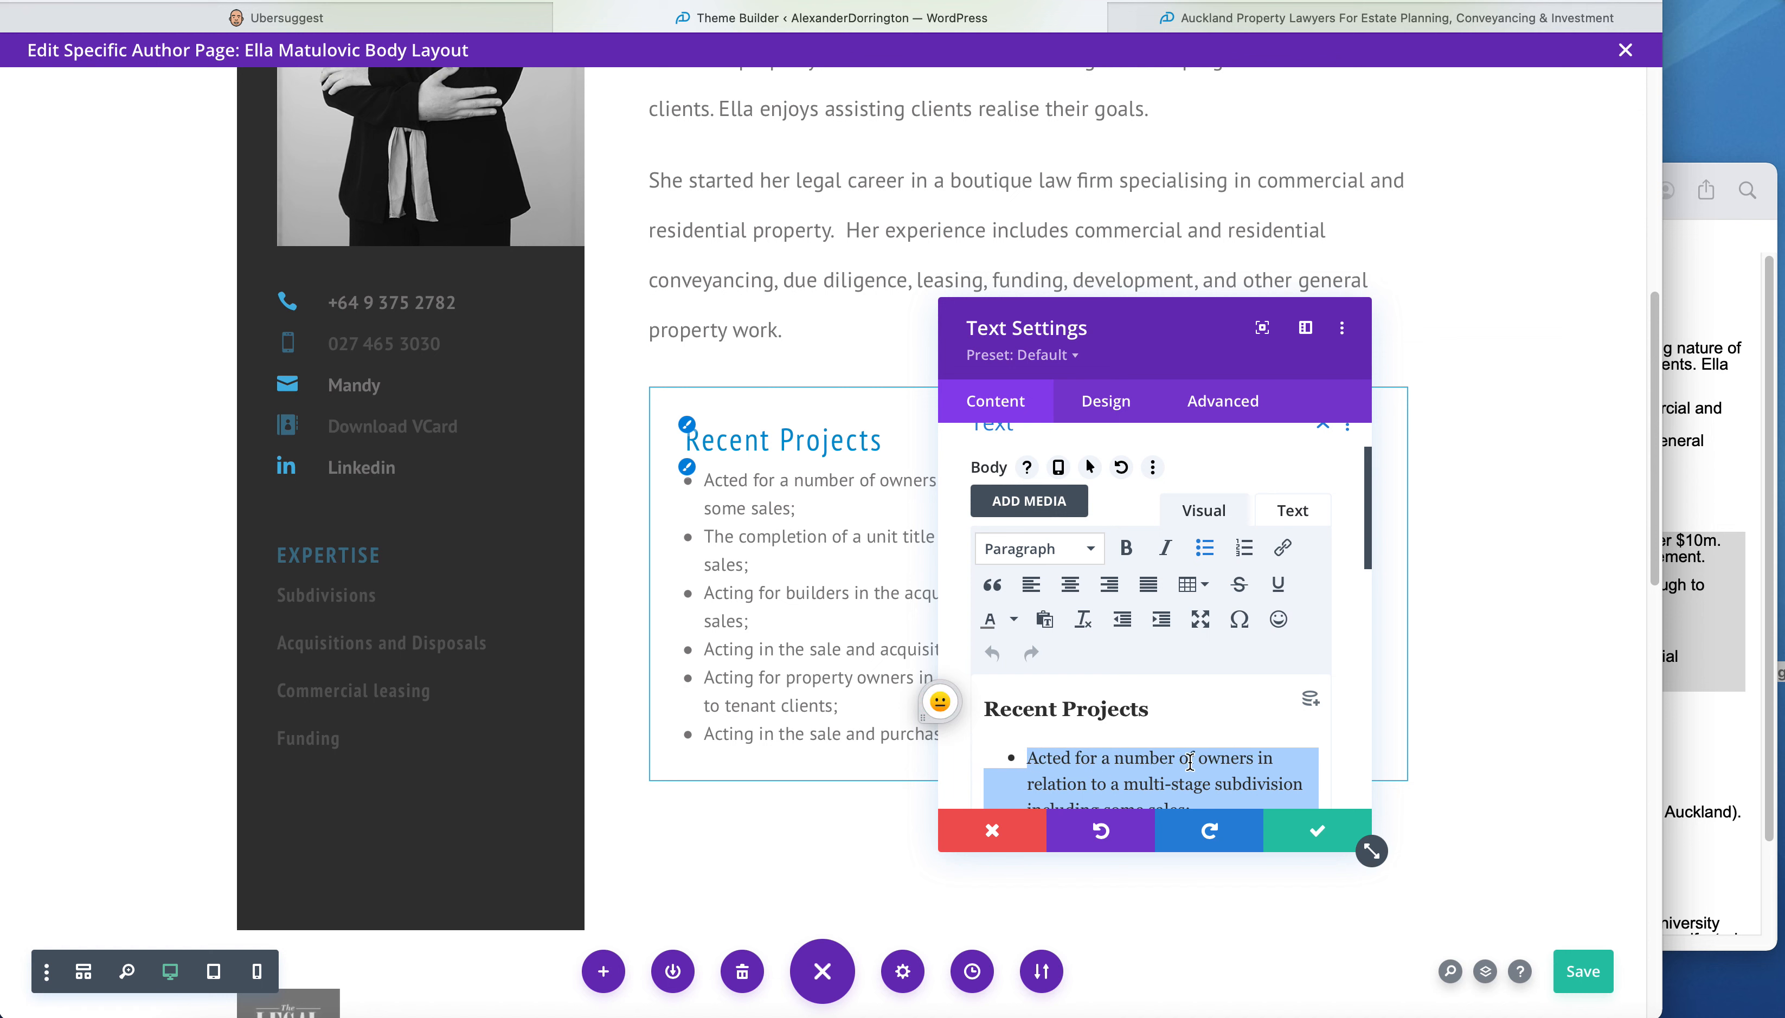
{"action": "key", "text": "super+v"}
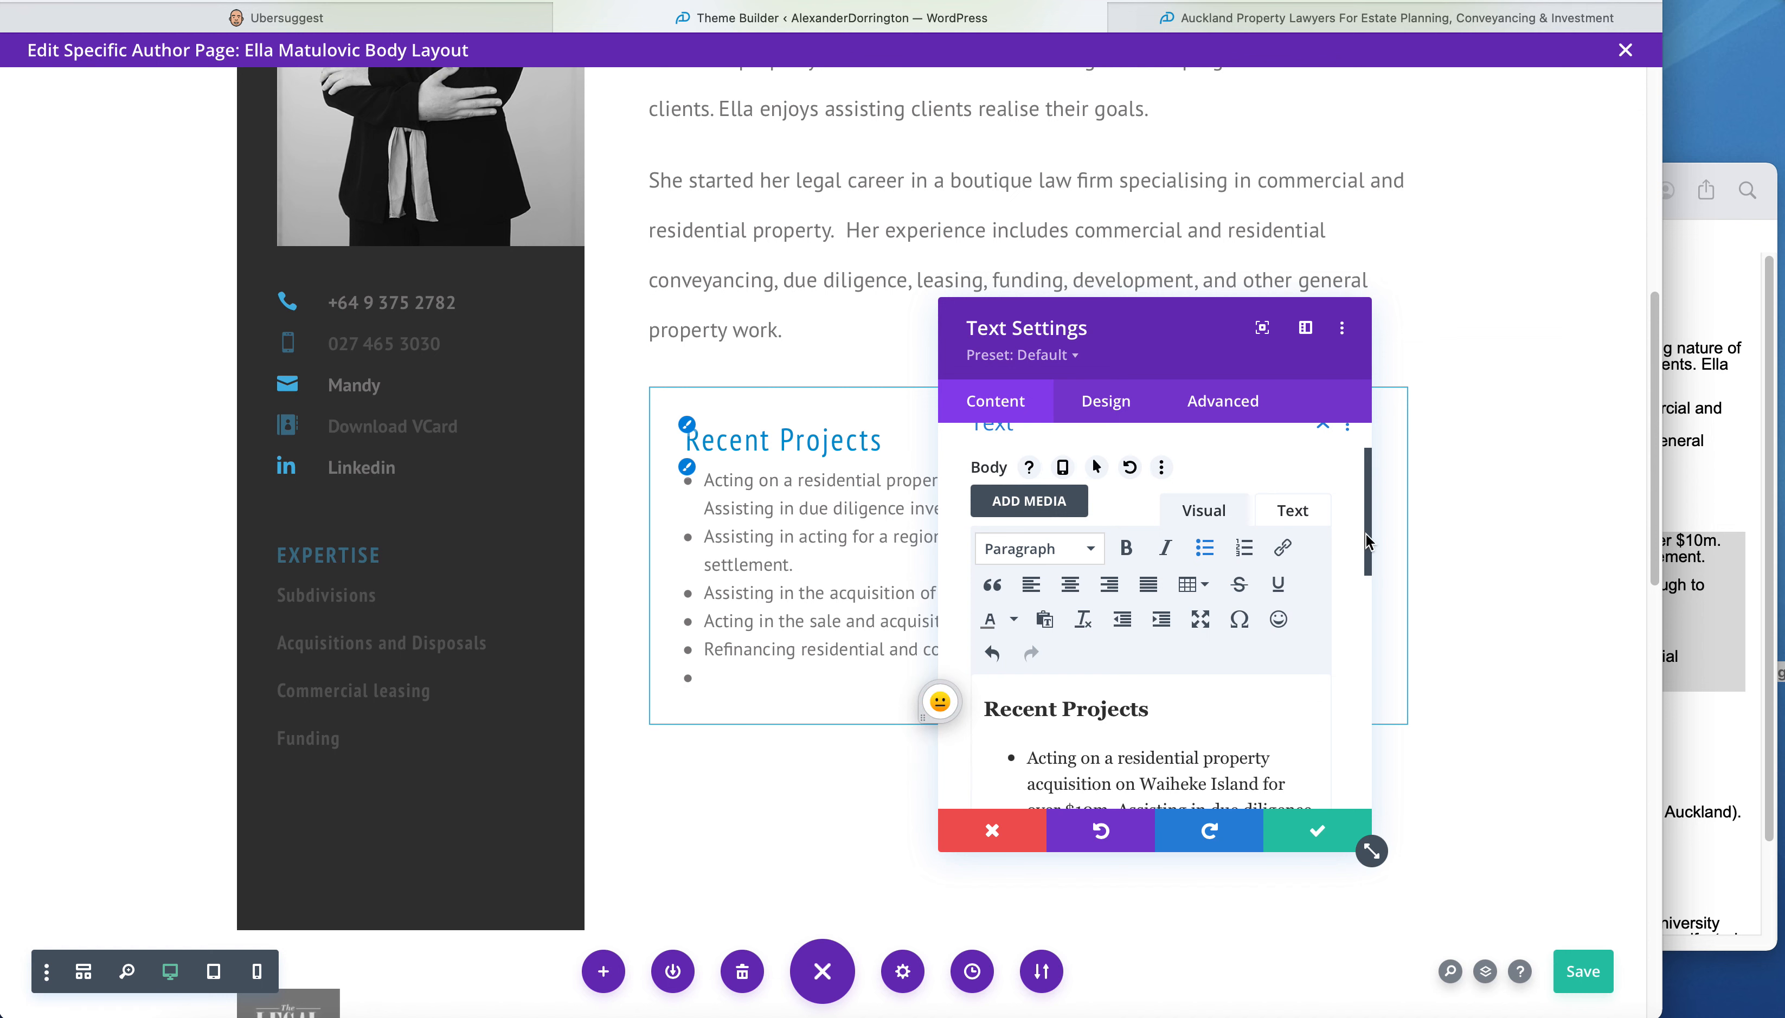
- Remove the empty bullet at the end of the Recent Projects list and save the text settings
{"action": "left_click_drag", "start_coordinate": [1368, 527], "coordinate": [1354, 699]}
{"action": "key", "text": "BackSpace"}
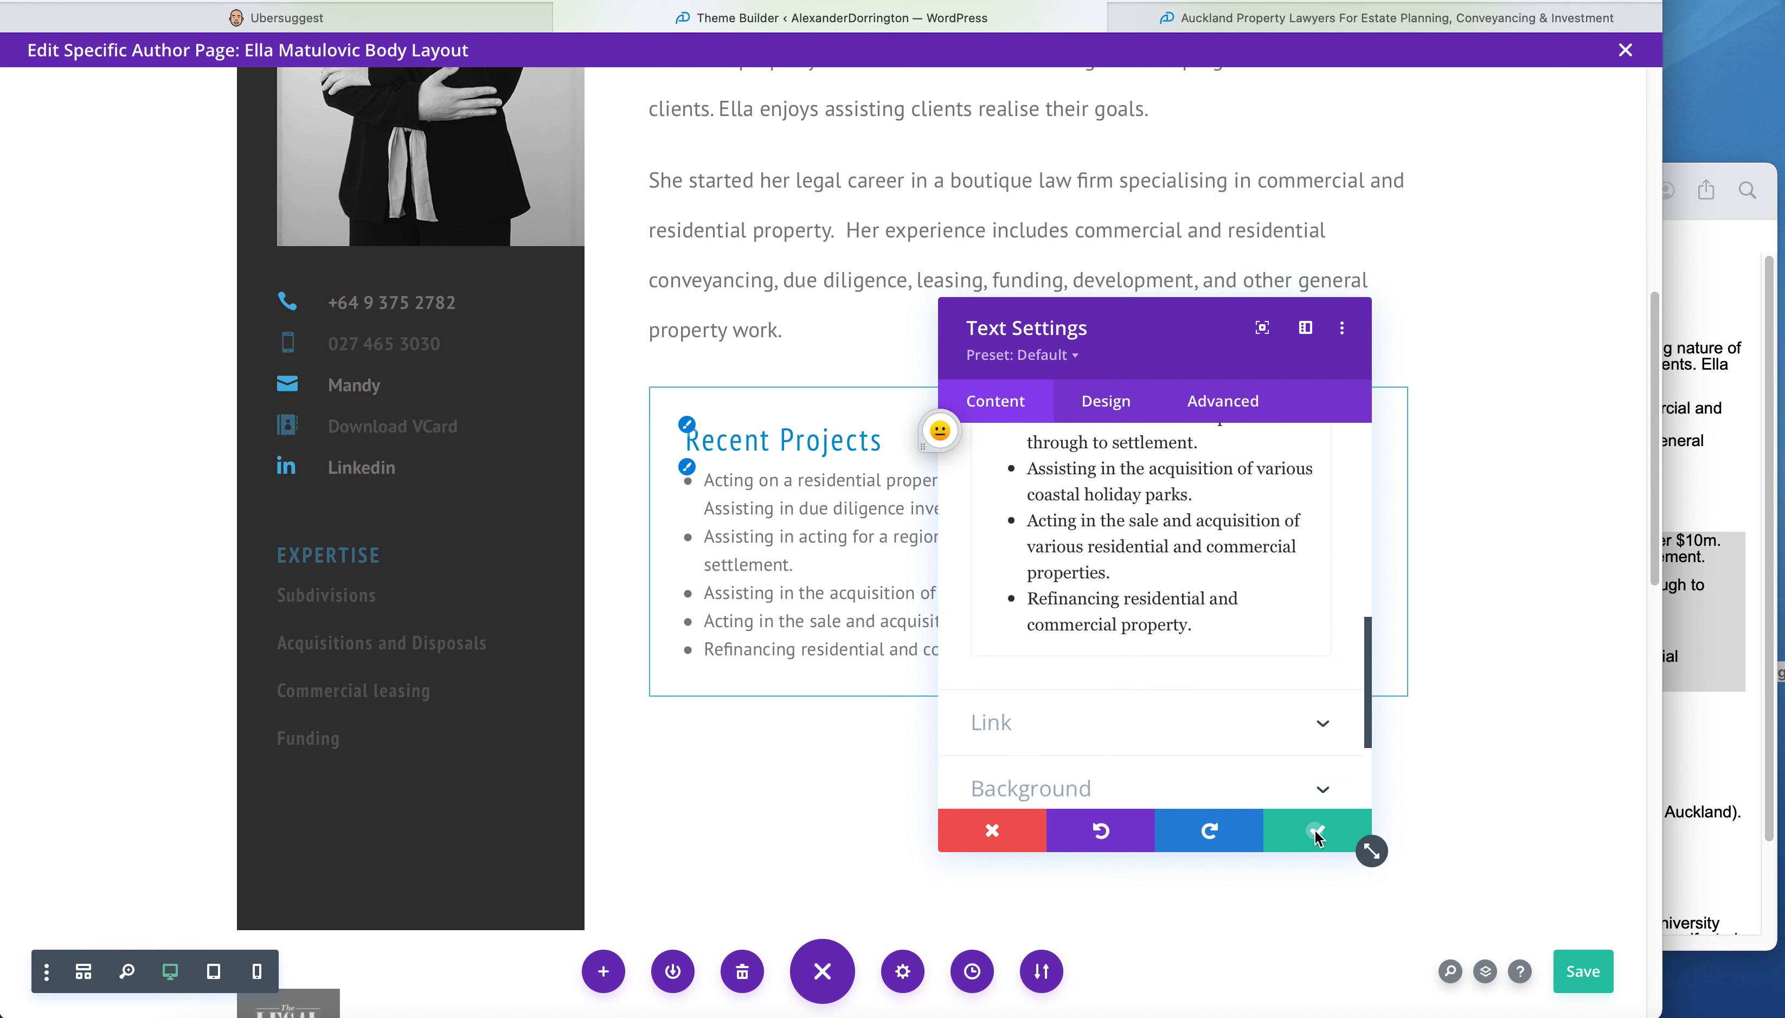
{"action": "left_click", "coordinate": [1316, 836]}
- Replace the text under the Admitted heading with "May 2021 High Court of New Zealand", copied from the note, and save the text settings
{"action": "left_click", "coordinate": [1684, 331]}
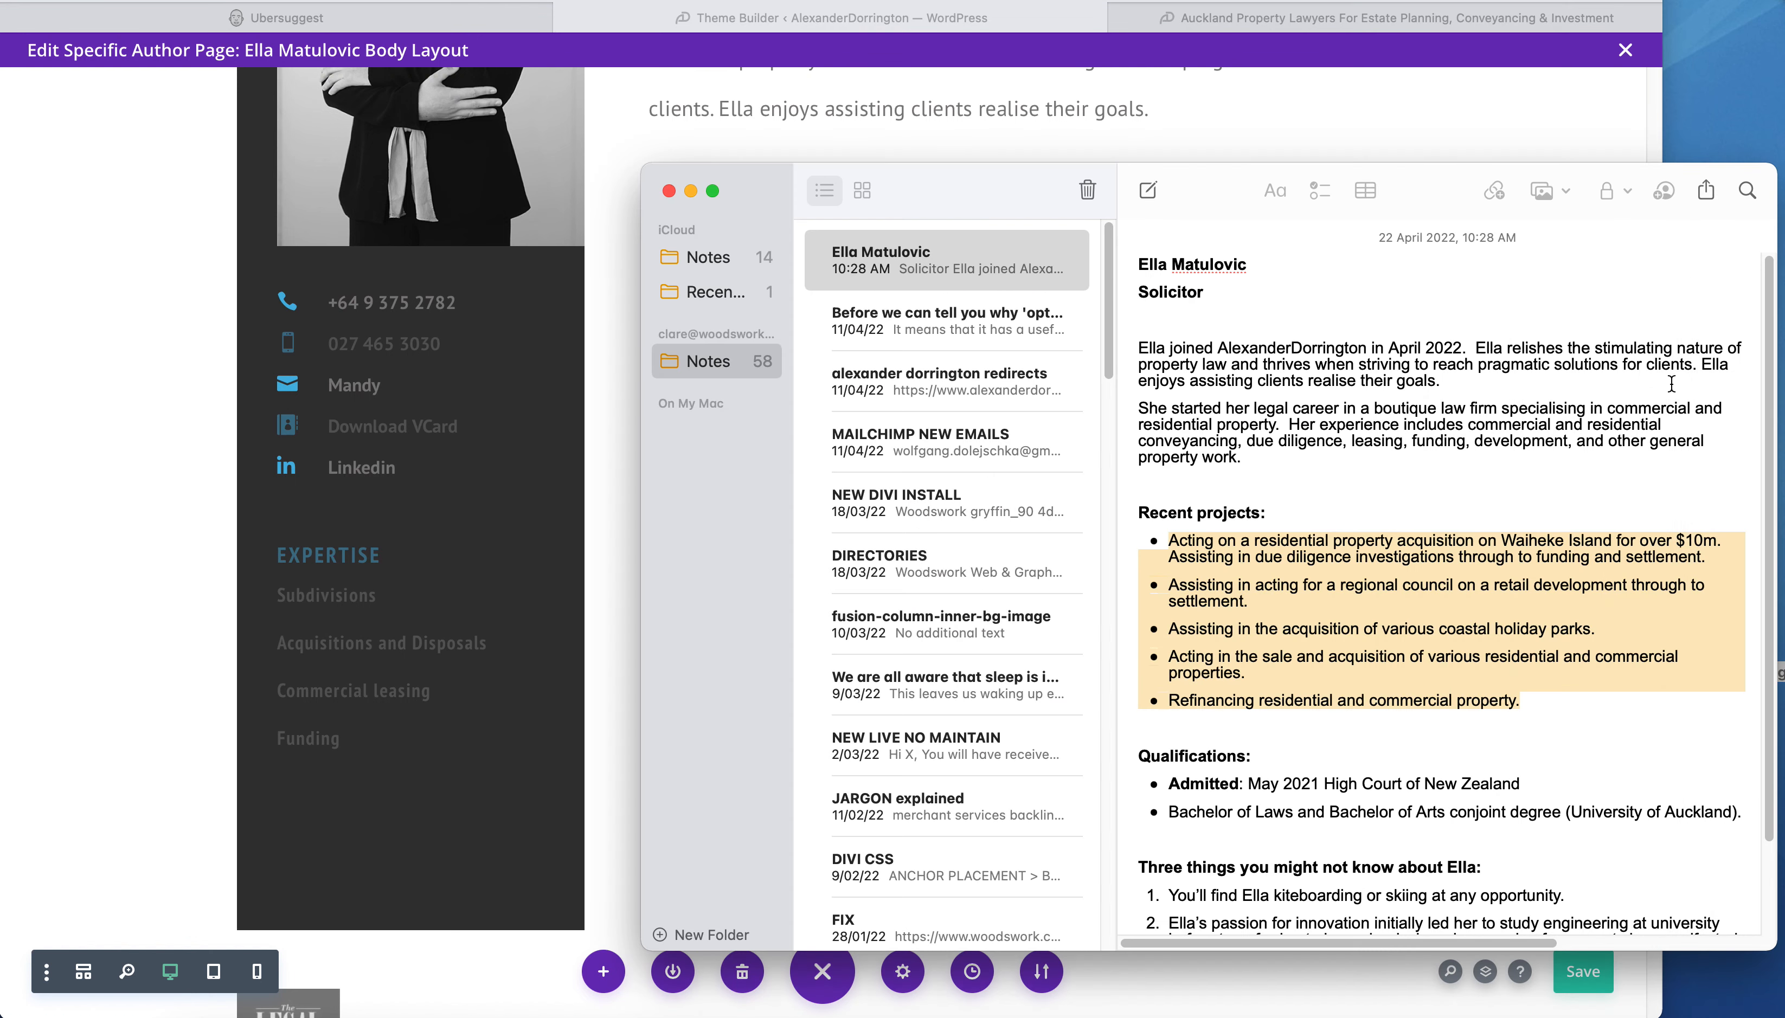
{"action": "scroll", "coordinate": [1290, 758], "scroll_direction": "down", "scroll_amount": 4}
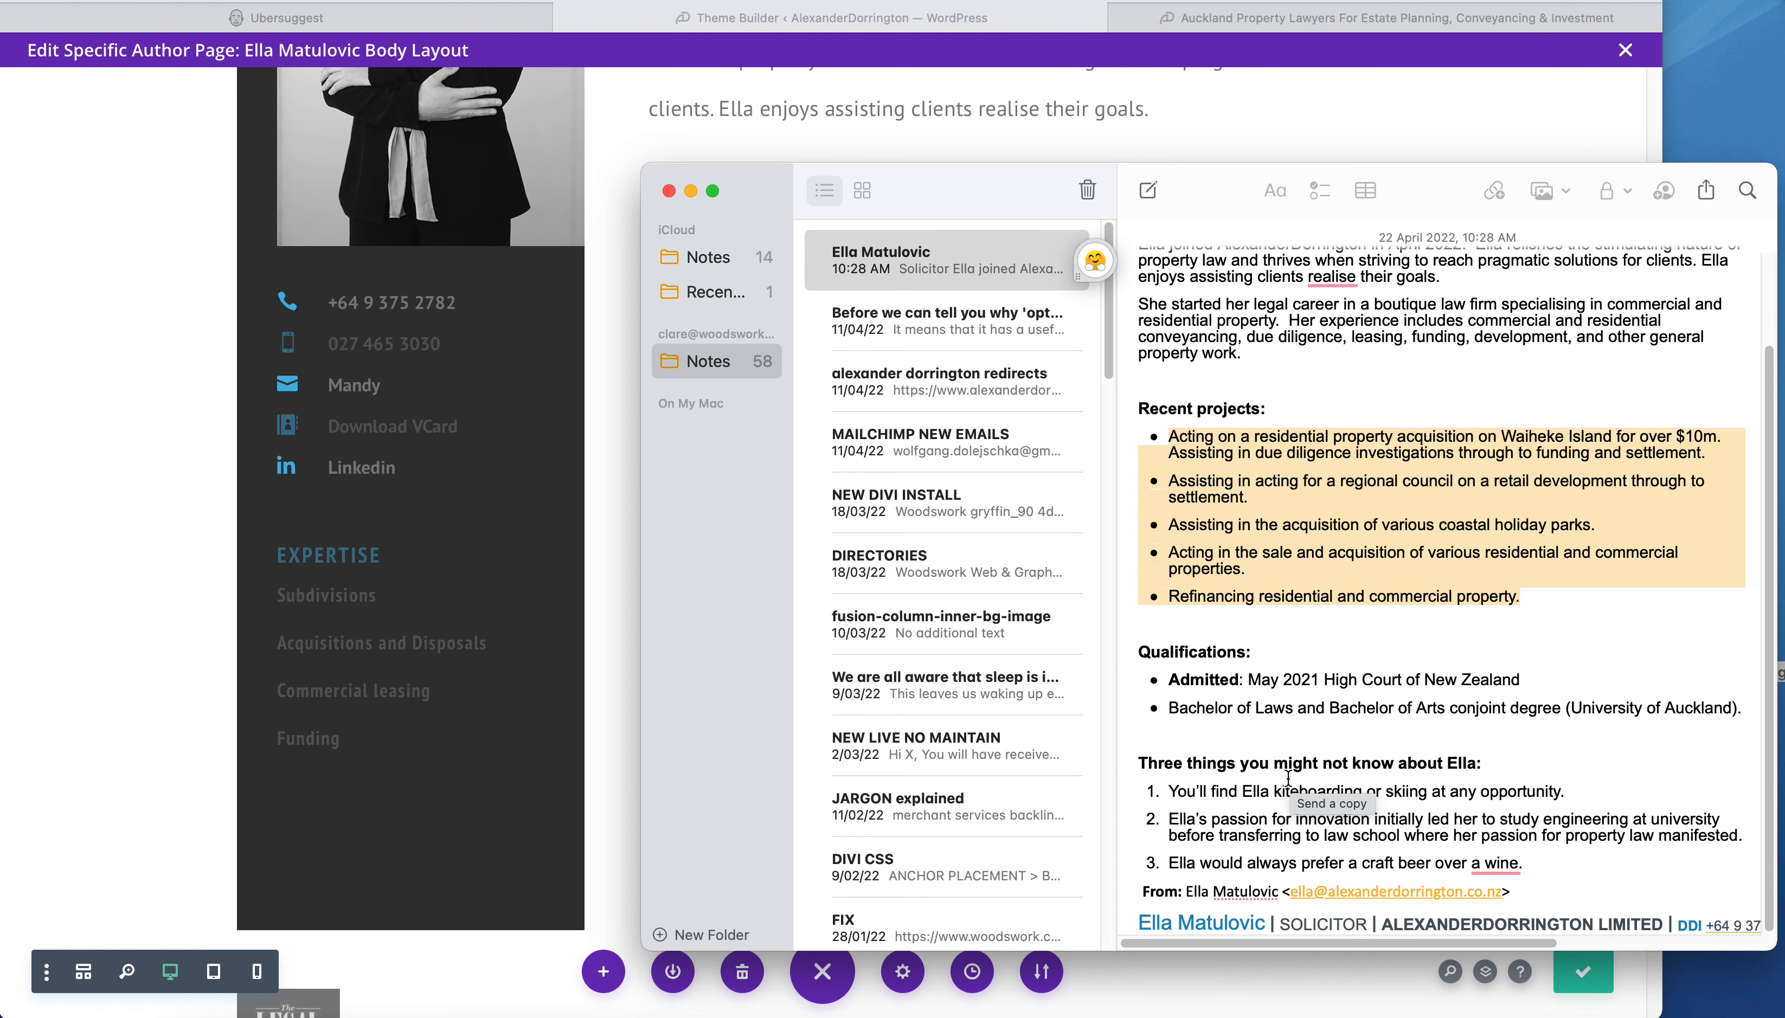
{"action": "left_click_drag", "start_coordinate": [1548, 683], "coordinate": [1256, 686]}
{"action": "key", "text": "super+c"}
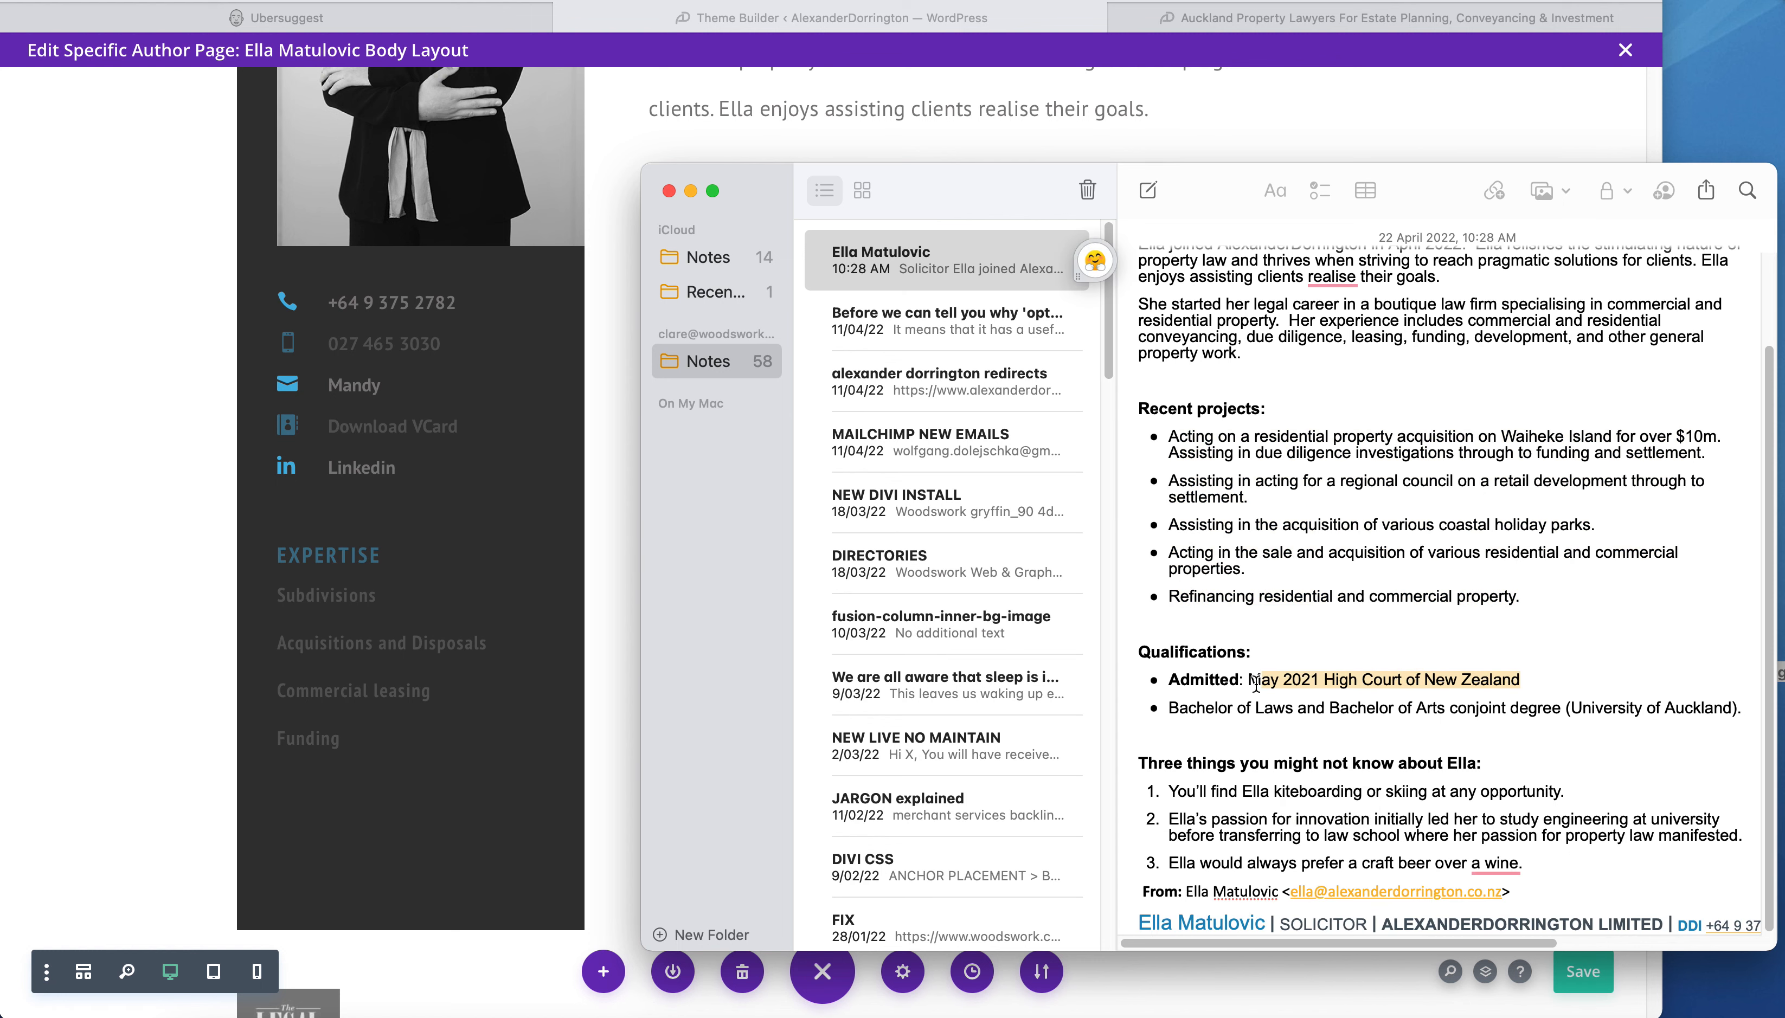
{"action": "left_click", "coordinate": [624, 854]}
{"action": "left_click_drag", "start_coordinate": [1654, 305], "coordinate": [1656, 511]}
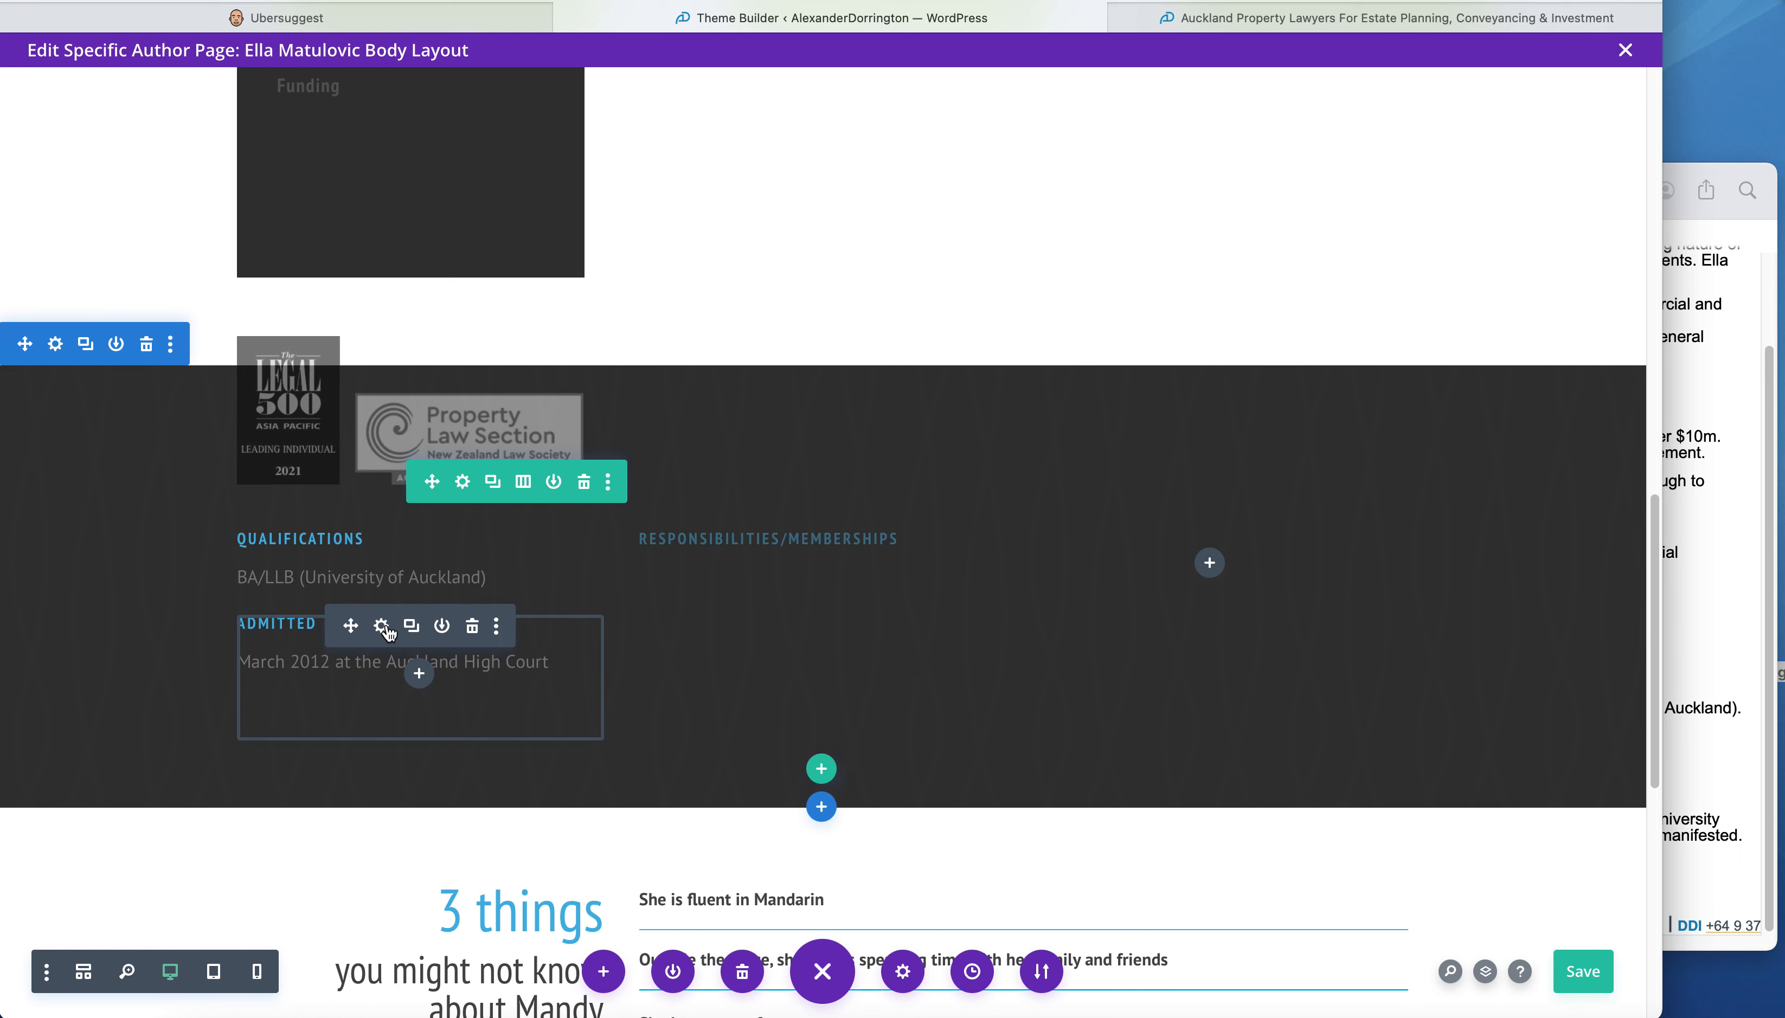
{"action": "left_click", "coordinate": [381, 625]}
{"action": "scroll", "coordinate": [1216, 708], "scroll_direction": "down", "scroll_amount": 5}
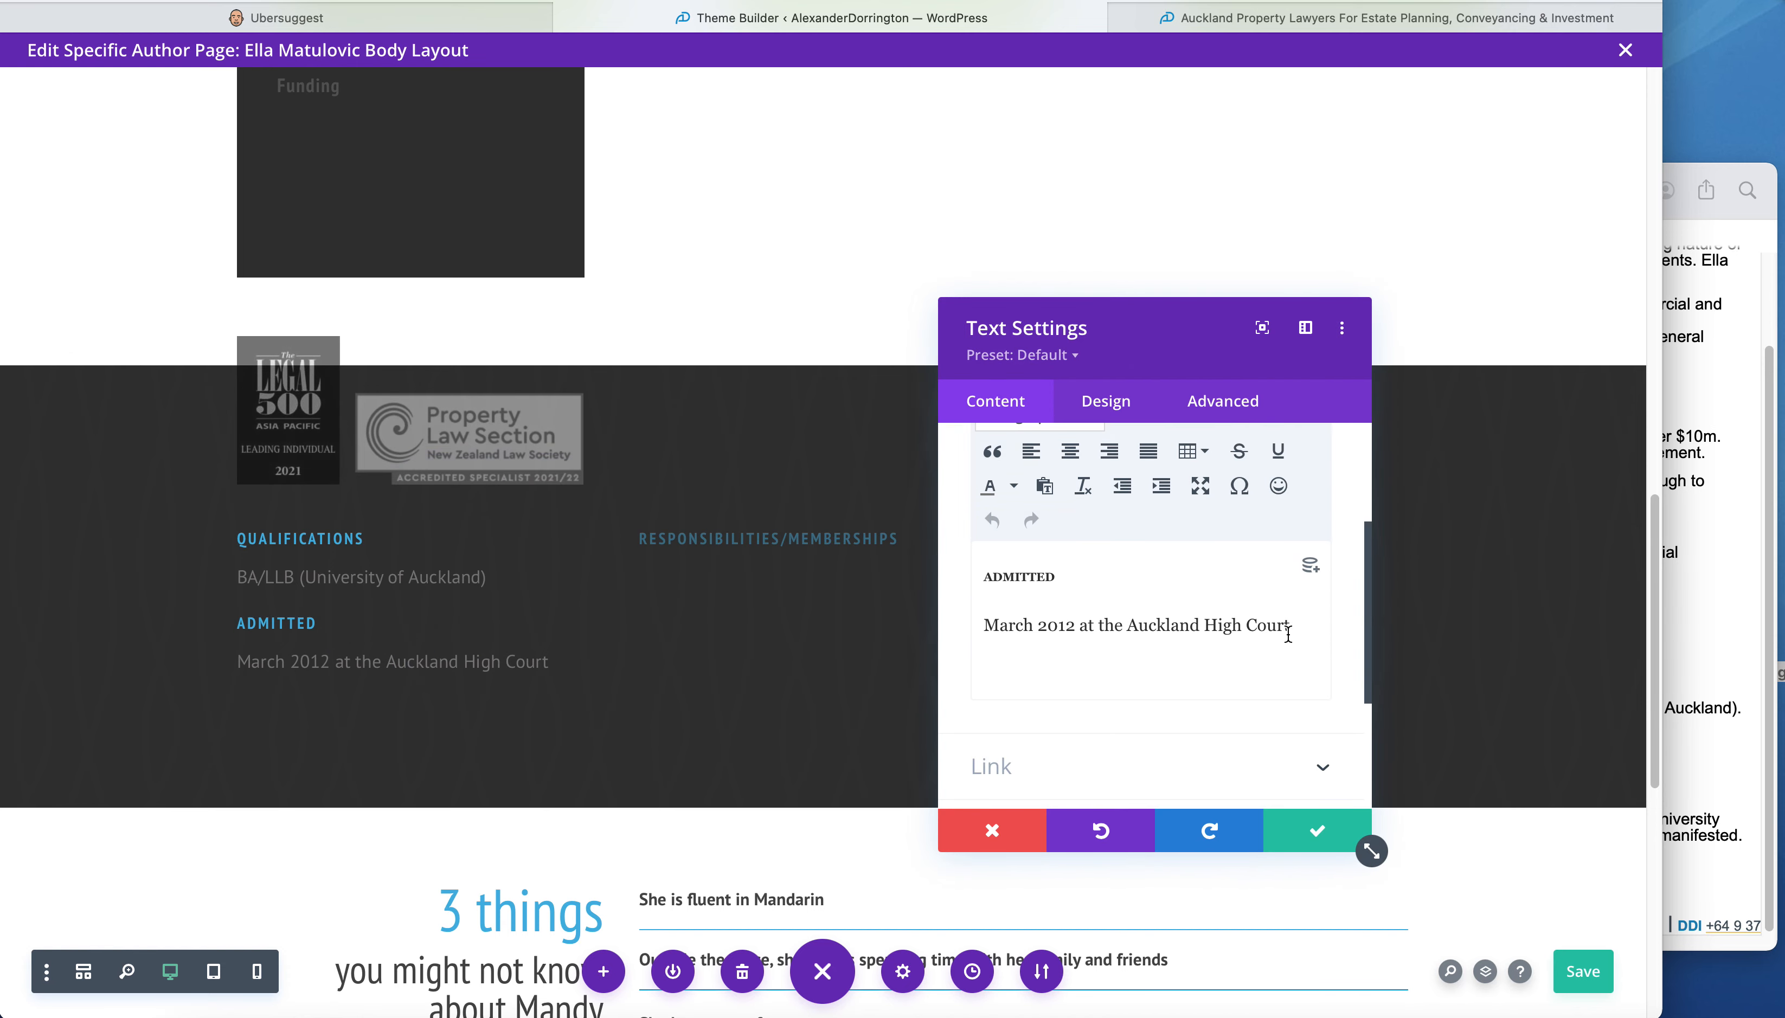
{"action": "left_click_drag", "start_coordinate": [1297, 624], "coordinate": [962, 623]}
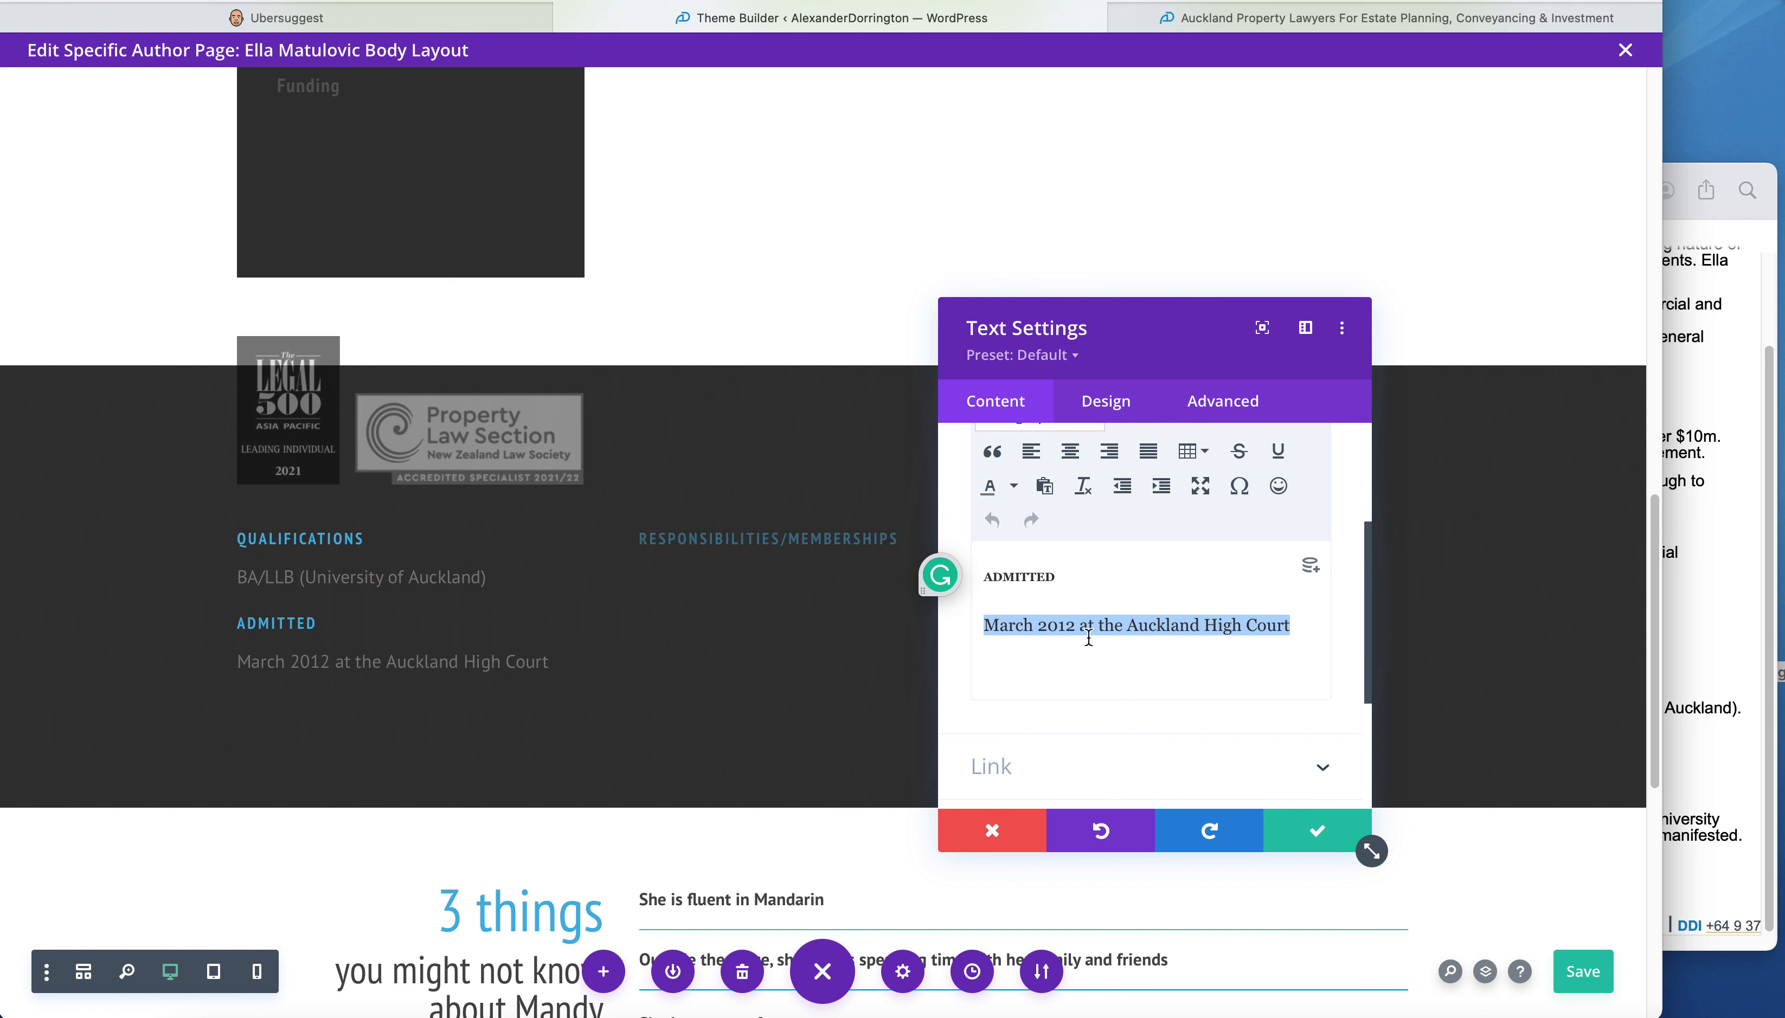
{"action": "key", "text": "super+v"}
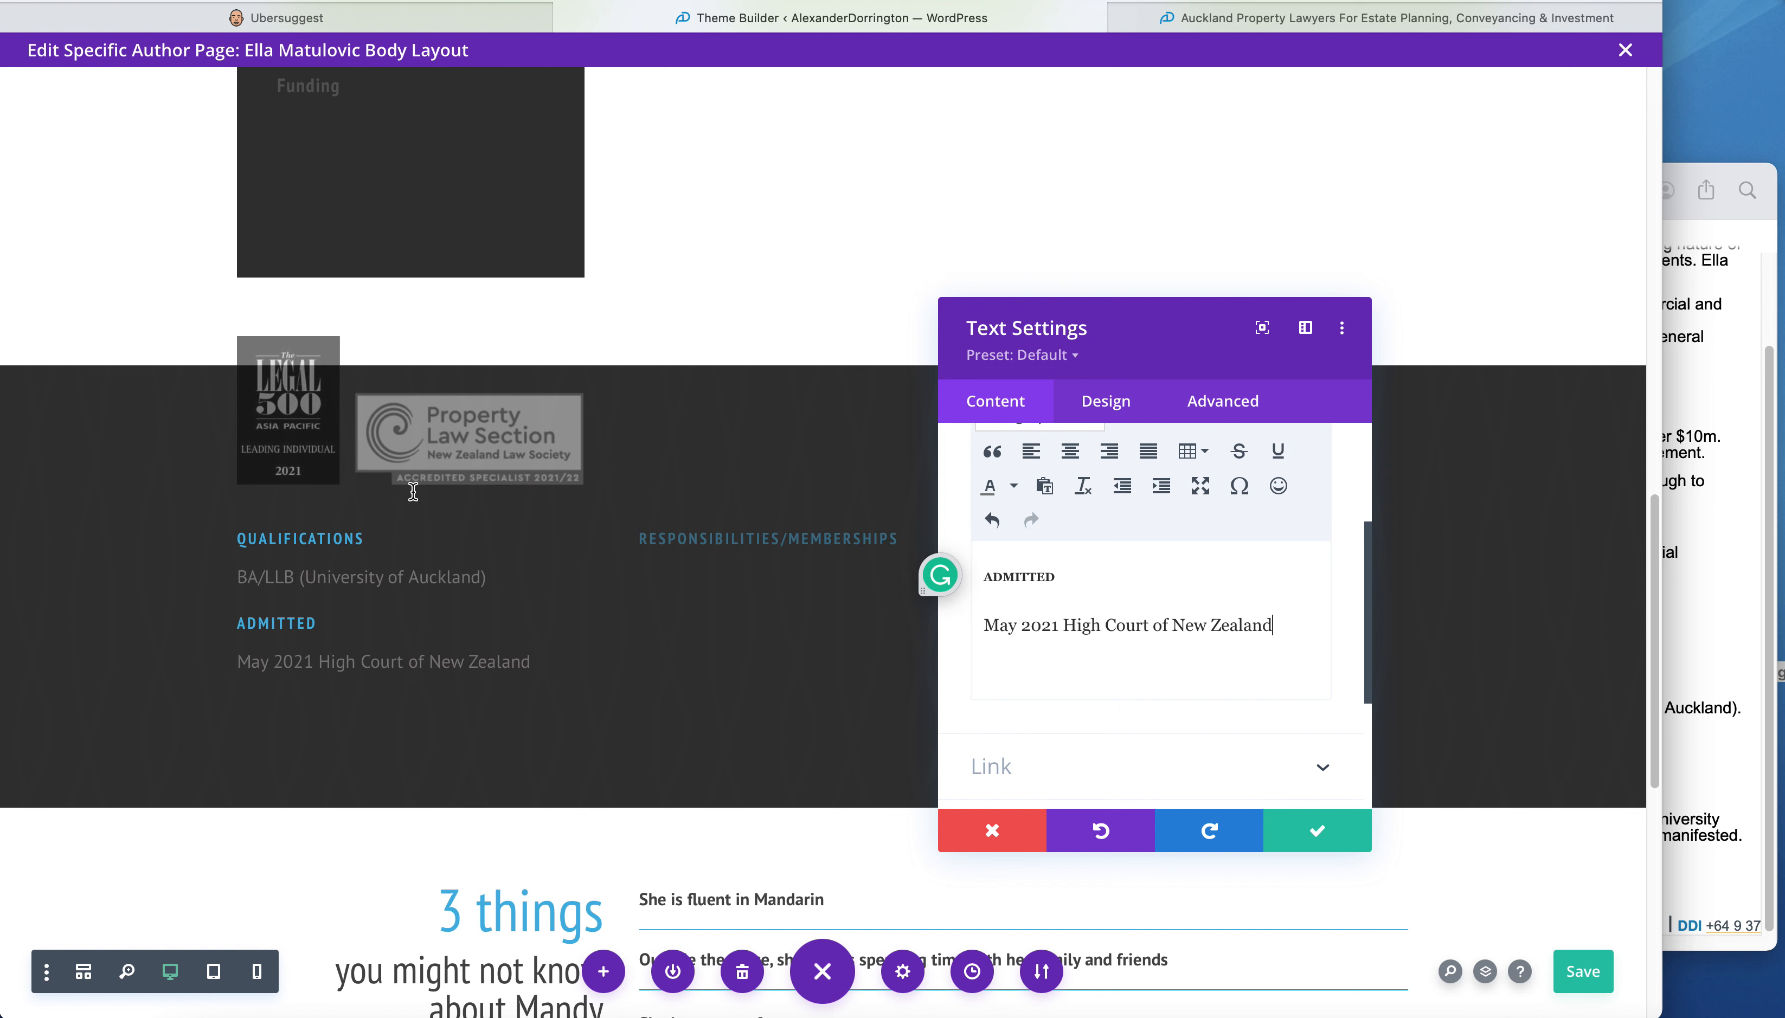
{"action": "left_click", "coordinate": [1316, 837]}
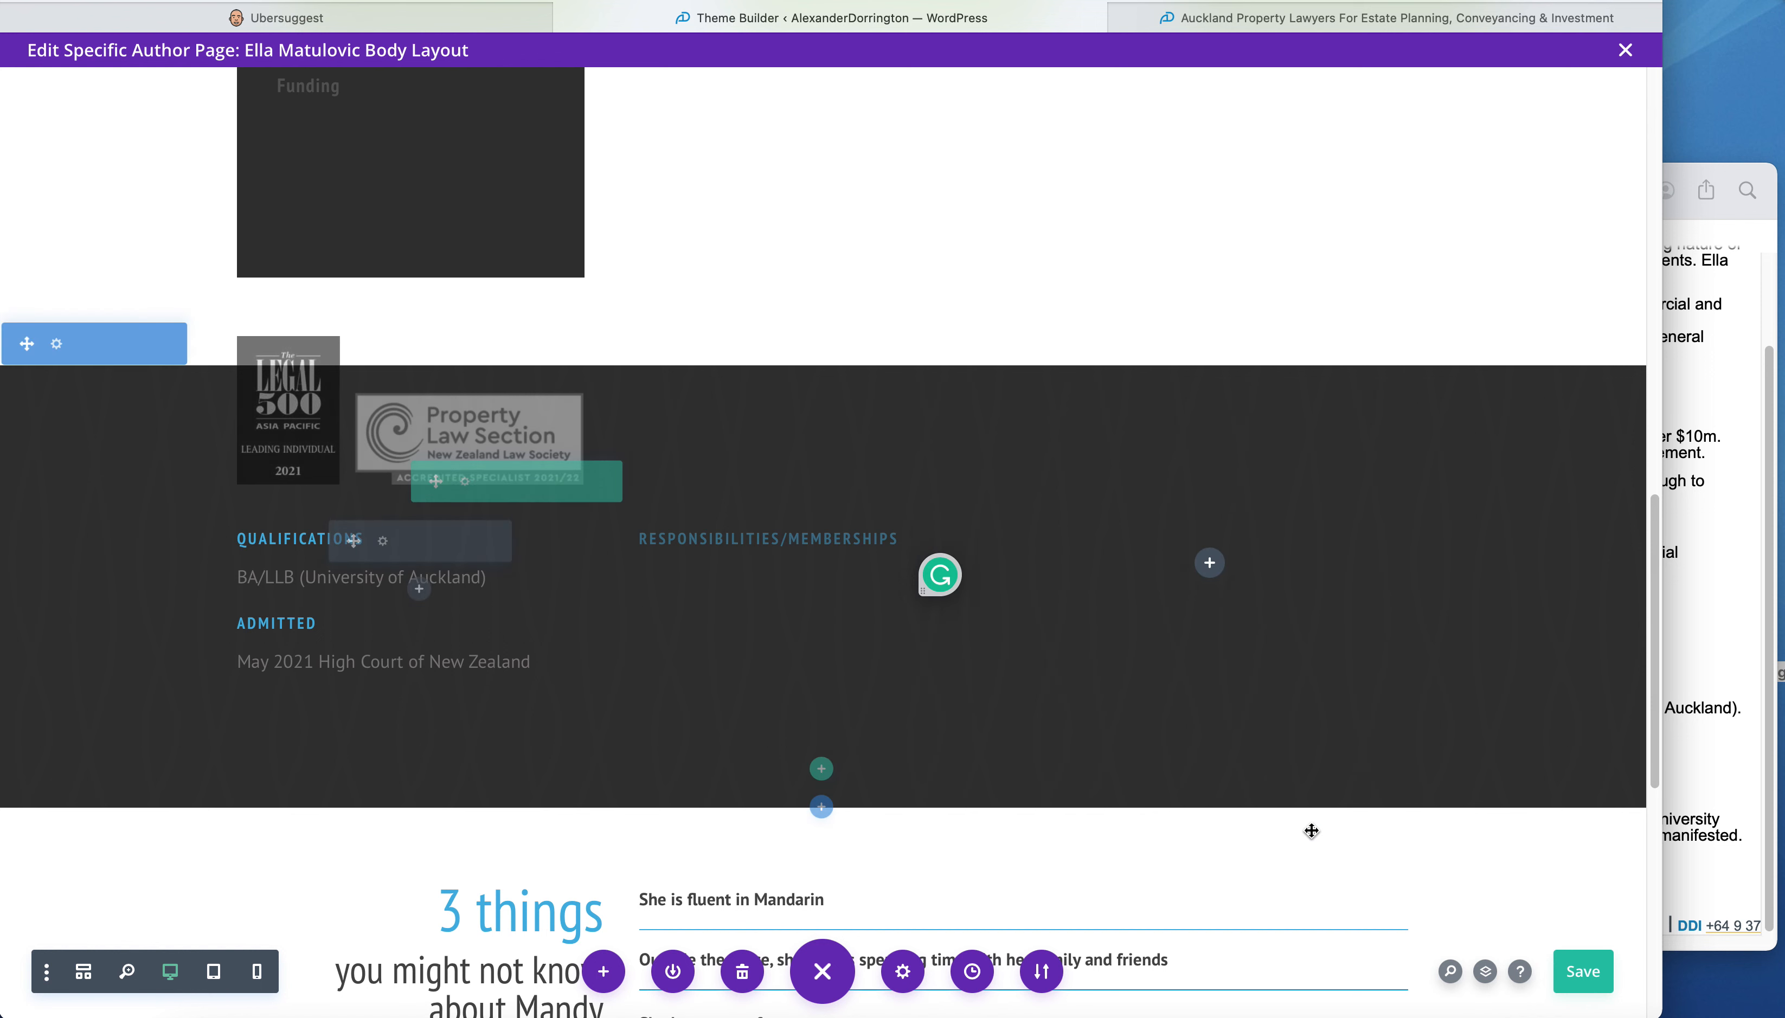
- Replace the text under the Qualifications heading with "Bachelor of Laws and Bachelor of Arts conjoint degree (University of Auckland).", copied from the note
{"action": "left_click", "coordinate": [1716, 609]}
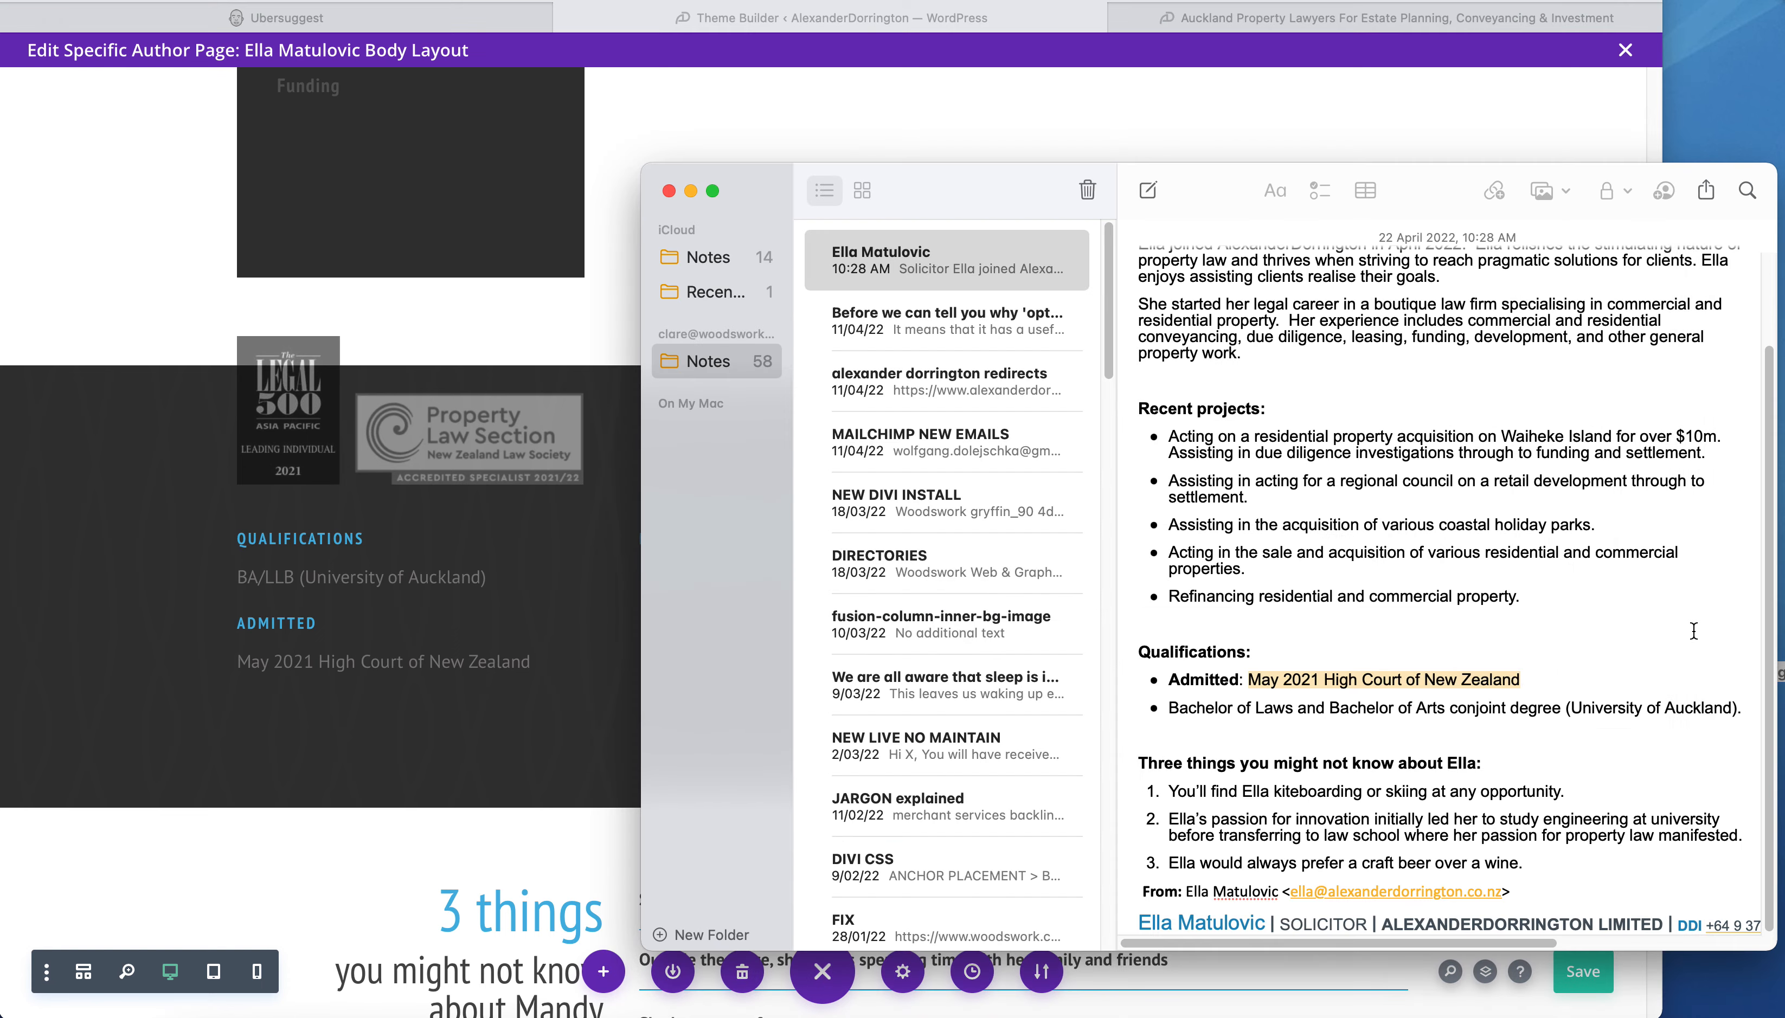
{"action": "left_click_drag", "start_coordinate": [1744, 710], "coordinate": [1169, 714]}
{"action": "key", "text": "super+c"}
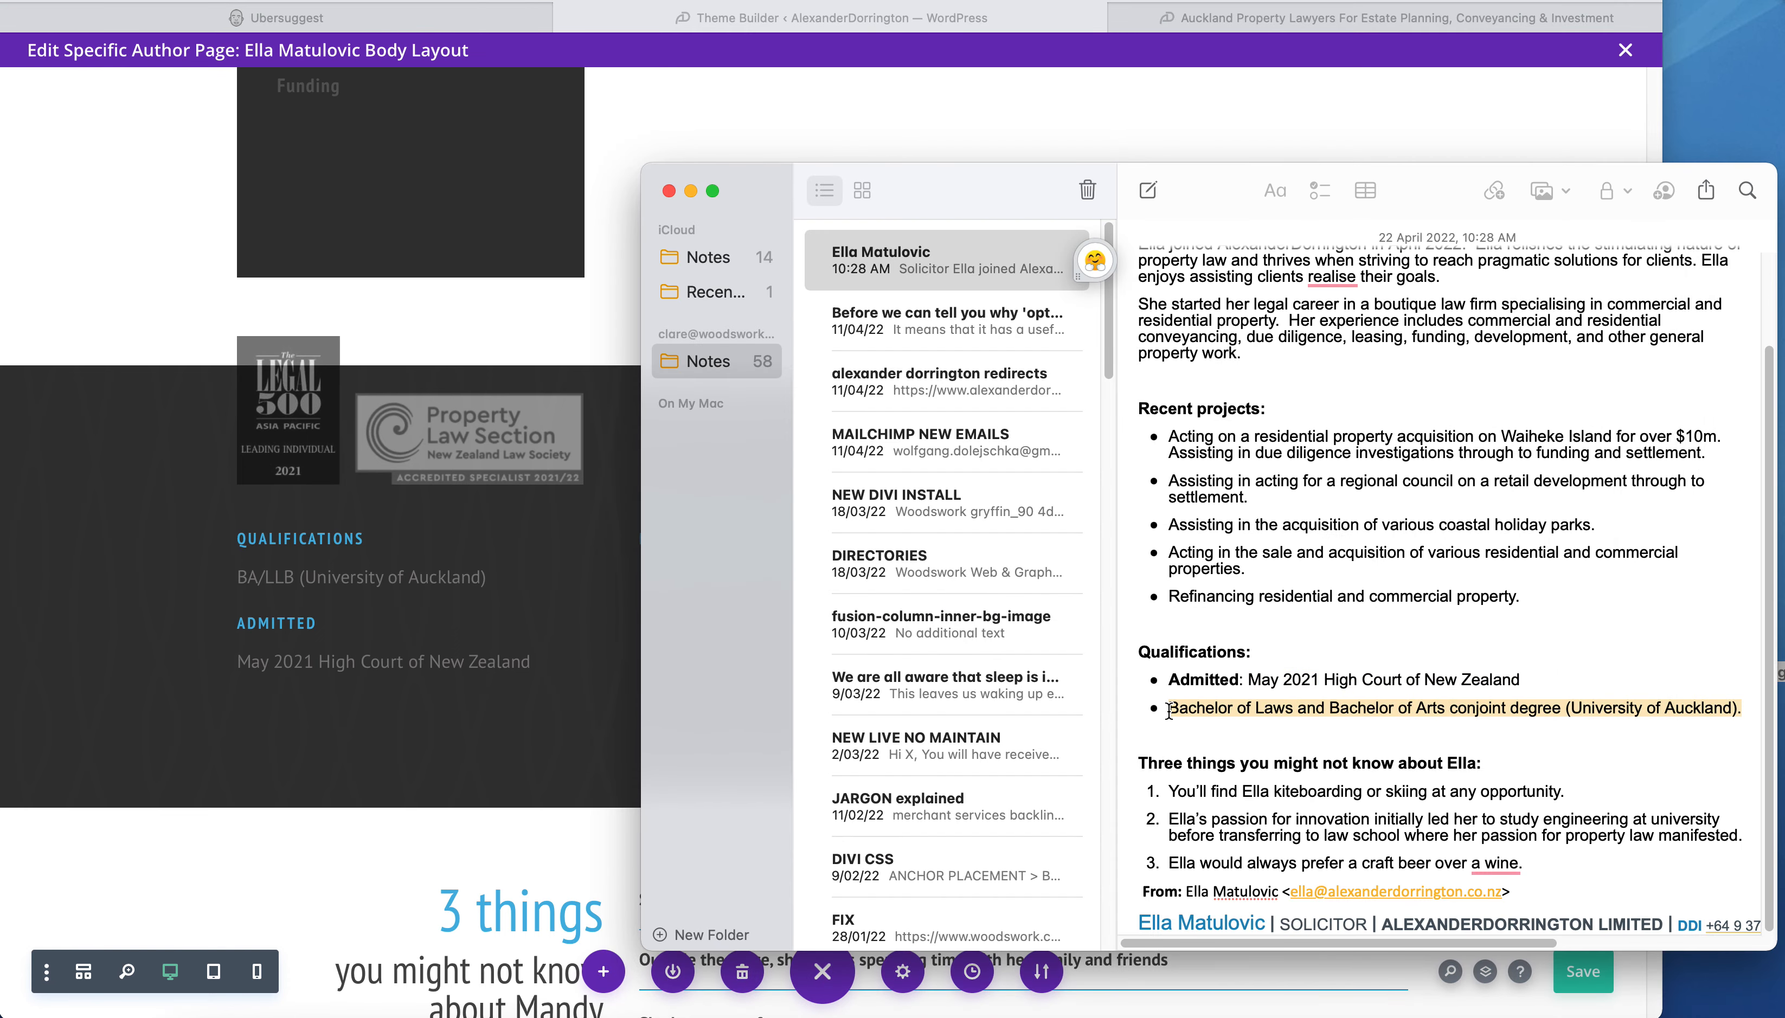
{"action": "left_click", "coordinate": [536, 721]}
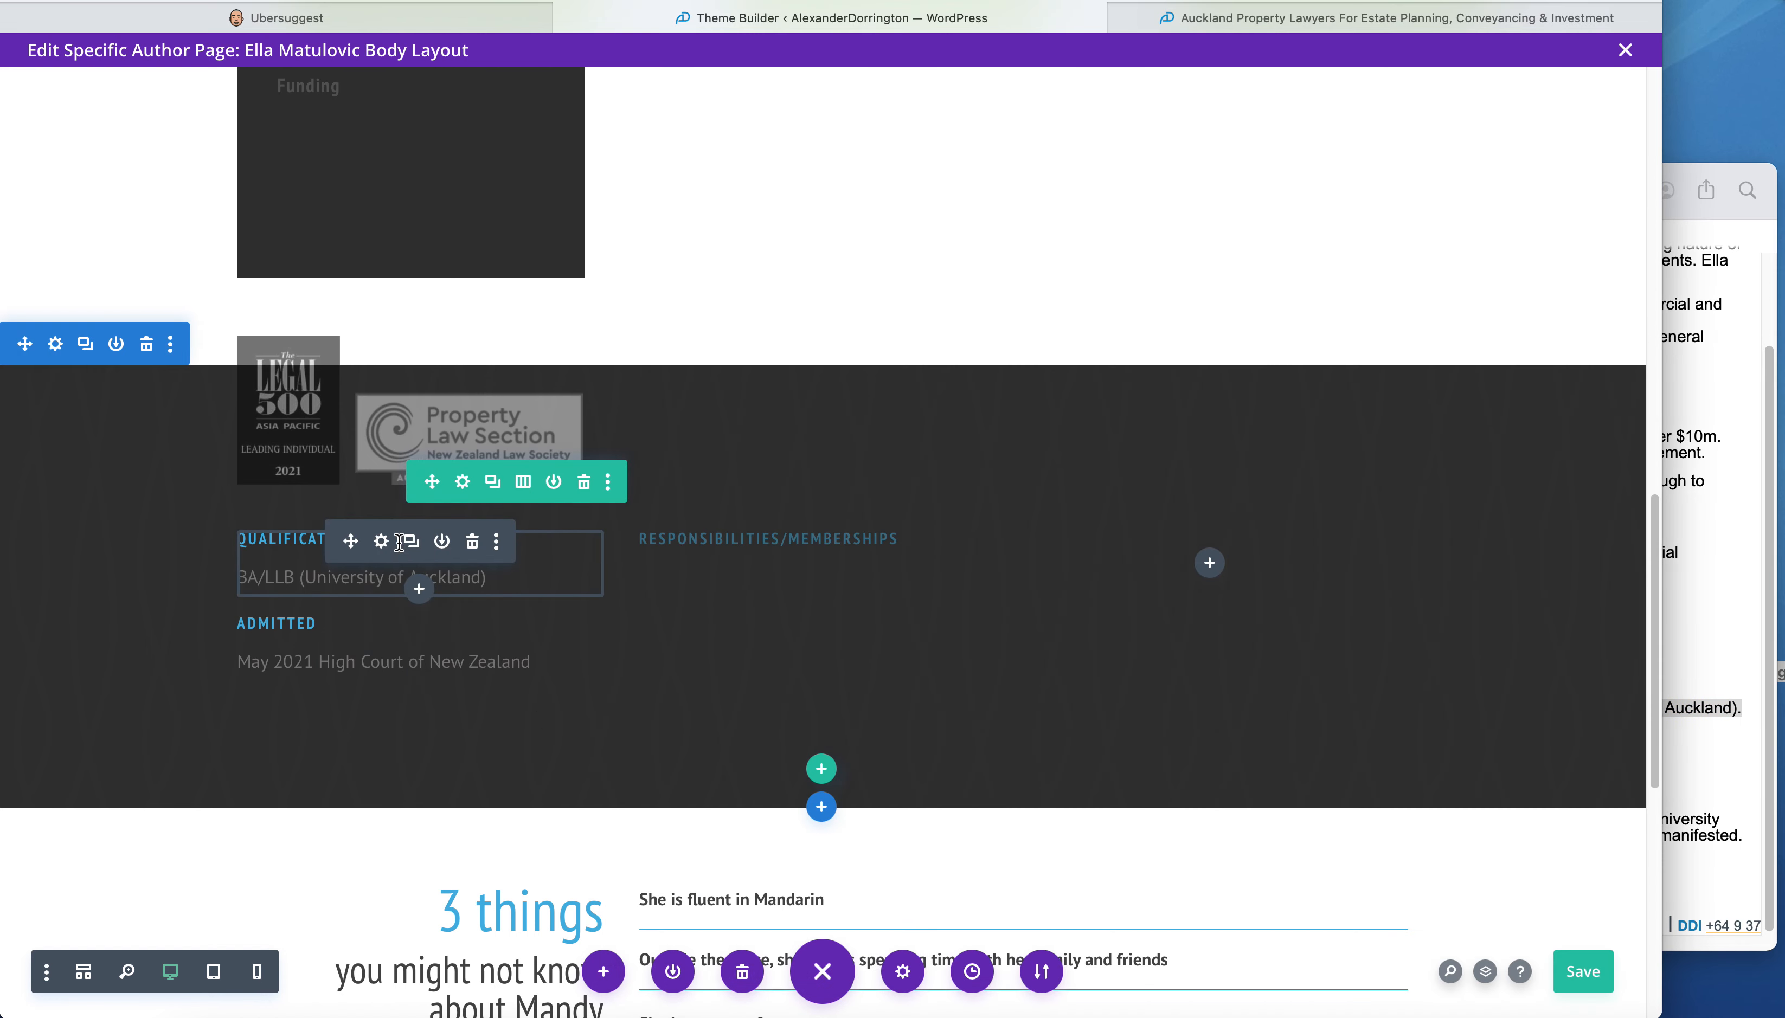
{"action": "left_click", "coordinate": [386, 542]}
{"action": "scroll", "coordinate": [1236, 716], "scroll_direction": "down", "scroll_amount": 3}
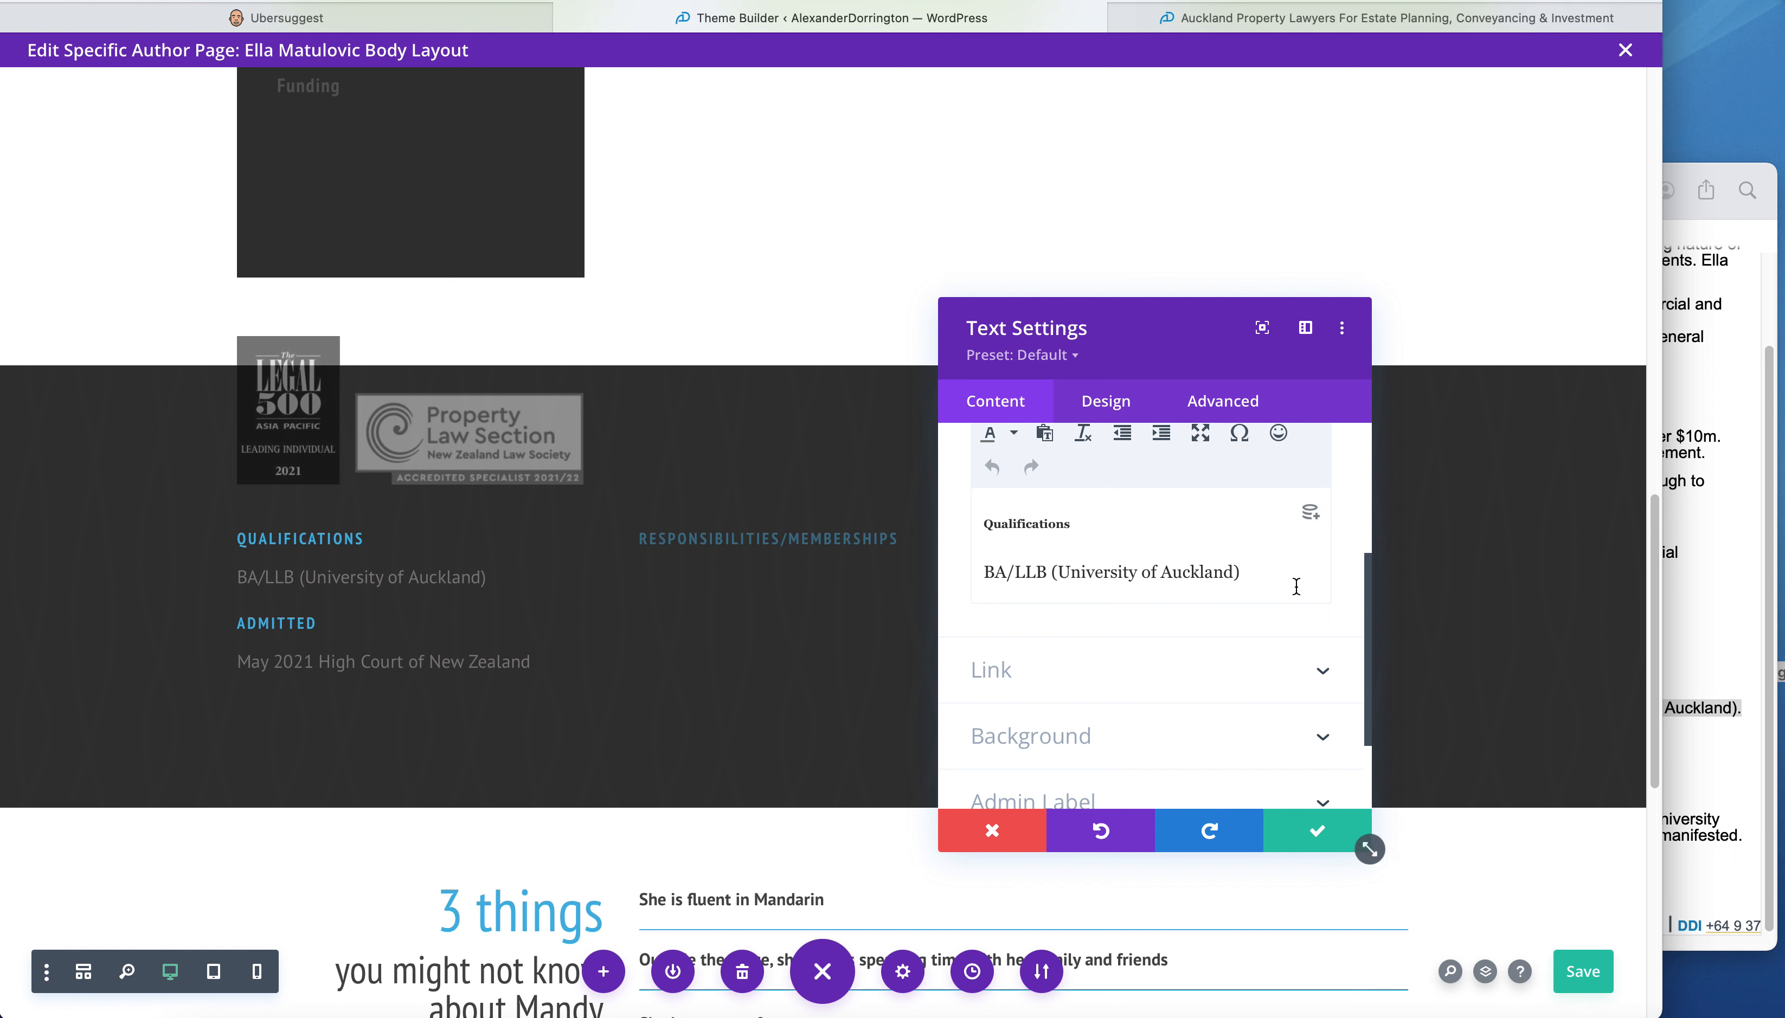
{"action": "left_click_drag", "start_coordinate": [1243, 576], "coordinate": [984, 571]}
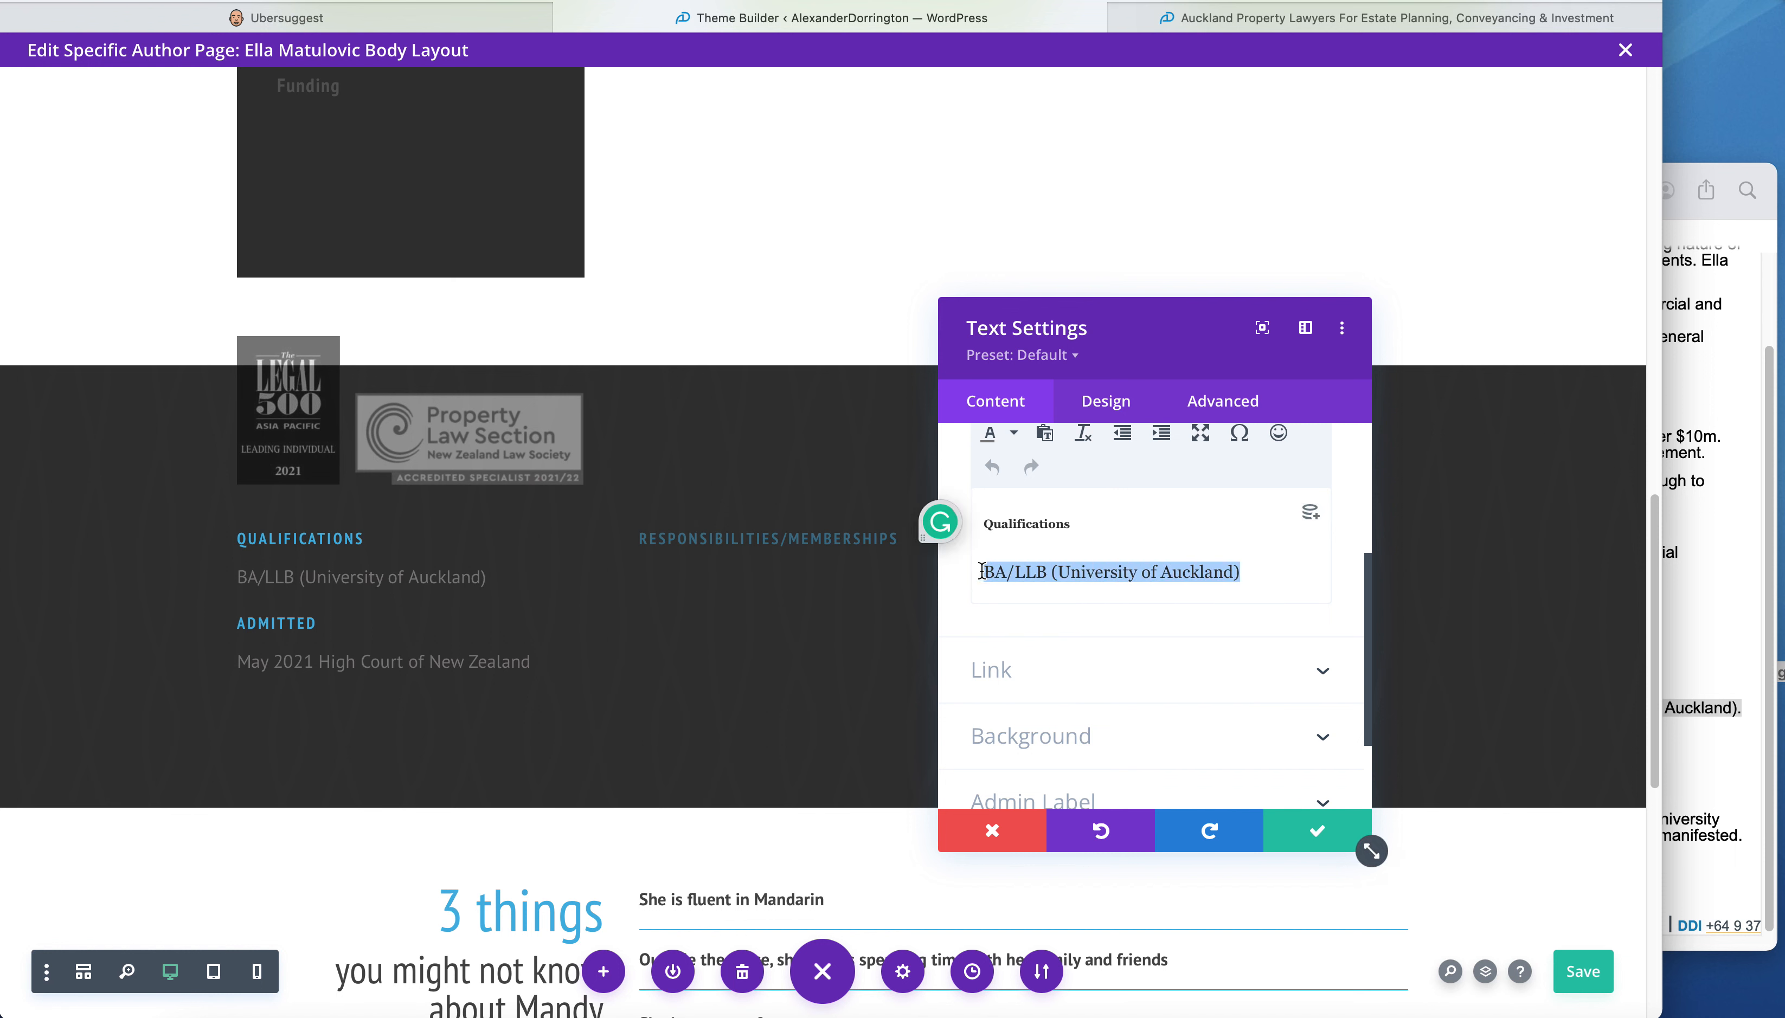
{"action": "key", "text": "super+v"}
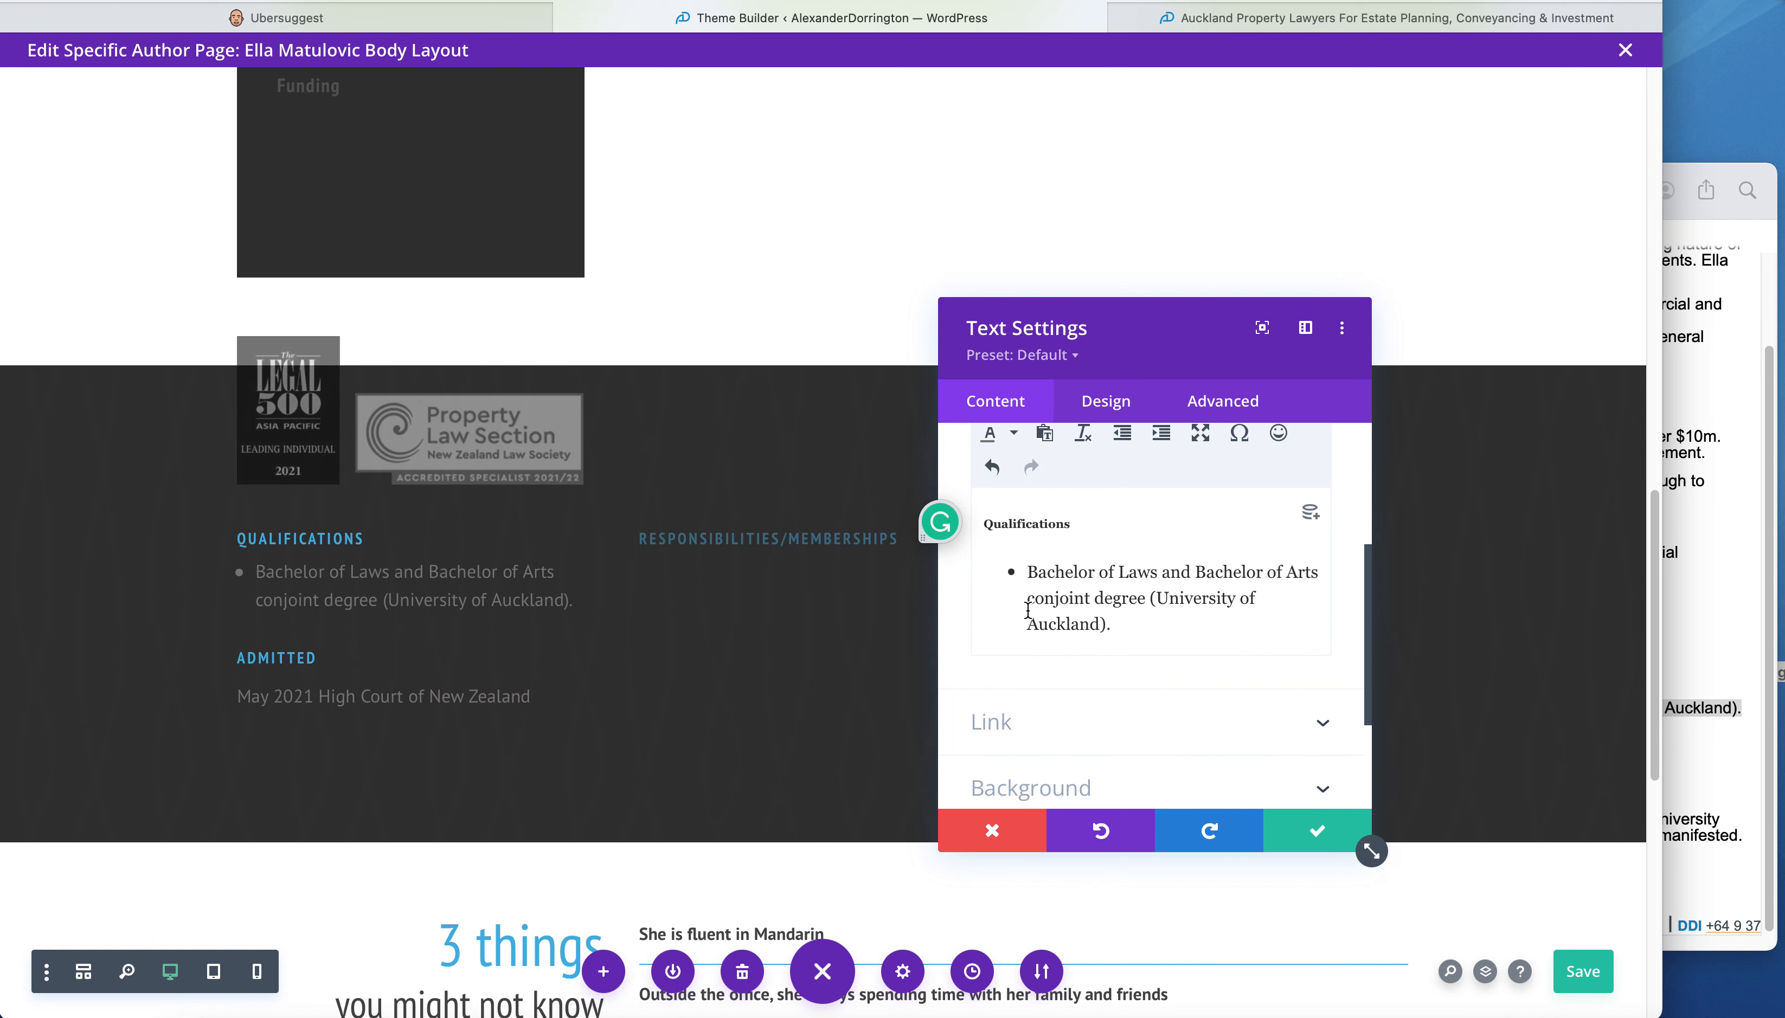
- Remove the bullet formatting from the degree text under the Qualifications heading and save the text settings
{"action": "left_click_drag", "start_coordinate": [1129, 628], "coordinate": [1008, 569]}
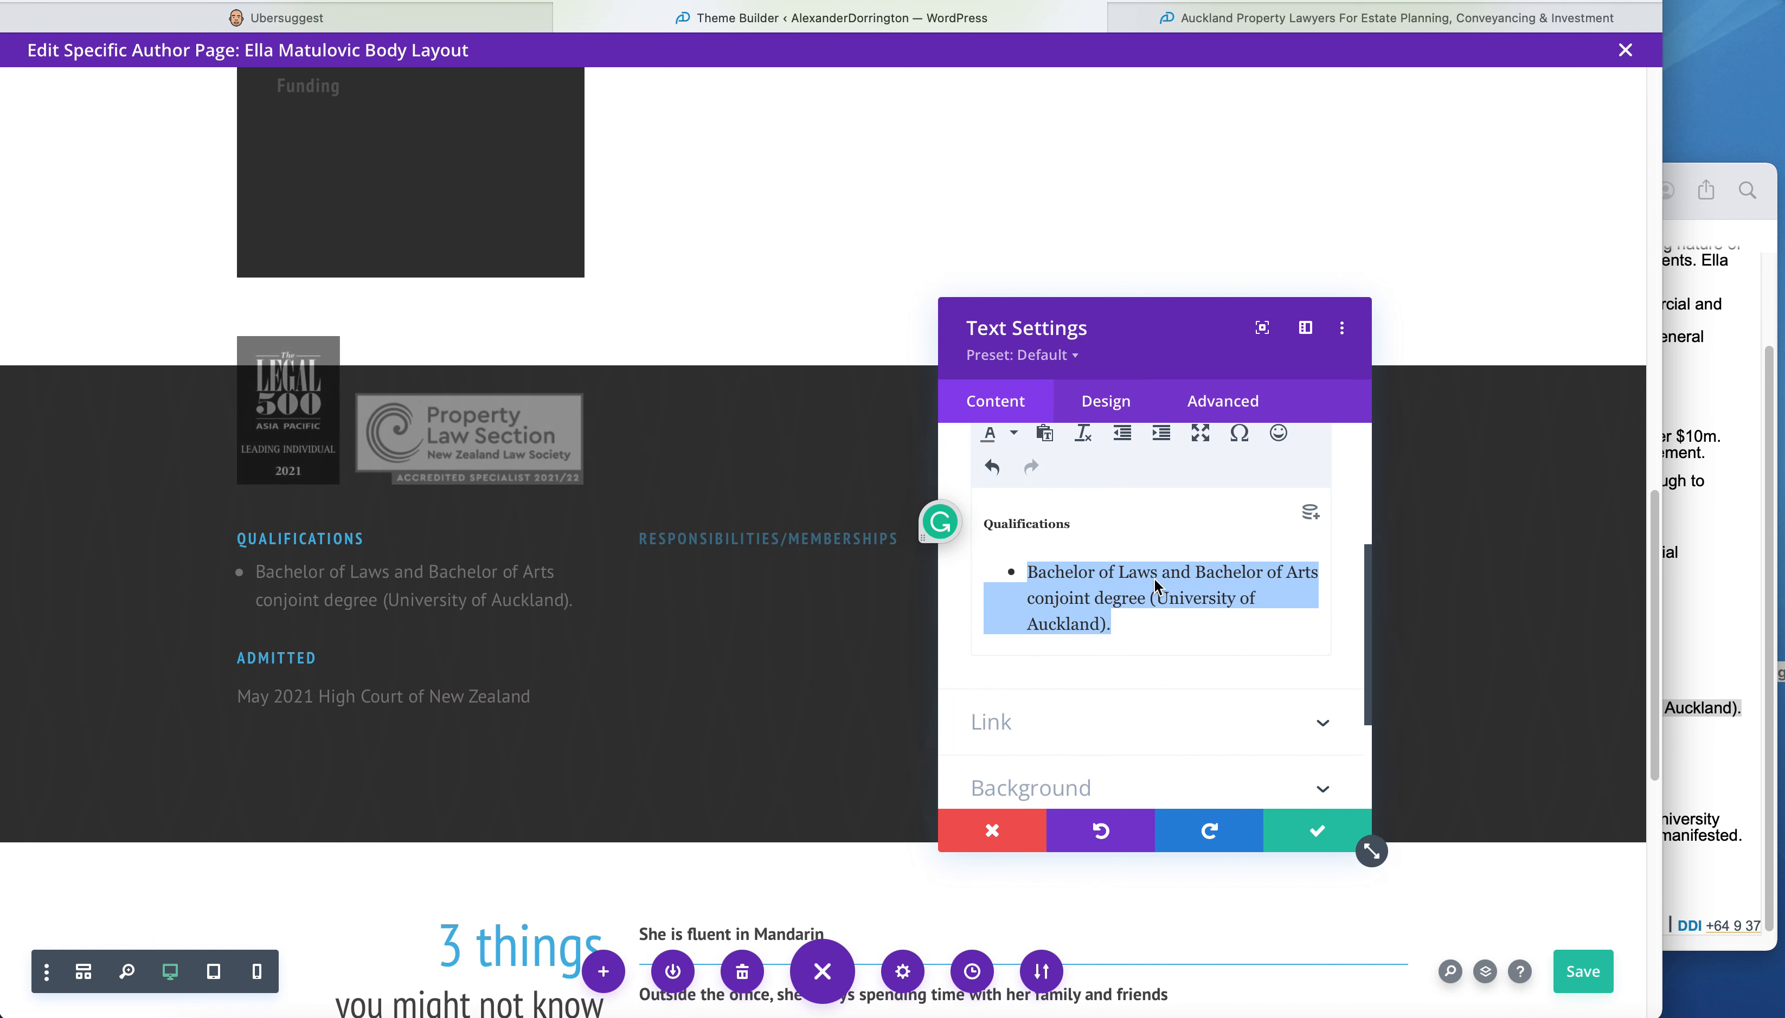
{"action": "scroll", "coordinate": [1342, 643], "scroll_direction": "up", "scroll_amount": 3}
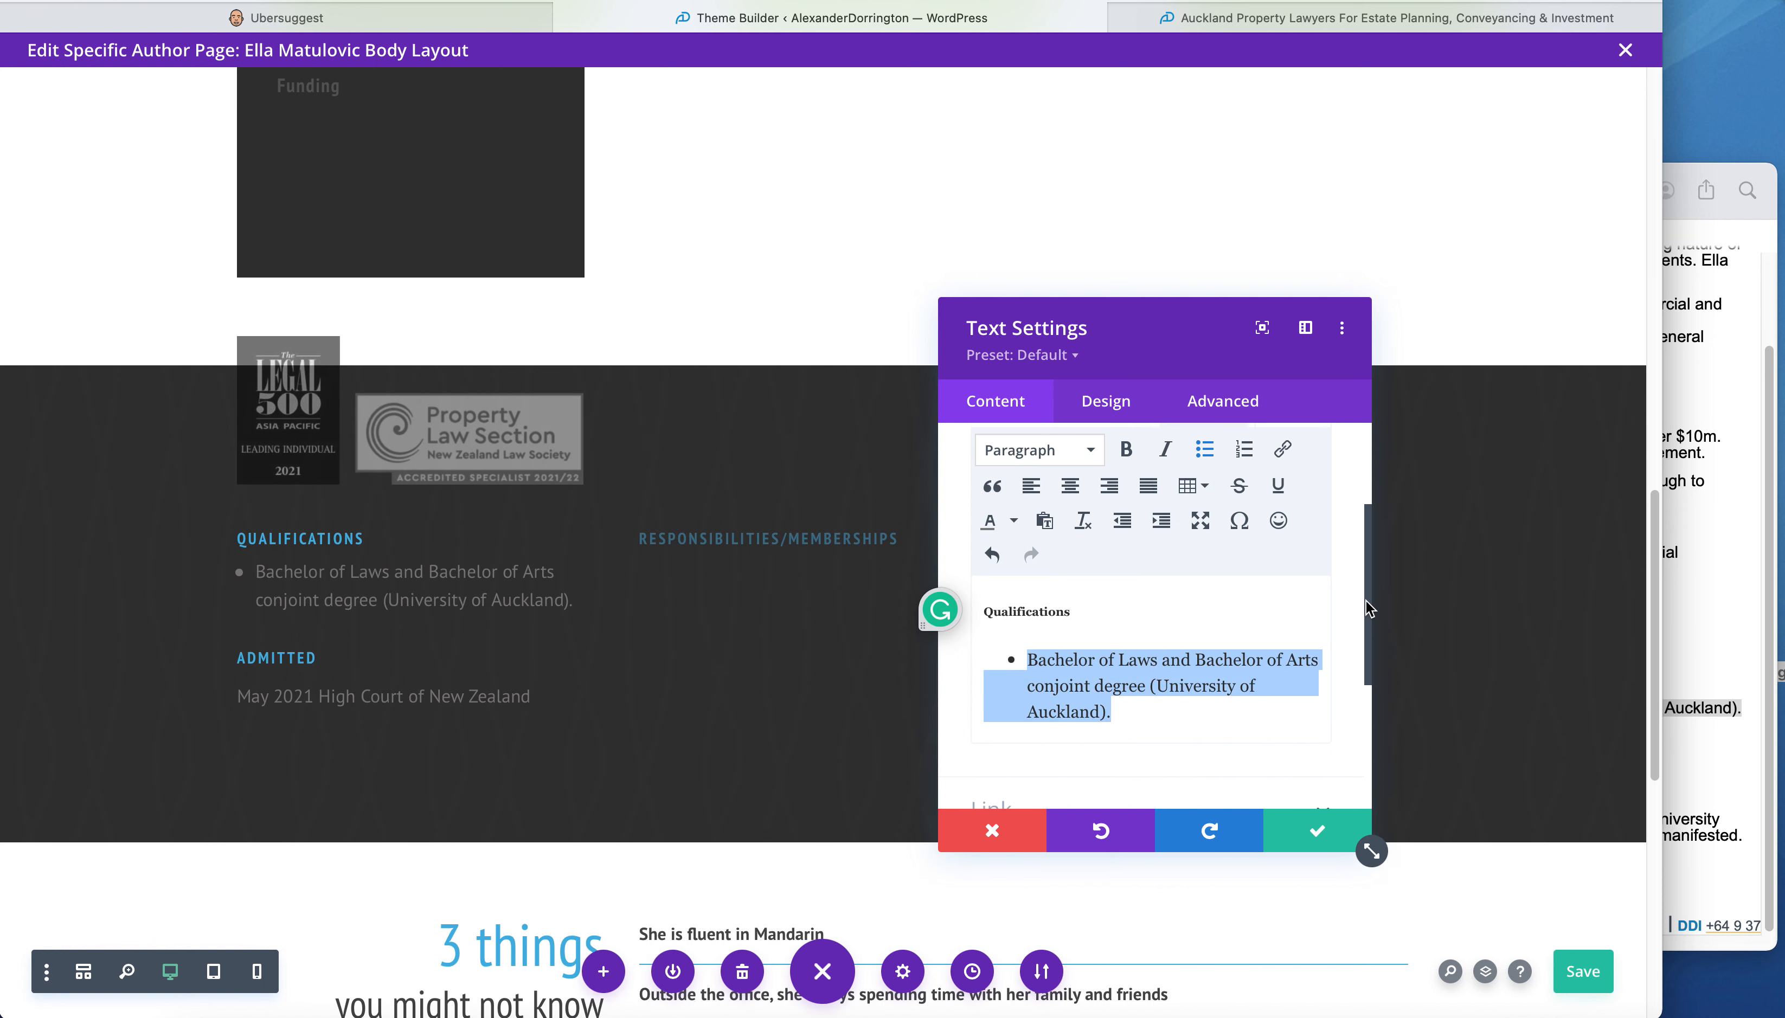
{"action": "left_click", "coordinate": [1205, 450]}
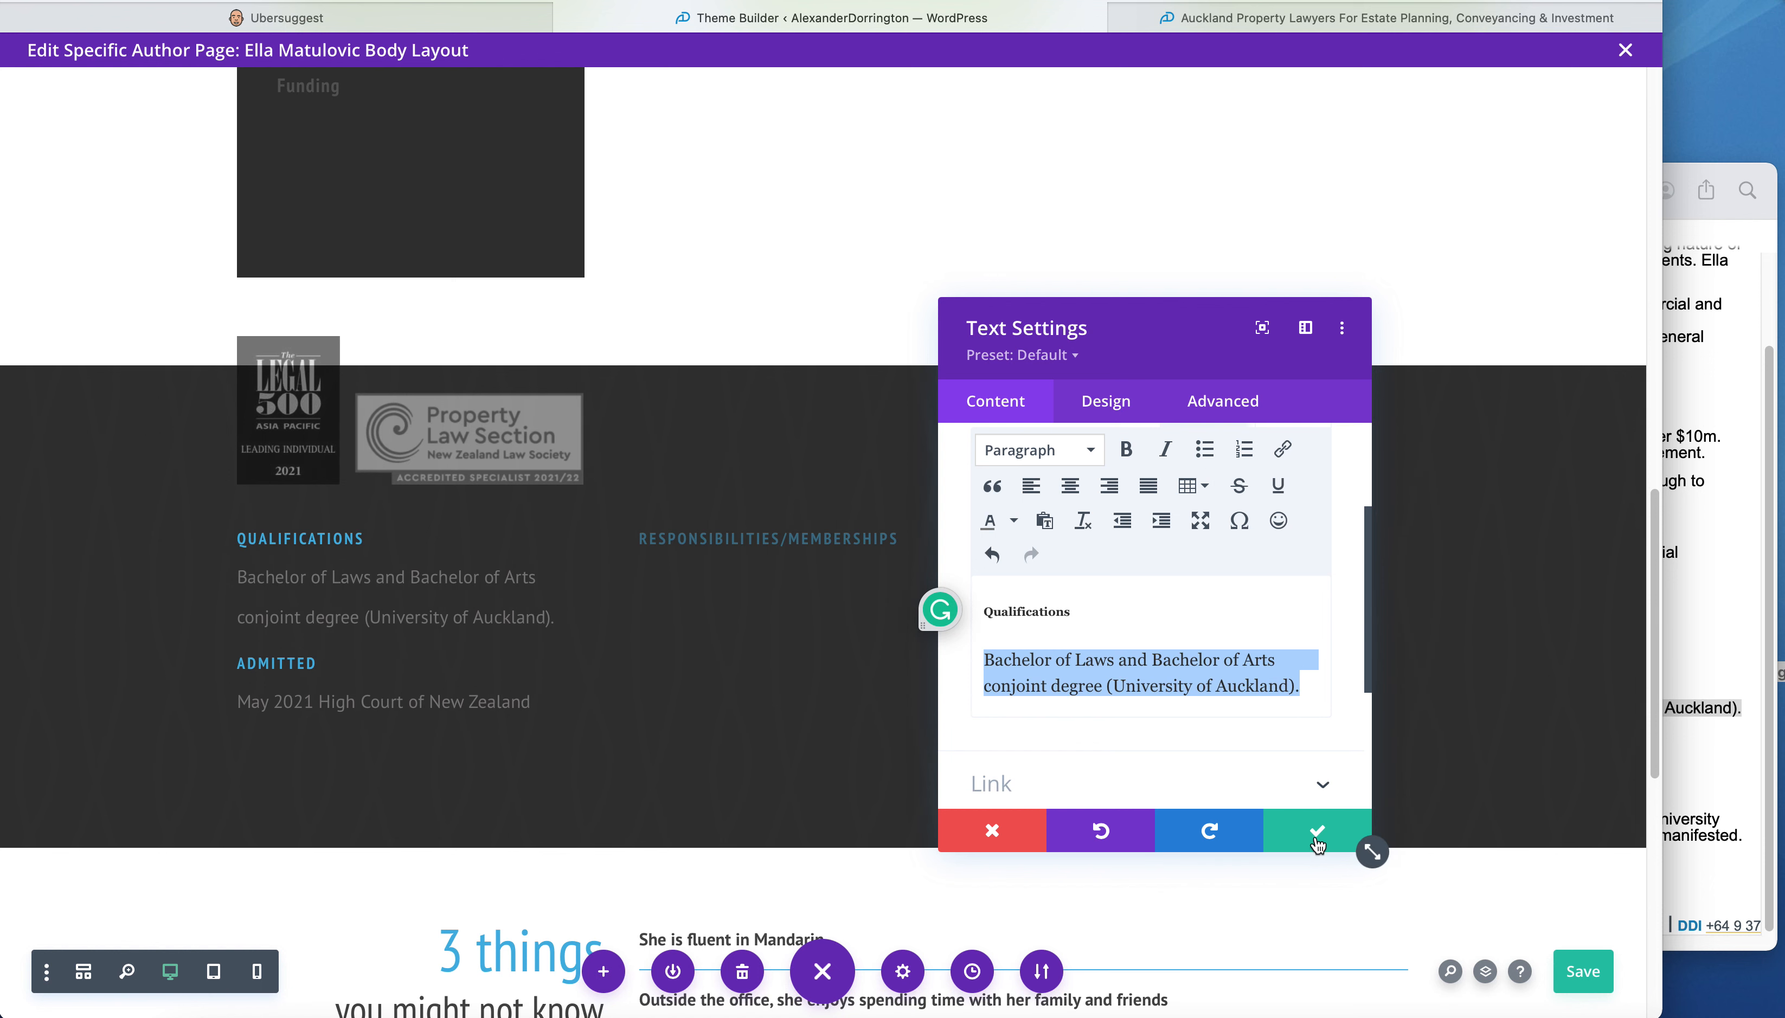
{"action": "left_click", "coordinate": [1315, 832]}
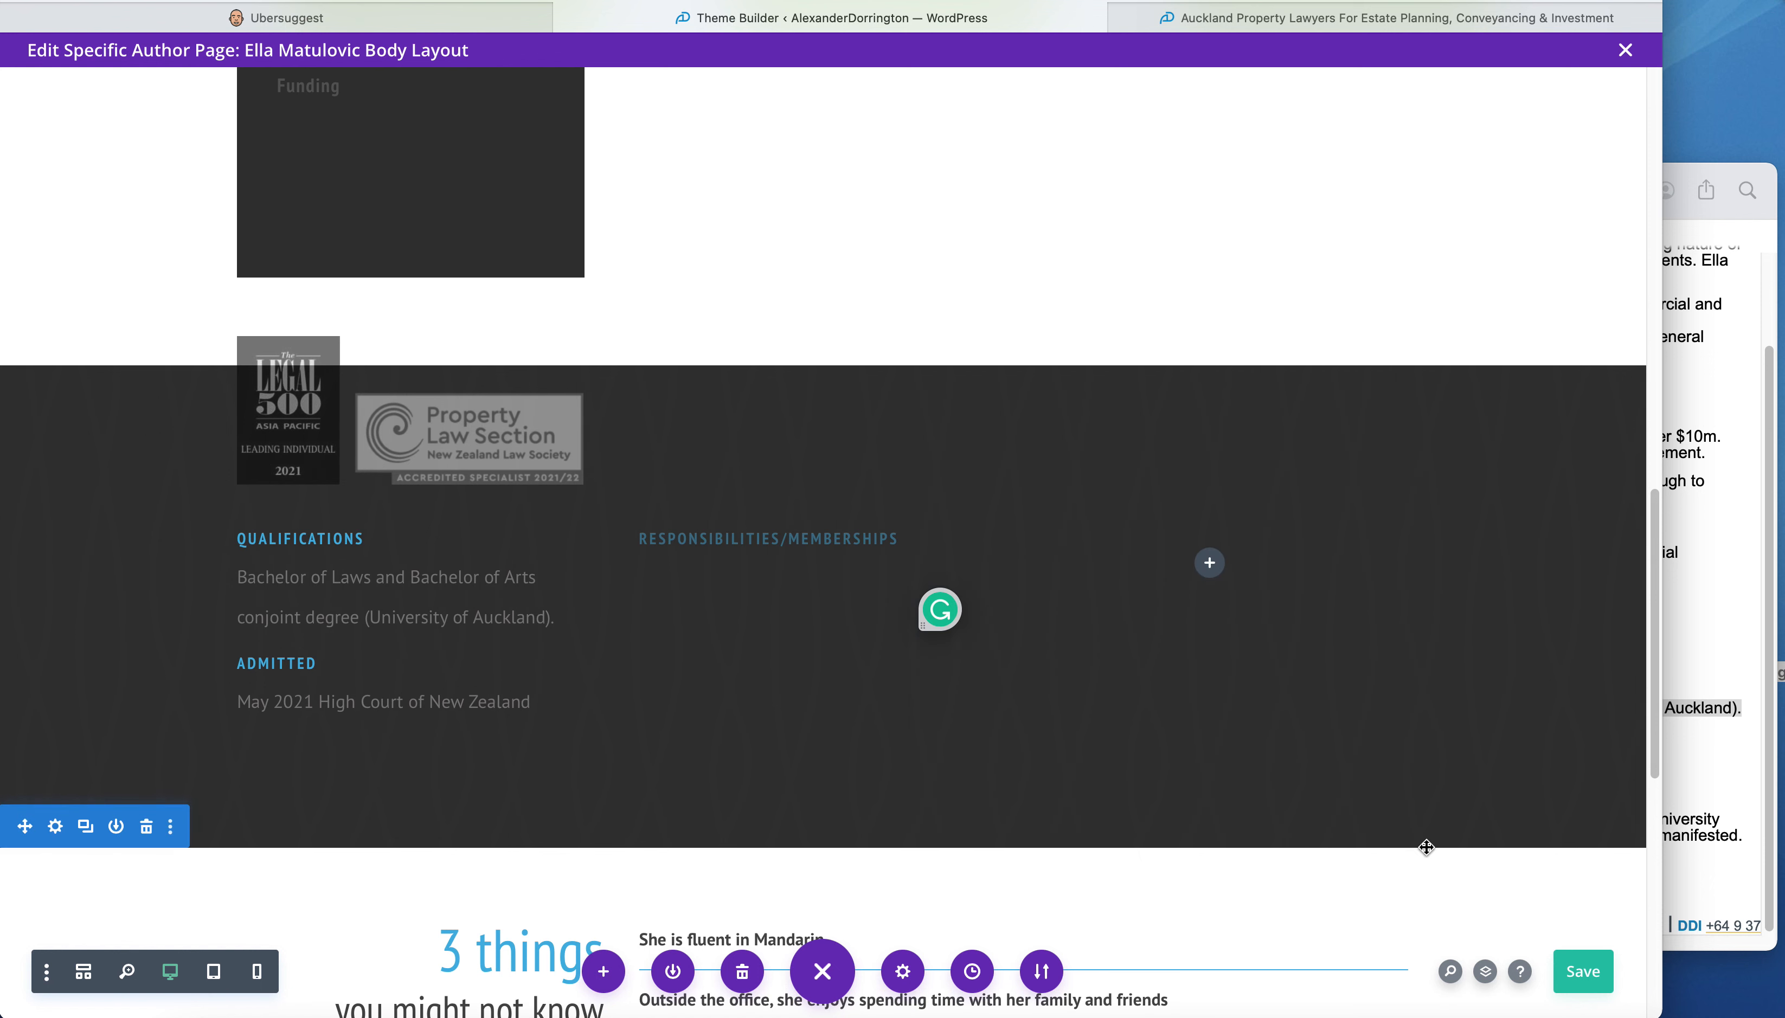
- Replace the first of the "3 things" facts, about Mandarin, with the note's fact about kiteboarding or skiing, without its final full stop
{"action": "left_click_drag", "start_coordinate": [1656, 554], "coordinate": [1642, 662]}
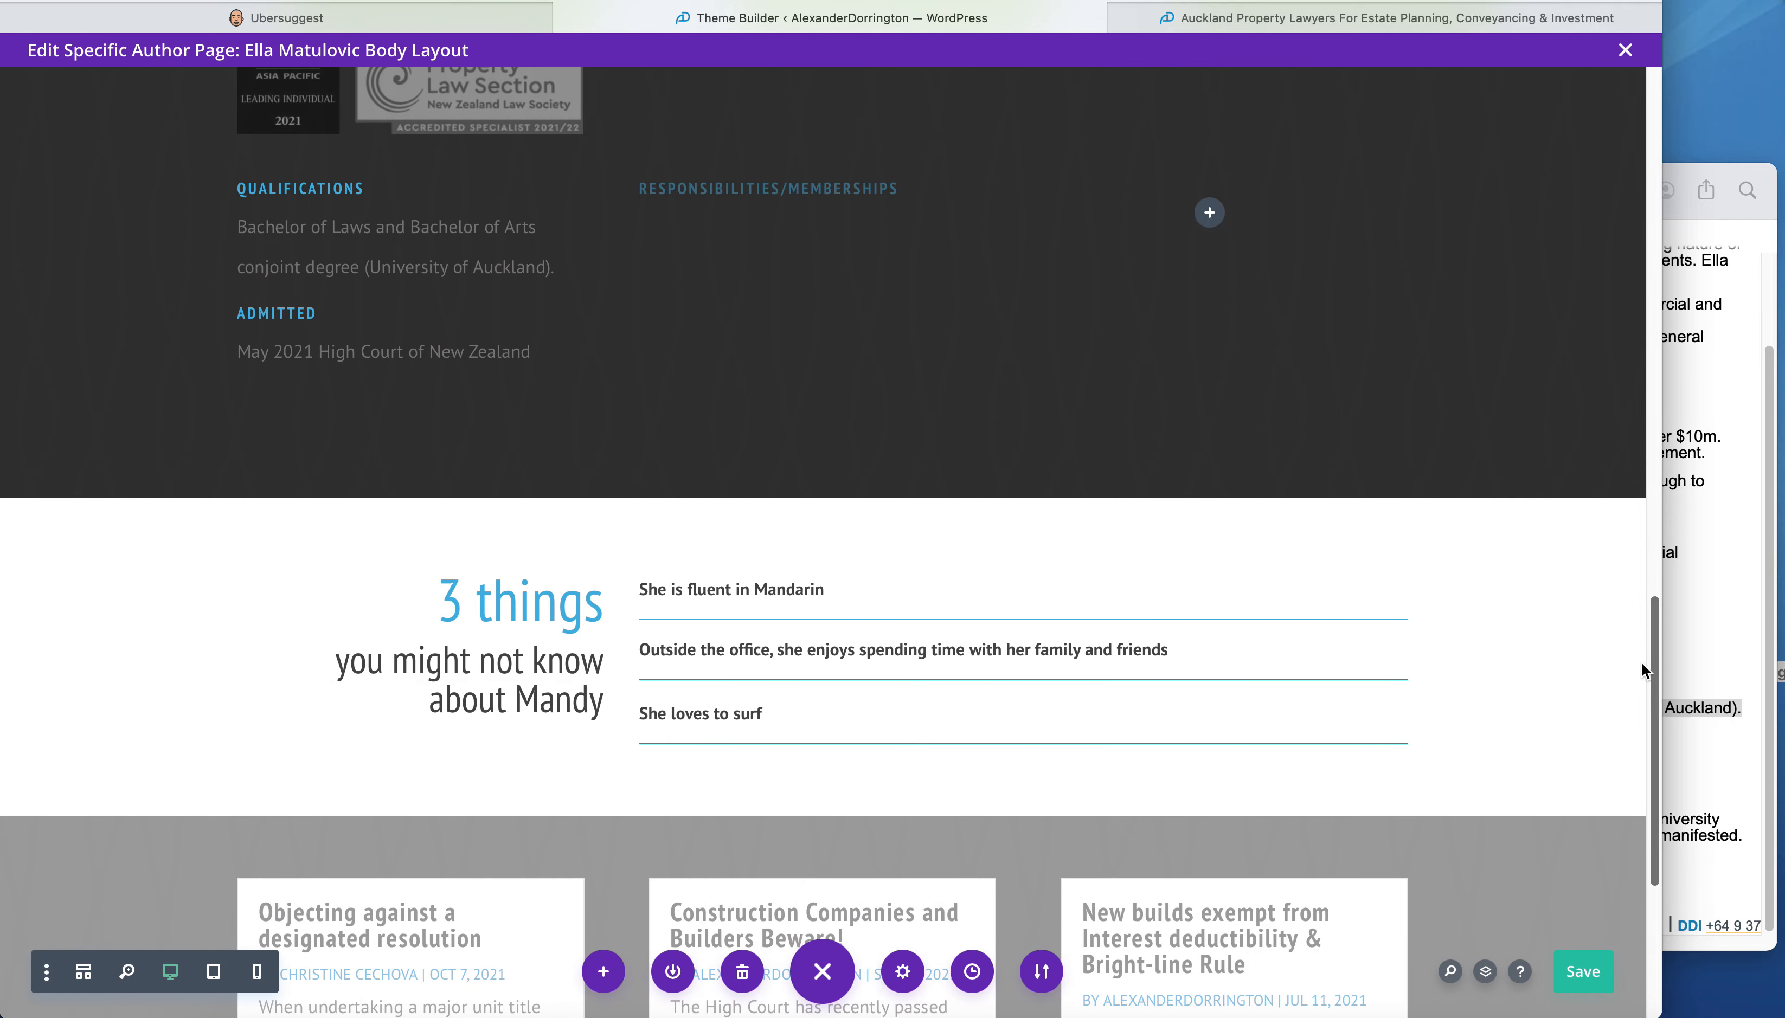
{"action": "left_click", "coordinate": [1735, 634]}
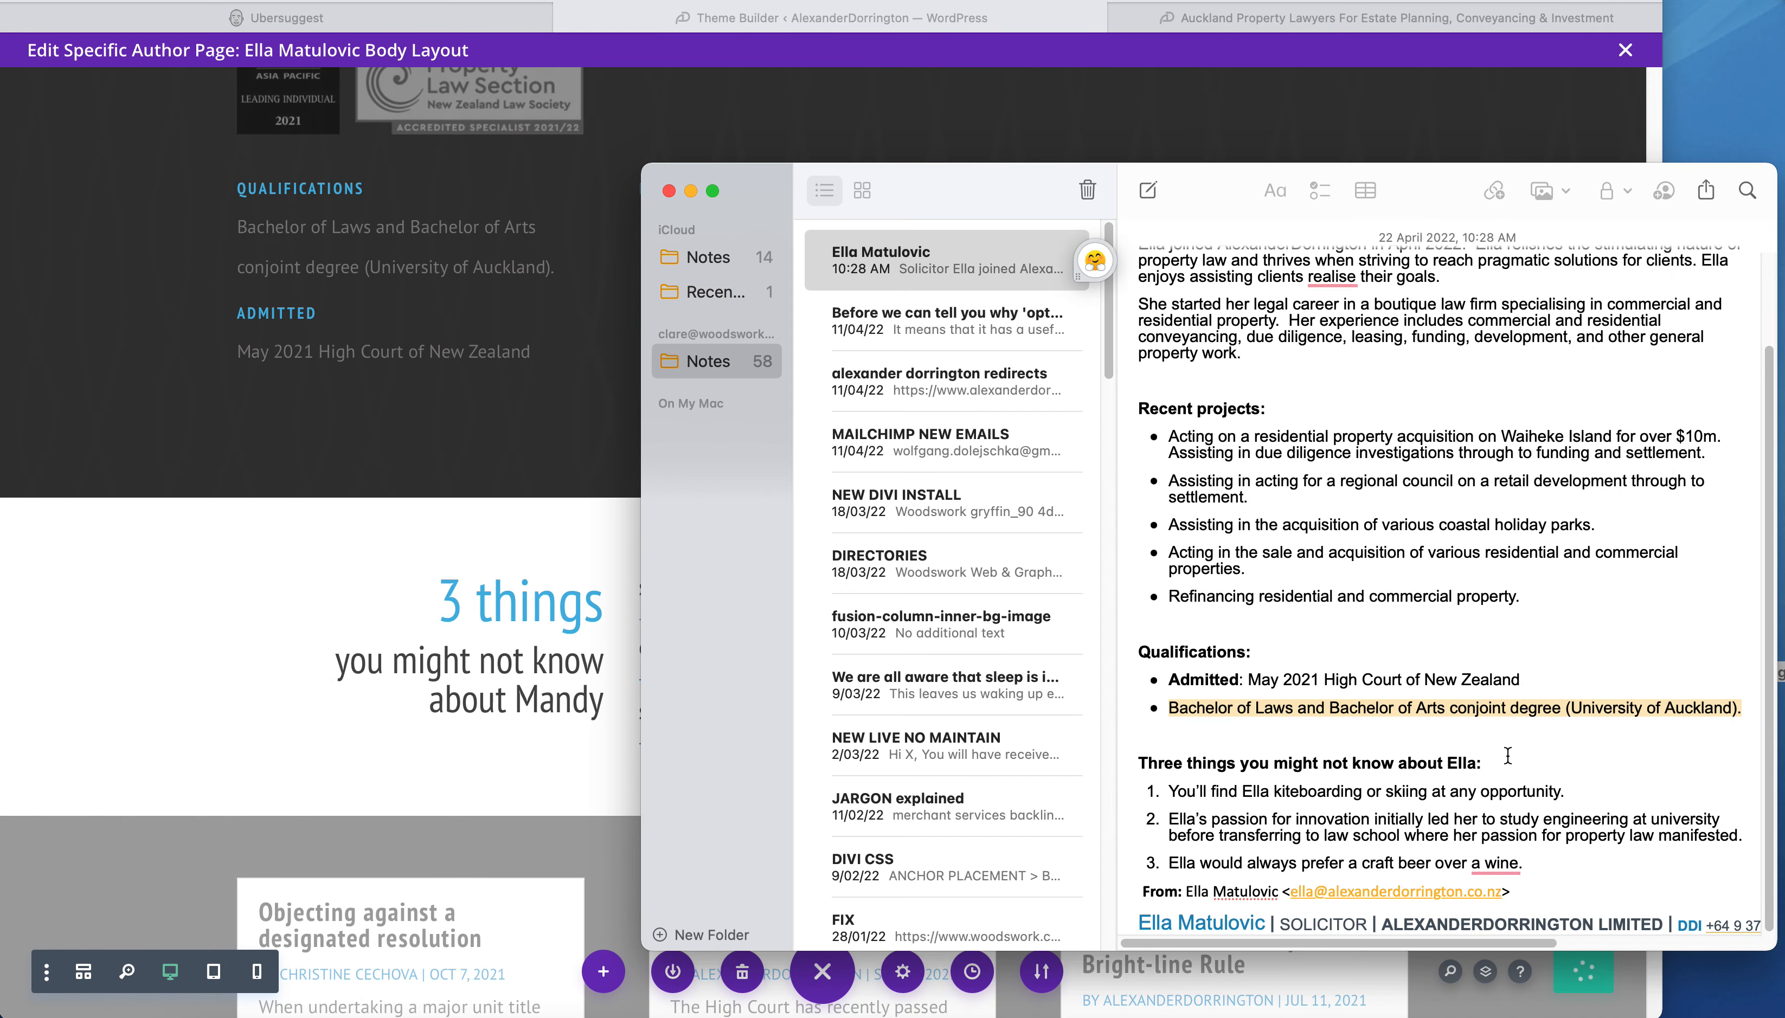
{"action": "left_click_drag", "start_coordinate": [1561, 791], "coordinate": [1177, 792]}
{"action": "key", "text": "super+c"}
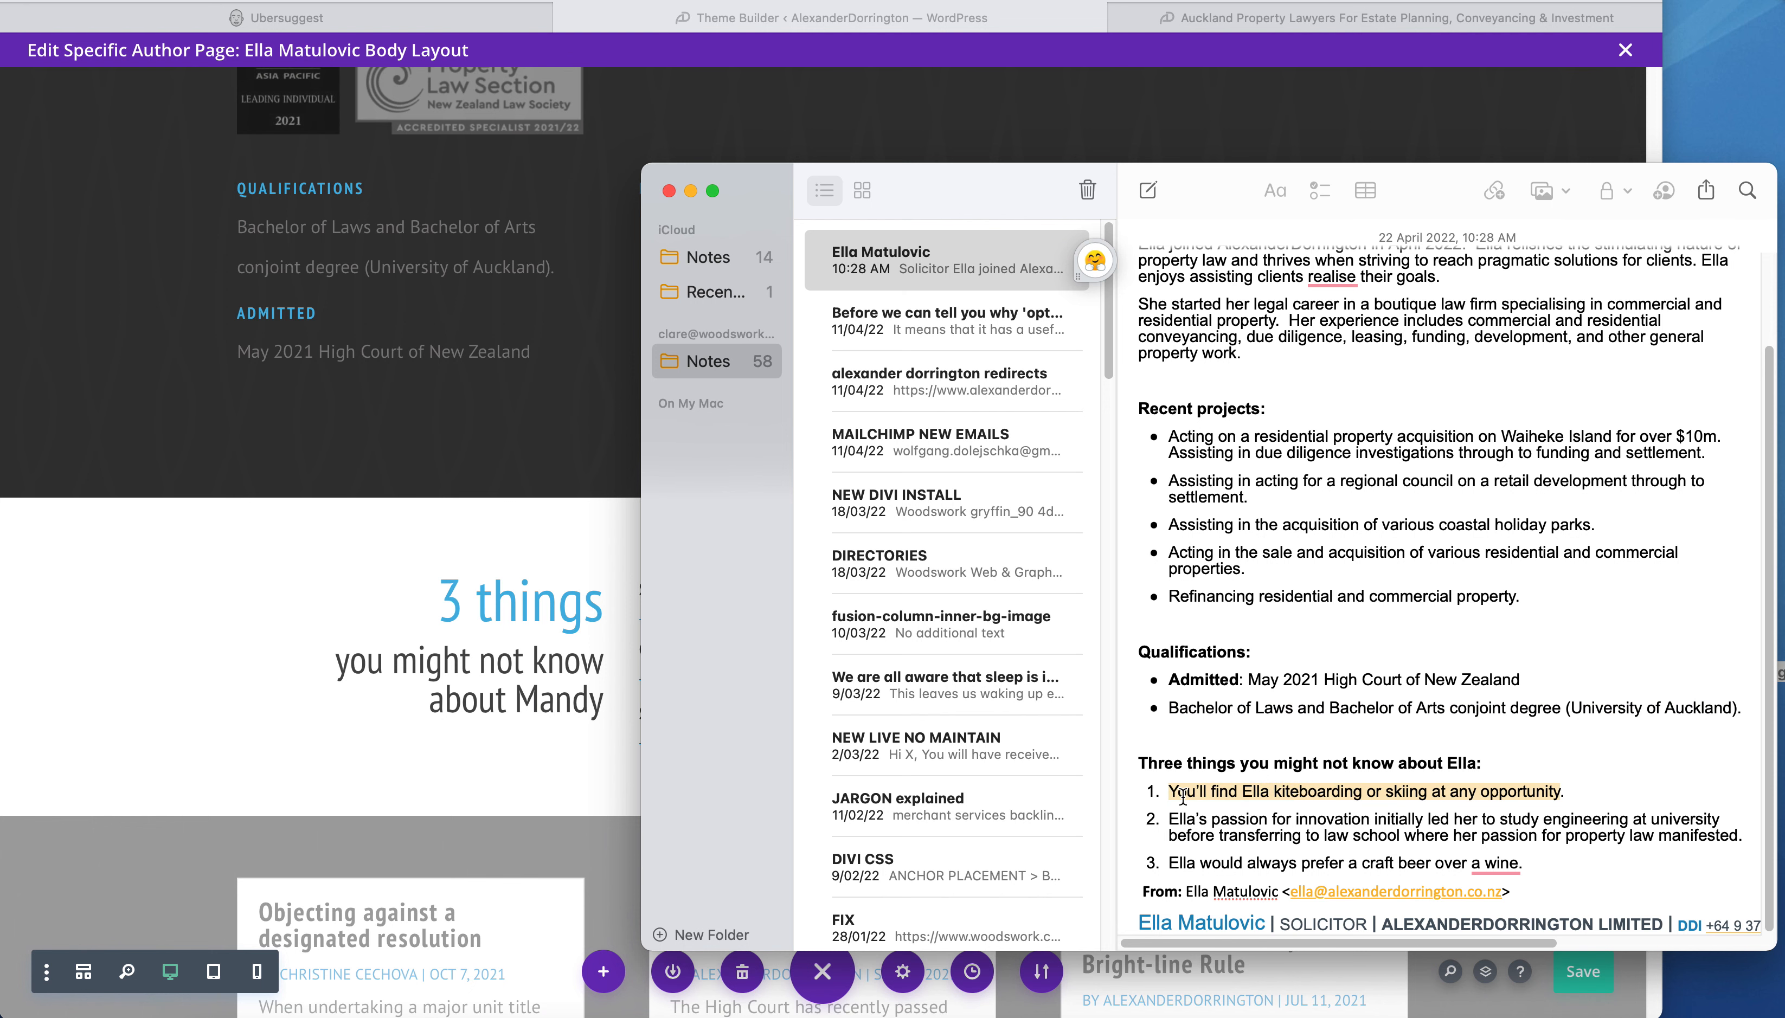
{"action": "left_click", "coordinate": [186, 661]}
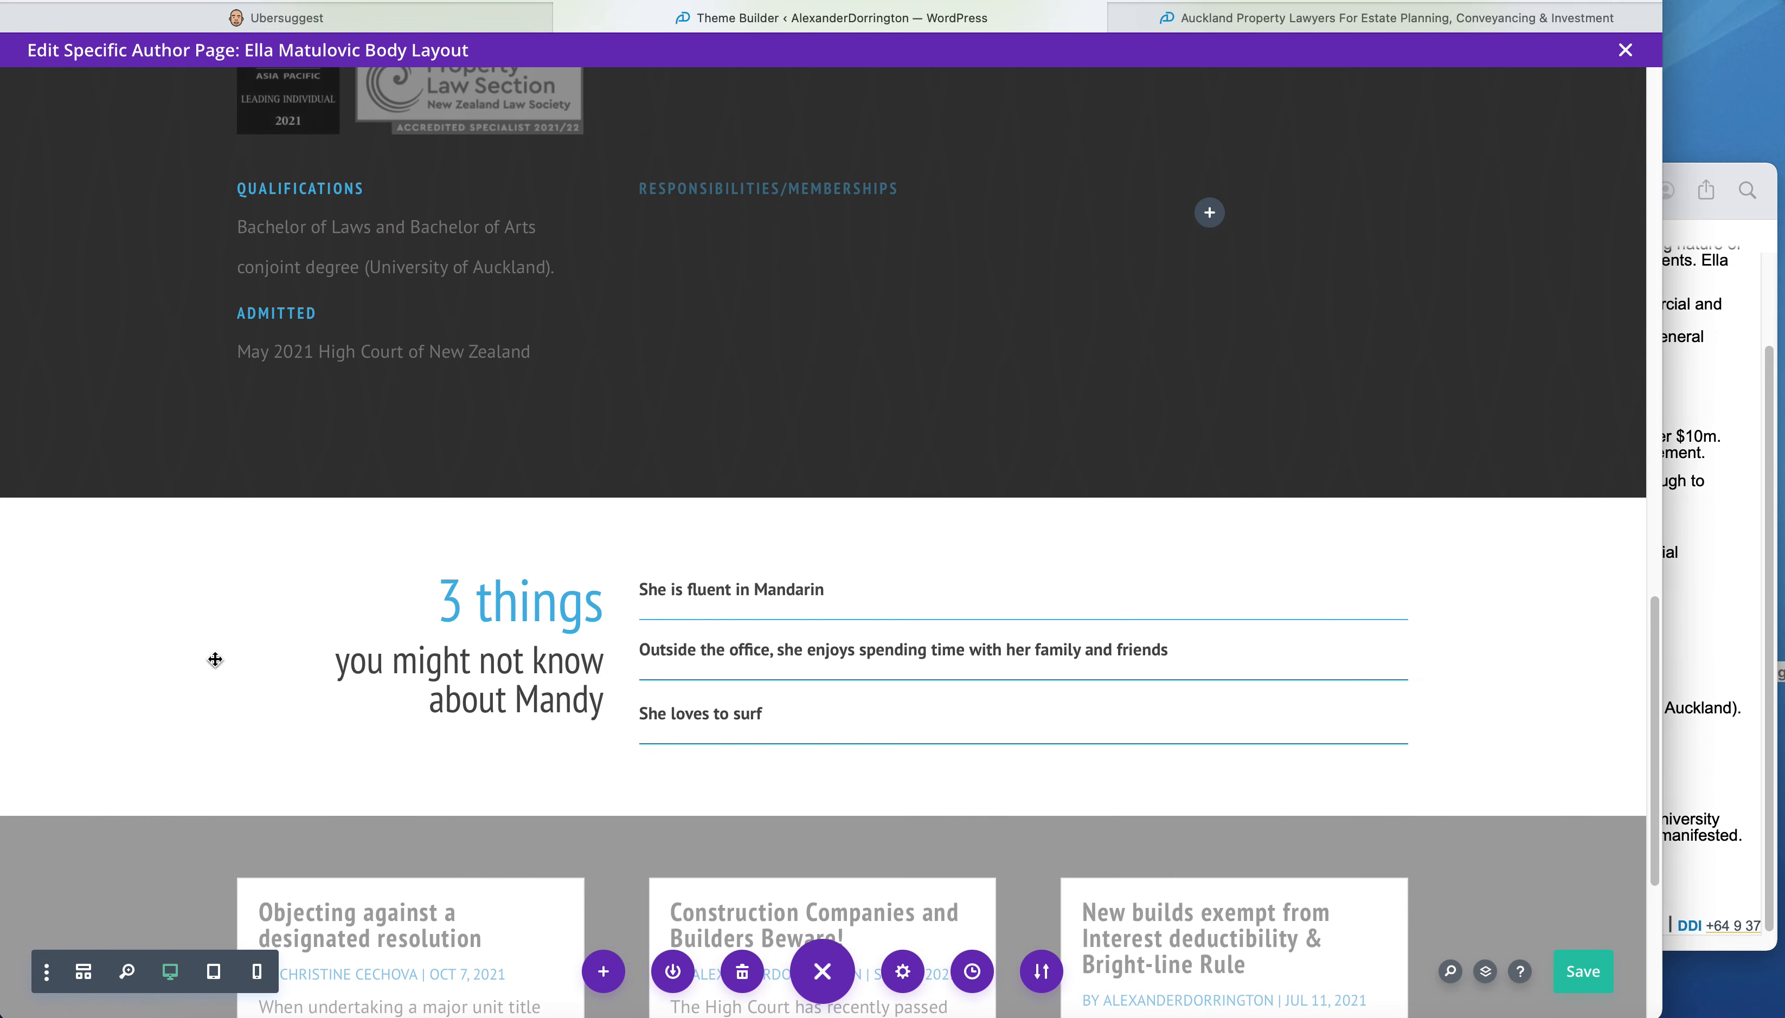
{"action": "left_click", "coordinate": [788, 589]}
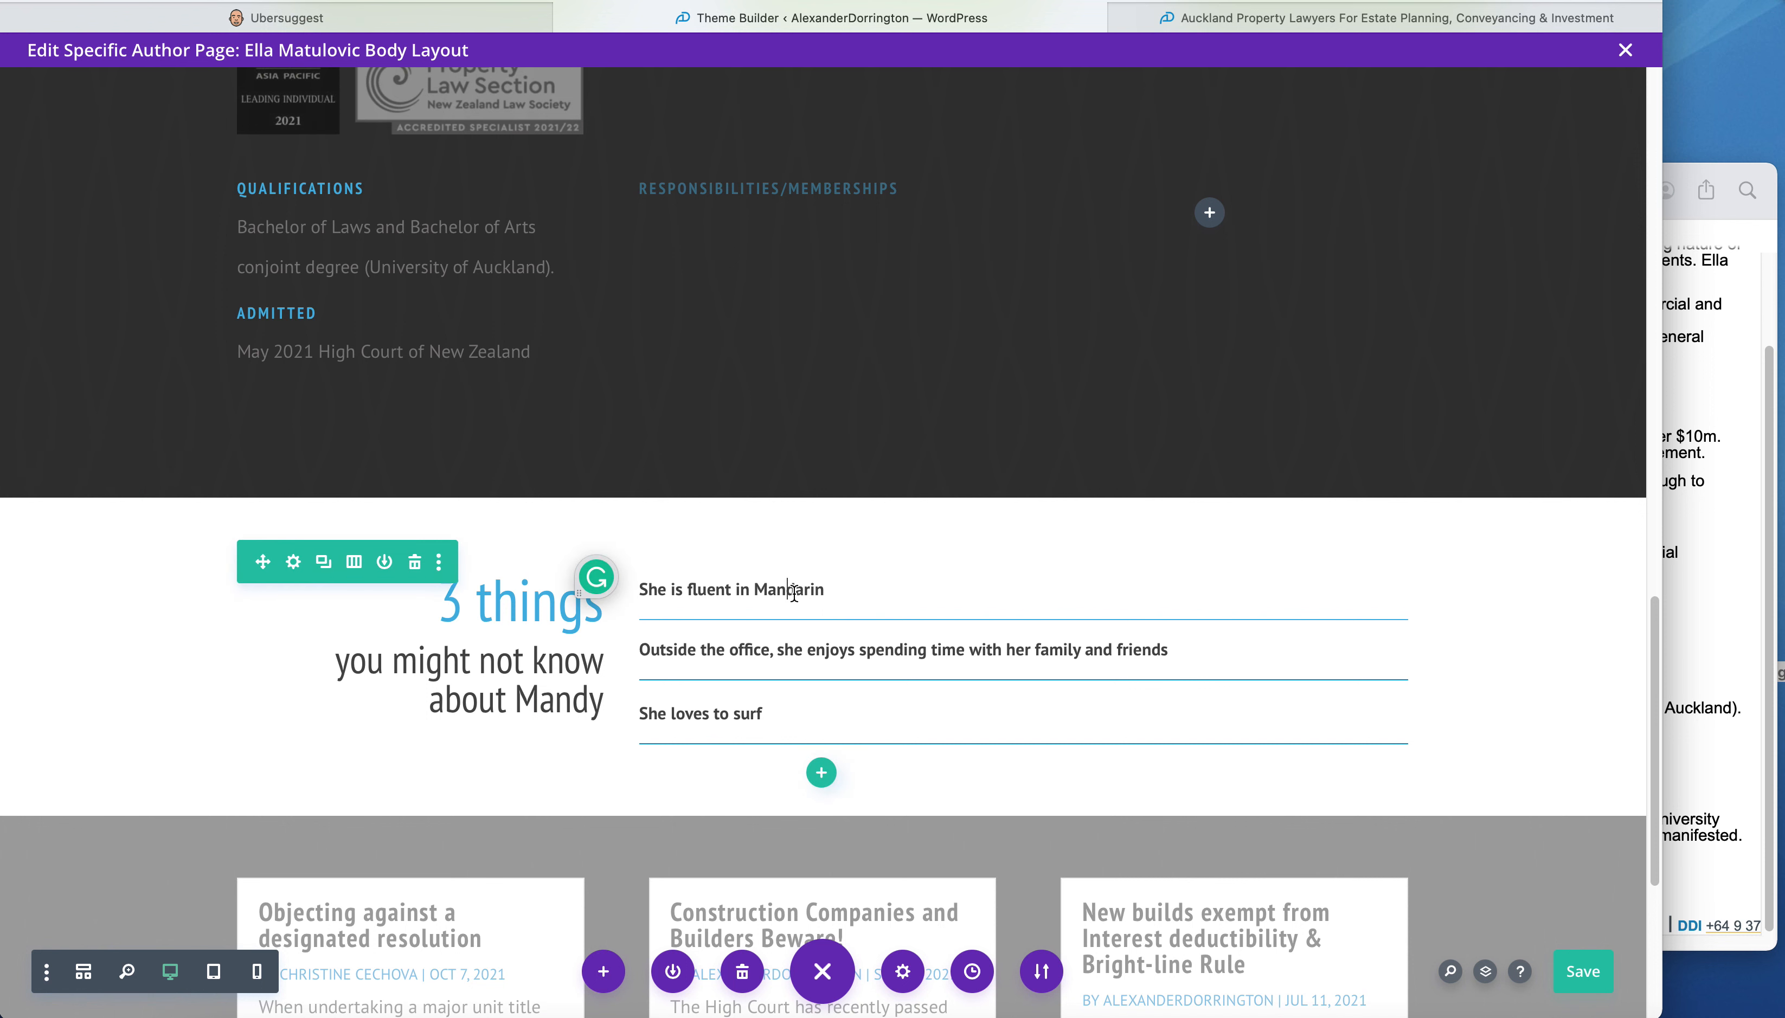
{"action": "left_click_drag", "start_coordinate": [827, 589], "coordinate": [640, 587]}
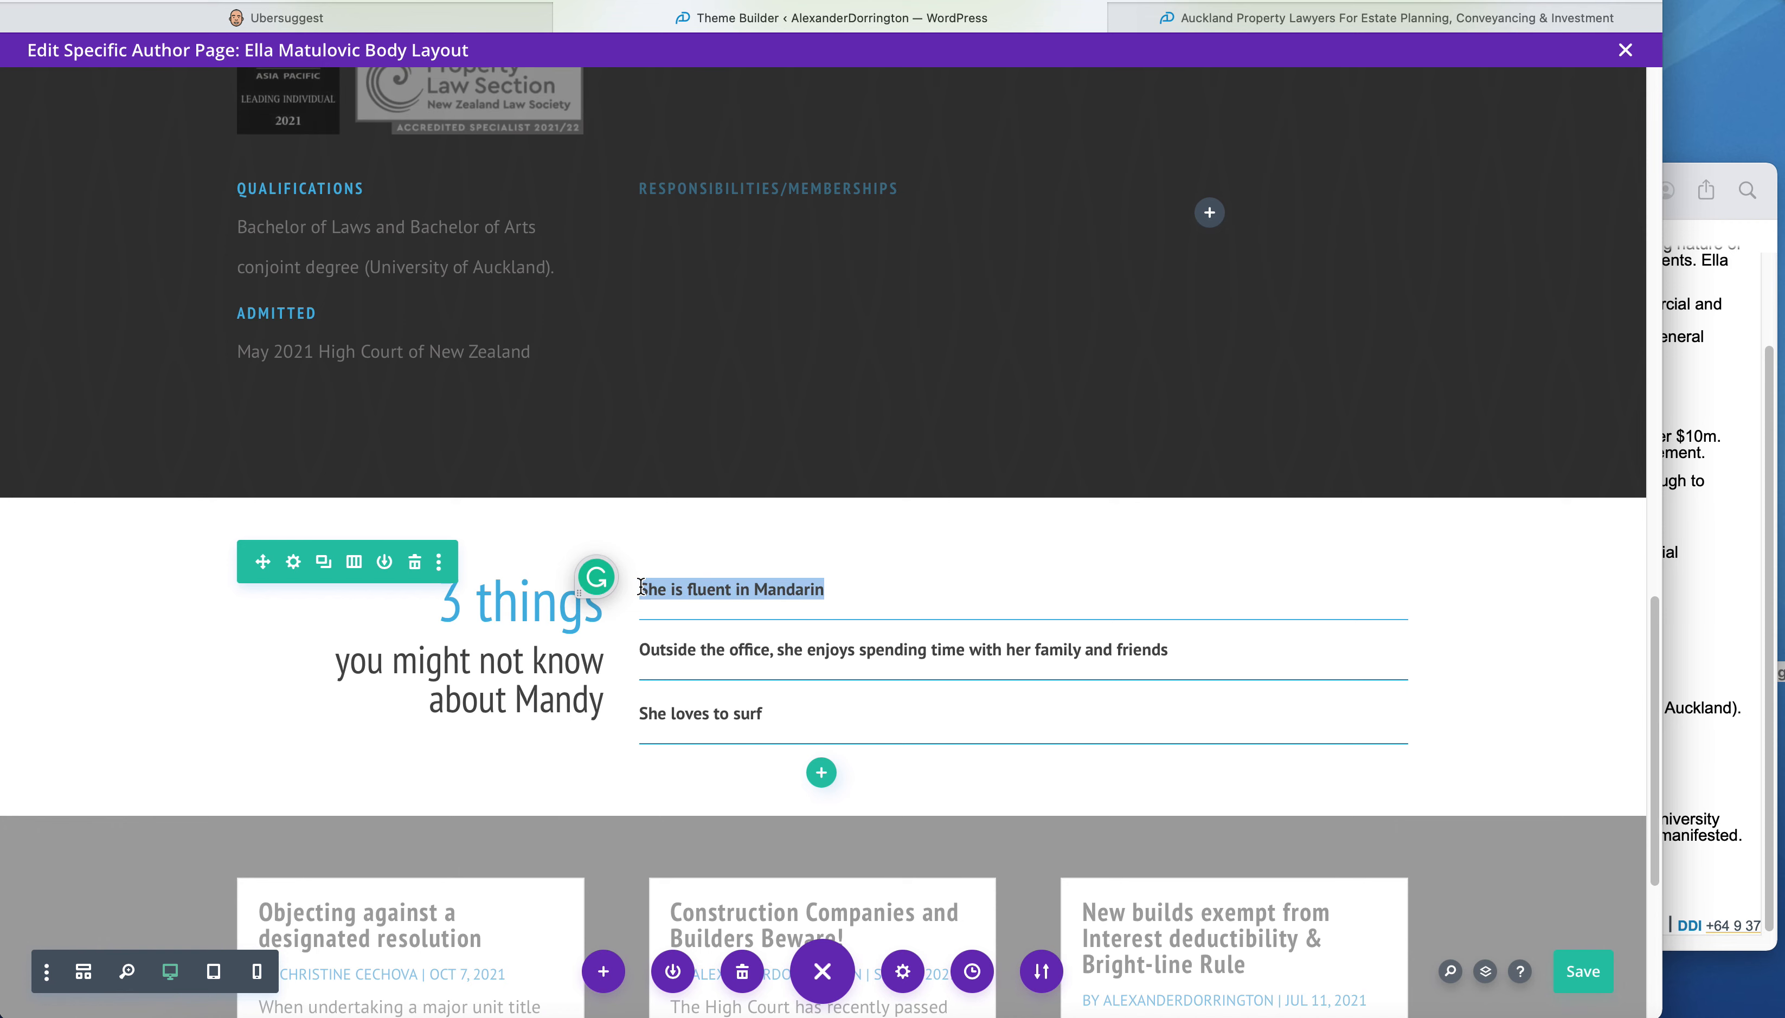
{"action": "key", "text": "super+v"}
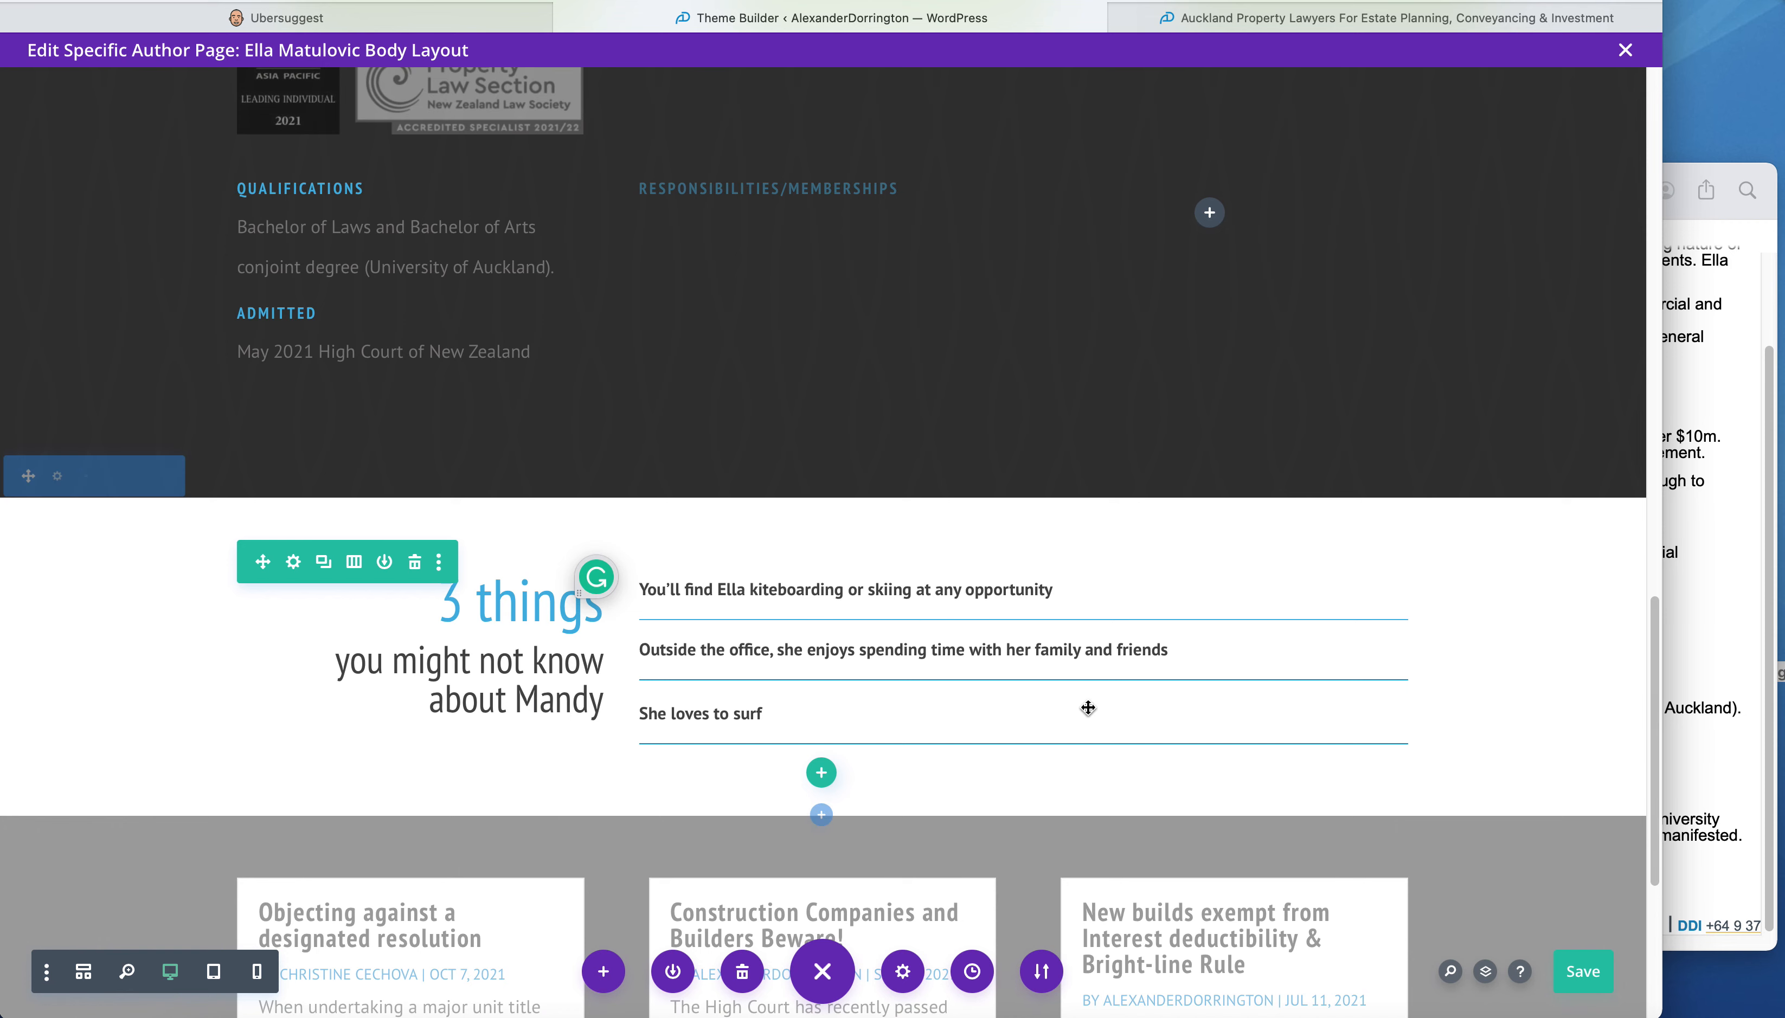
- Replace the second of the "3 things" facts with the note's sentence about transferring from engineering to law school, without its final full stop
{"action": "left_click", "coordinate": [1708, 620]}
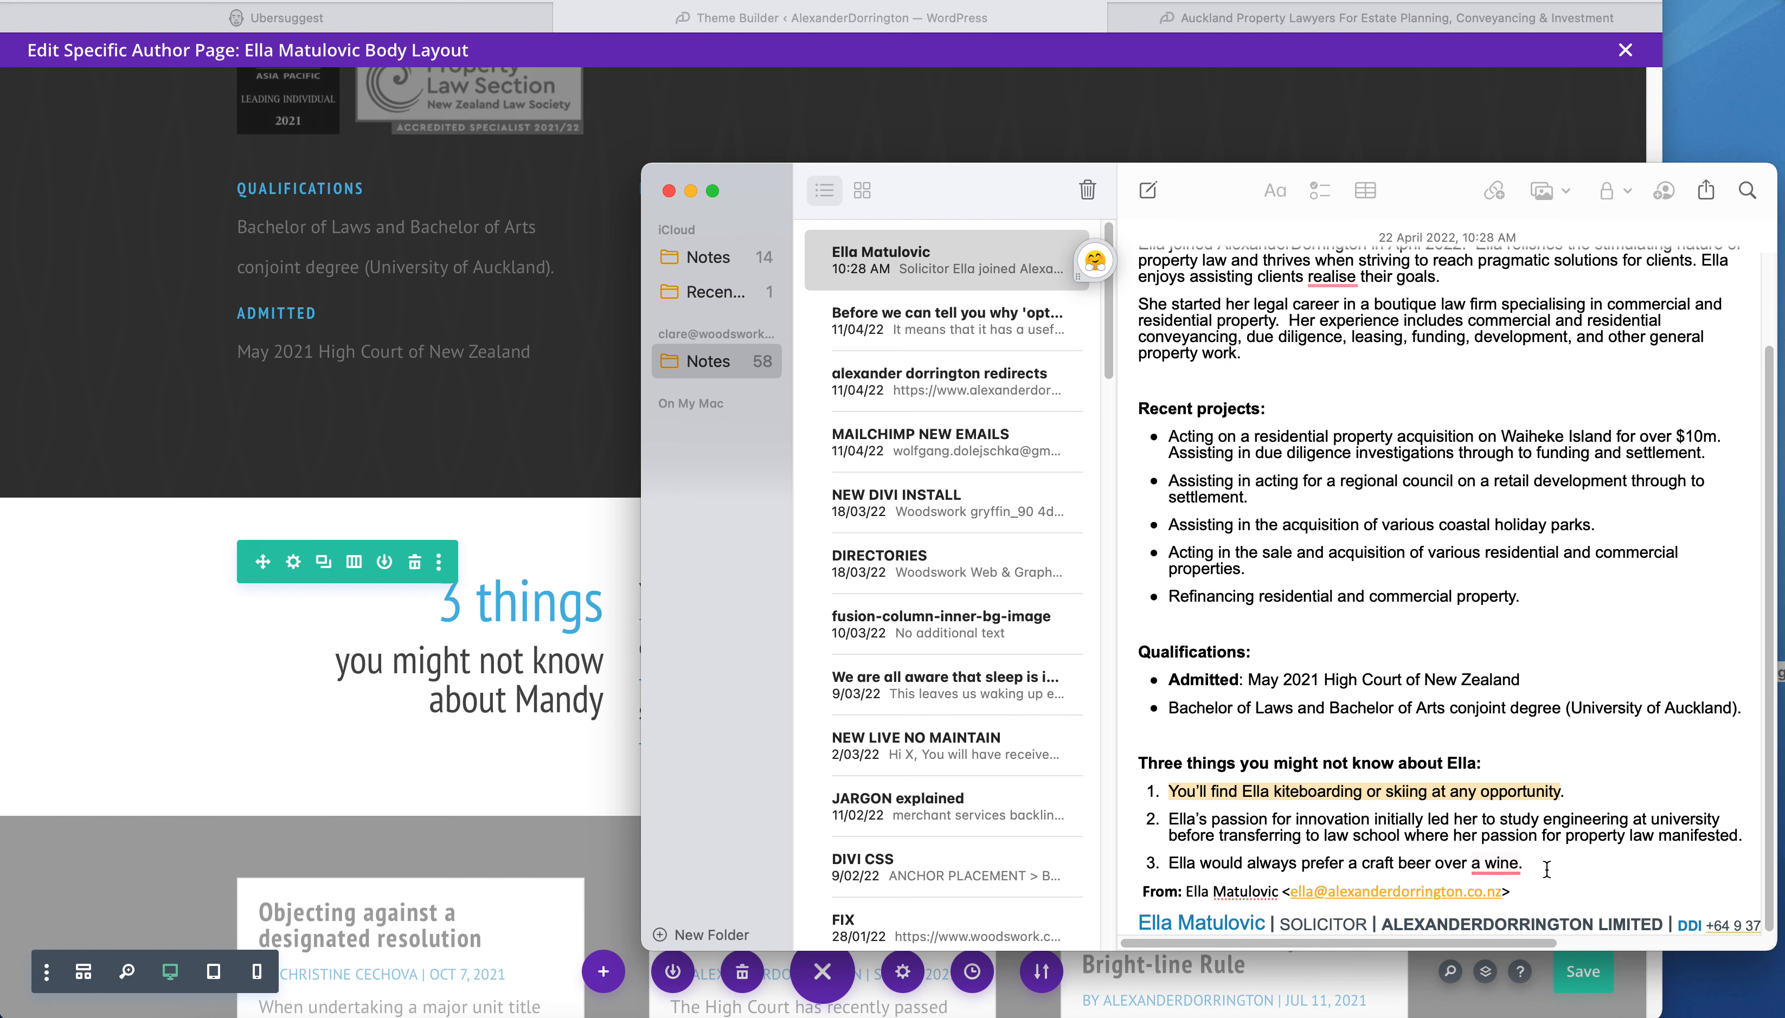
{"action": "left_click_drag", "start_coordinate": [1739, 836], "coordinate": [1170, 821]}
{"action": "key", "text": "ctrl+c"}
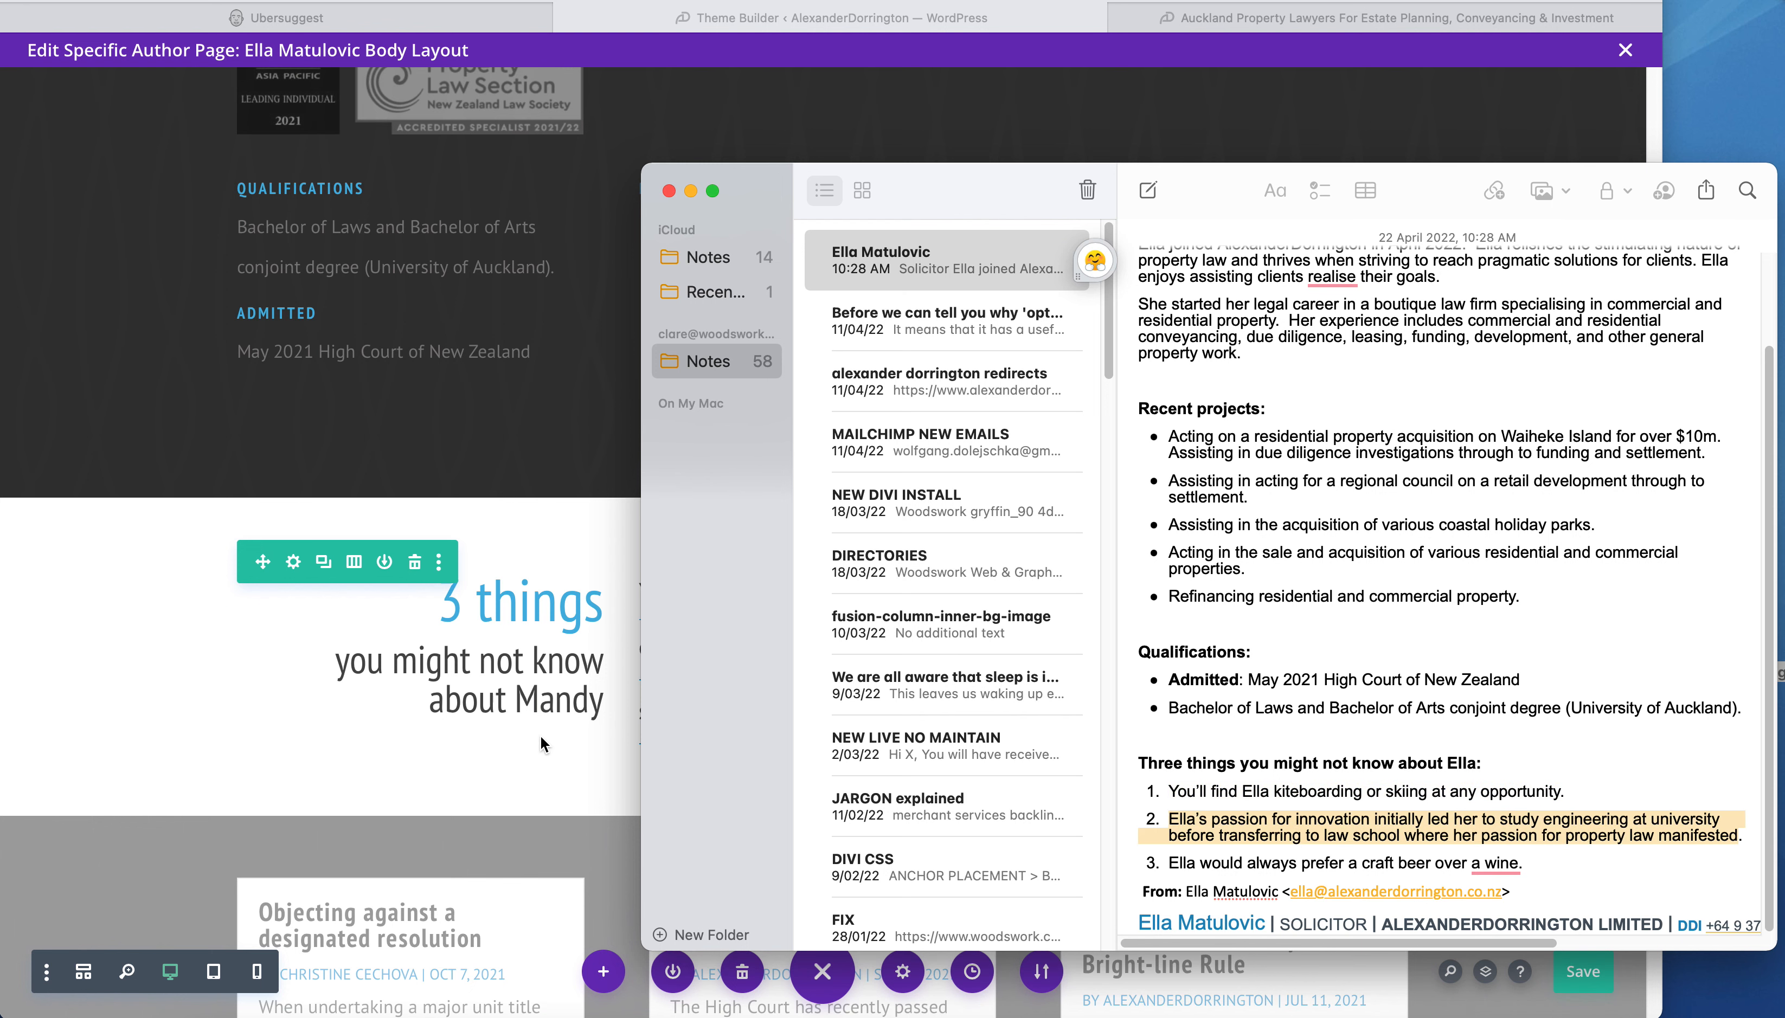
{"action": "left_click", "coordinate": [508, 765]}
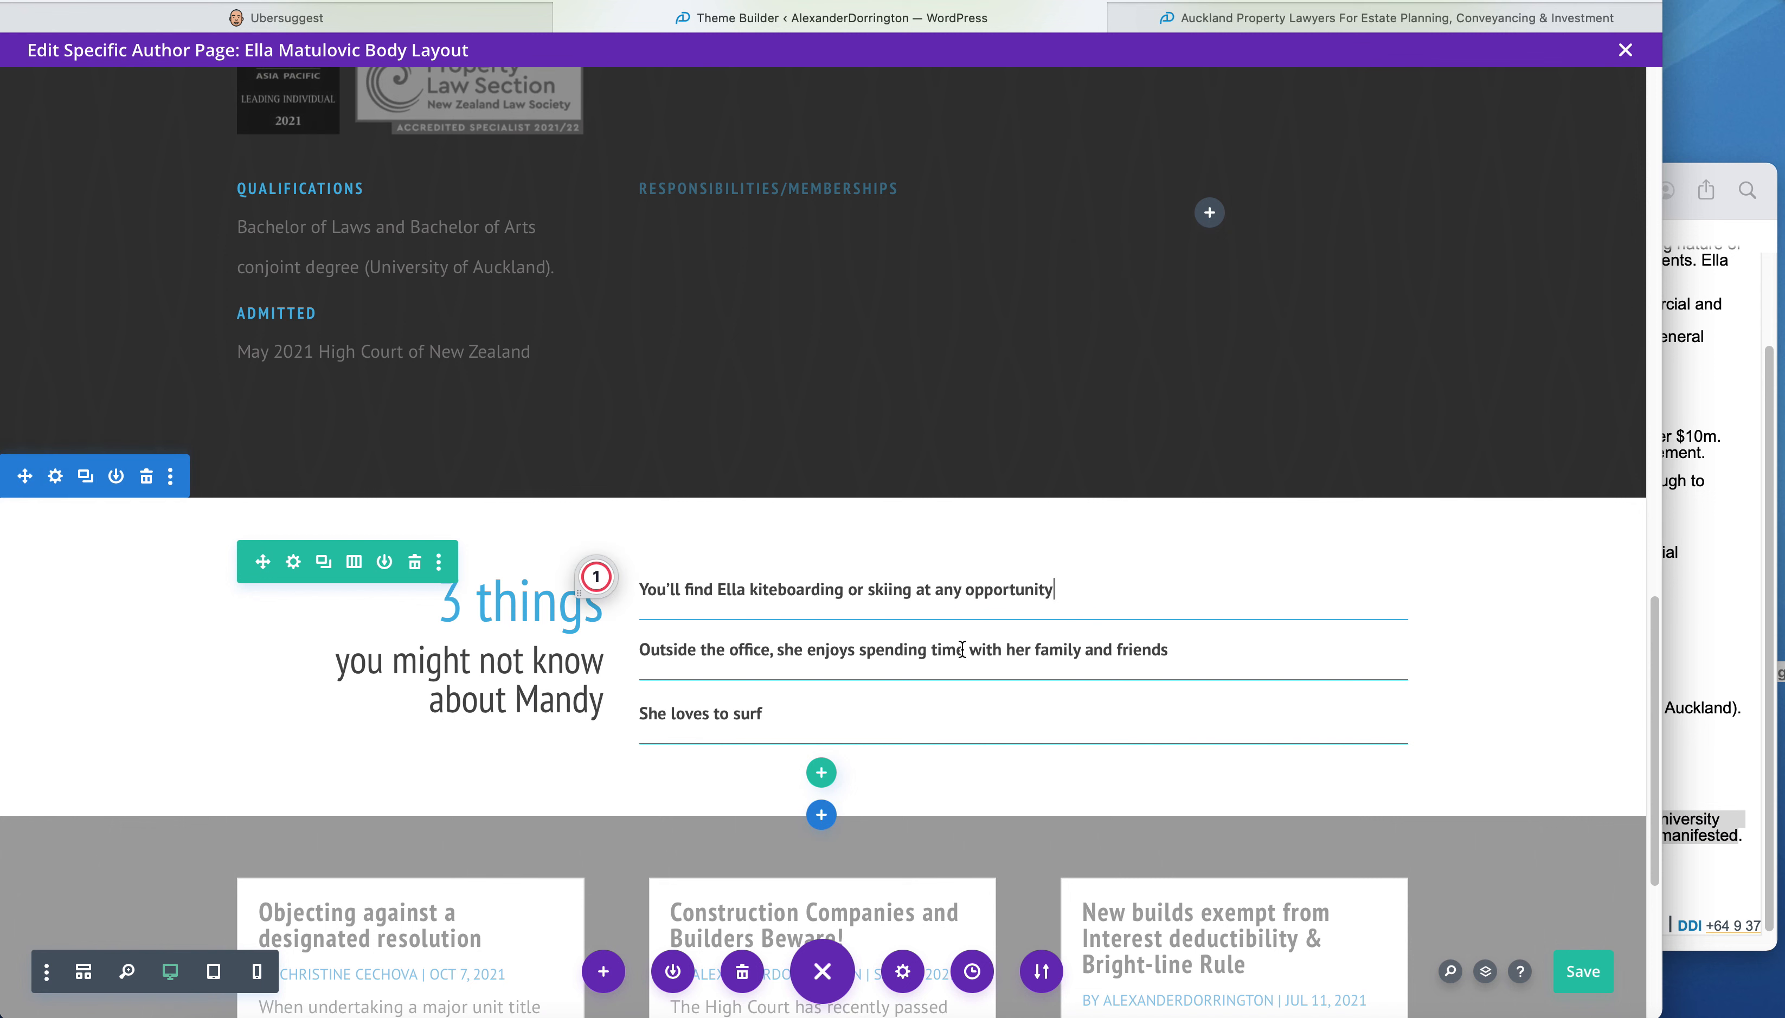
{"action": "left_click_drag", "start_coordinate": [1170, 664], "coordinate": [645, 652]}
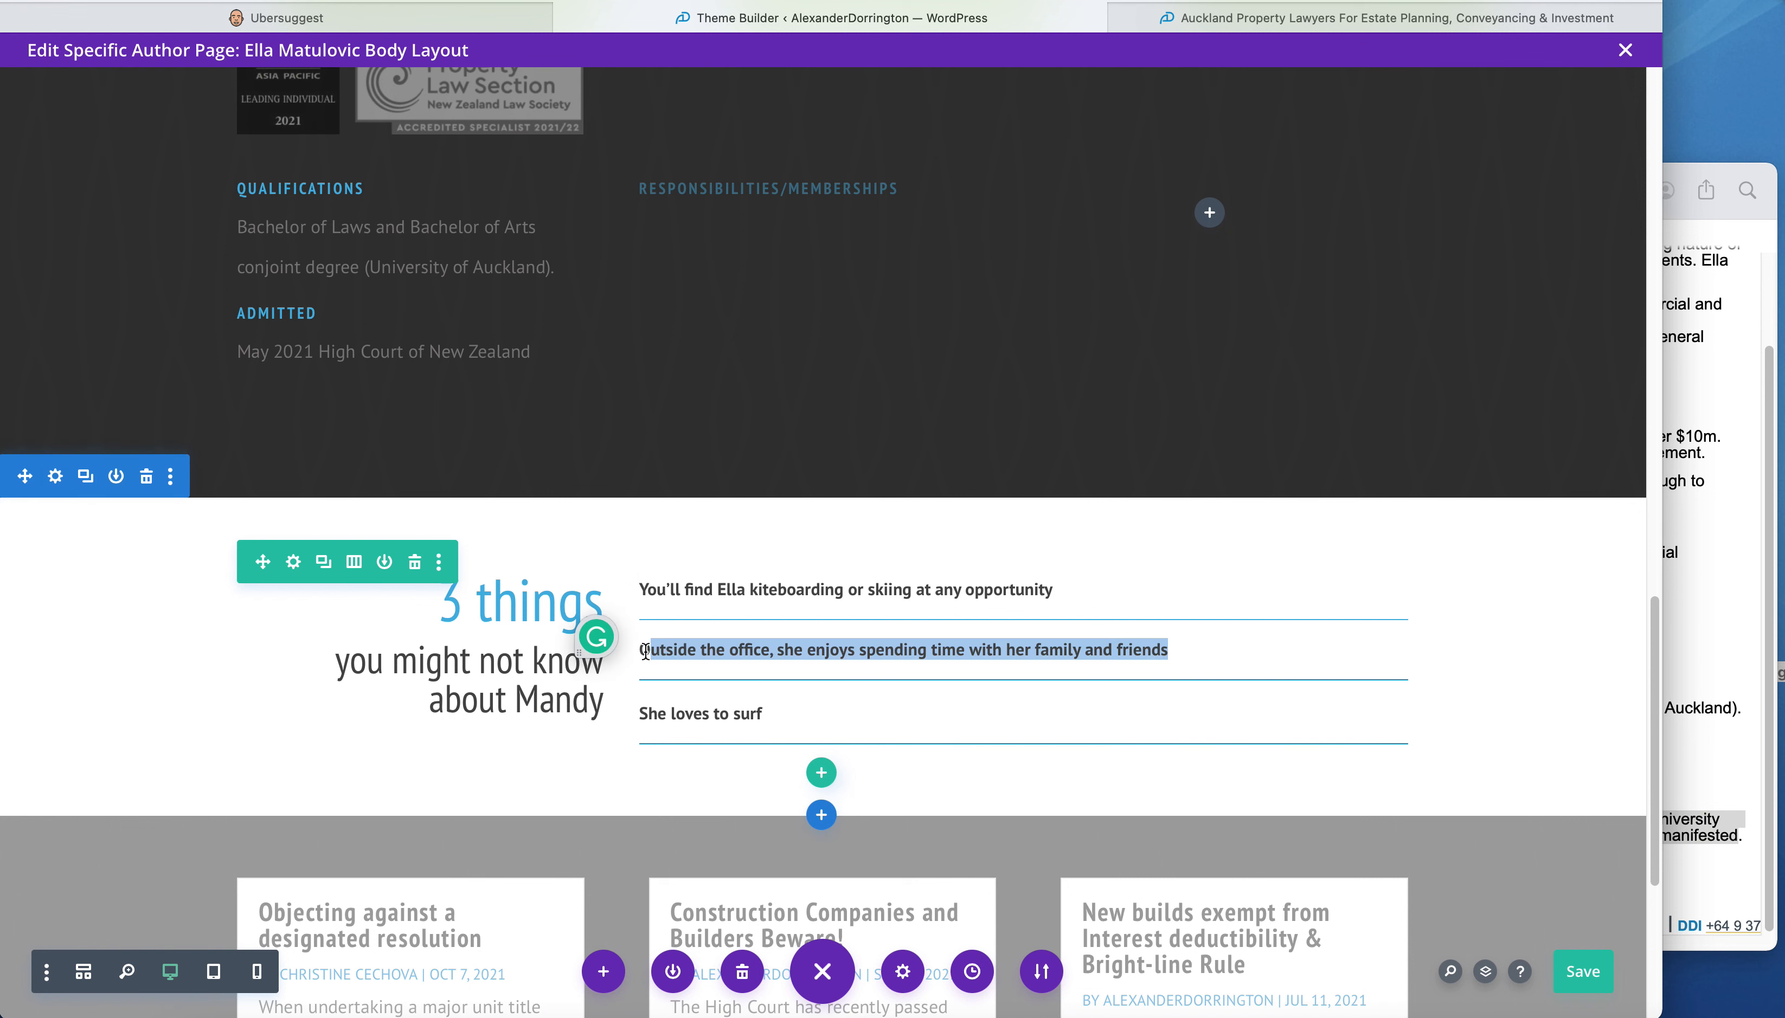
{"action": "key", "text": "ctrl+v"}
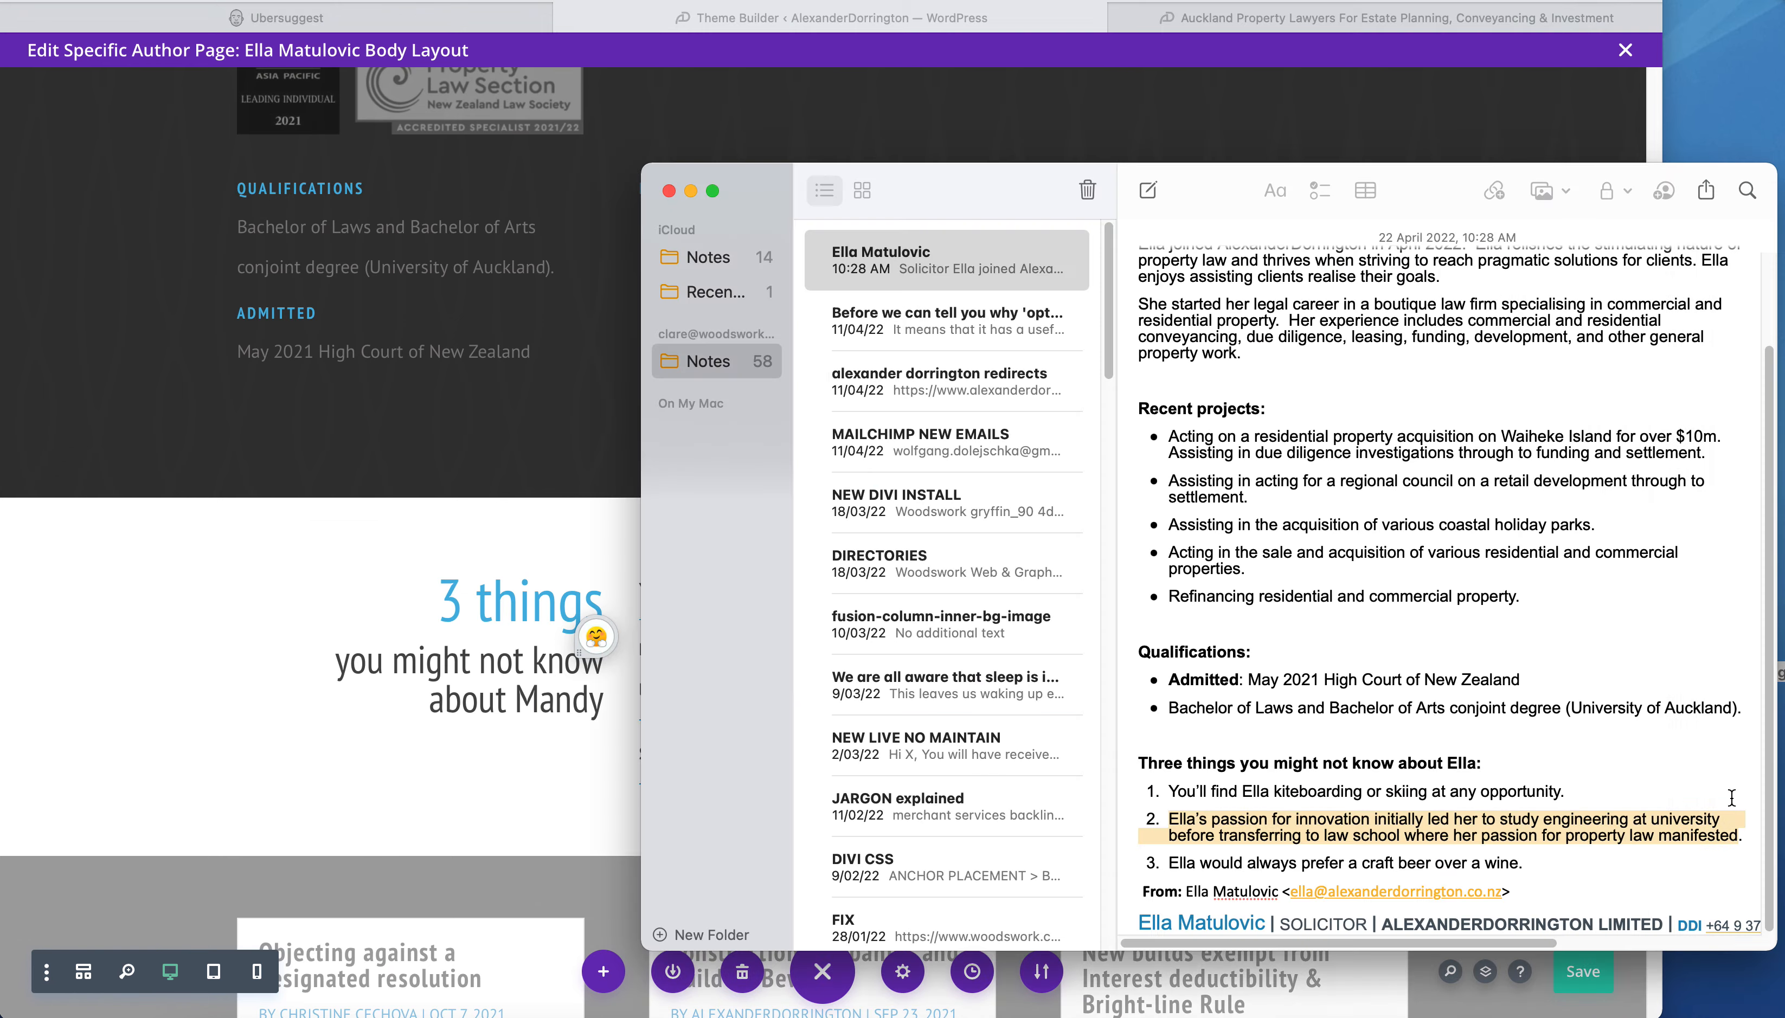
- Replace the third fact, "She loves to surf", with the note's fact about preferring craft beer over wine, and save the text settings
{"action": "left_click", "coordinate": [1733, 664]}
{"action": "mouse_move", "coordinate": [1518, 863]}
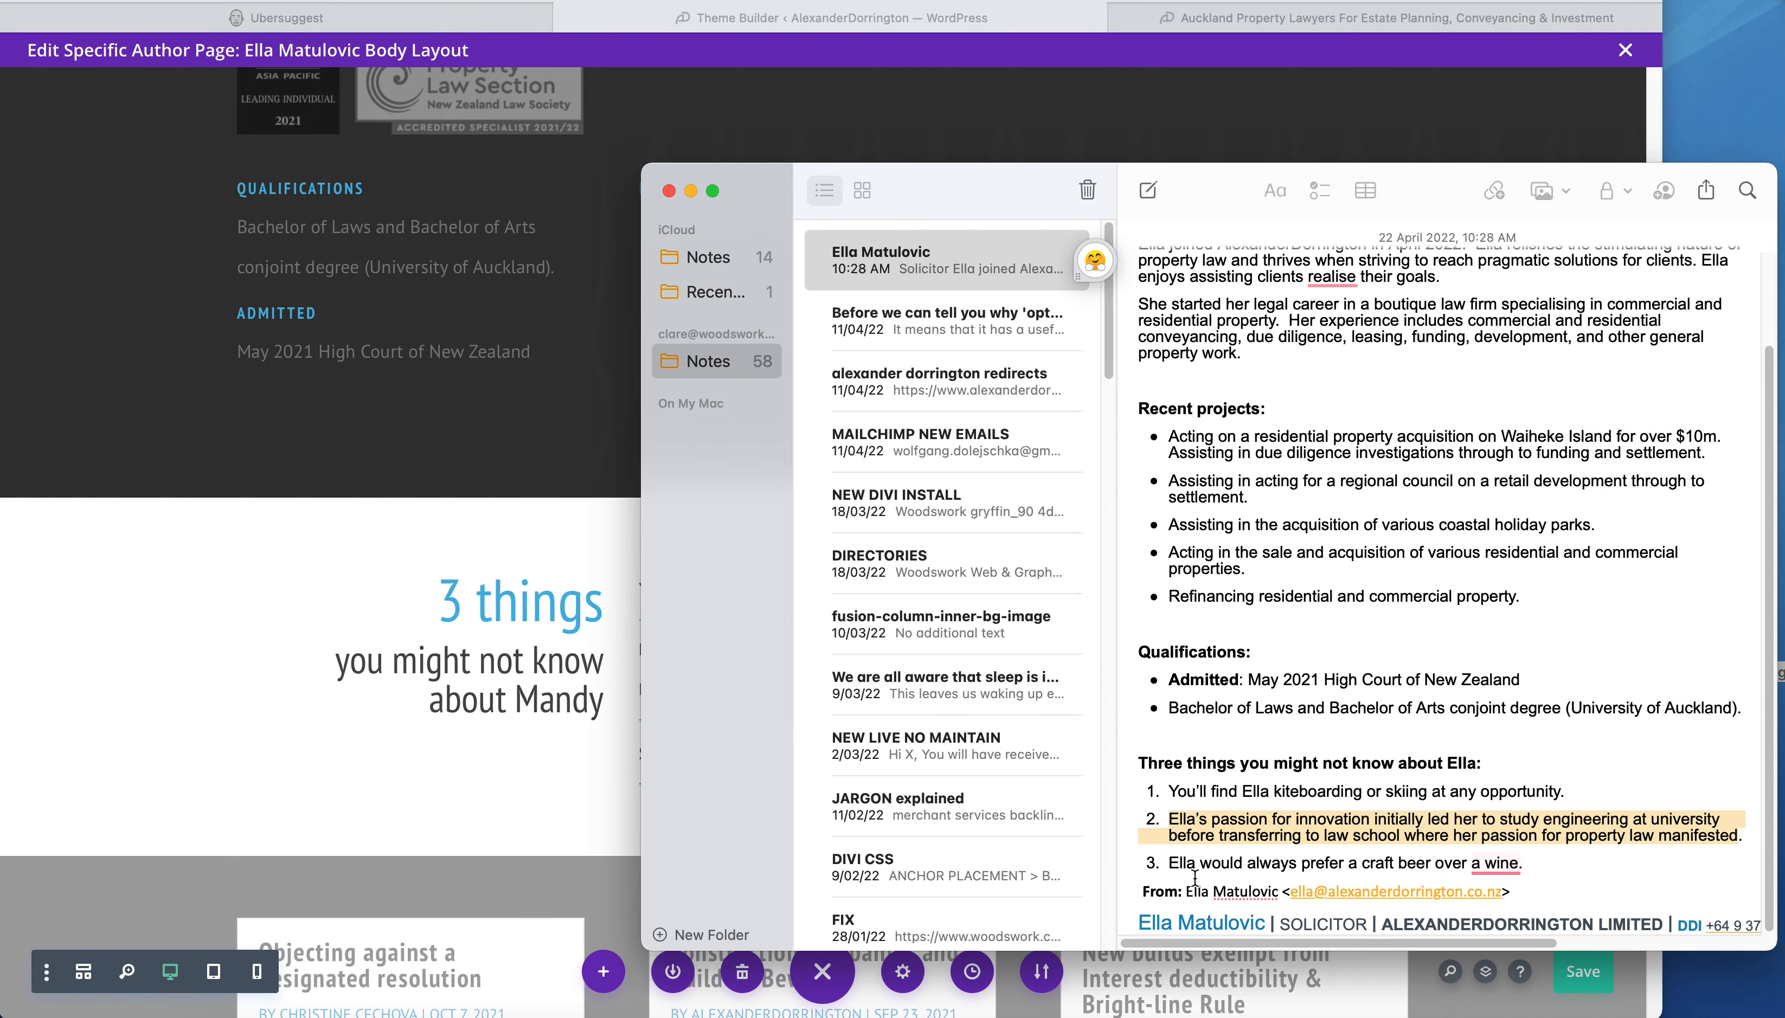
{"action": "left_click_drag", "start_coordinate": [1170, 861], "coordinate": [1497, 862]}
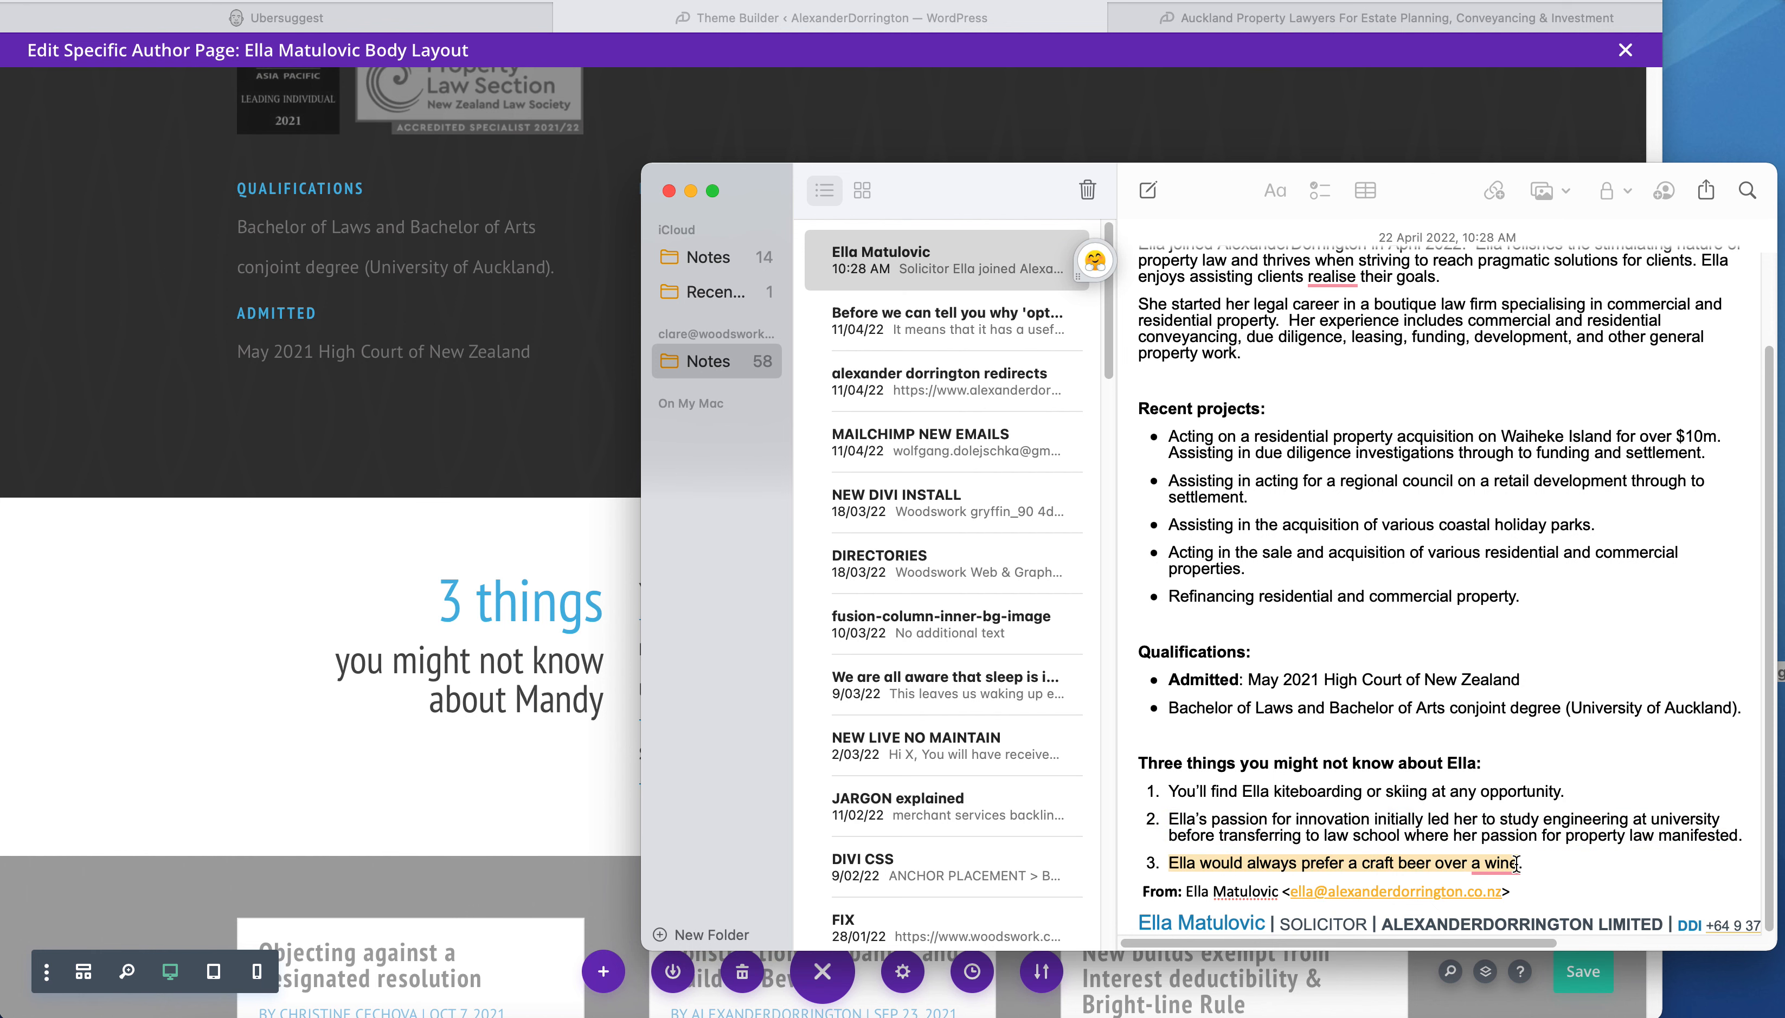
{"action": "left_click", "coordinate": [473, 790]}
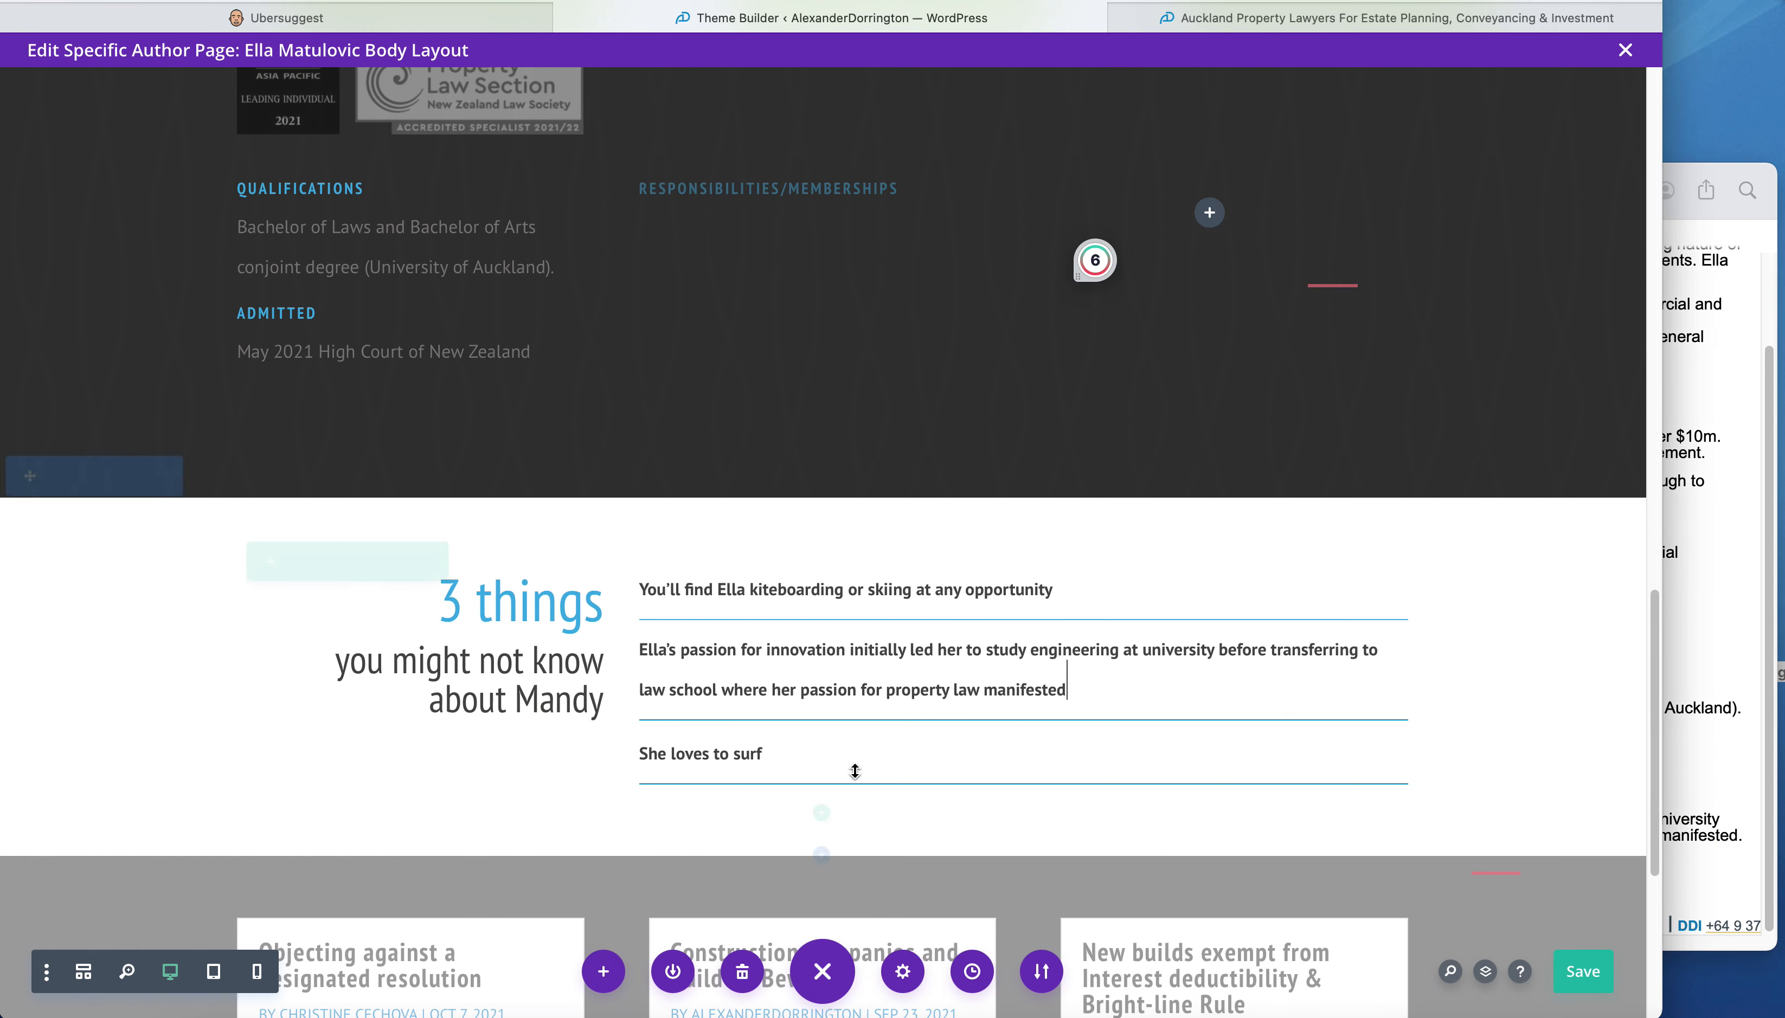
{"action": "mouse_move", "coordinate": [817, 758]}
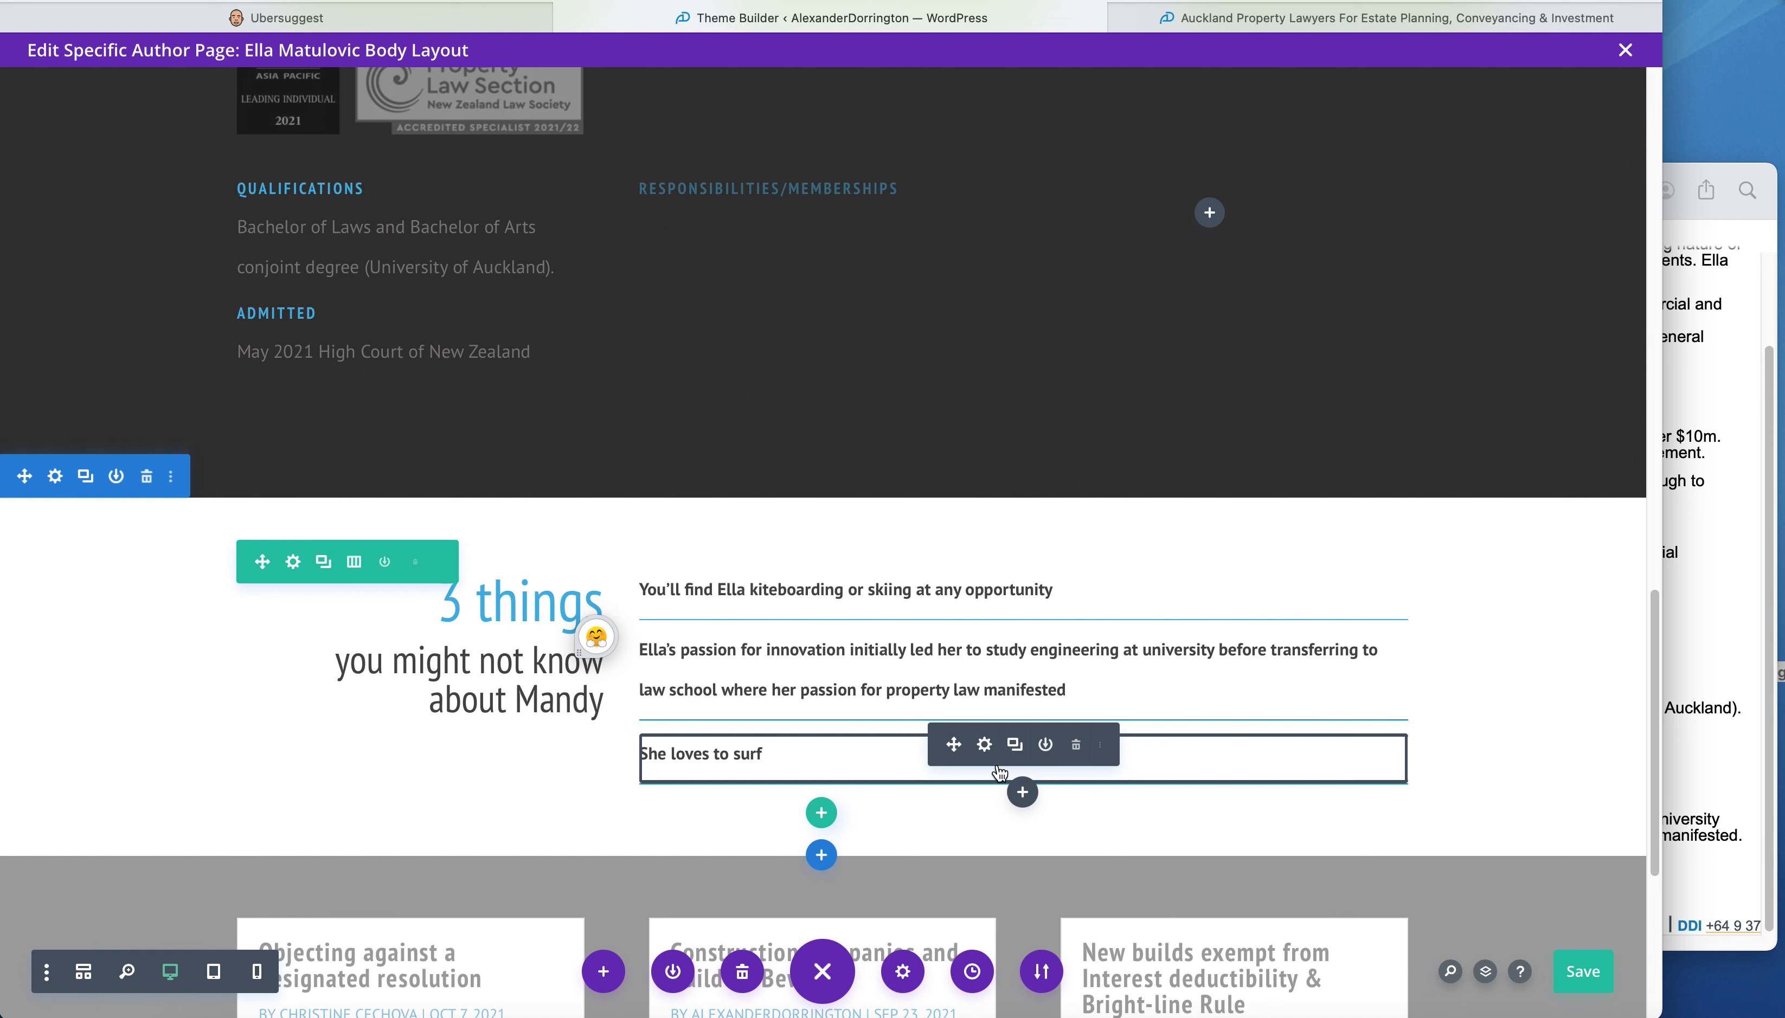
{"action": "left_click", "coordinate": [985, 745]}
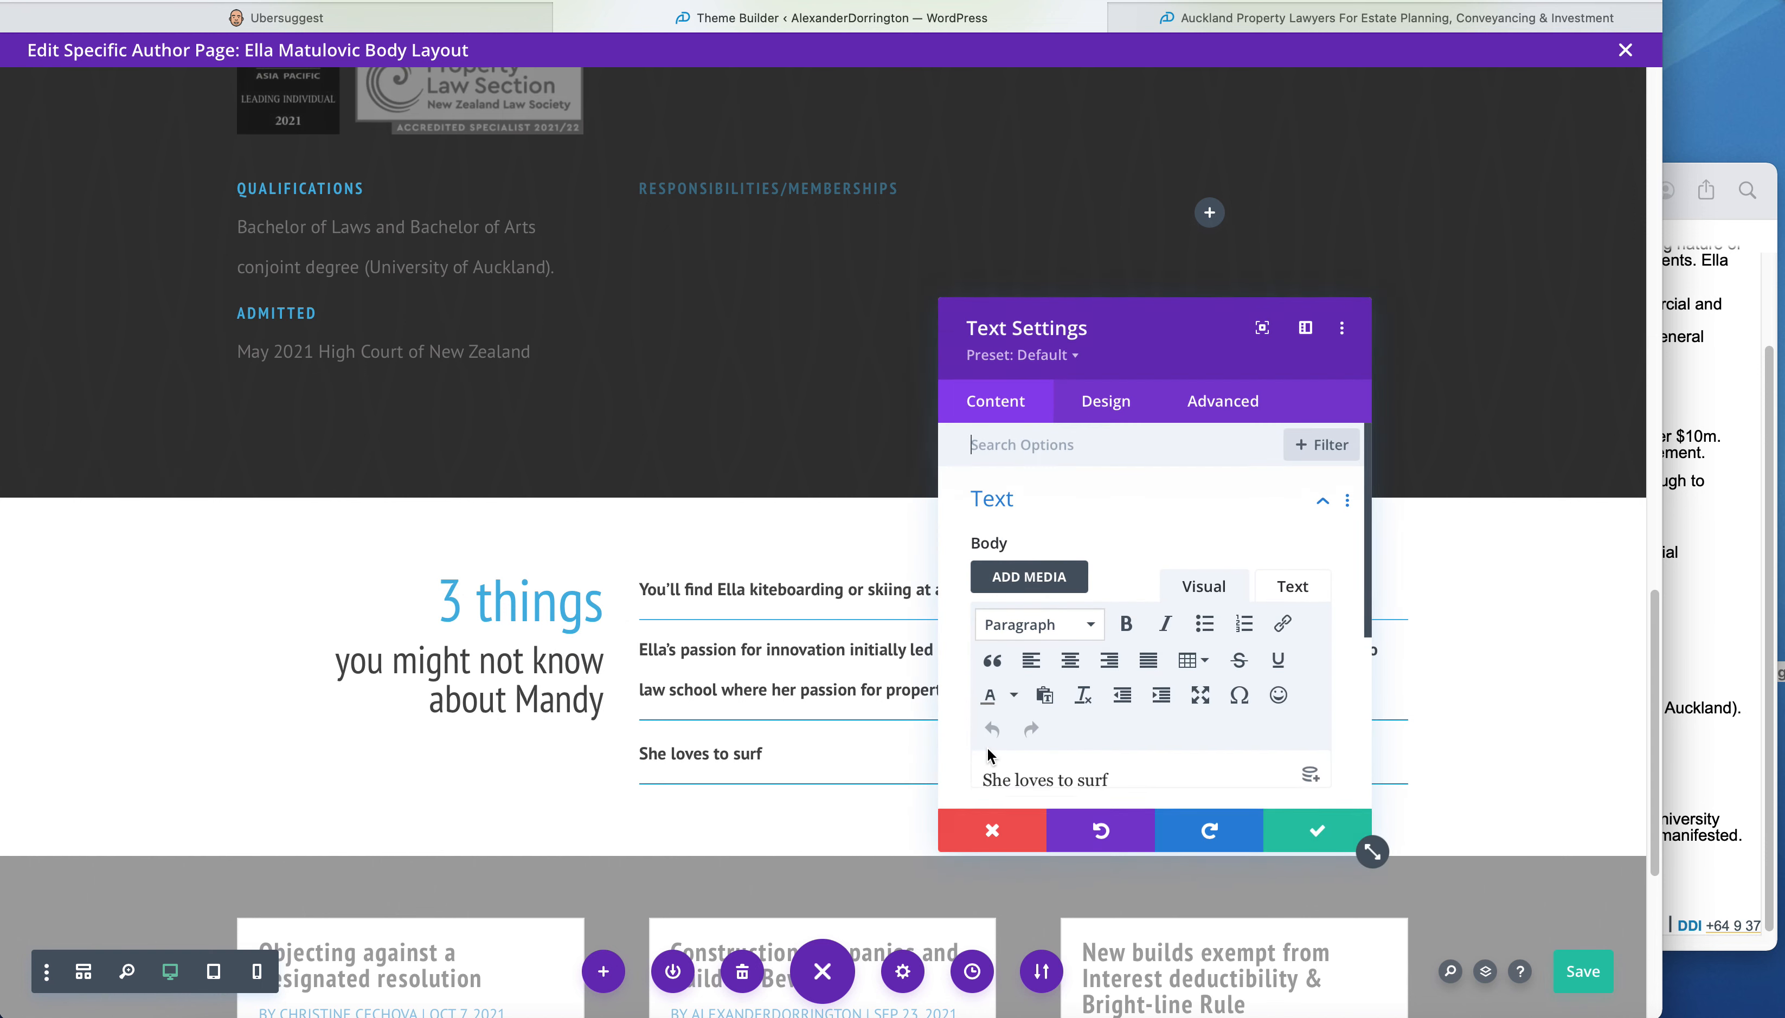
{"action": "left_click_drag", "start_coordinate": [1124, 780], "coordinate": [914, 773]}
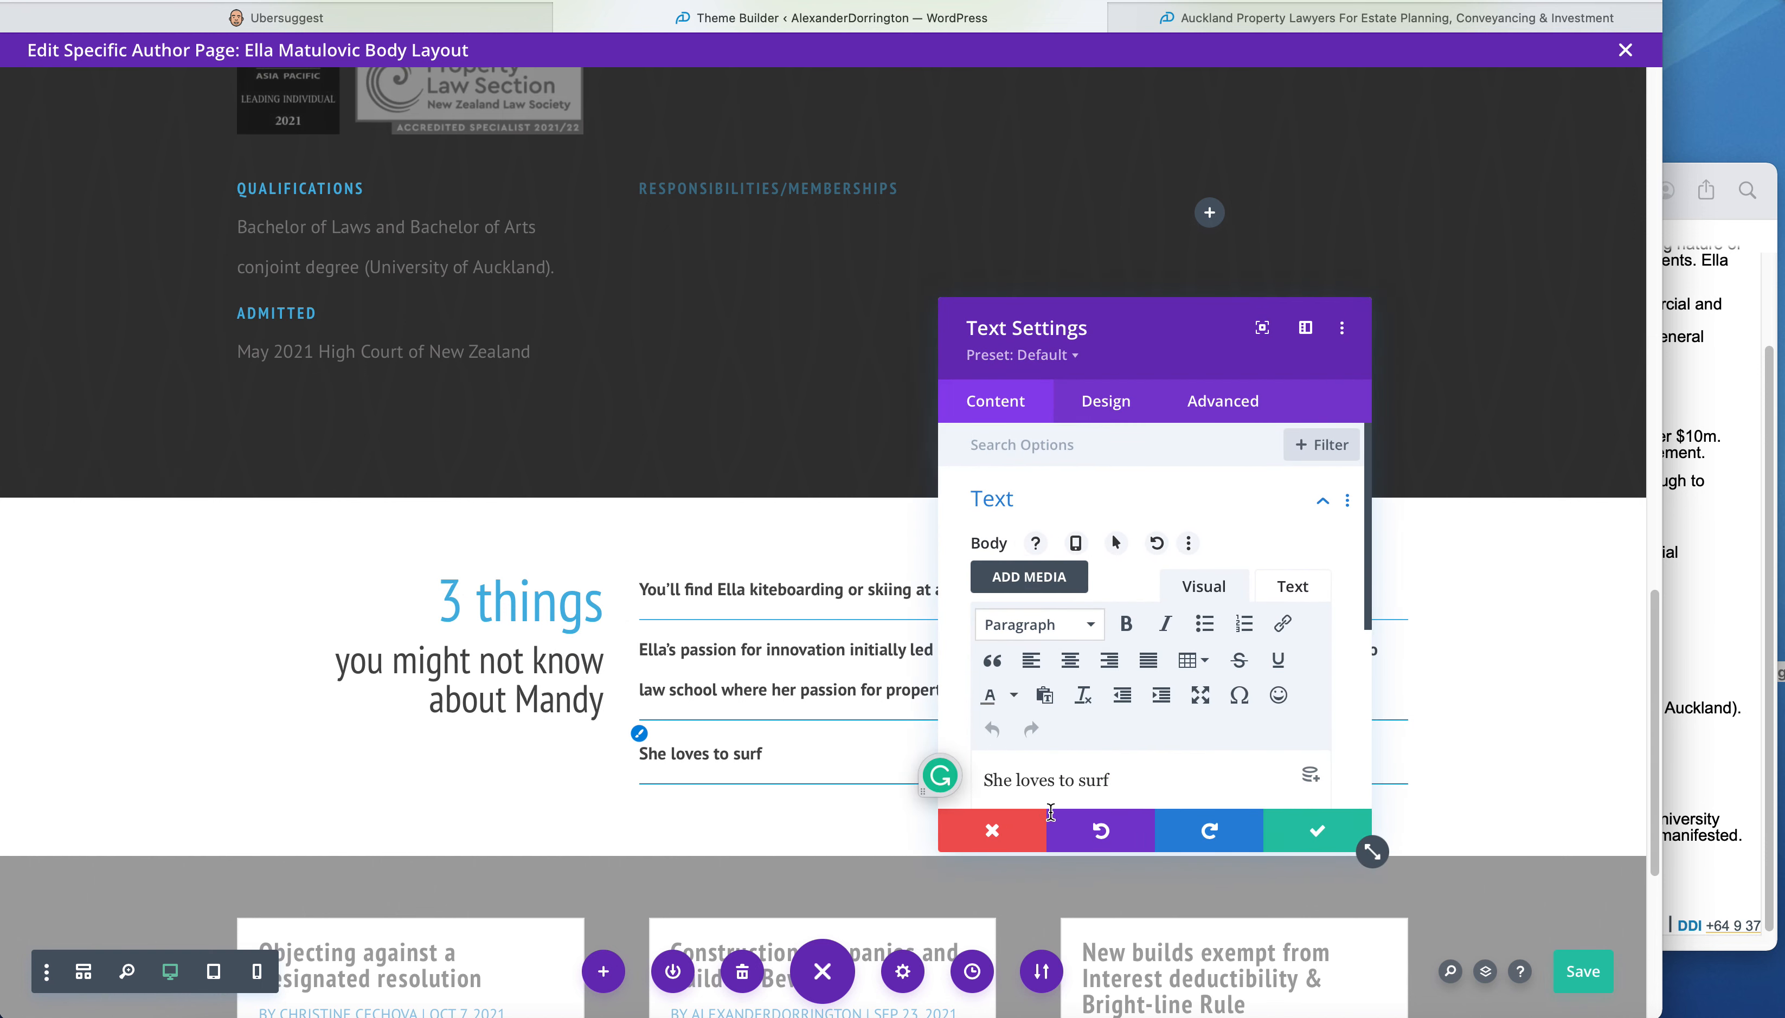
{"action": "type", "text": "Ella would always prefer a craft beer over a wine"}
{"action": "left_click", "coordinate": [1306, 838]}
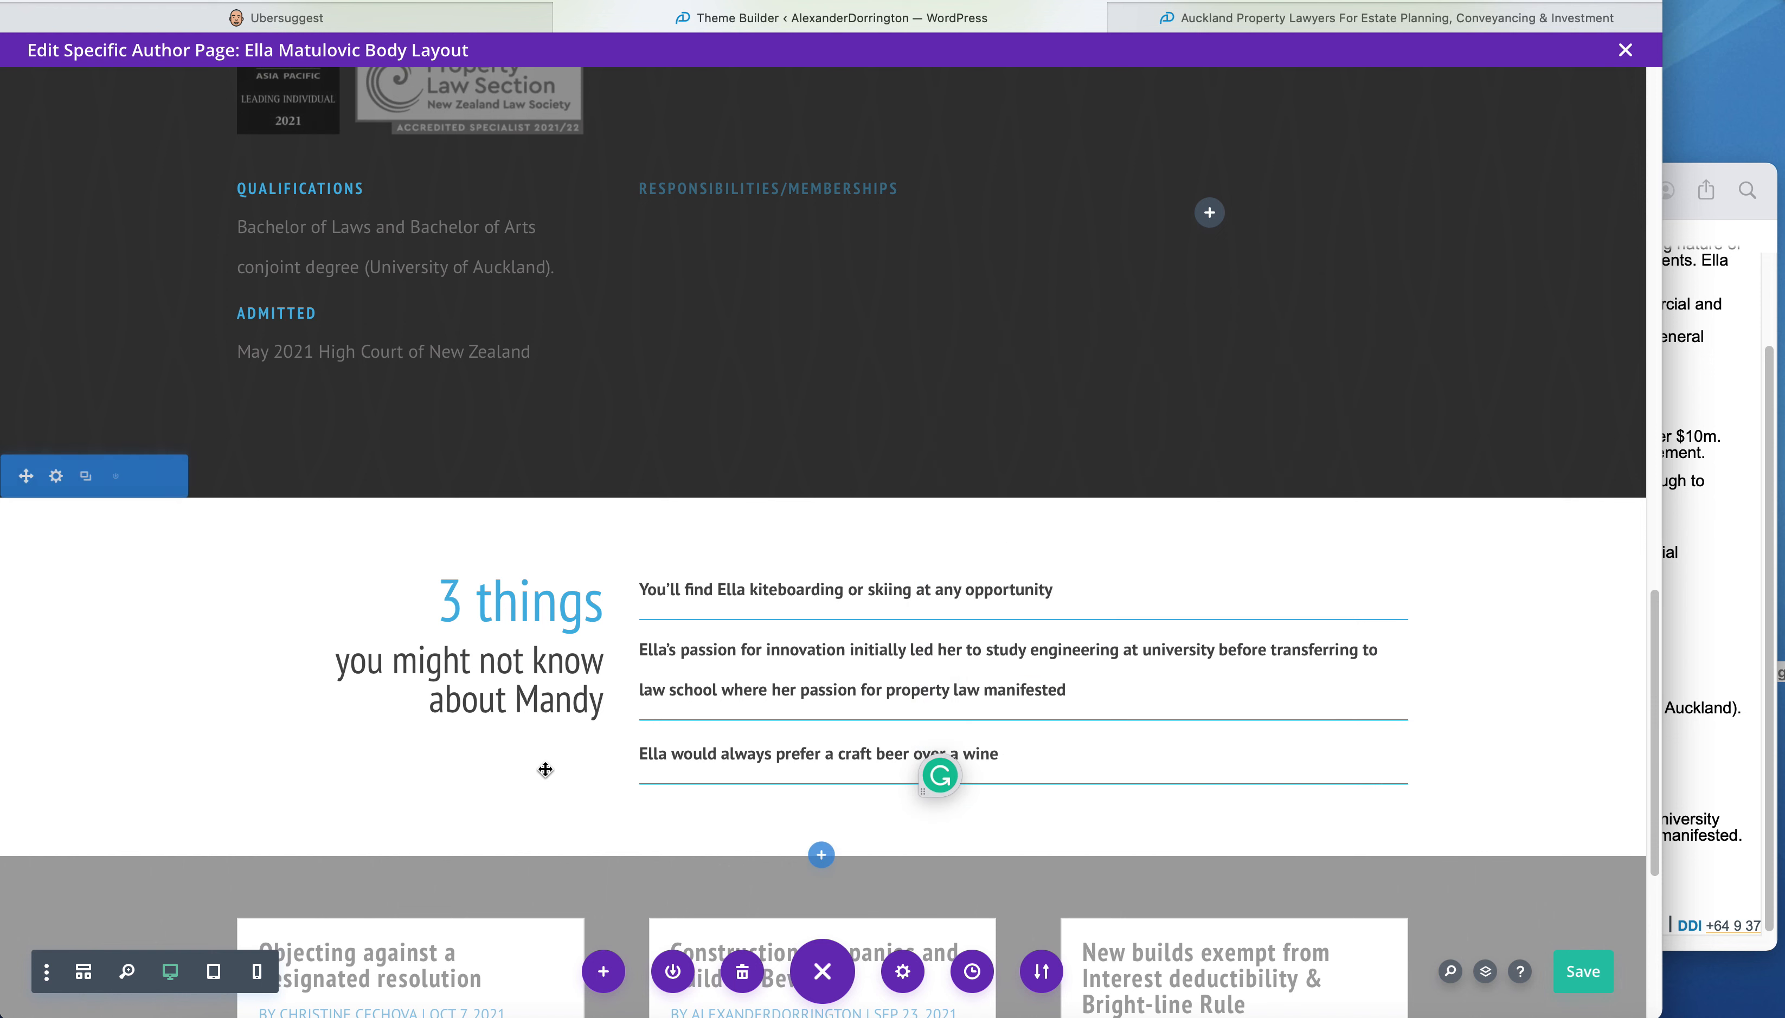
- Replace the previous solicitor's name in the "3 things you might not know about" heading with the new solicitor's first name and save the layout
{"action": "double_click", "coordinate": [545, 703]}
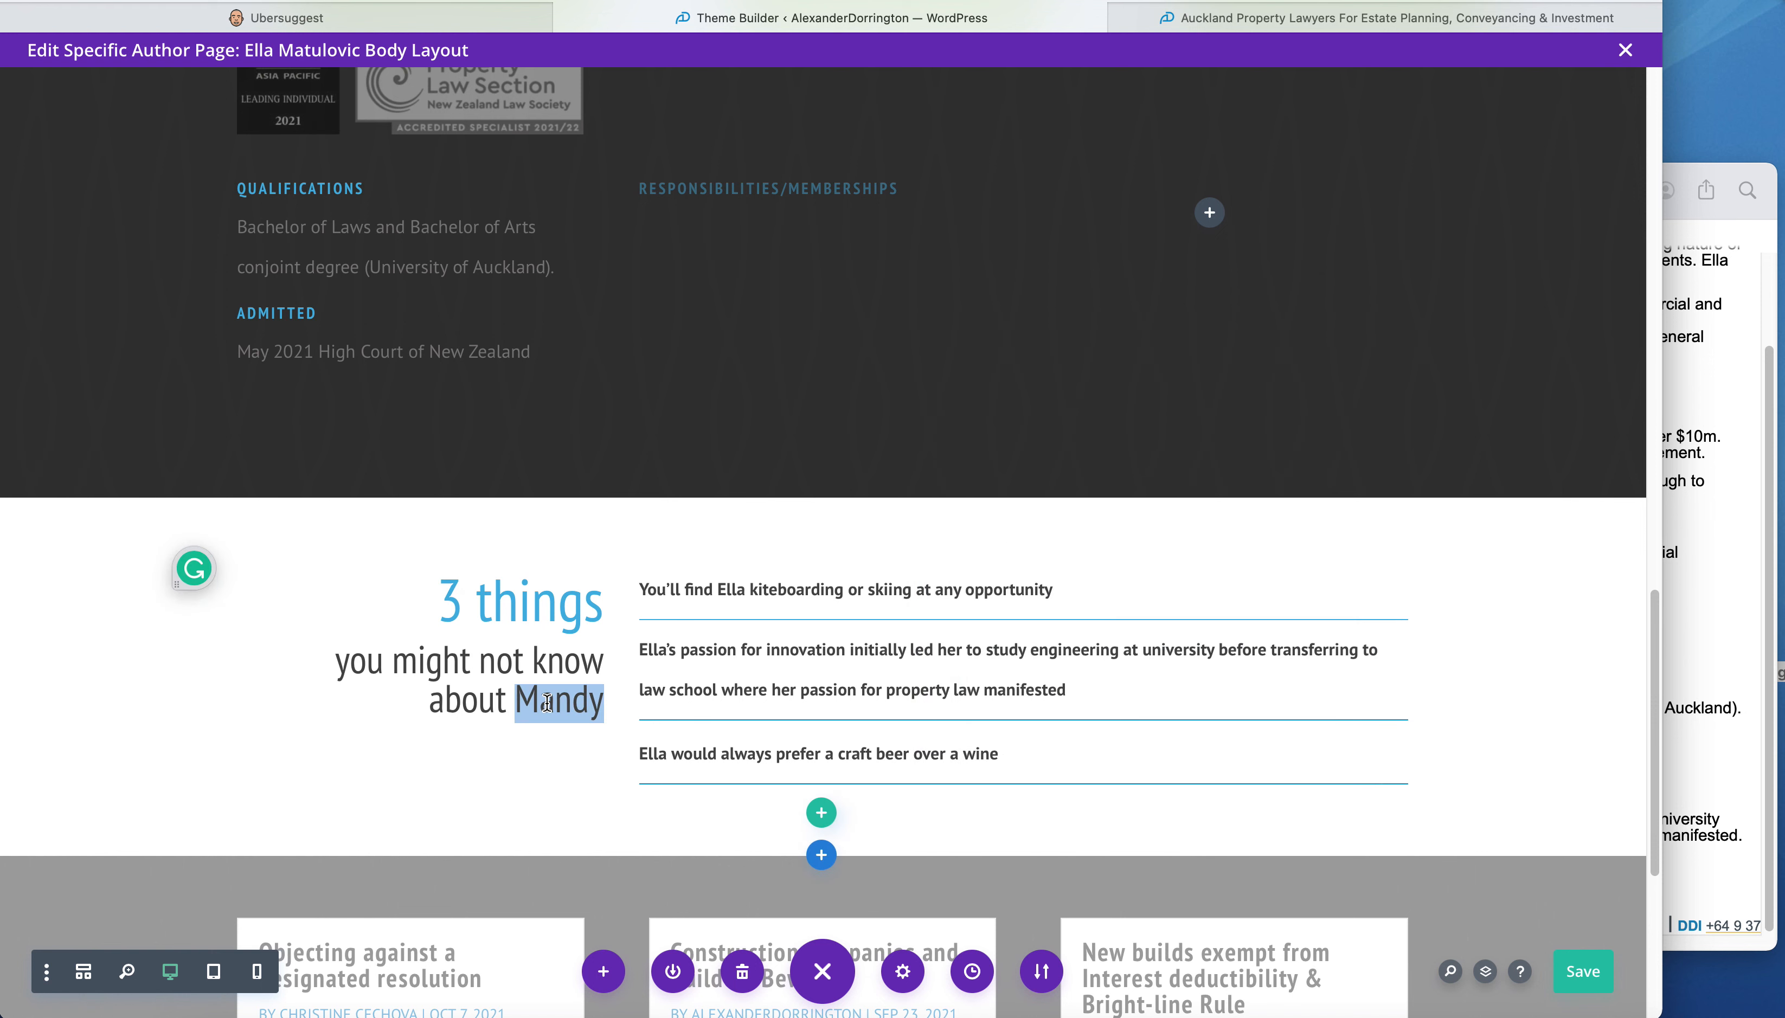
{"action": "type", "text": "Ella"}
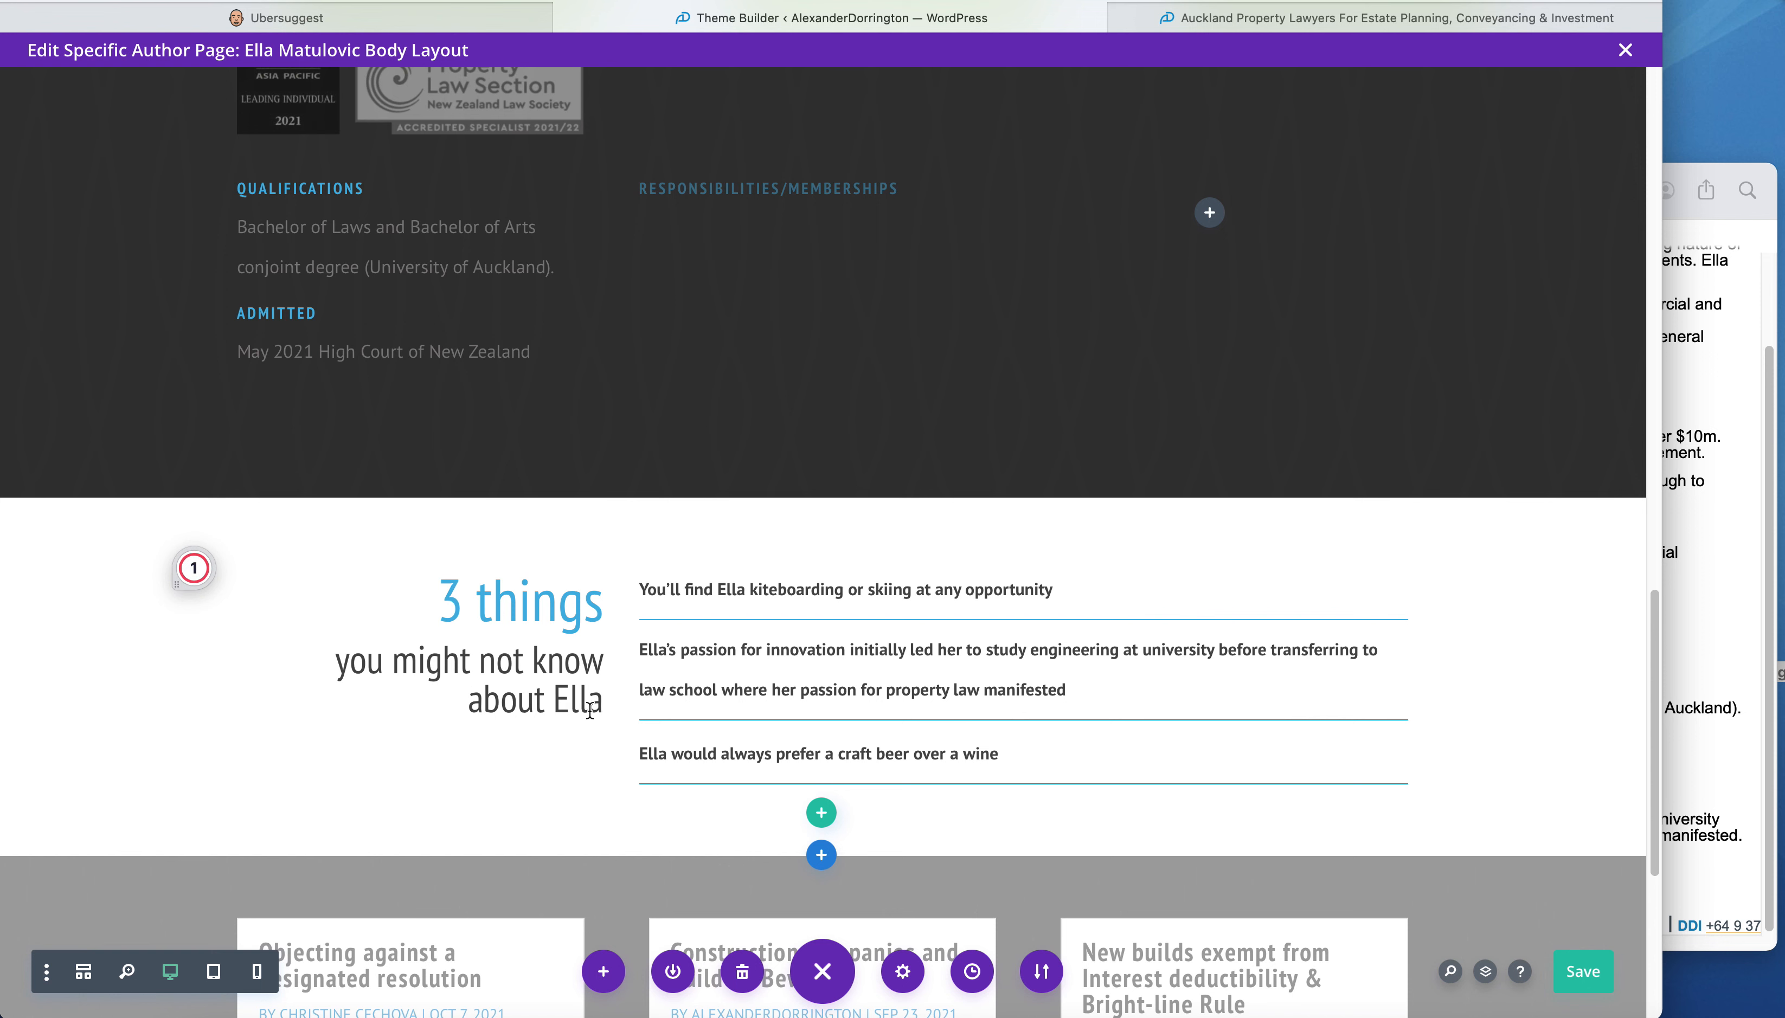
{"action": "left_click", "coordinate": [1581, 976]}
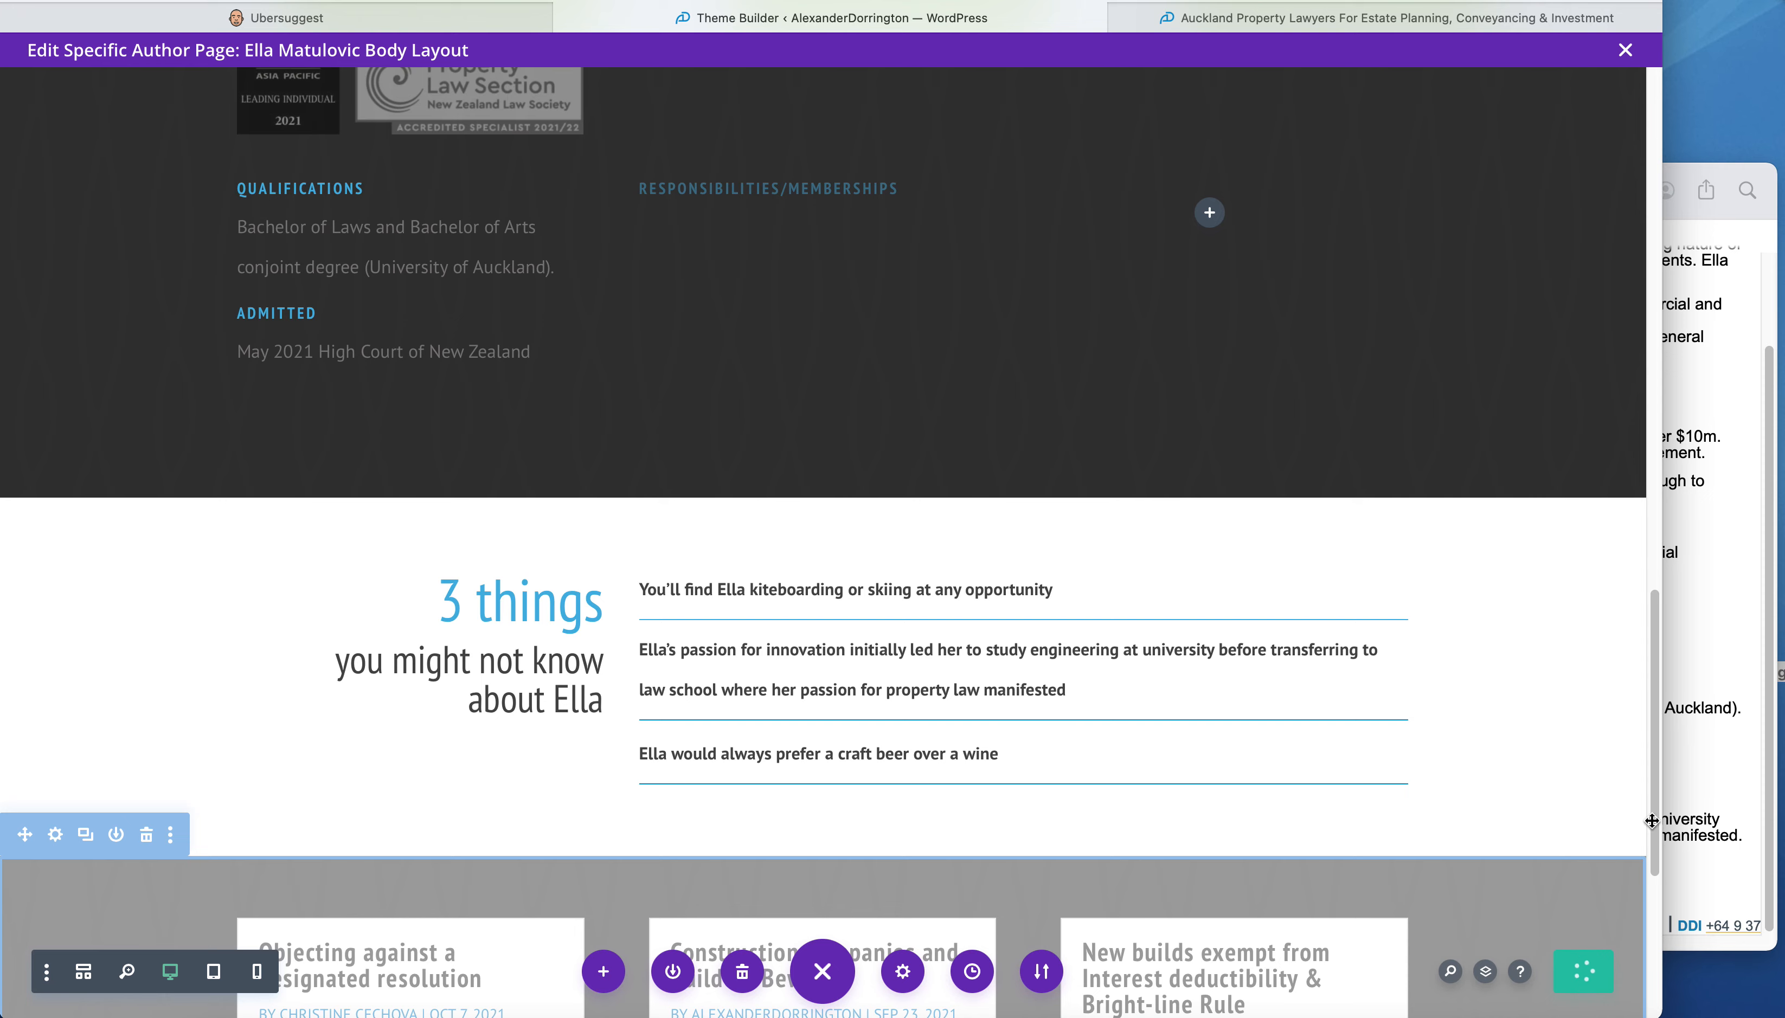
- Save the author page layout, switch to Notes and copy the new solicitor's direct-dial number without its country code from the note's signature
{"action": "left_click_drag", "start_coordinate": [1654, 739], "coordinate": [1632, 410]}
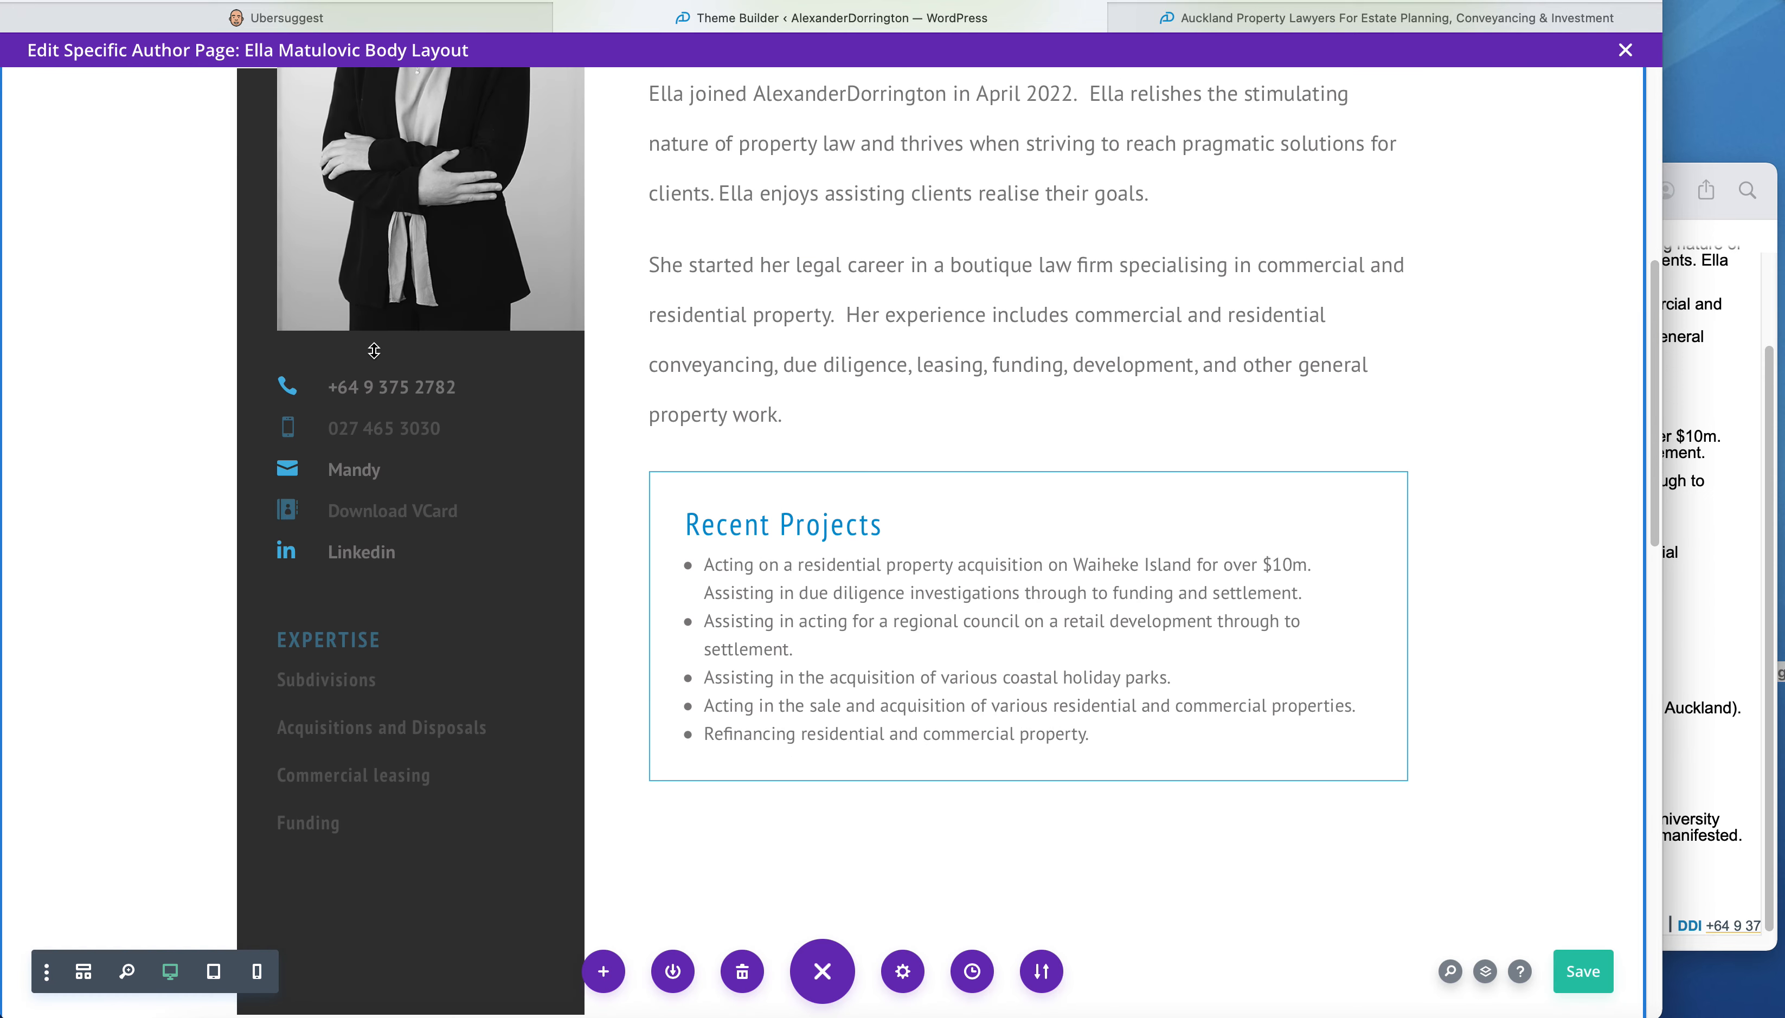
{"action": "key", "text": "super+s"}
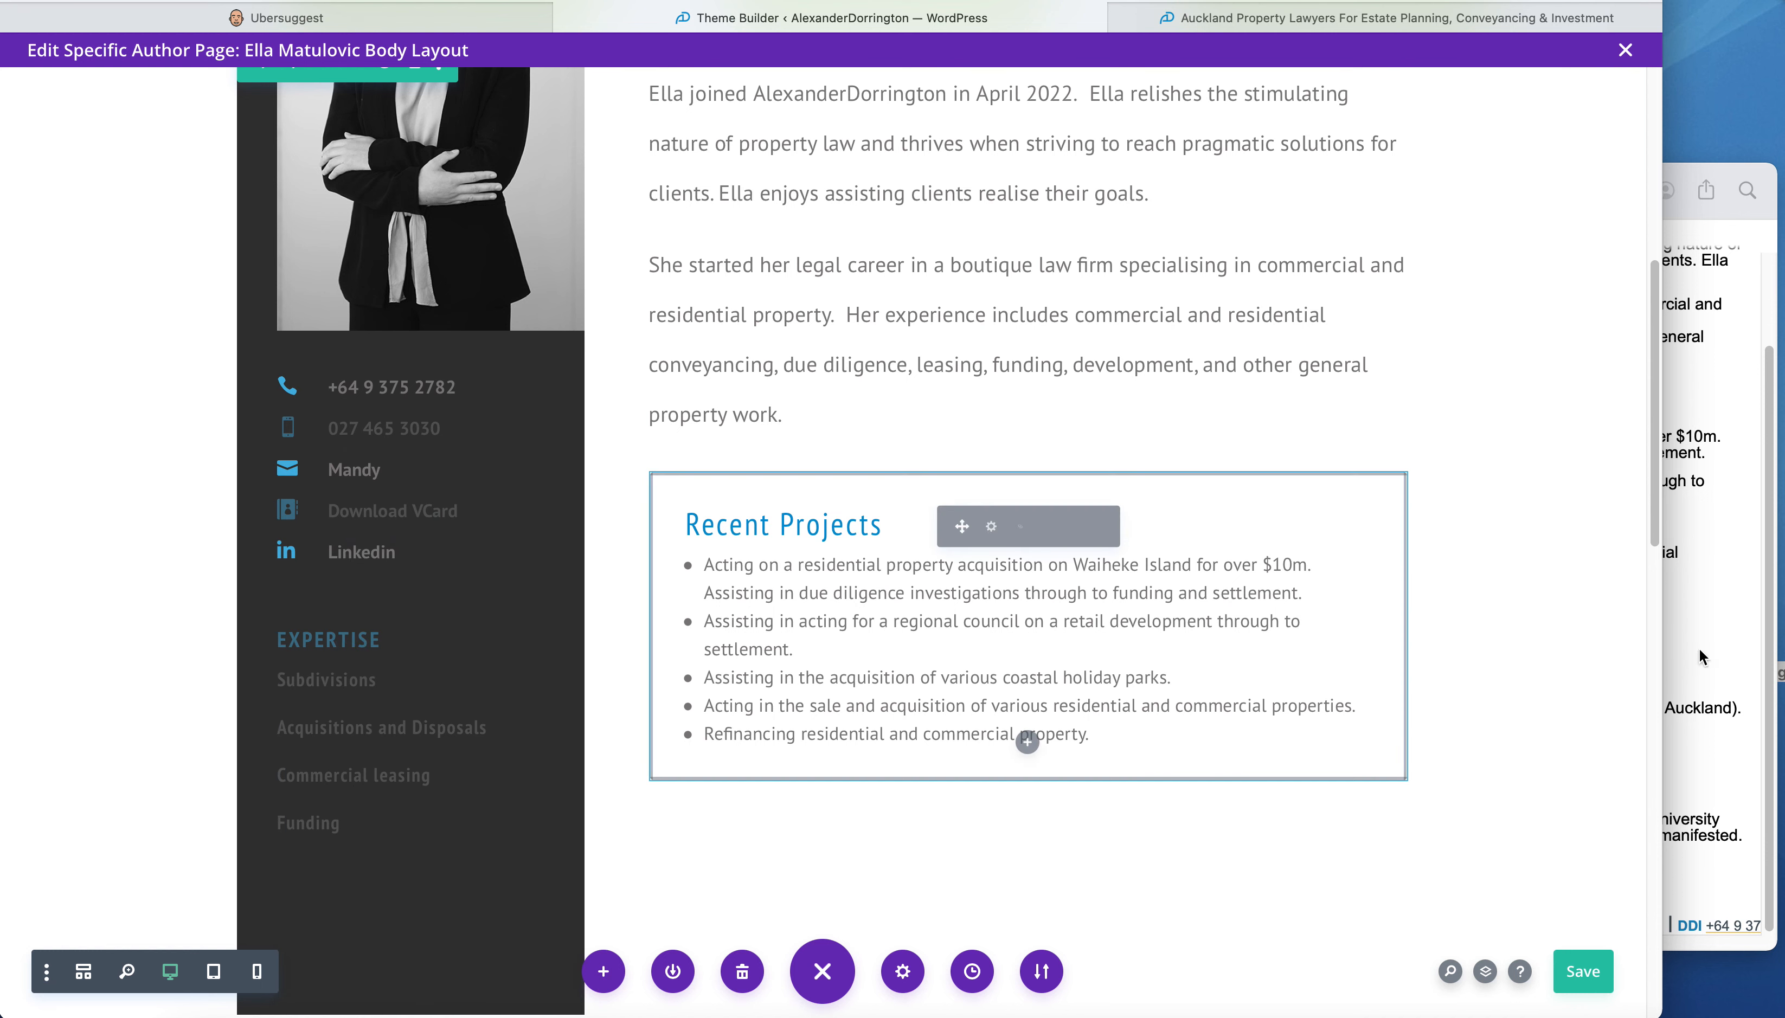
{"action": "left_click", "coordinate": [1670, 701]}
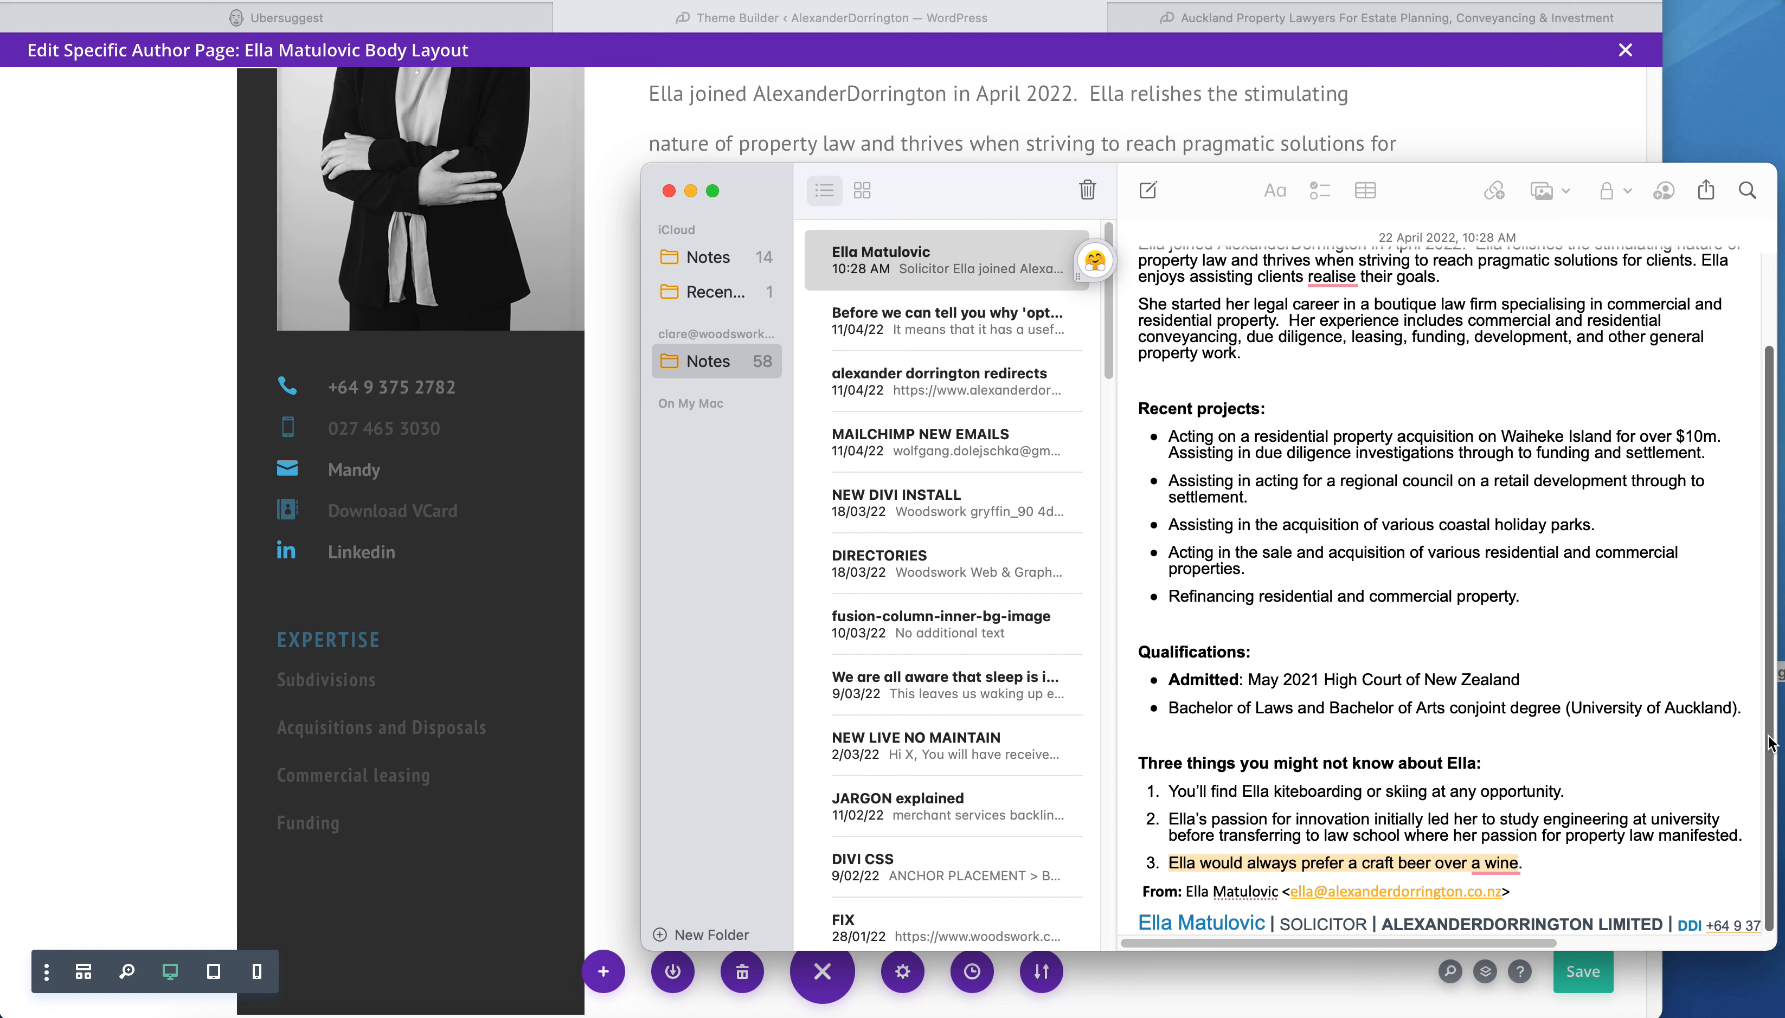
{"action": "scroll", "coordinate": [1589, 879], "scroll_direction": "right", "scroll_amount": 5}
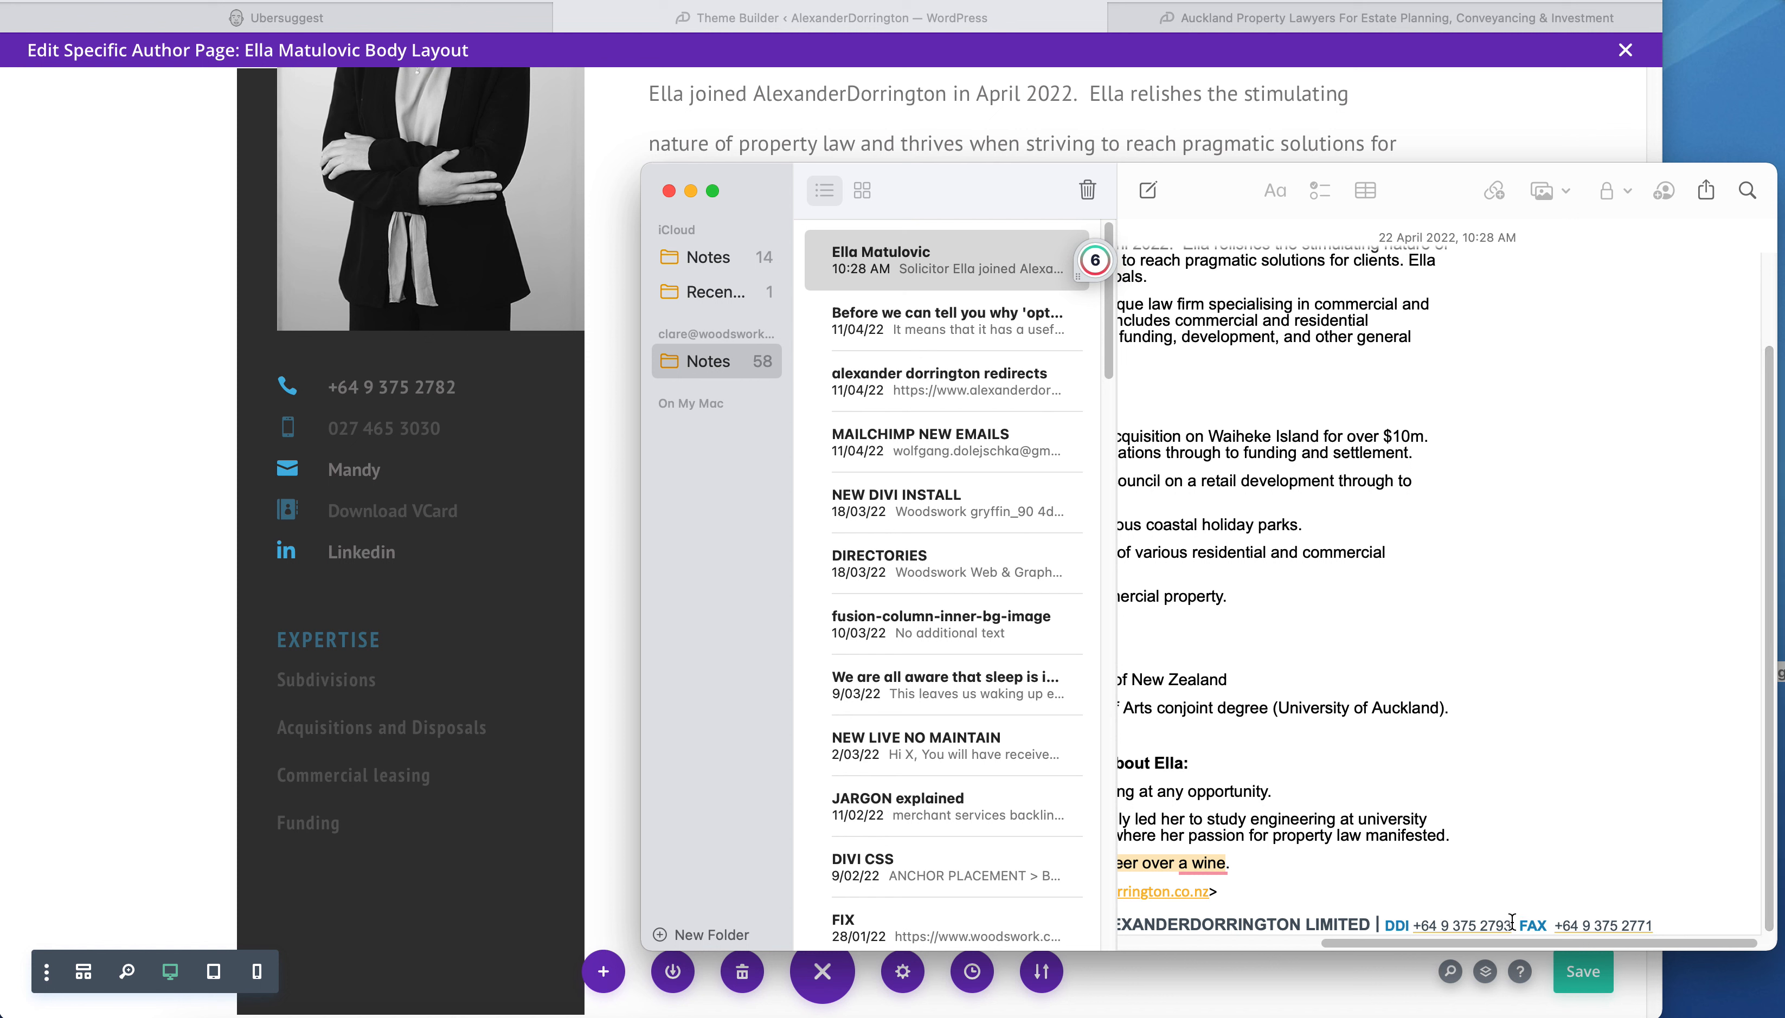
{"action": "left_click_drag", "start_coordinate": [1511, 921], "coordinate": [1425, 929]}
{"action": "key", "text": "super+c"}
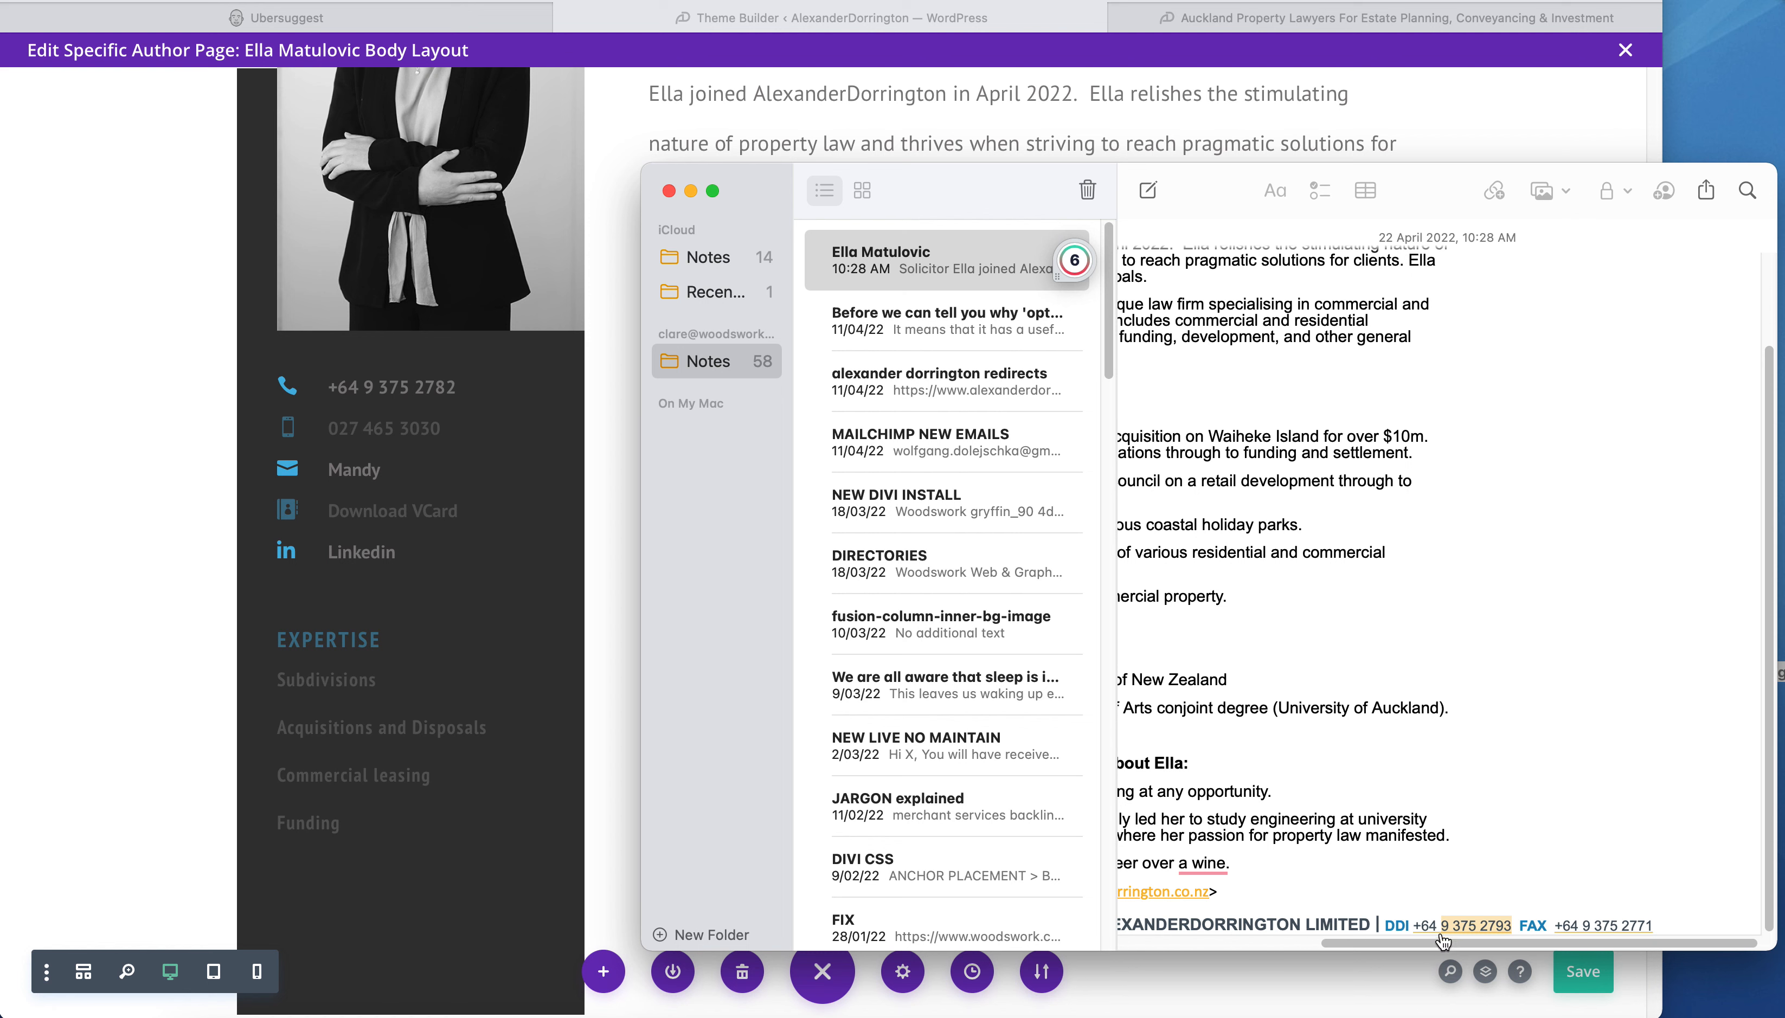
- Open the sidebar phone blurb's settings and try to paste the copied number over the digits after the country code
{"action": "left_click", "coordinate": [479, 437]}
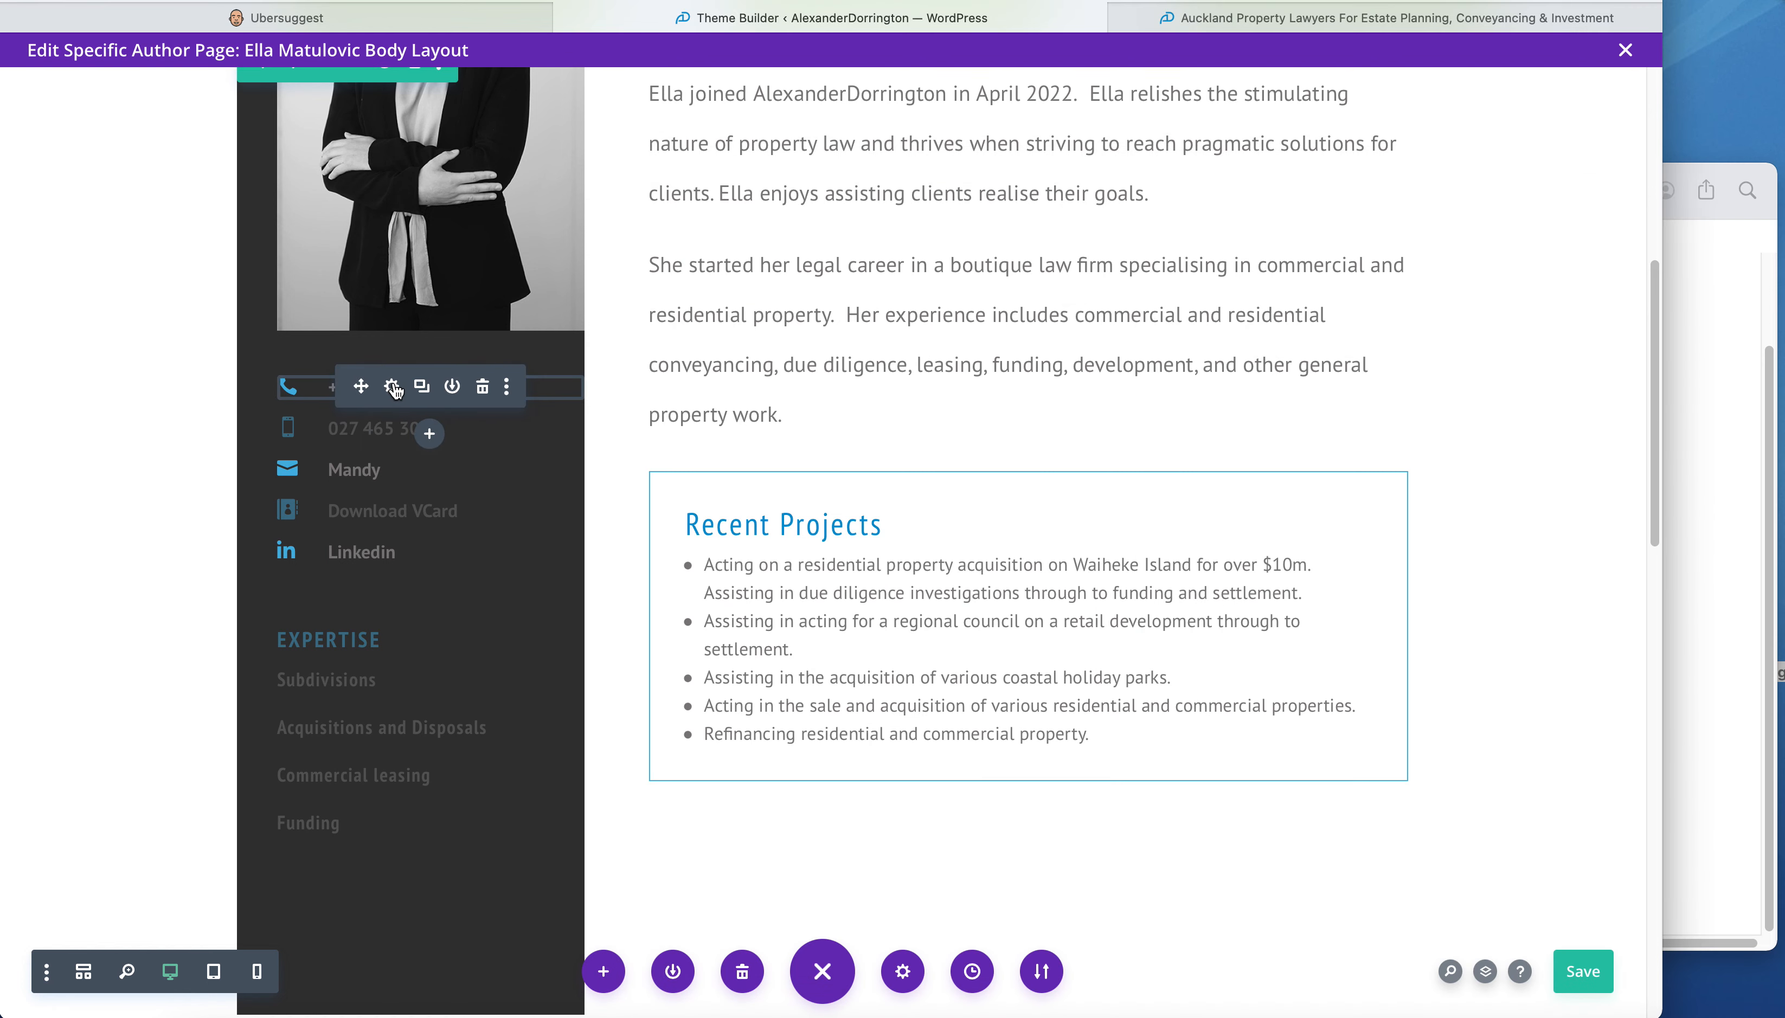
{"action": "left_click", "coordinate": [400, 388]}
{"action": "scroll", "coordinate": [1282, 649], "scroll_direction": "down", "scroll_amount": 5}
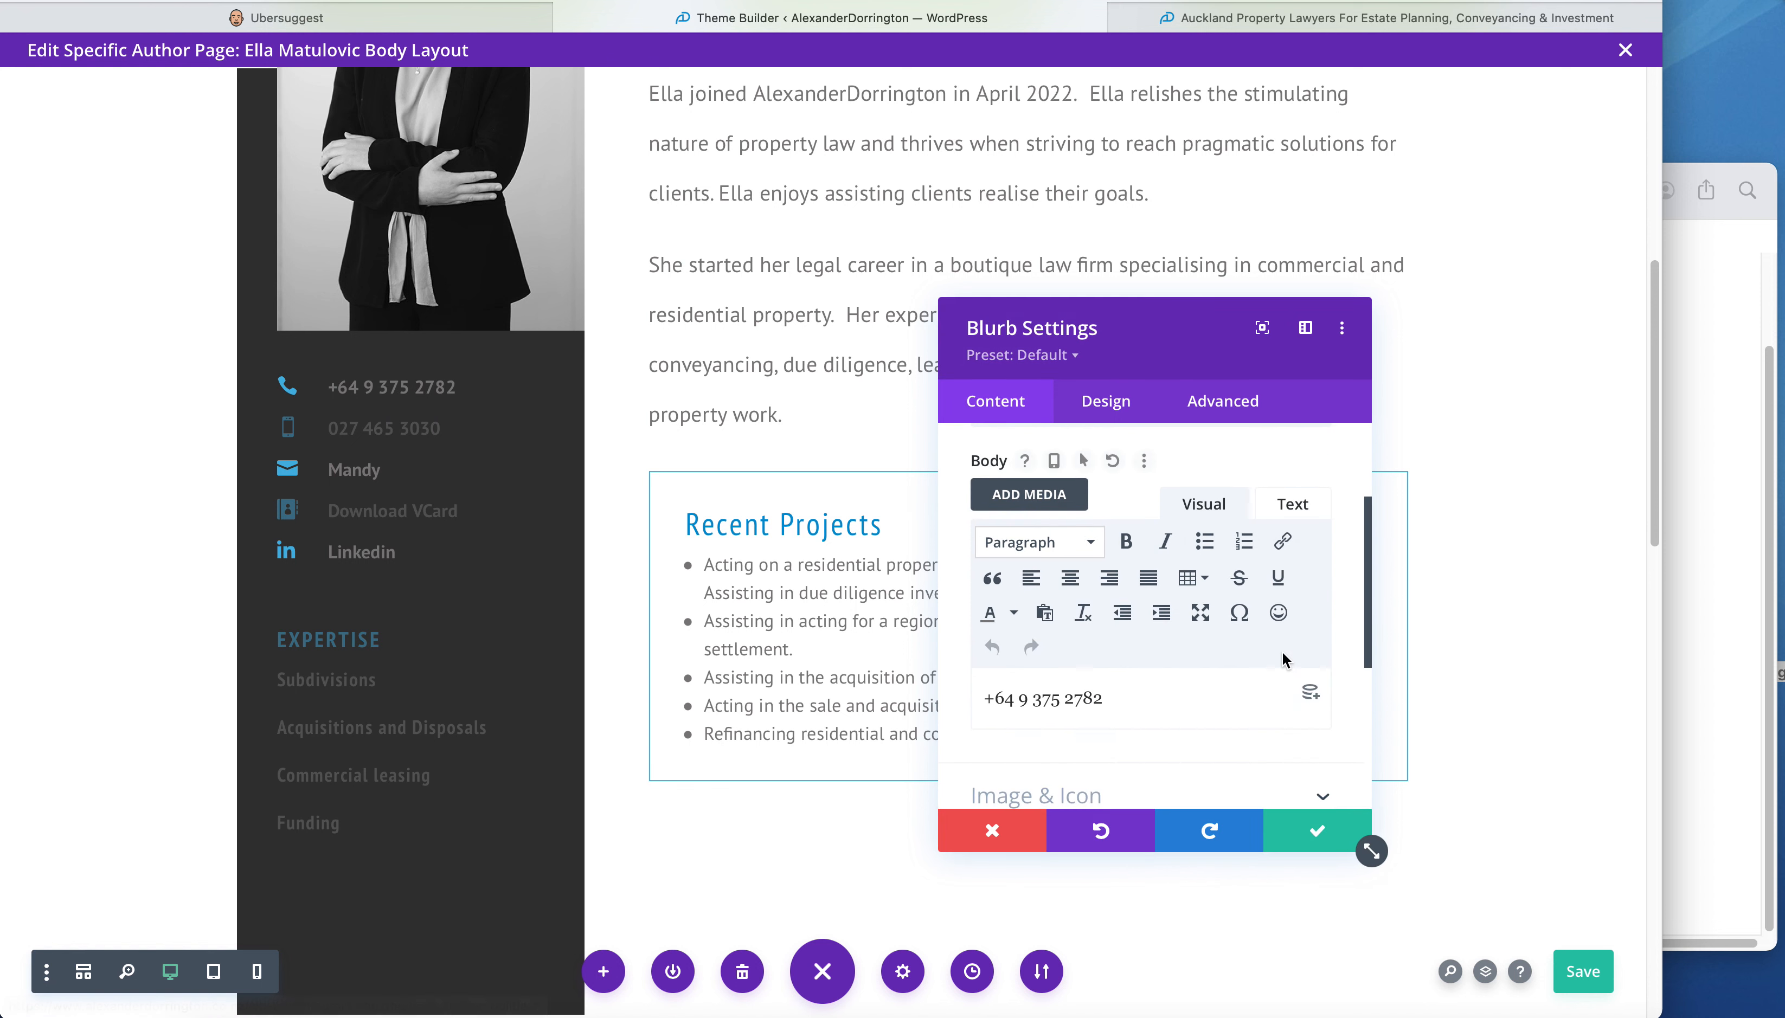
{"action": "left_click_drag", "start_coordinate": [1155, 577], "coordinate": [1025, 577]}
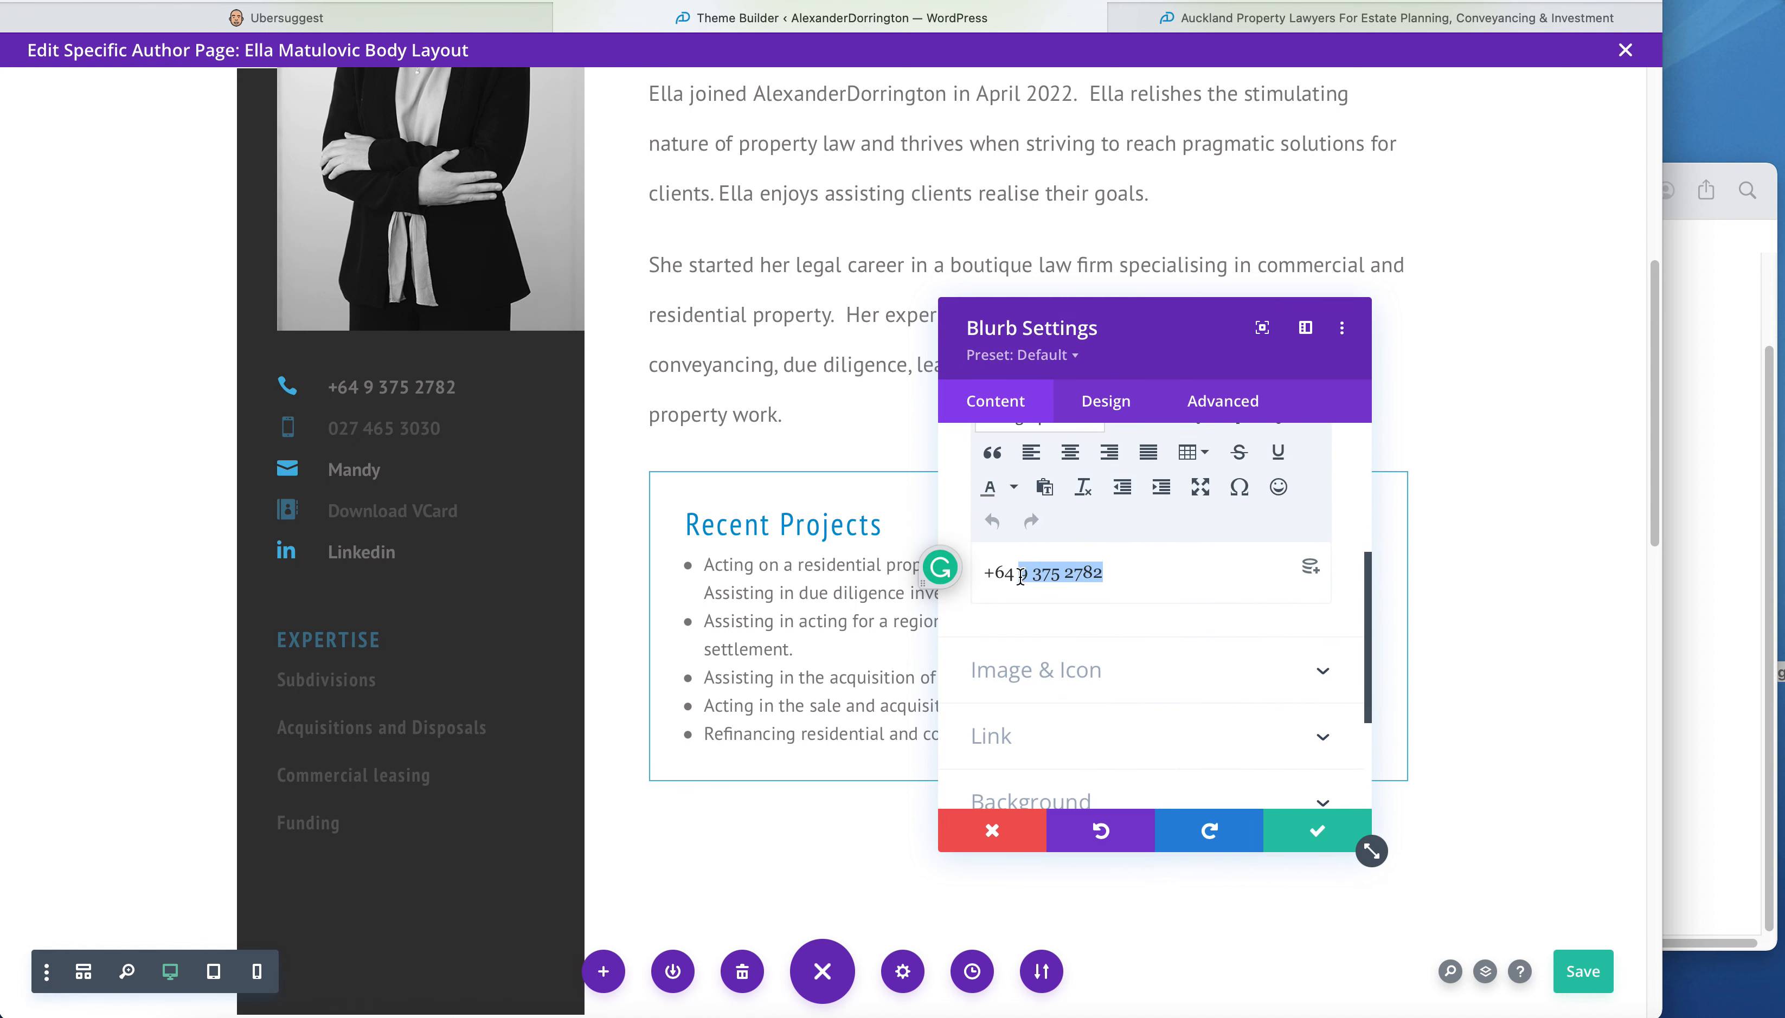
{"action": "key", "text": "super+v"}
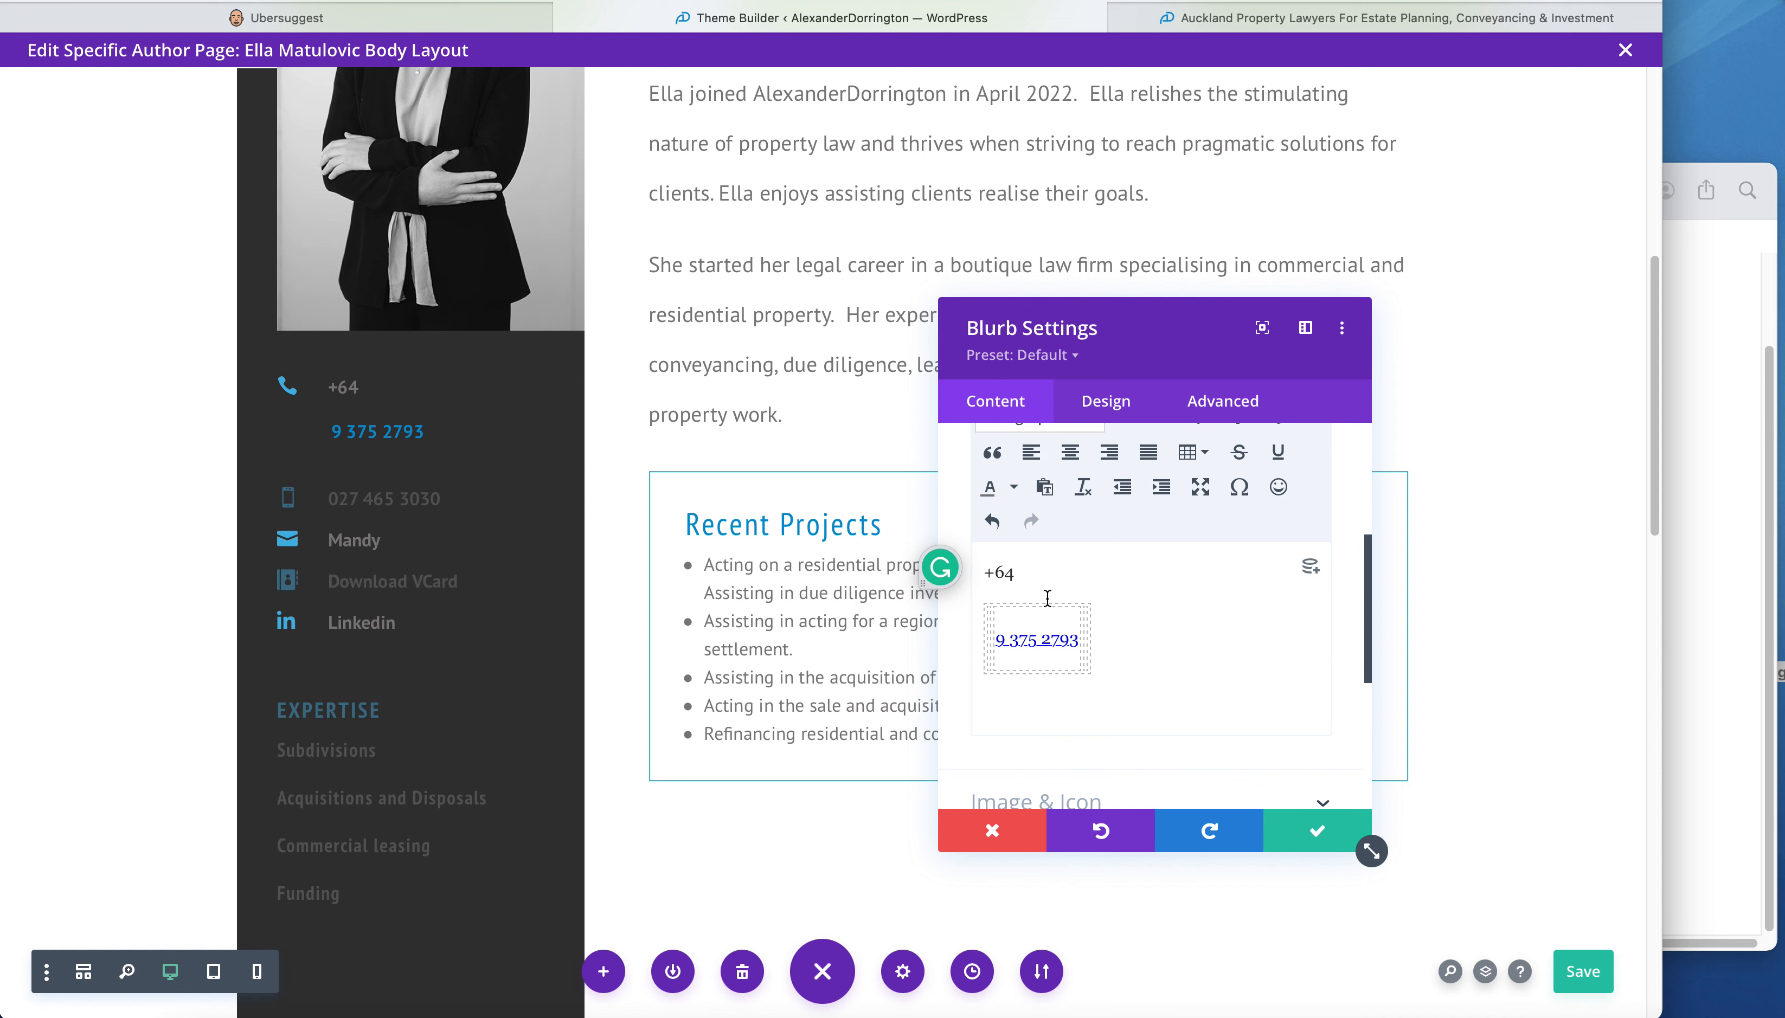
{"action": "key", "text": "super+z"}
{"action": "left_click", "coordinate": [1155, 577]}
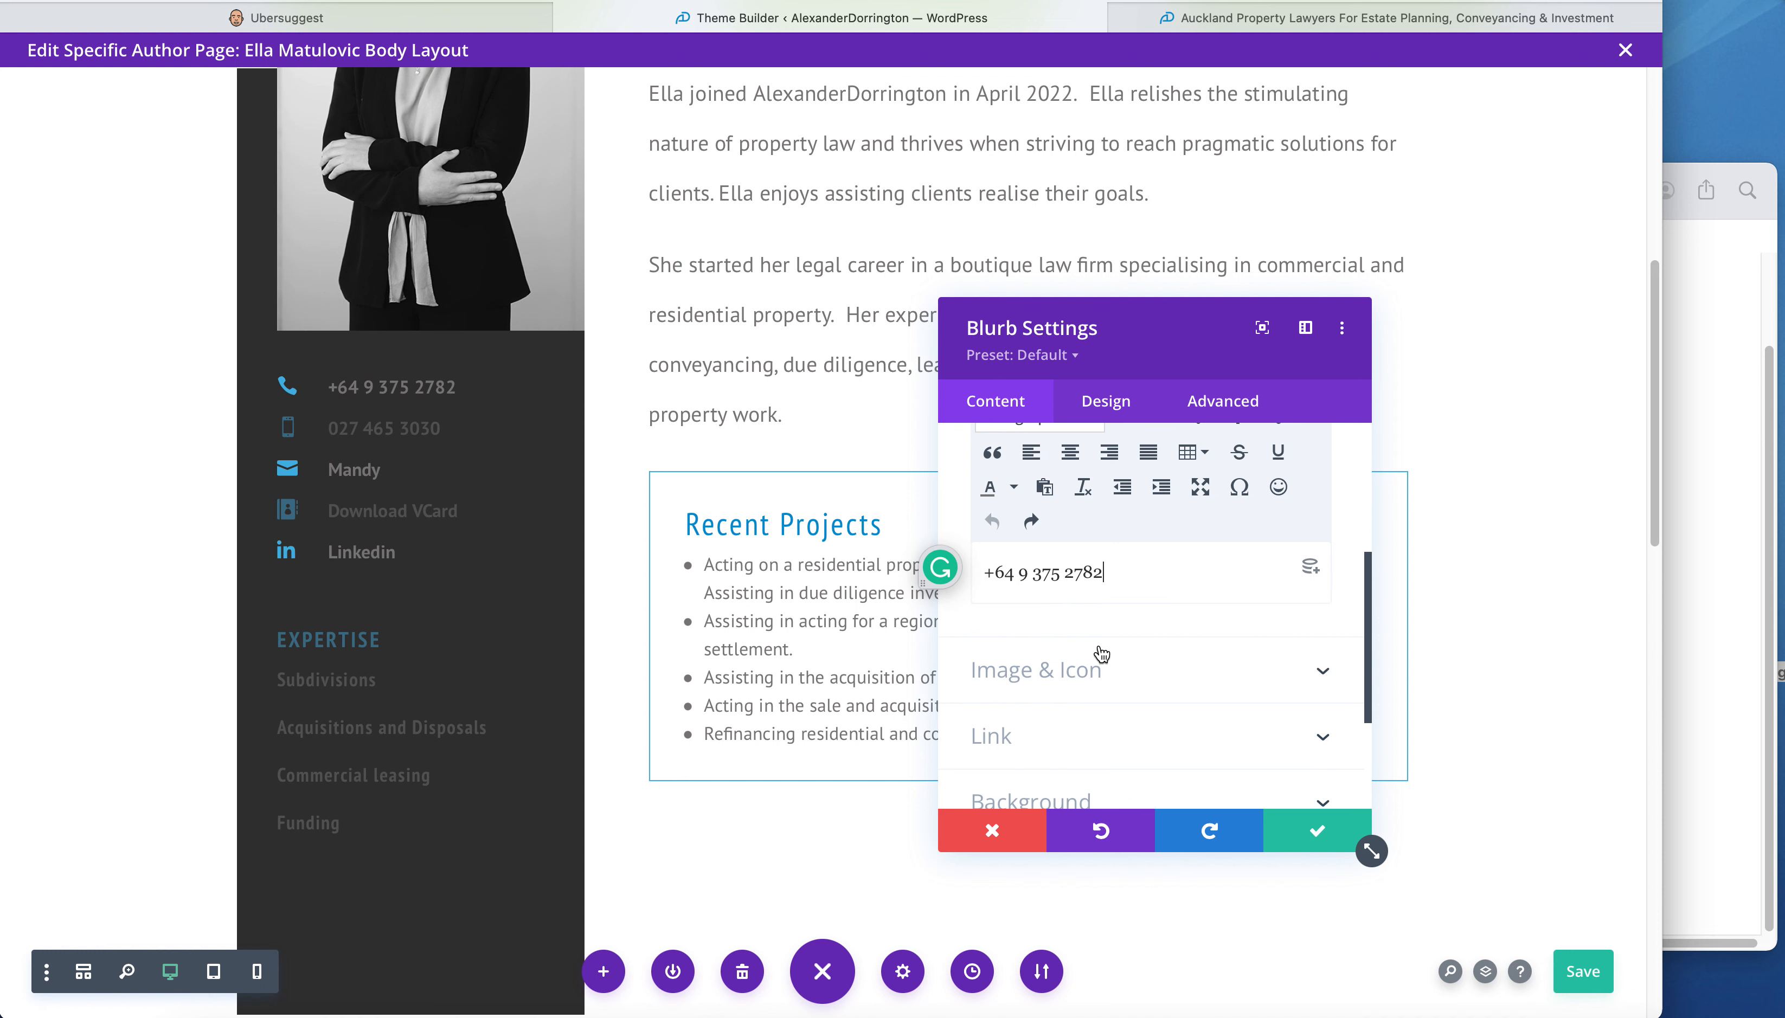
- Copy the direct-dial number's last seven digits from the note and paste them over the same digits in the phone blurb's body
{"action": "left_click", "coordinate": [1745, 901]}
{"action": "left_click", "coordinate": [1492, 893]}
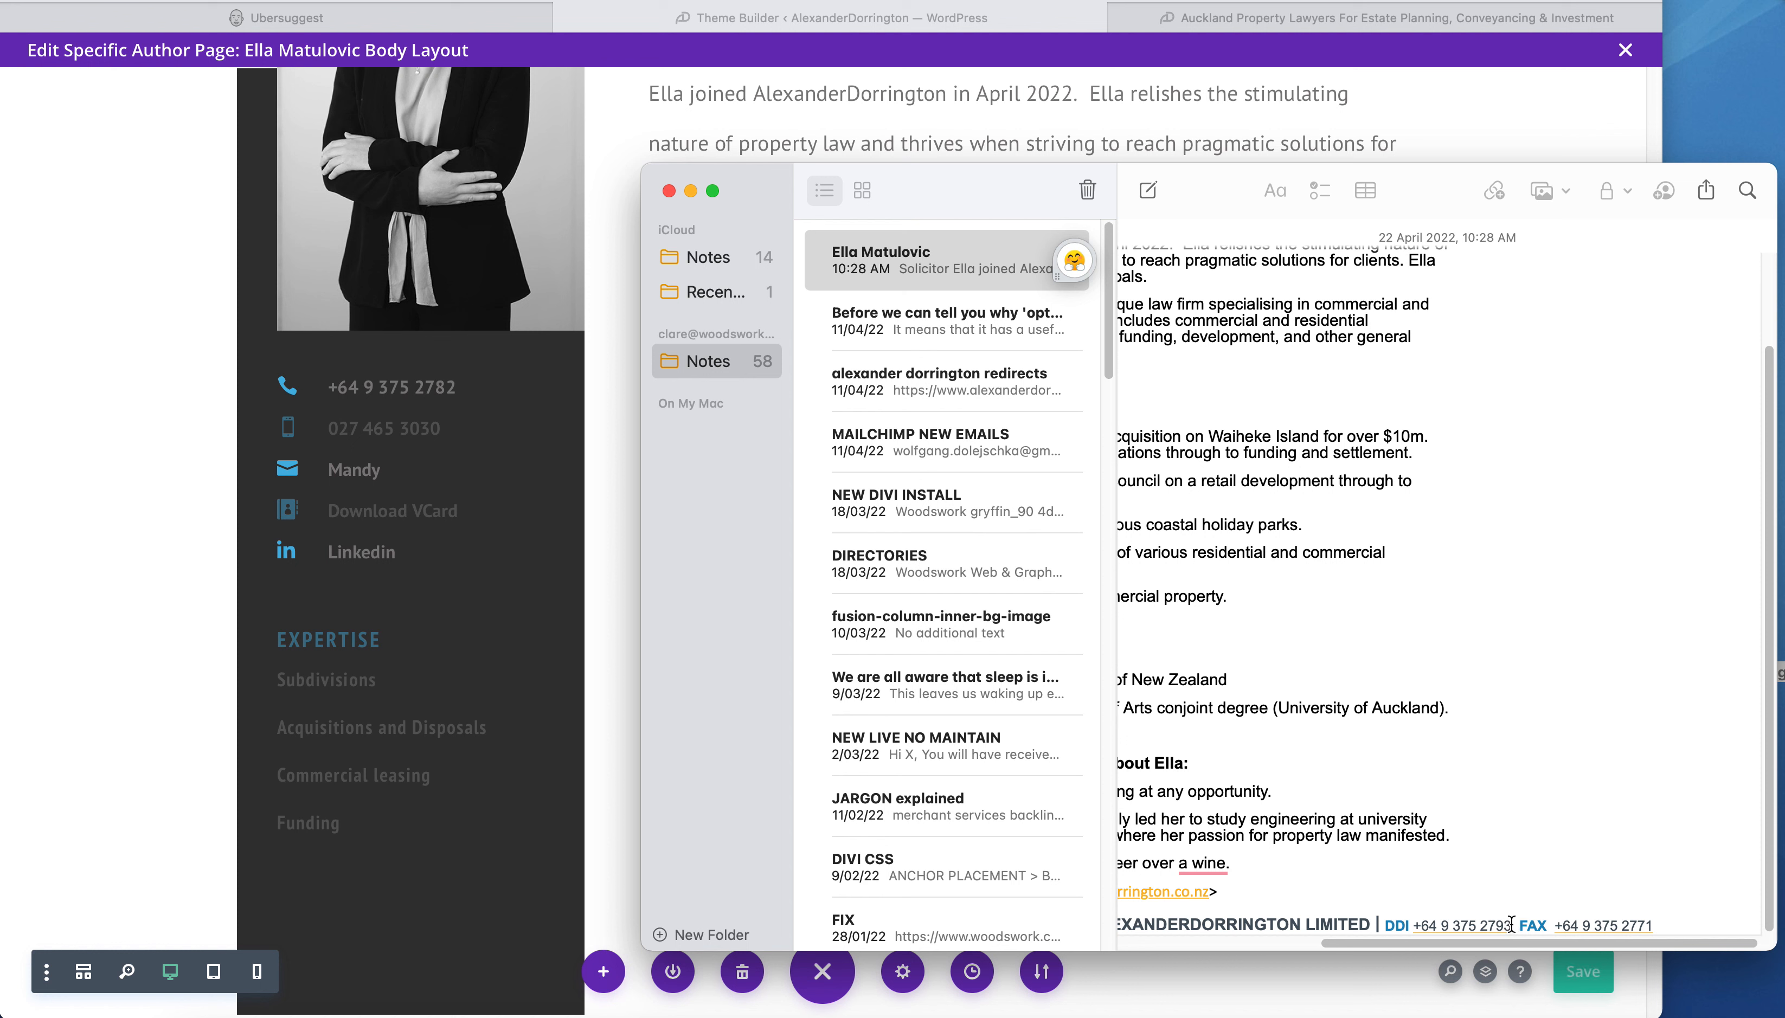
{"action": "left_click_drag", "start_coordinate": [1511, 925], "coordinate": [1454, 925]}
{"action": "key", "text": "super+c"}
{"action": "left_click", "coordinate": [484, 473]}
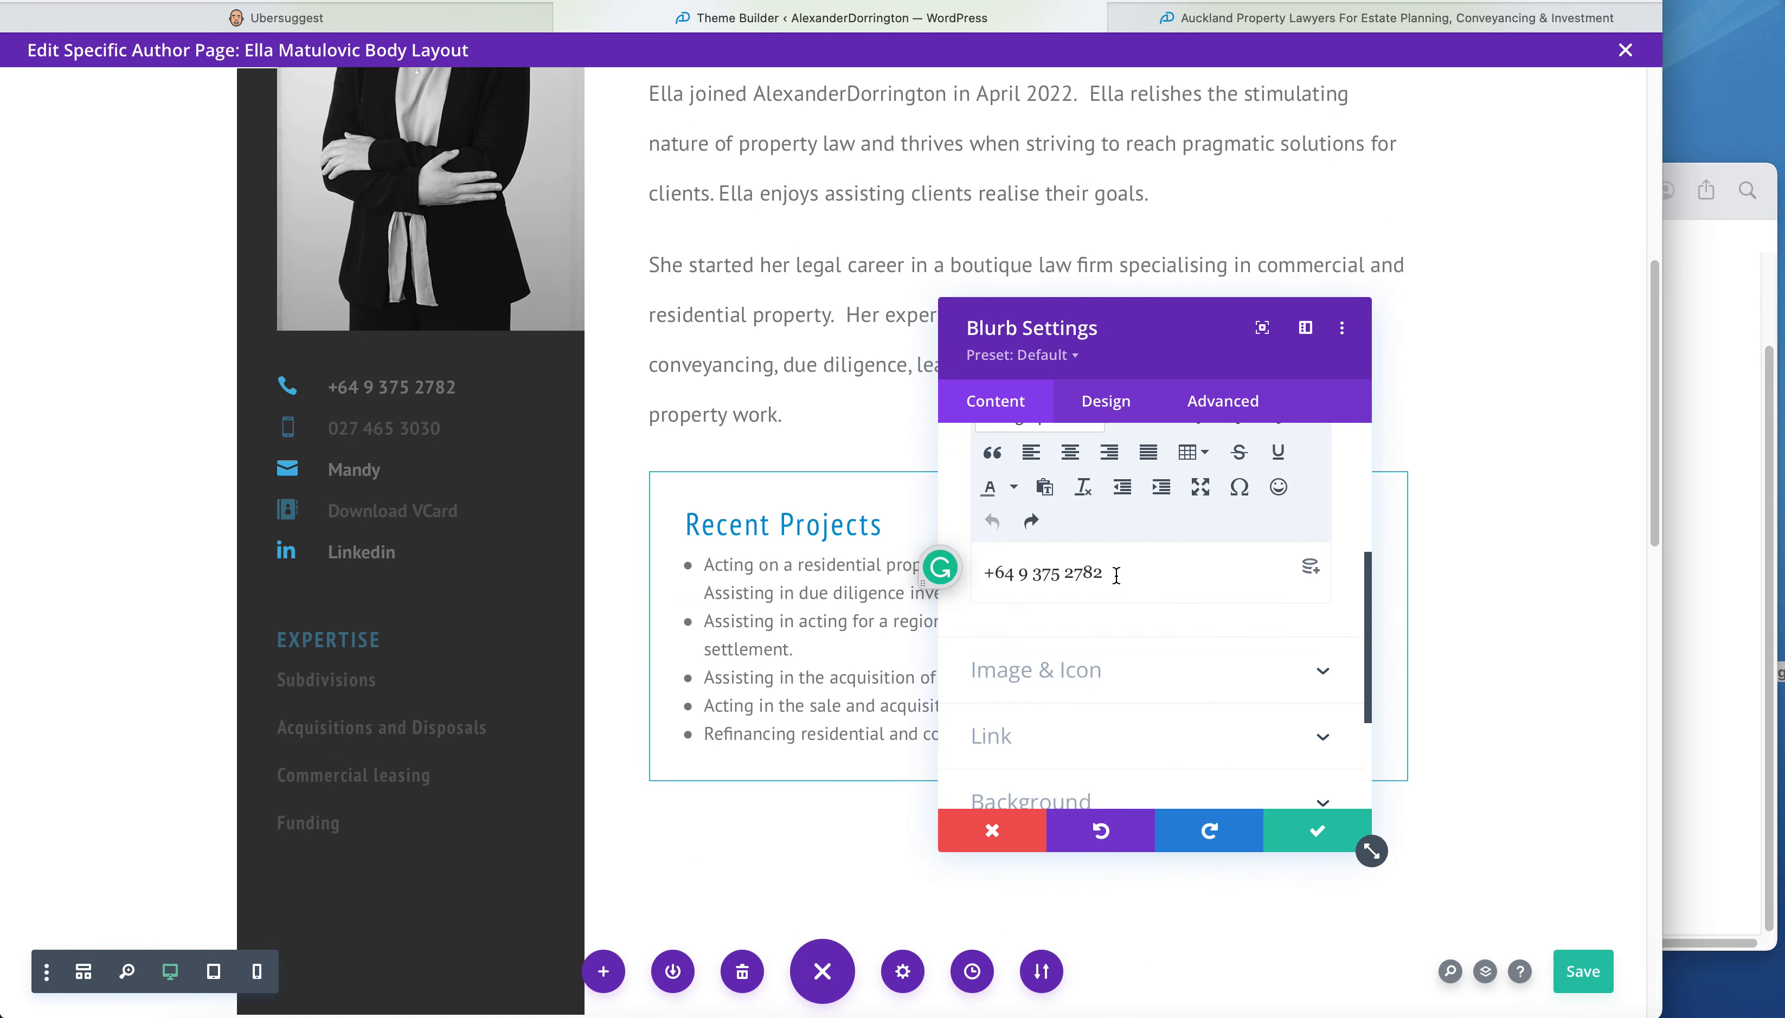
{"action": "left_click_drag", "start_coordinate": [1117, 575], "coordinate": [1036, 577]}
{"action": "key", "text": "super+v"}
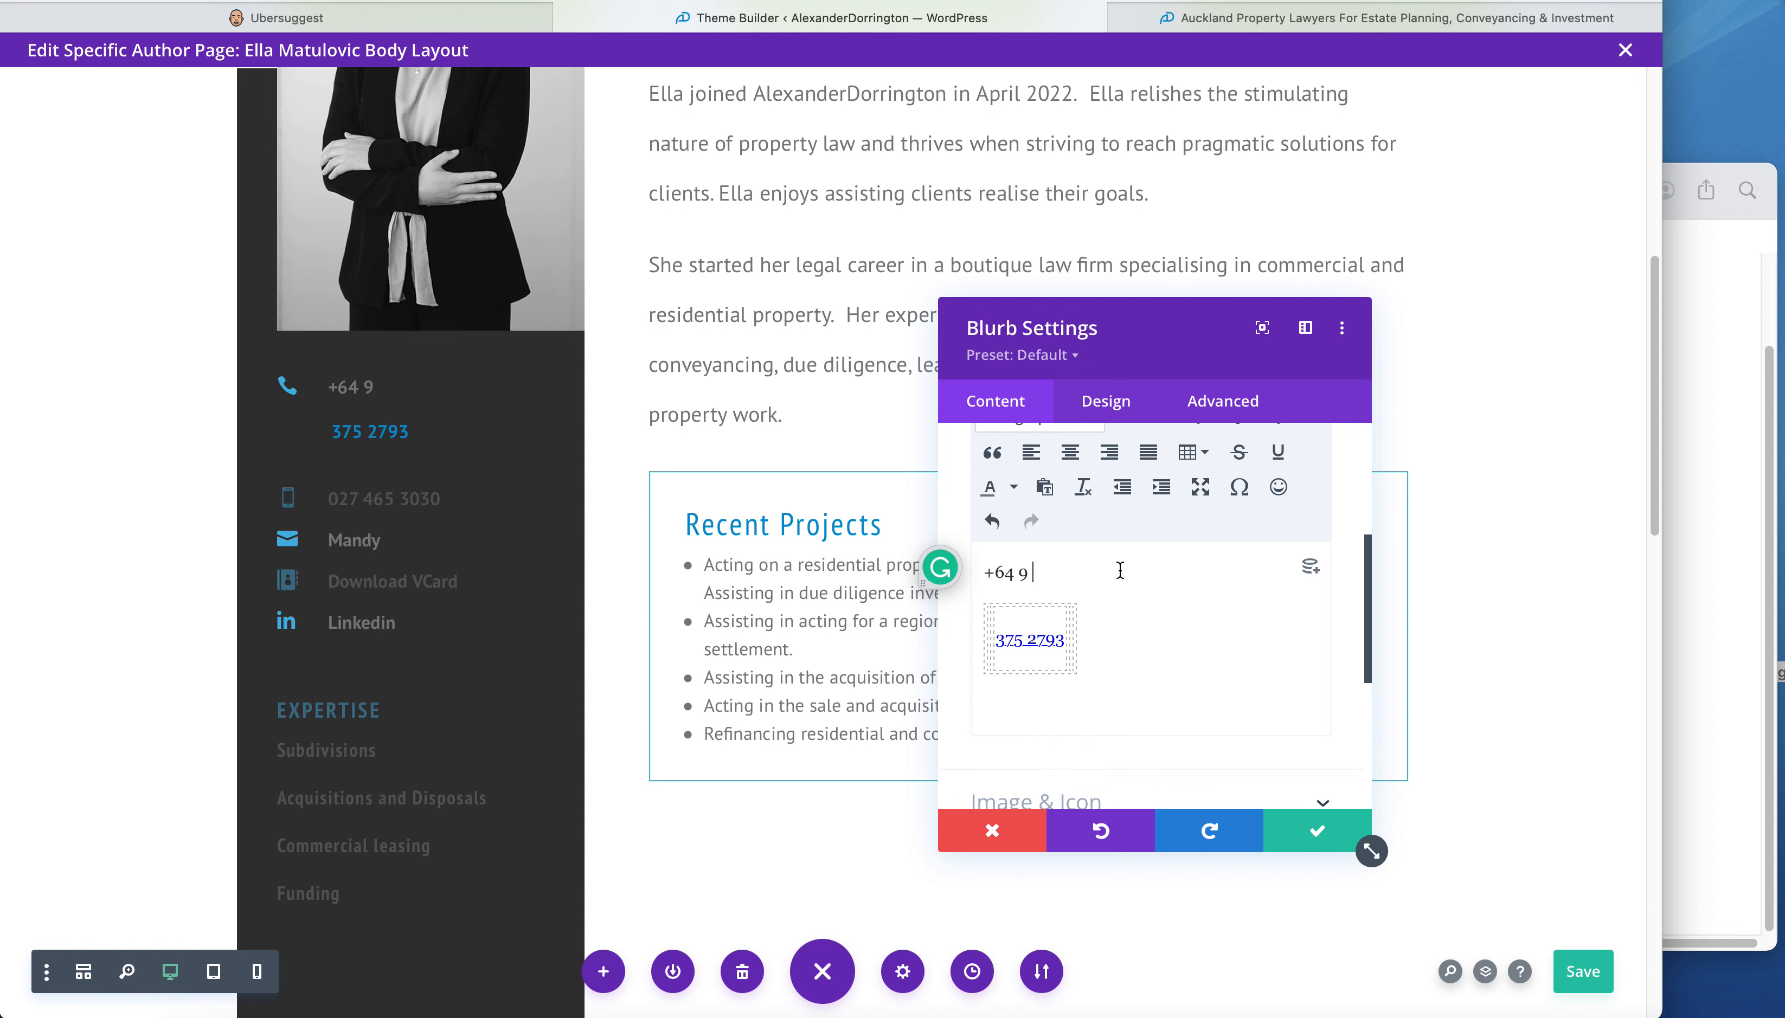
- Complete the body's phone number with the new direct-dial digits as plain text and delete the pasted link block beneath it
{"action": "type", "text": "375 27"}
{"action": "type", "text": "93"}
{"action": "left_click", "coordinate": [1034, 641]}
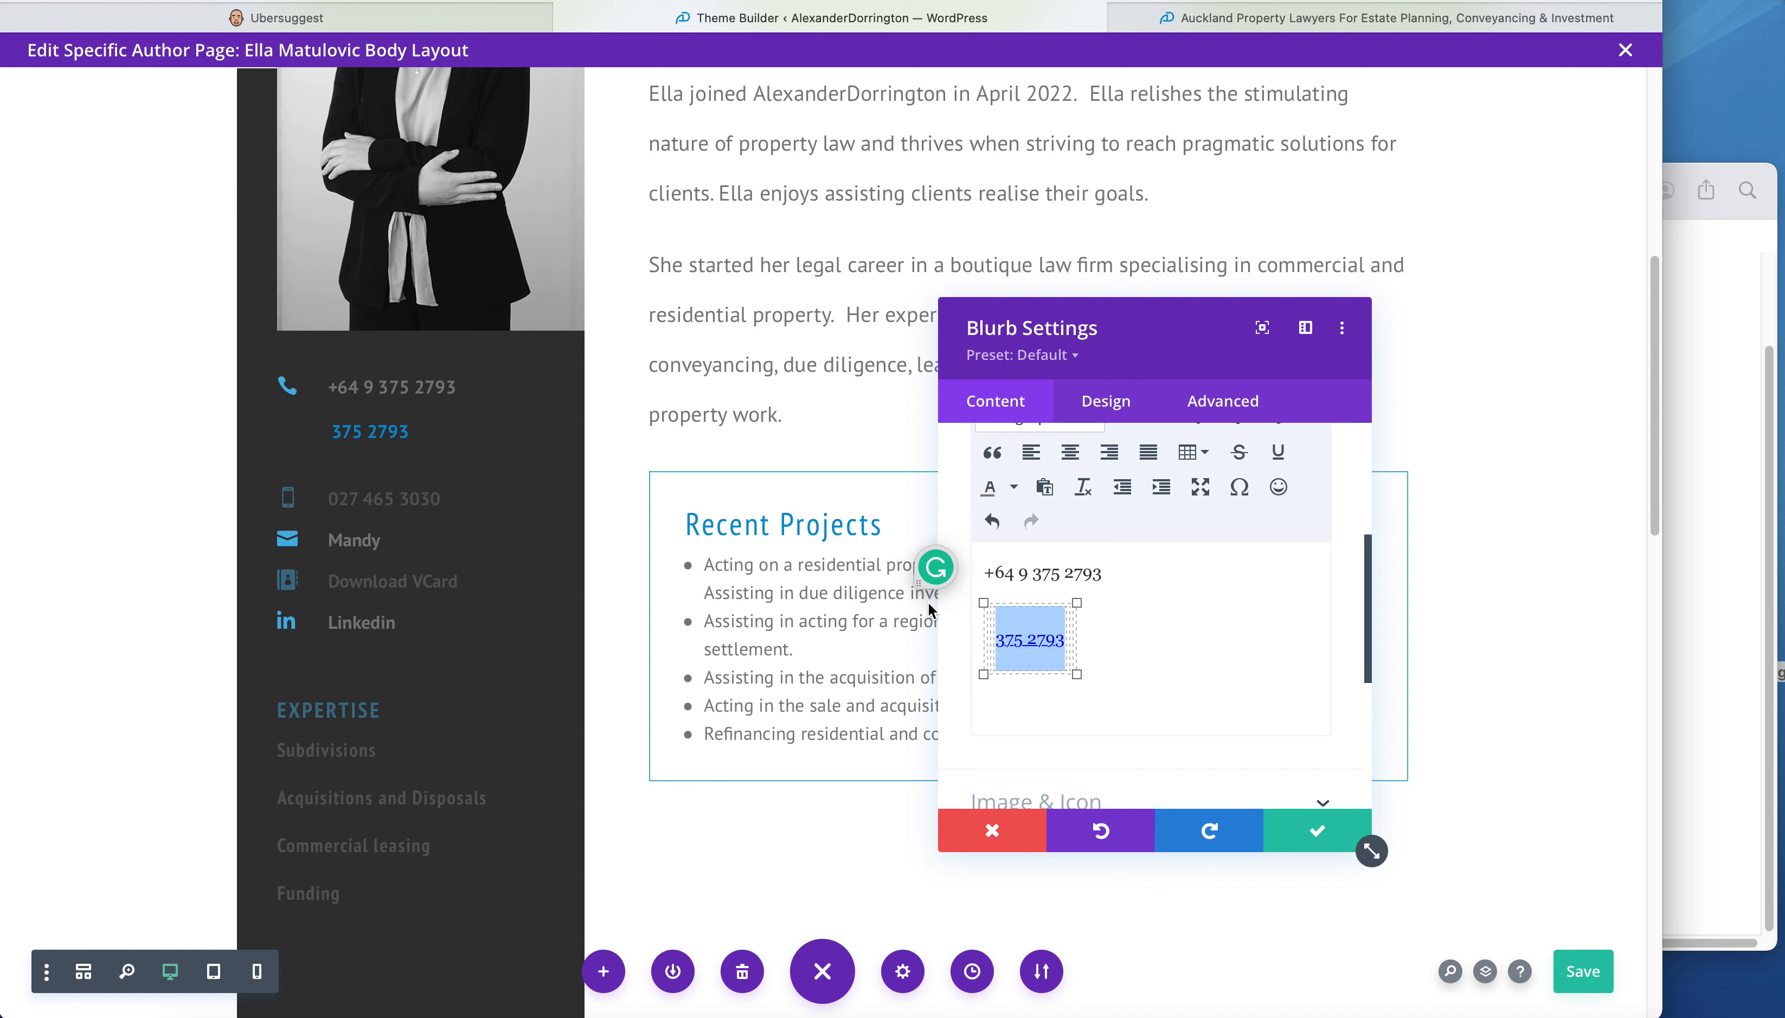
{"action": "key", "text": "BackSpace"}
{"action": "key", "text": "BackSpace"}
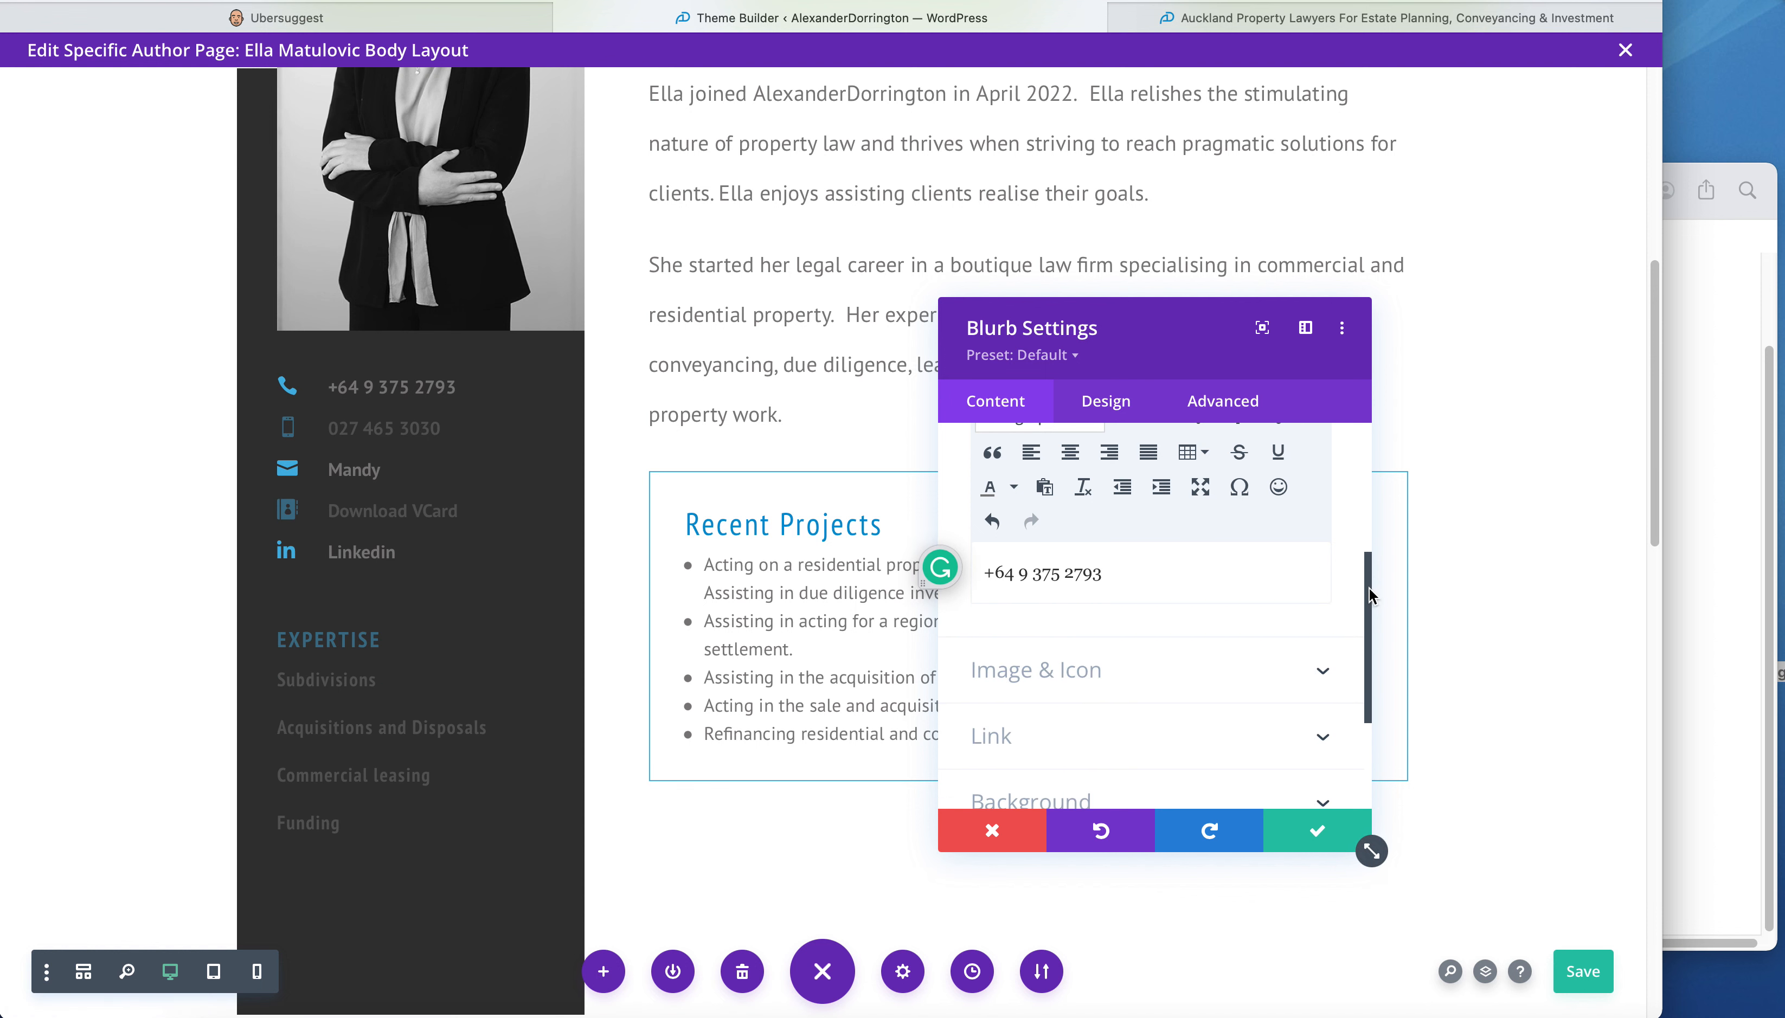
- Replace the last seven digits of the phone blurb's Title Link URL with those of the new direct-dial number, without the space
{"action": "left_click_drag", "start_coordinate": [1369, 587], "coordinate": [1365, 602]}
{"action": "scroll", "coordinate": [1084, 545], "scroll_direction": "up", "scroll_amount": 1}
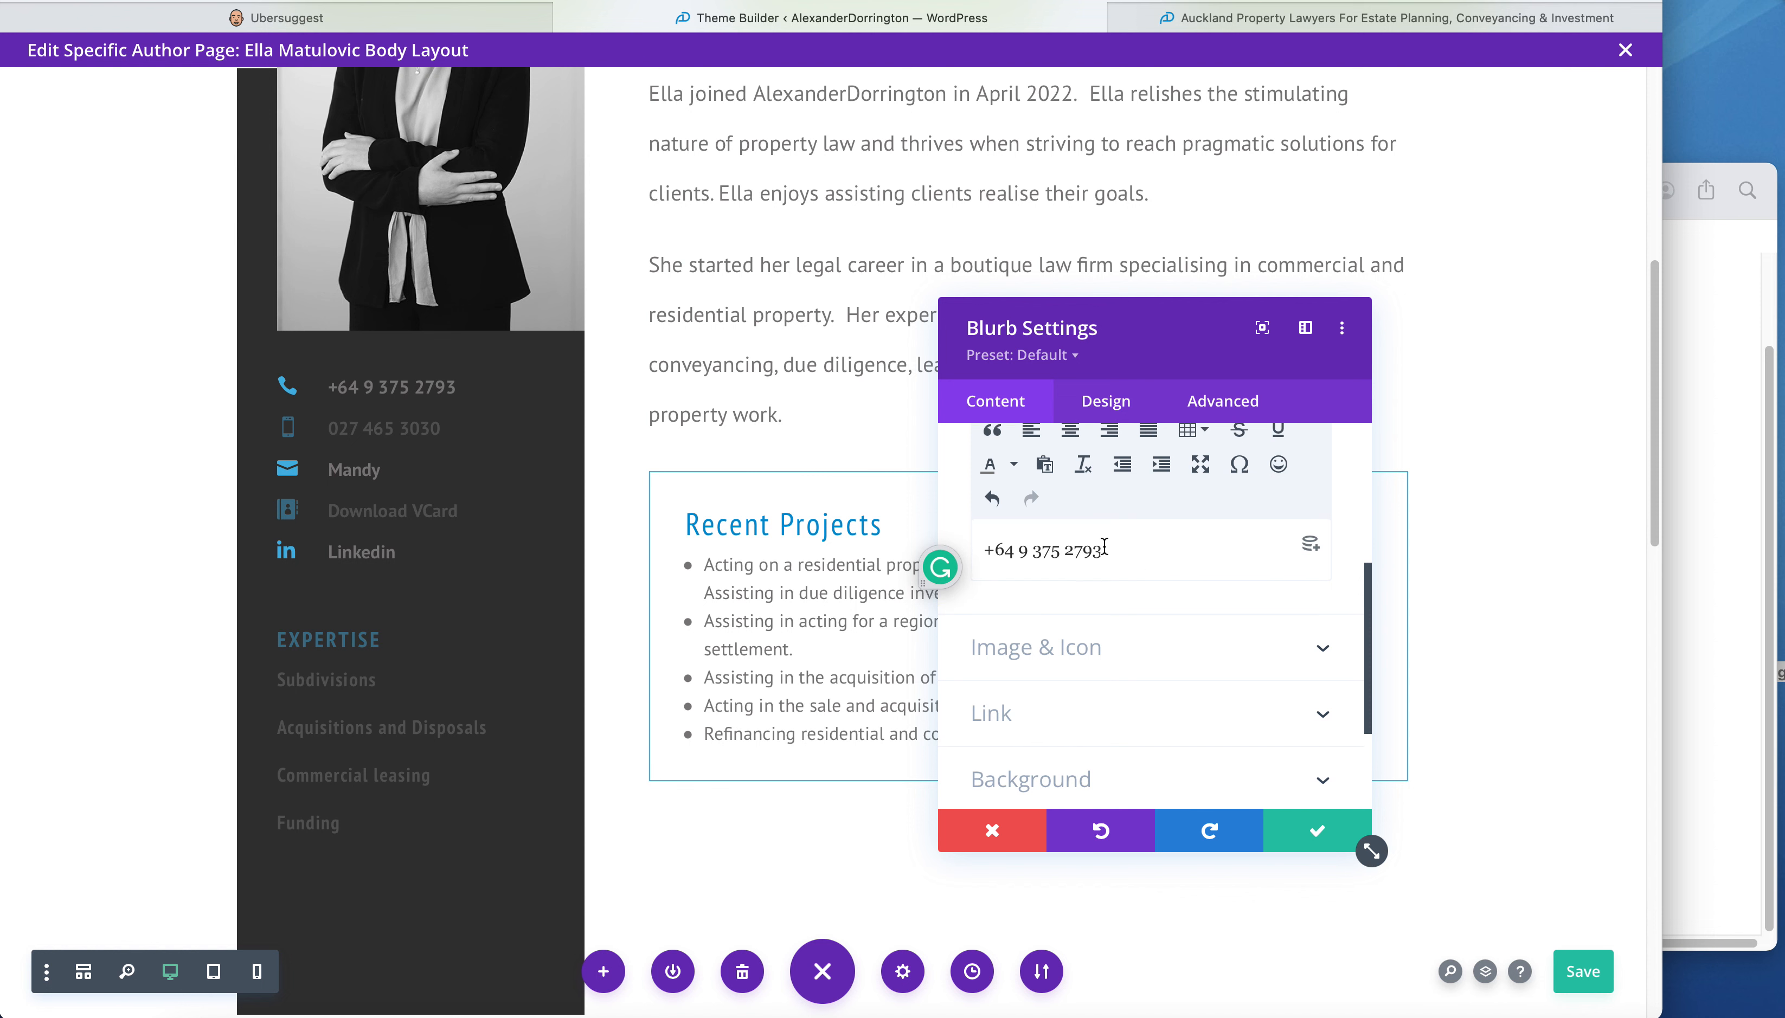
{"action": "left_click_drag", "start_coordinate": [1103, 551], "coordinate": [1035, 551]}
{"action": "key", "text": "super+c"}
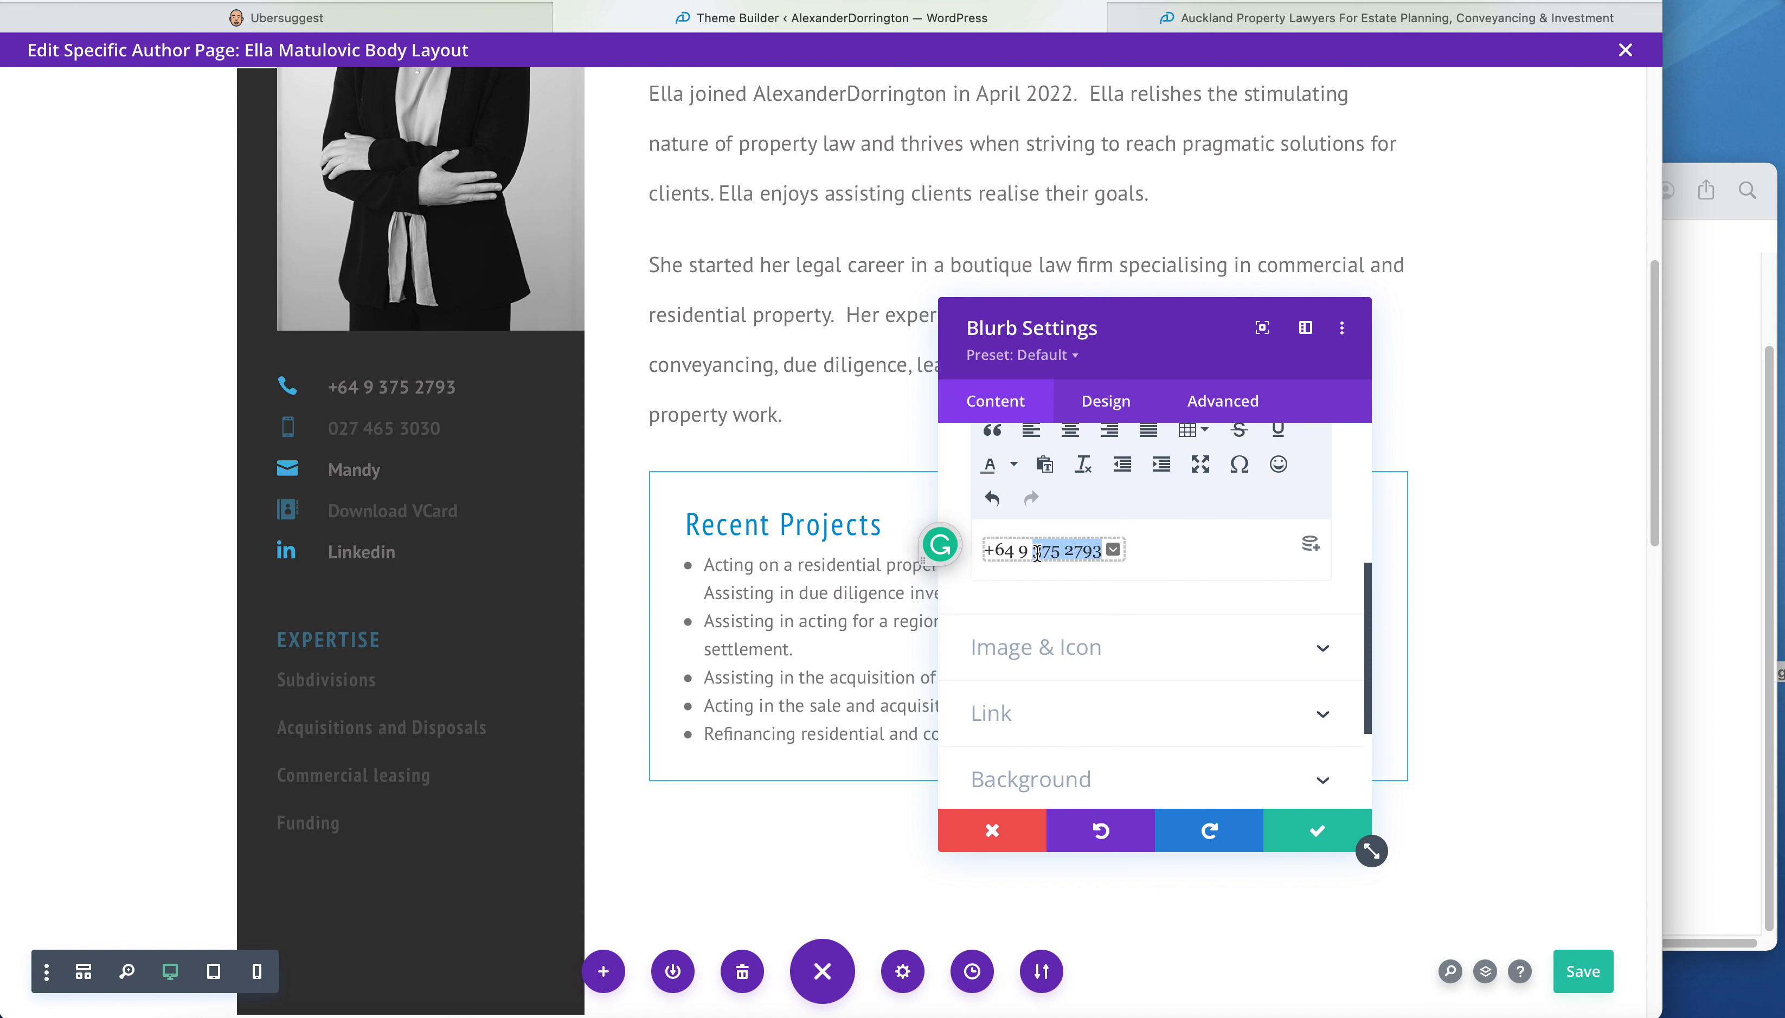
{"action": "scroll", "coordinate": [1364, 604], "scroll_direction": "down", "scroll_amount": 2}
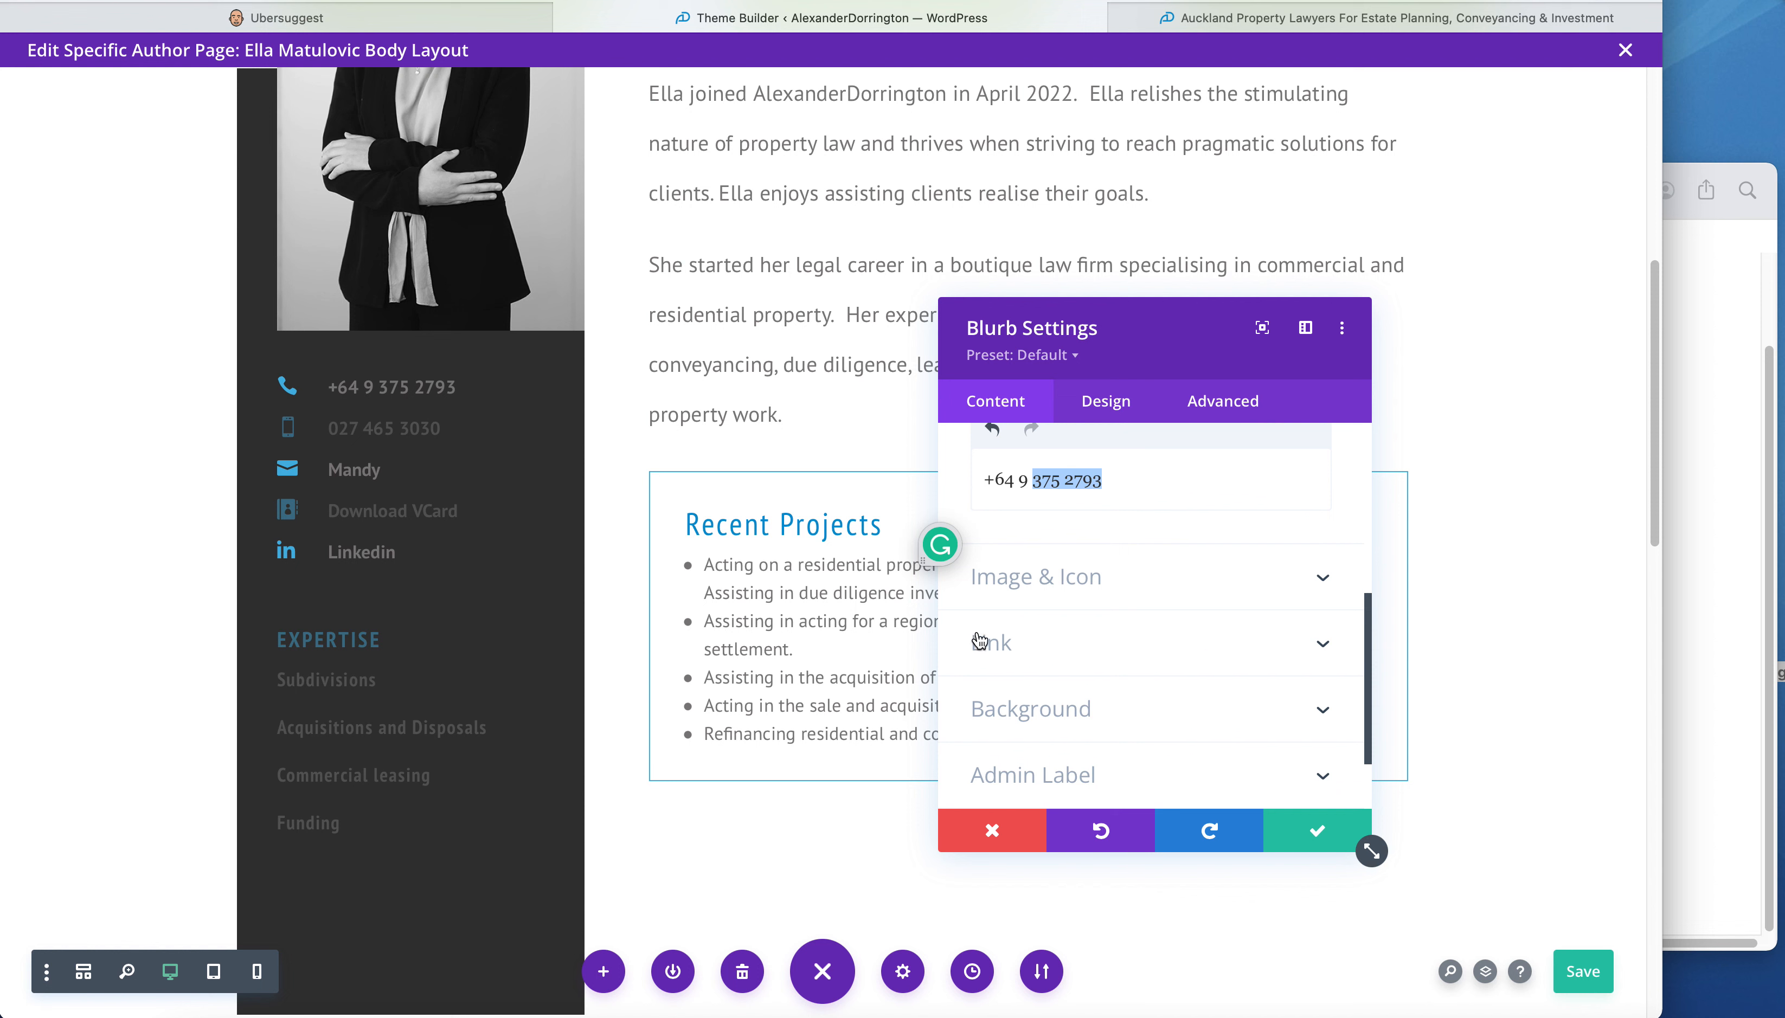
{"action": "left_click", "coordinate": [1013, 646]}
{"action": "left_click_drag", "start_coordinate": [1091, 533], "coordinate": [1036, 533]}
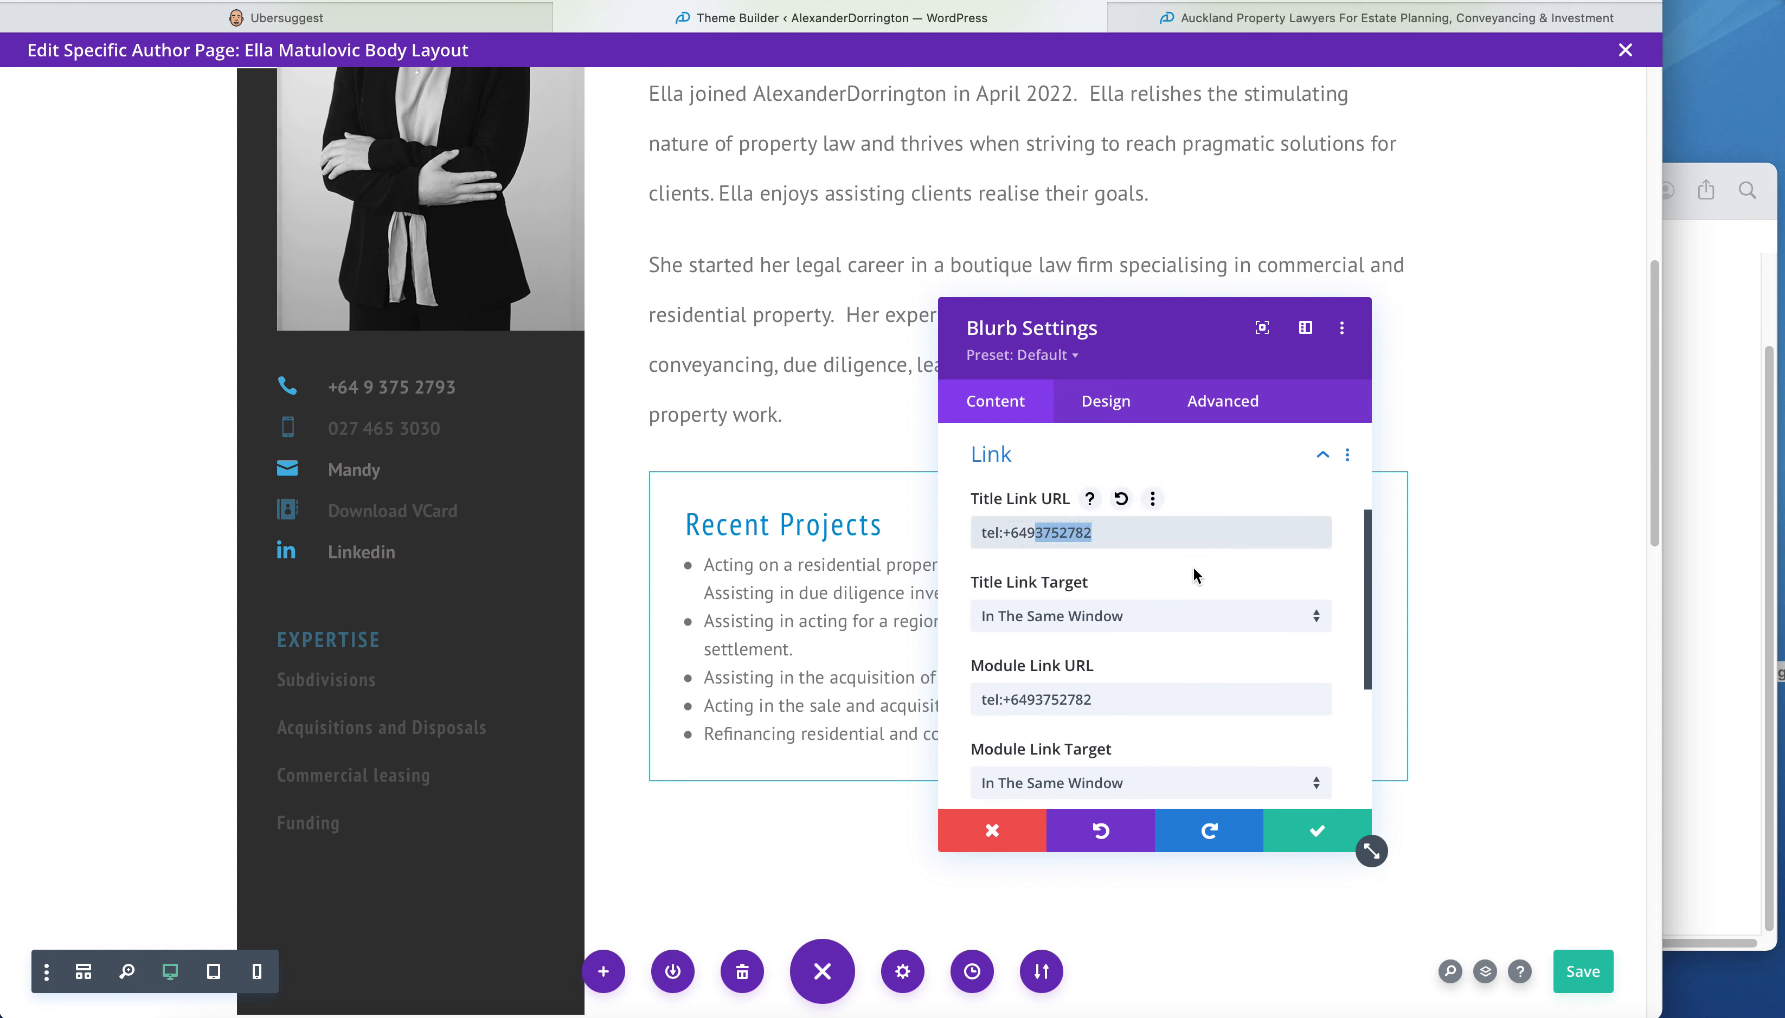
{"action": "key", "text": "super+v"}
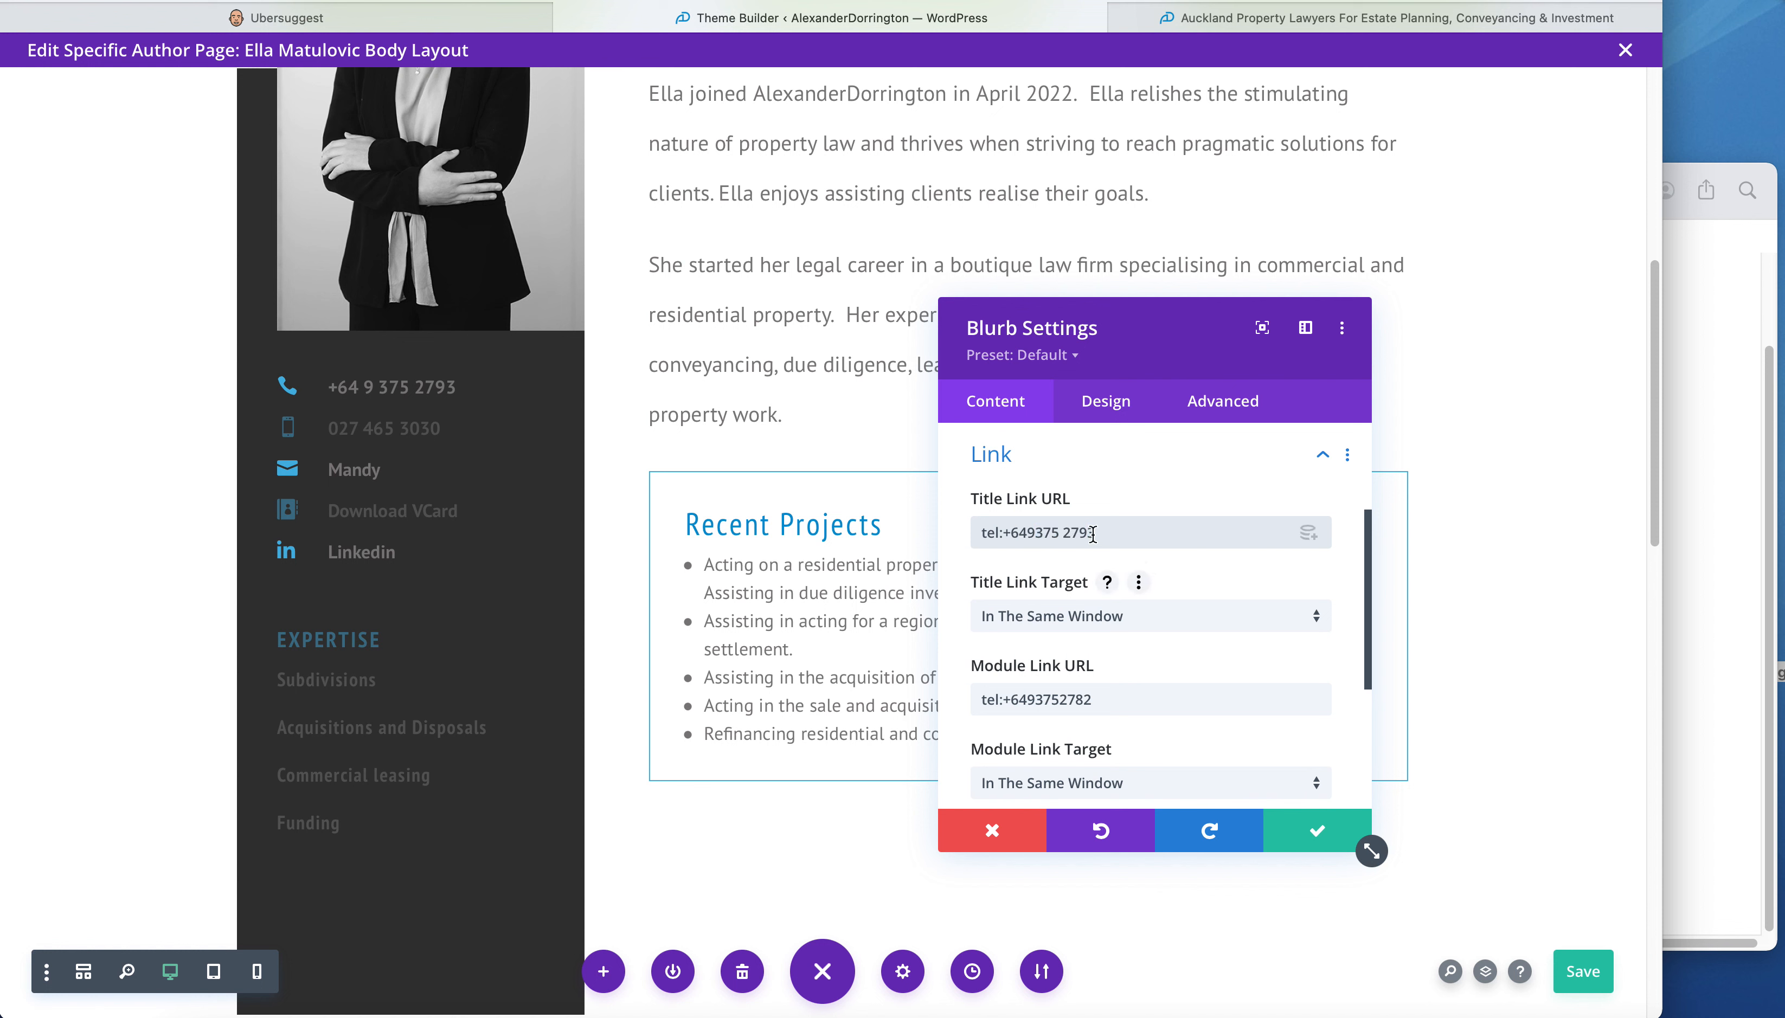
{"action": "left_click", "coordinate": [1065, 533]}
{"action": "key", "text": "BackSpace"}
- Copy the phone blurb's Title Link URL into its Module Link URL and save the blurb settings
{"action": "left_click_drag", "start_coordinate": [1121, 532], "coordinate": [918, 528]}
{"action": "key", "text": "super+c"}
{"action": "left_click_drag", "start_coordinate": [1098, 703], "coordinate": [948, 682]}
{"action": "key", "text": "super+v"}
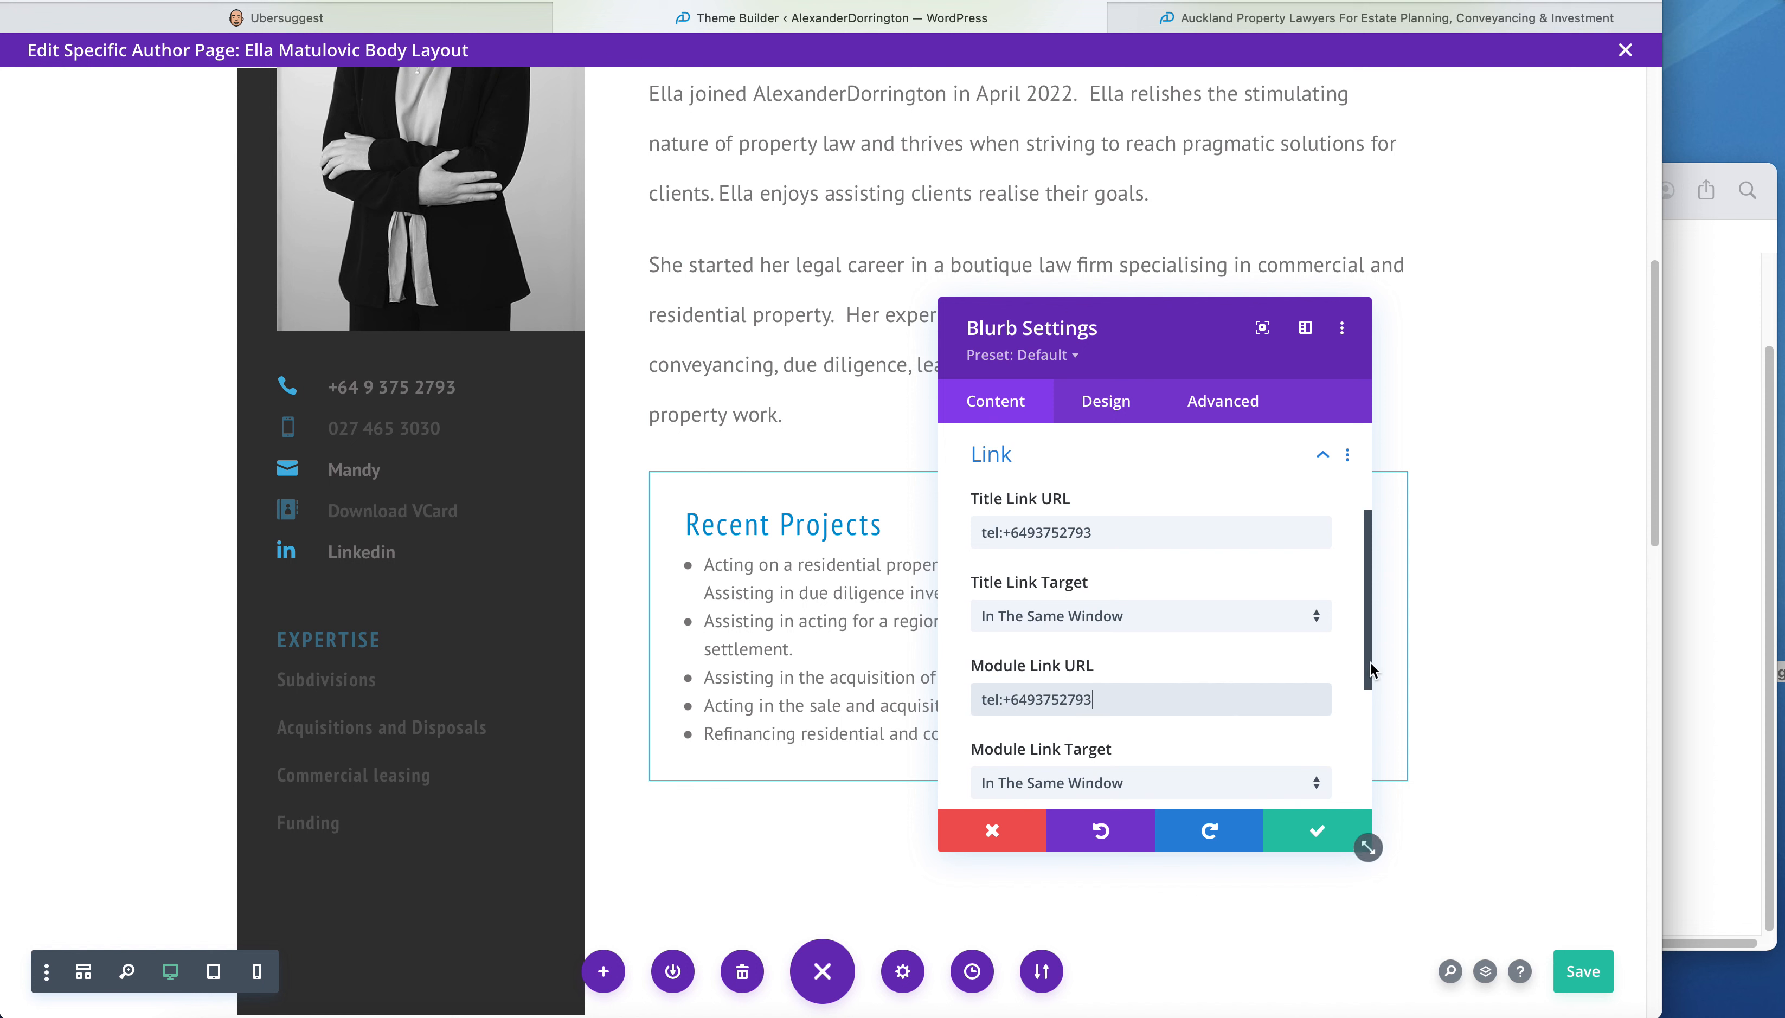
{"action": "left_click_drag", "start_coordinate": [1369, 562], "coordinate": [1362, 615]}
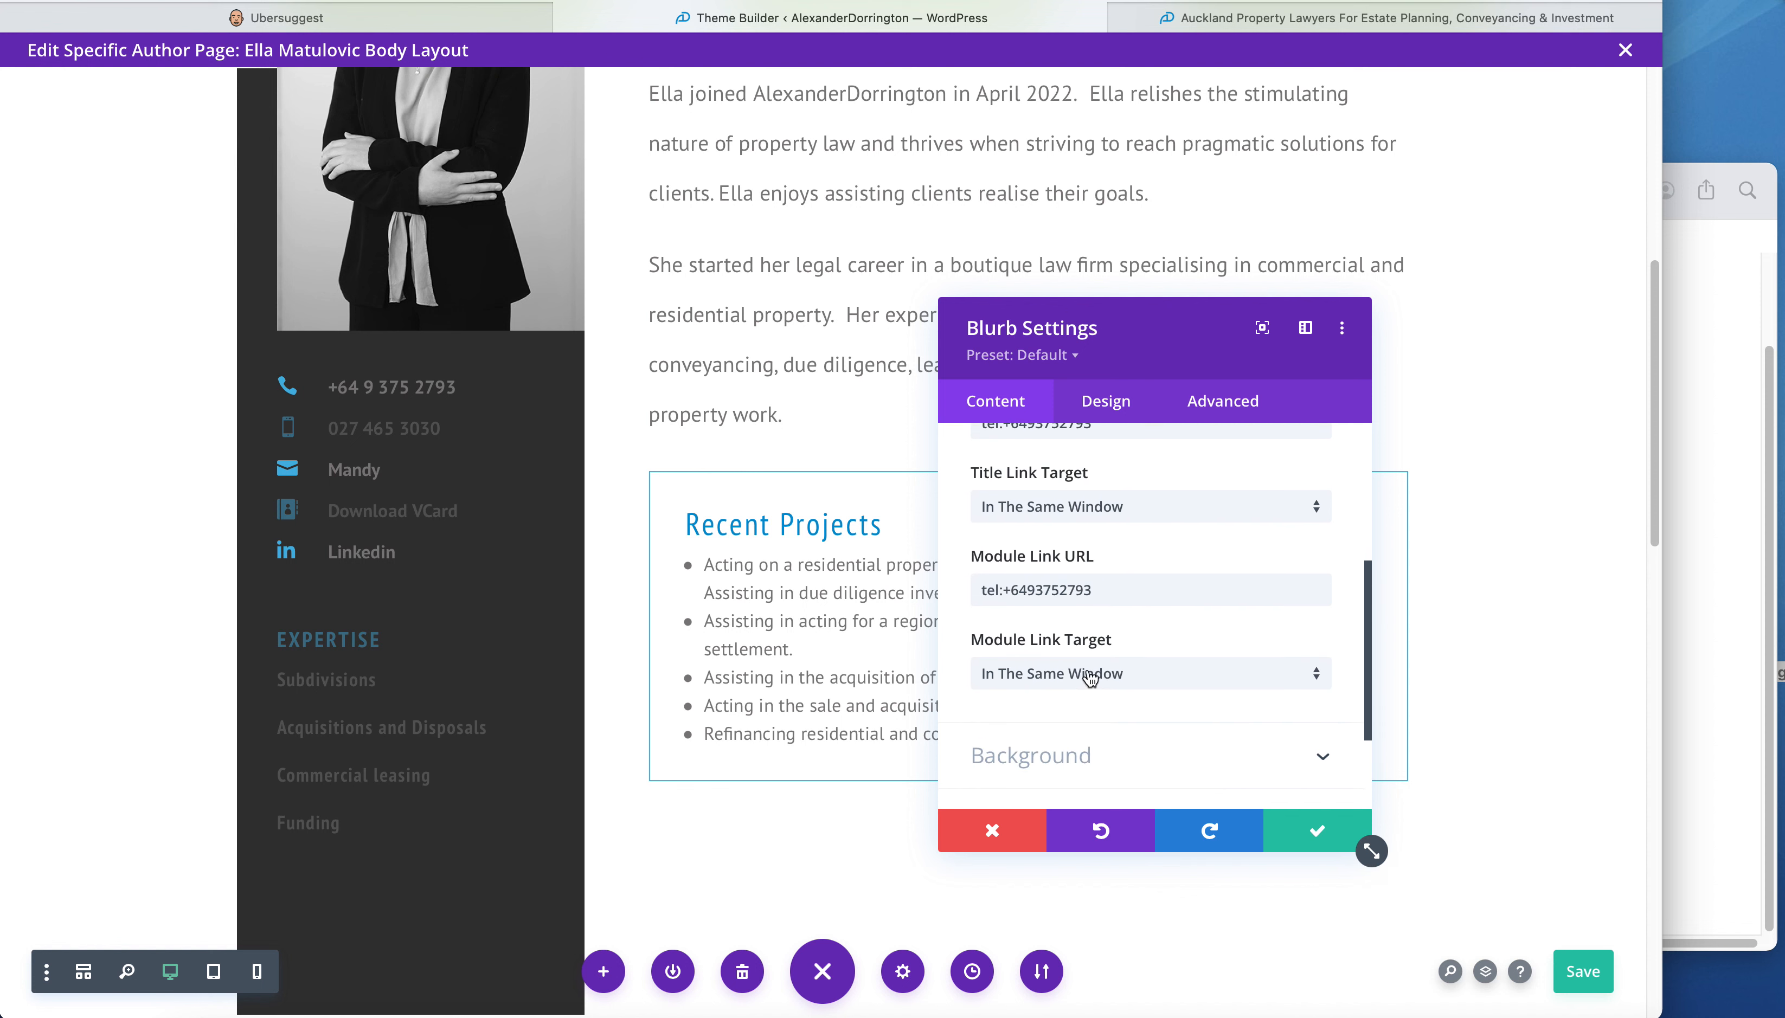
{"action": "left_click", "coordinate": [1309, 836]}
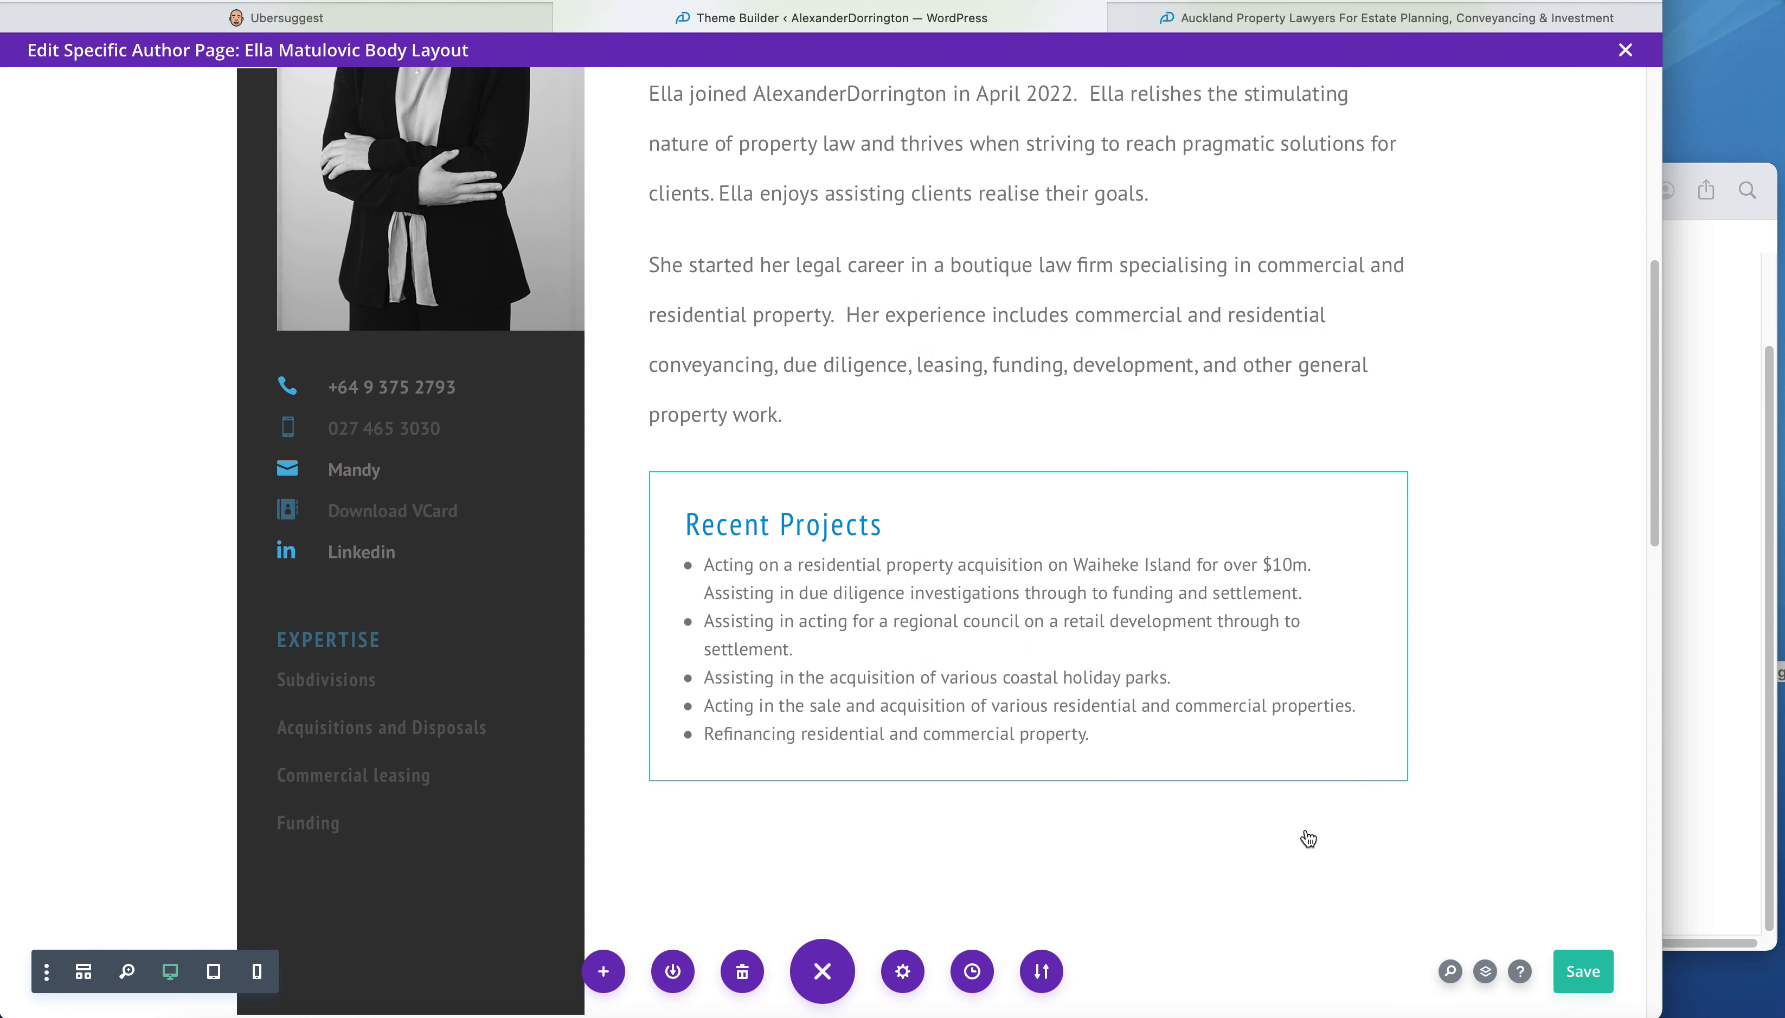
- Switch to Notes and select the new solicitor's email address in the note's sender line
{"action": "left_click", "coordinate": [1717, 771]}
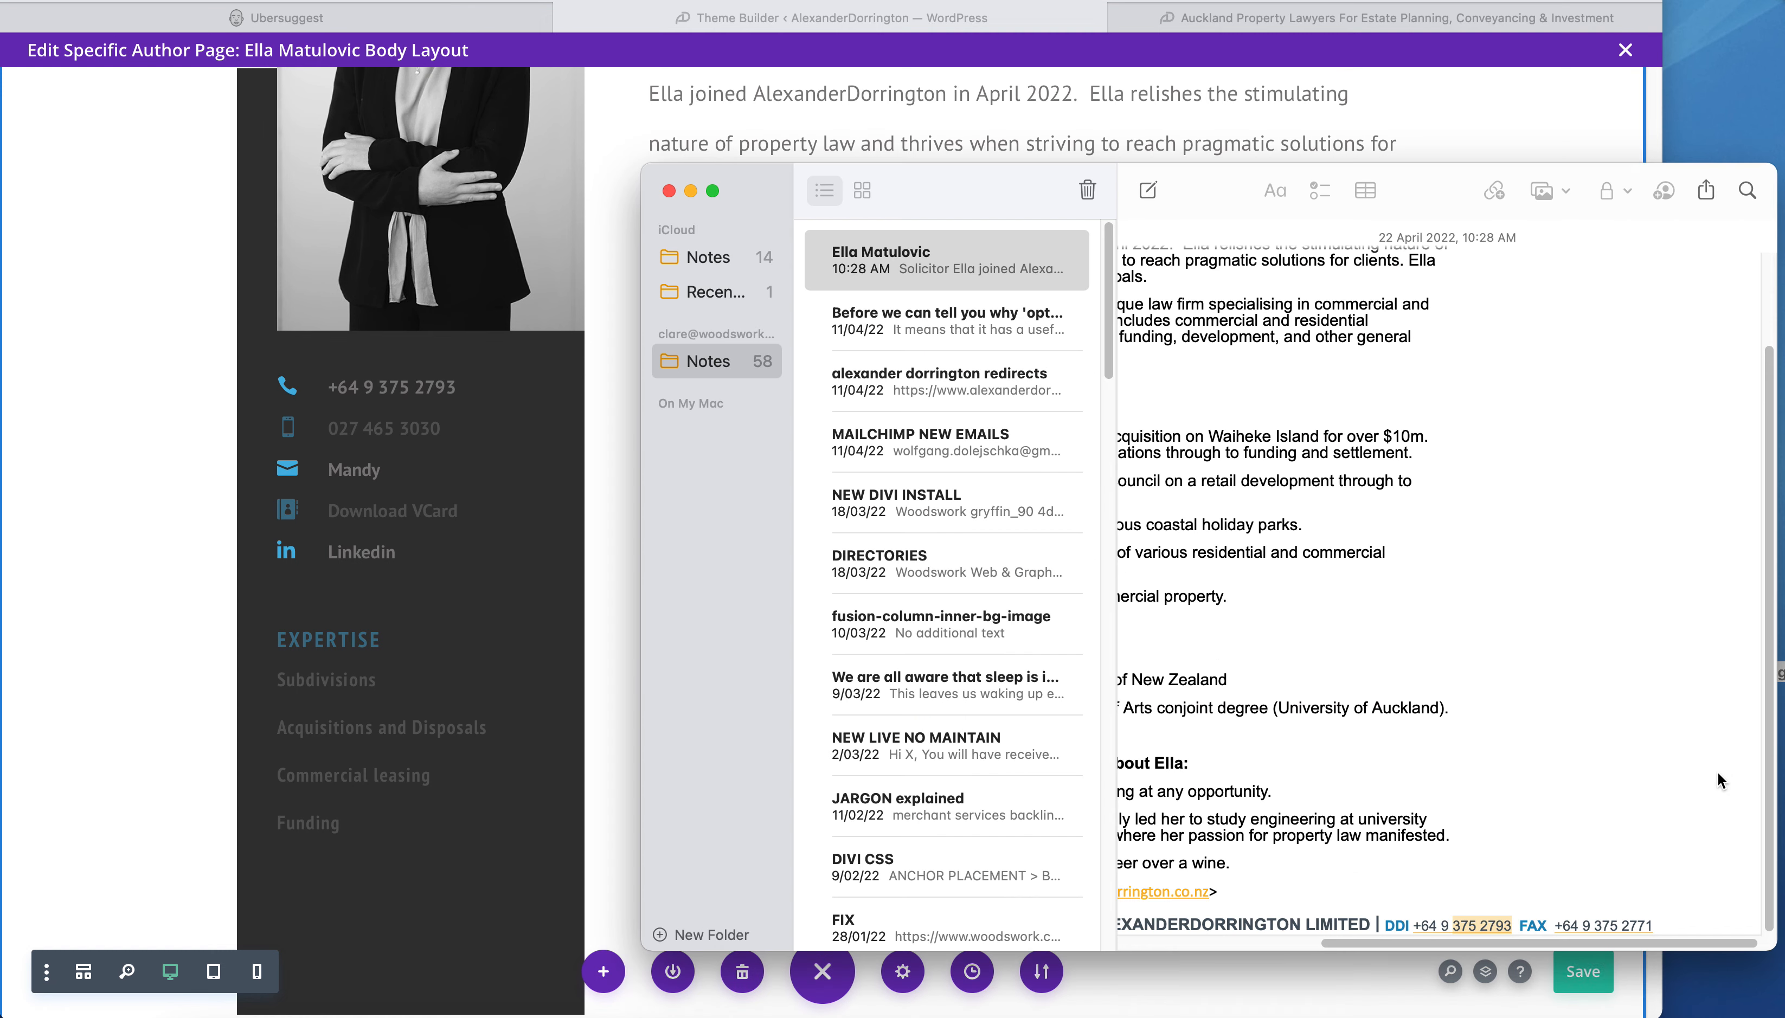
{"action": "scroll", "coordinate": [1530, 873], "scroll_direction": "left", "scroll_amount": 5}
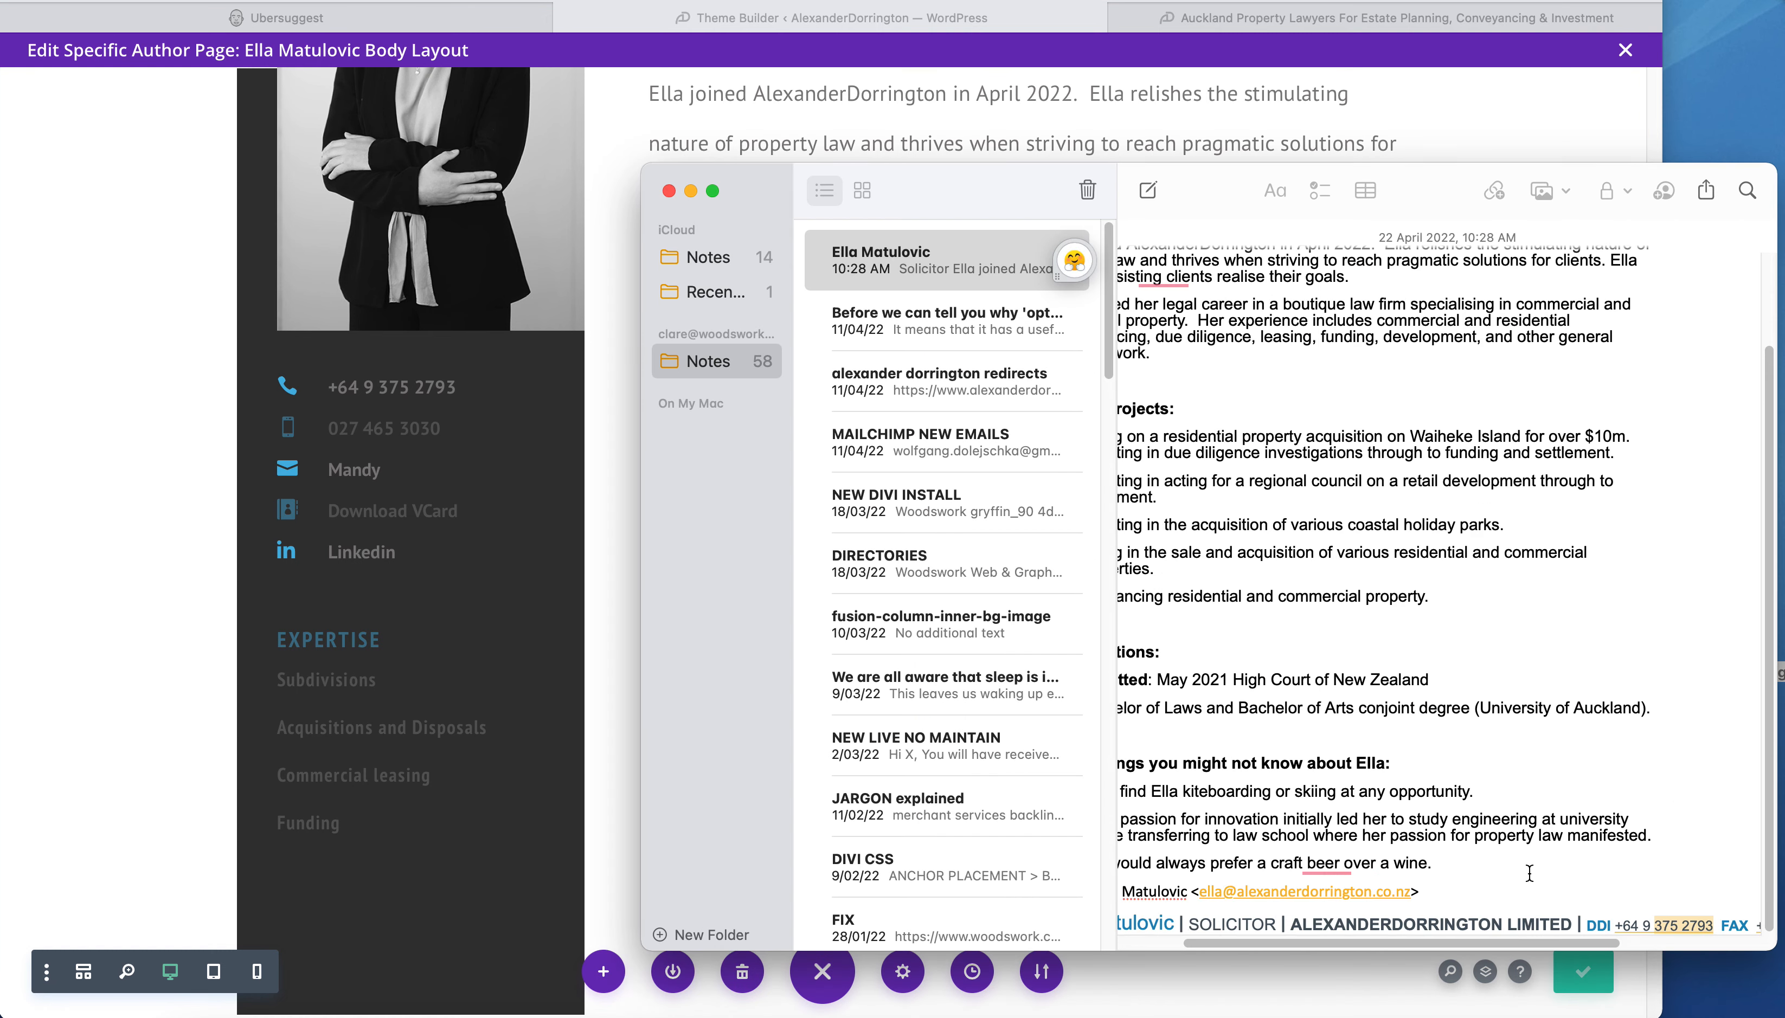
{"action": "left_click_drag", "start_coordinate": [1412, 892], "coordinate": [1197, 892]}
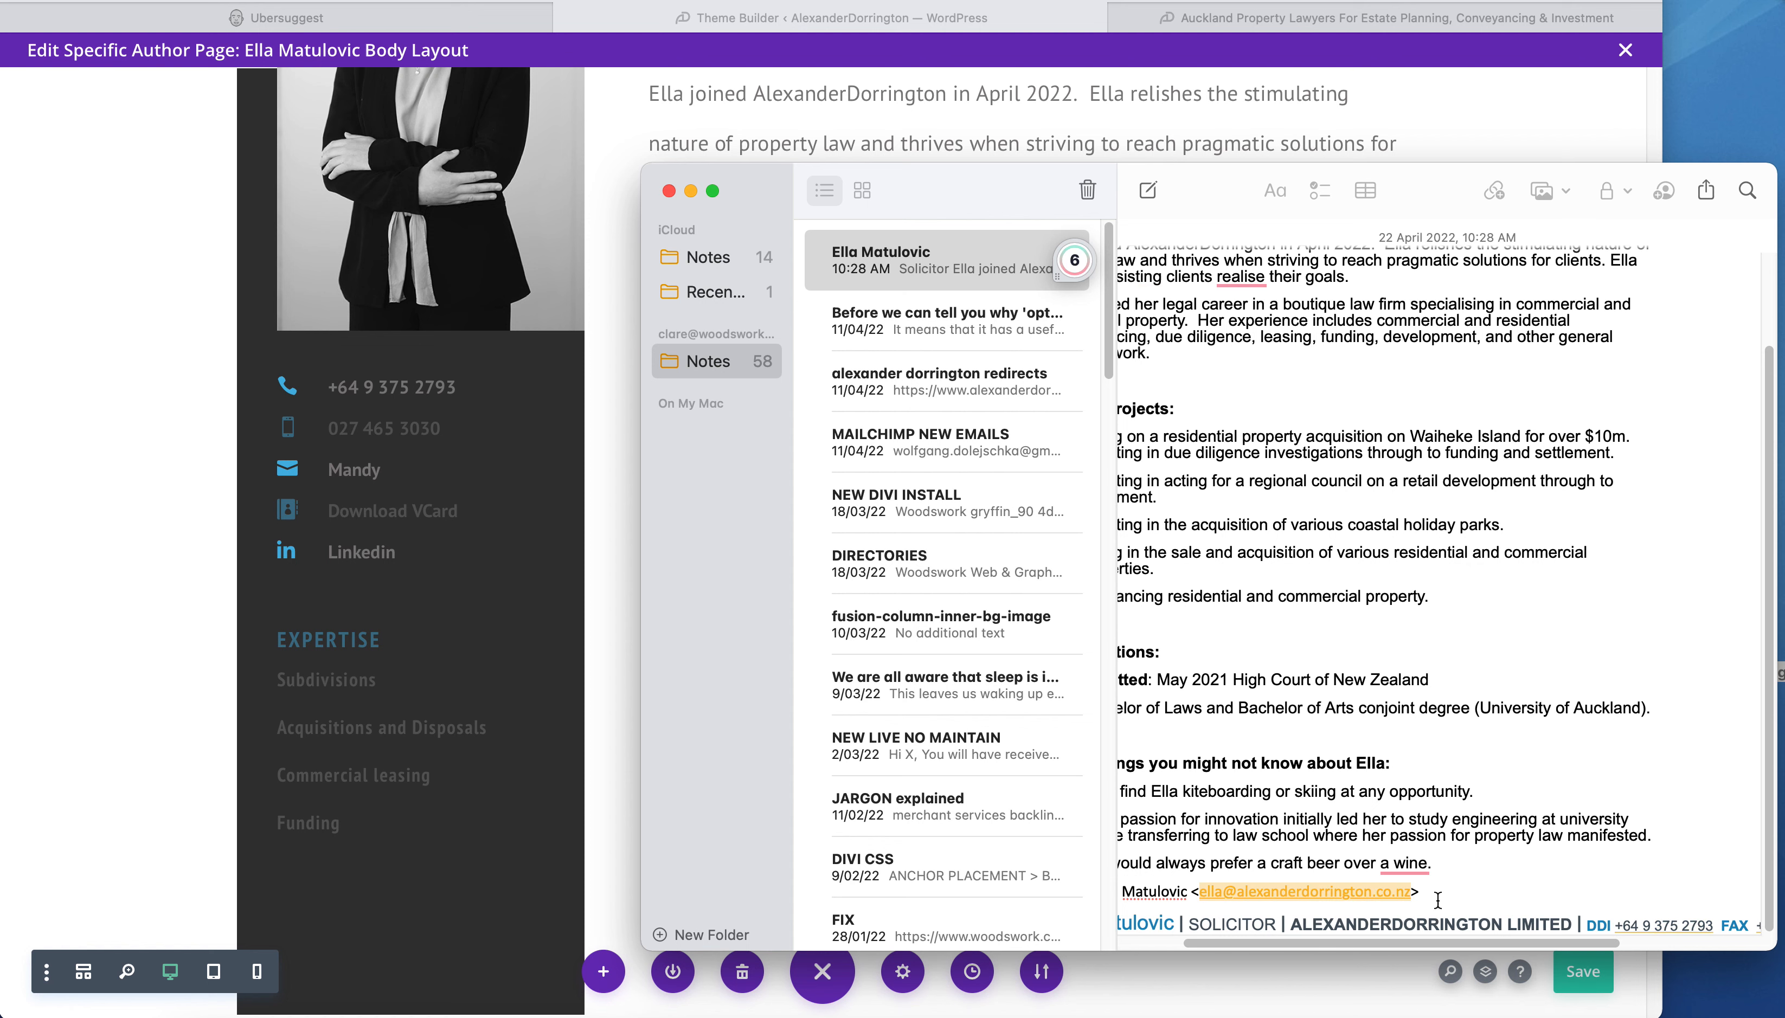
- Replace the previous solicitor's name in the sidebar email blurb's body text with the new solicitor's first name
{"action": "left_click", "coordinate": [525, 538]}
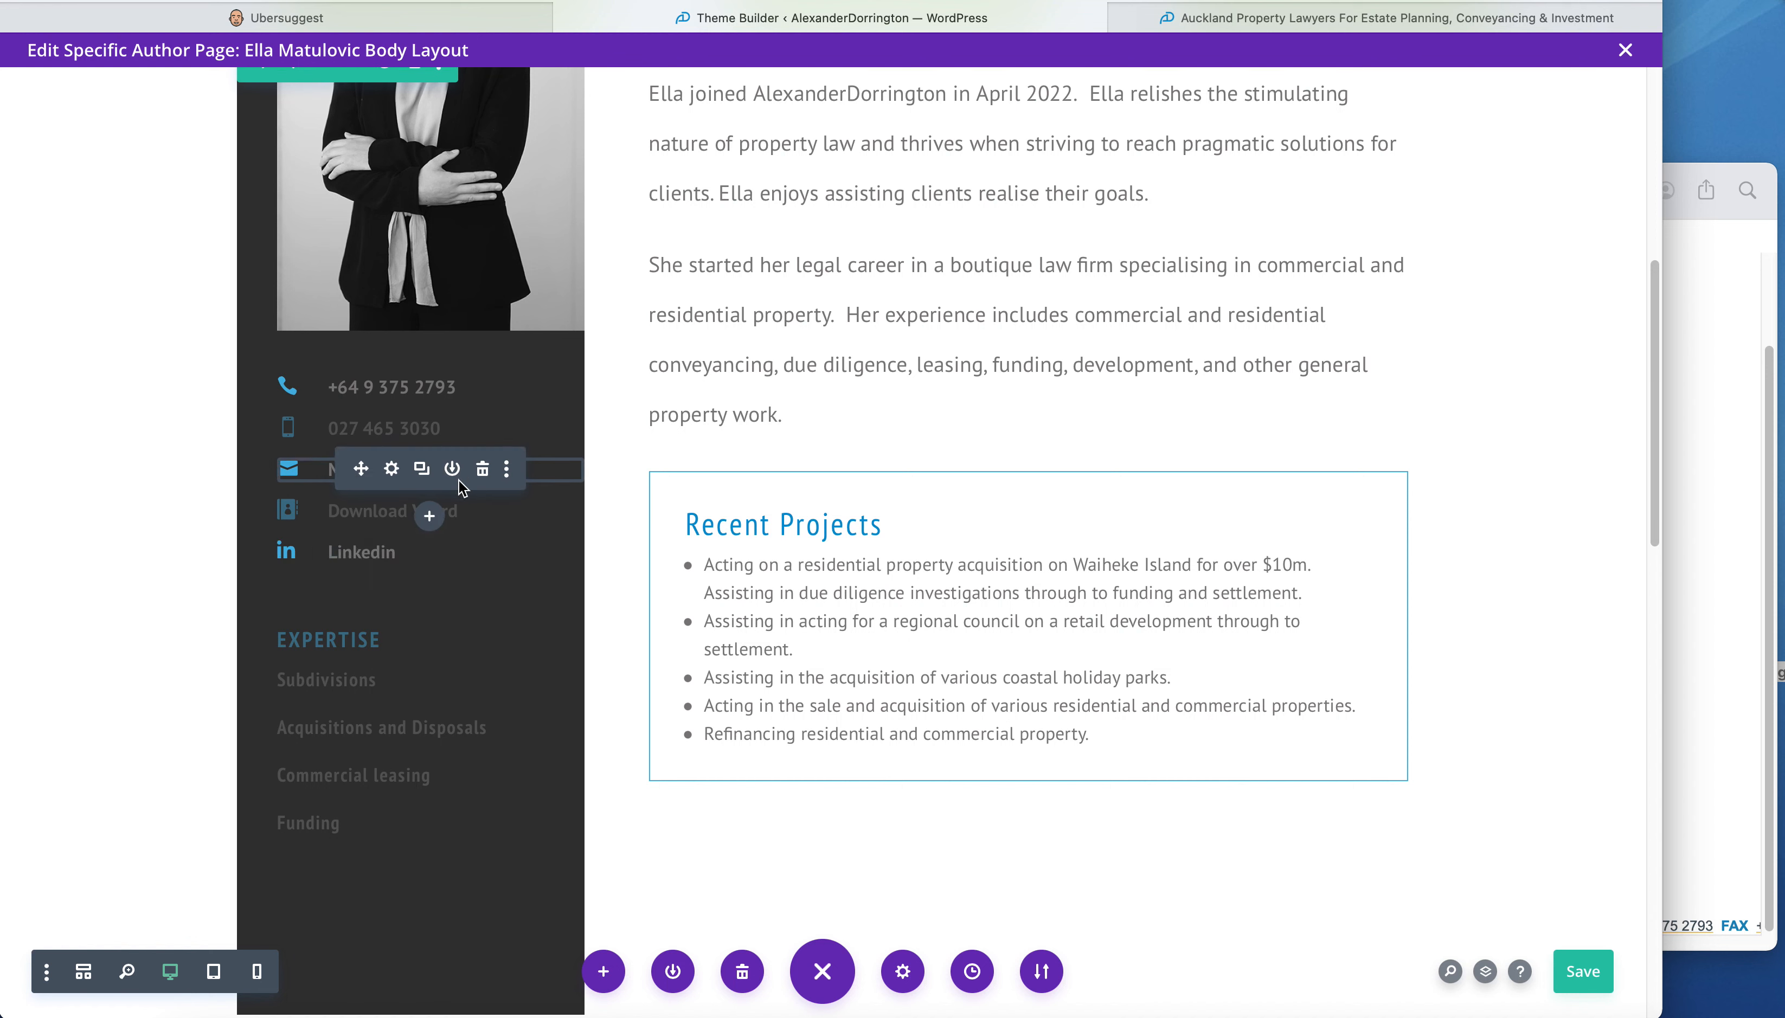
{"action": "left_click", "coordinate": [391, 469]}
{"action": "scroll", "coordinate": [1117, 661], "scroll_direction": "down", "scroll_amount": 10}
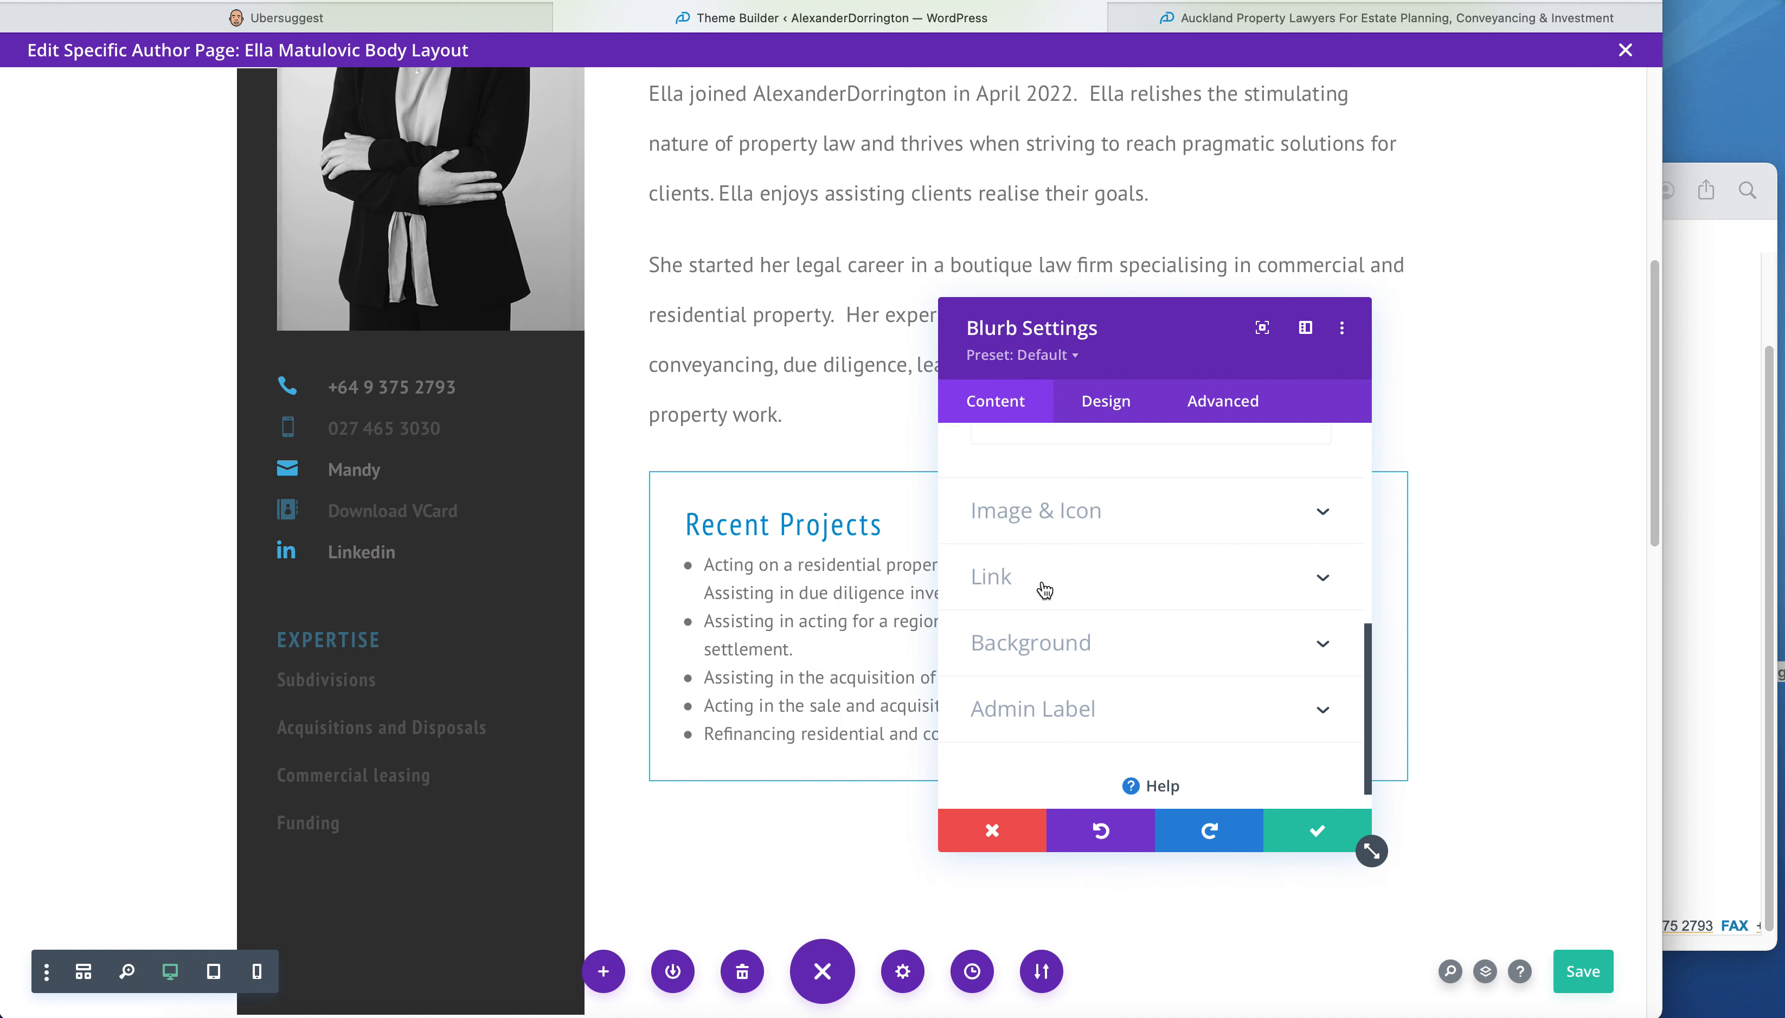
{"action": "scroll", "coordinate": [1366, 672], "scroll_direction": "up", "scroll_amount": 1}
{"action": "scroll", "coordinate": [1365, 641], "scroll_direction": "up", "scroll_amount": 2}
{"action": "left_click_drag", "start_coordinate": [1069, 525], "coordinate": [942, 524]}
{"action": "type", "text": "Ella"}
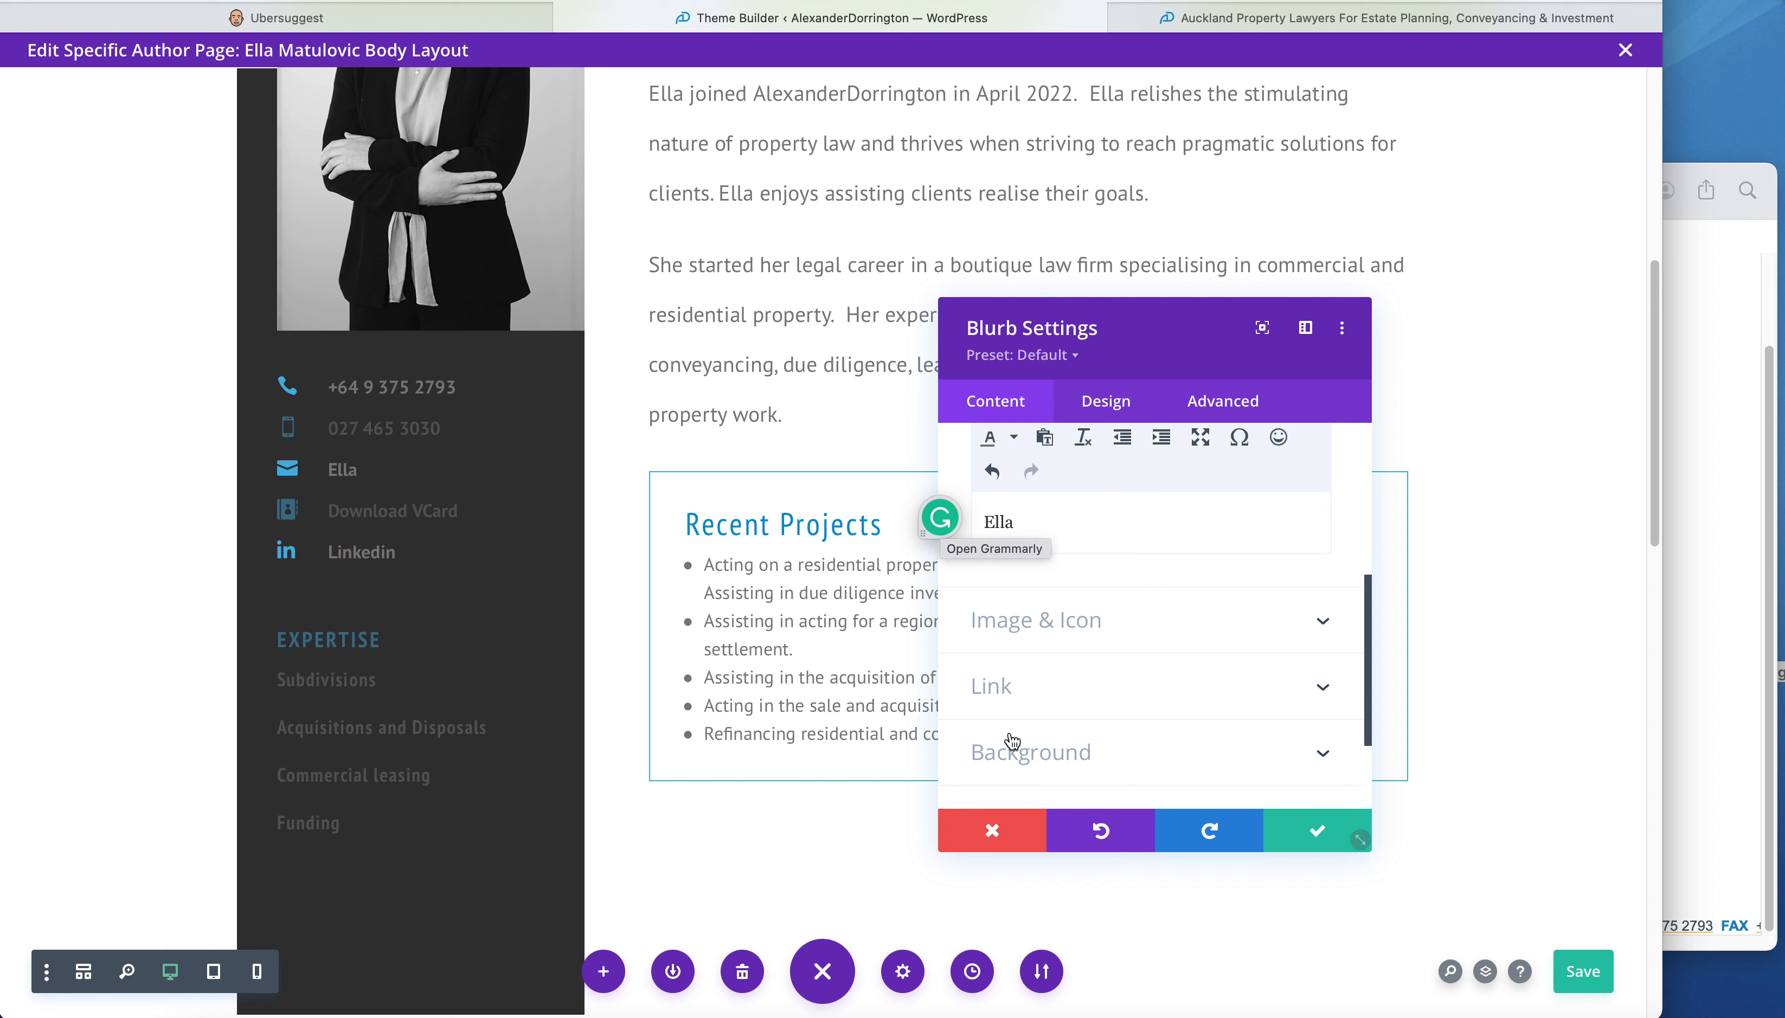
- Change the mailto addresses in the email blurb's Title Link URL and Module Link URL to the new solicitor's email
{"action": "left_click", "coordinate": [1018, 687]}
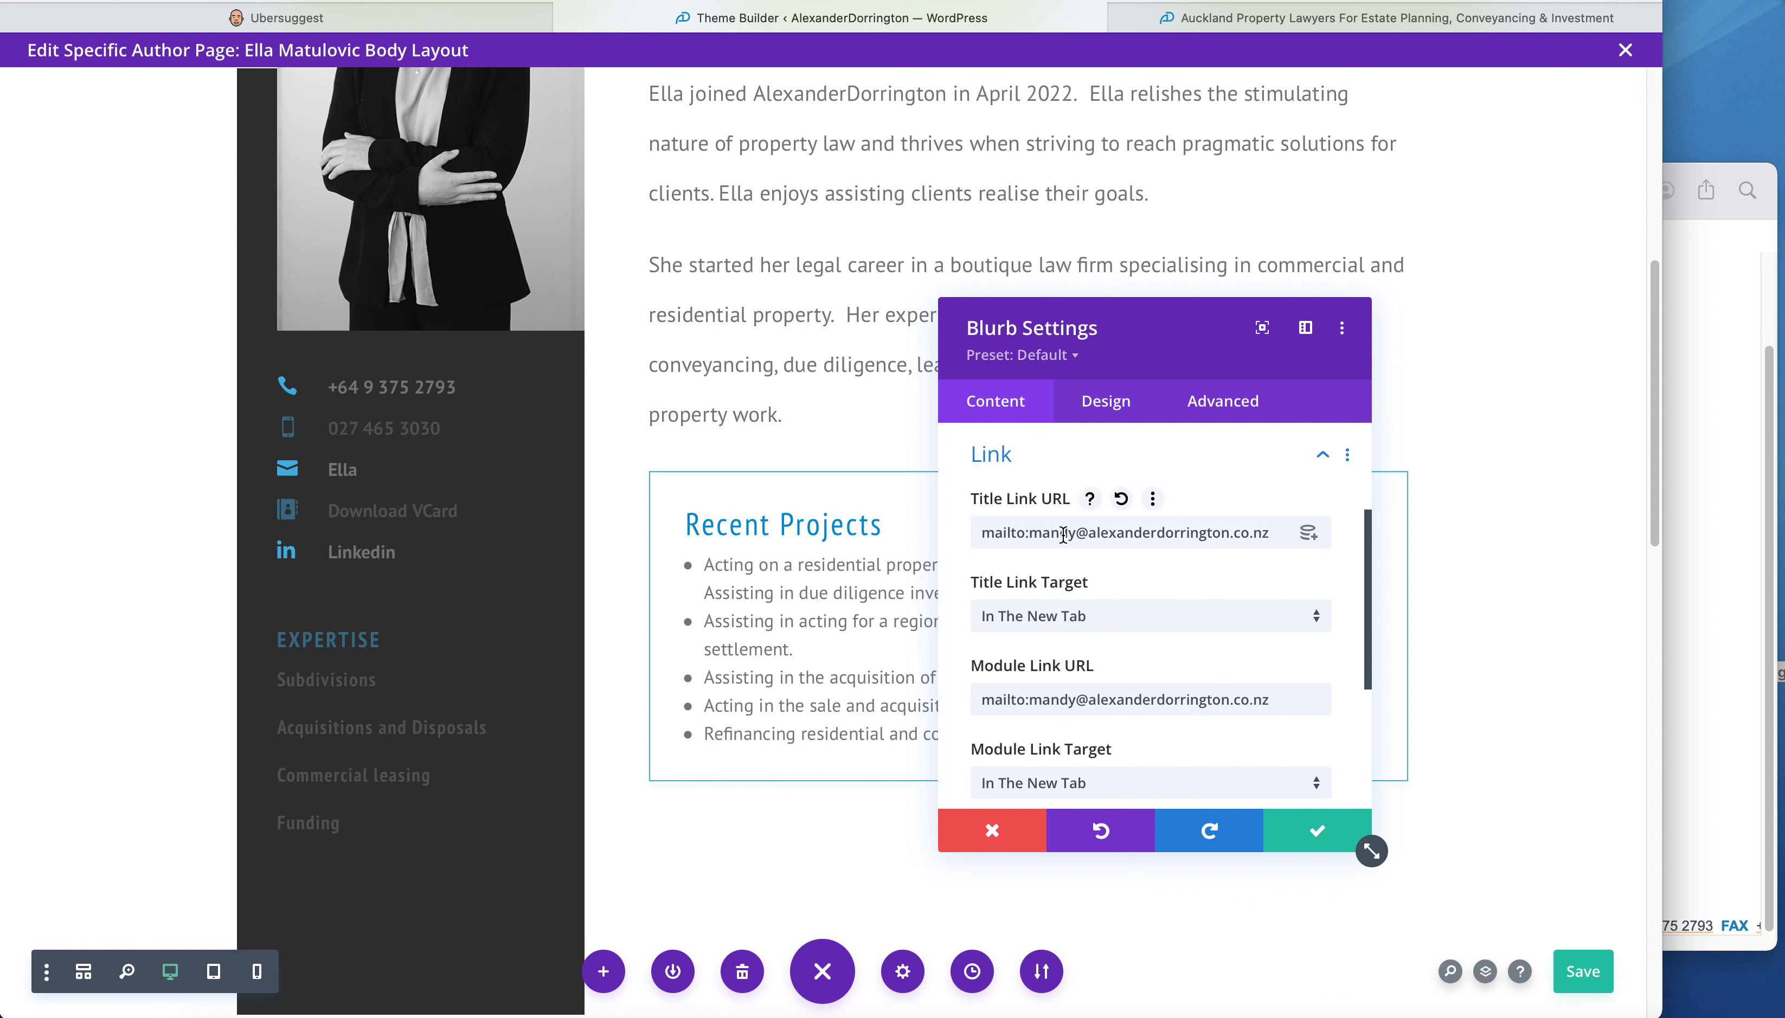
{"action": "left_click_drag", "start_coordinate": [1075, 532], "coordinate": [1057, 536]}
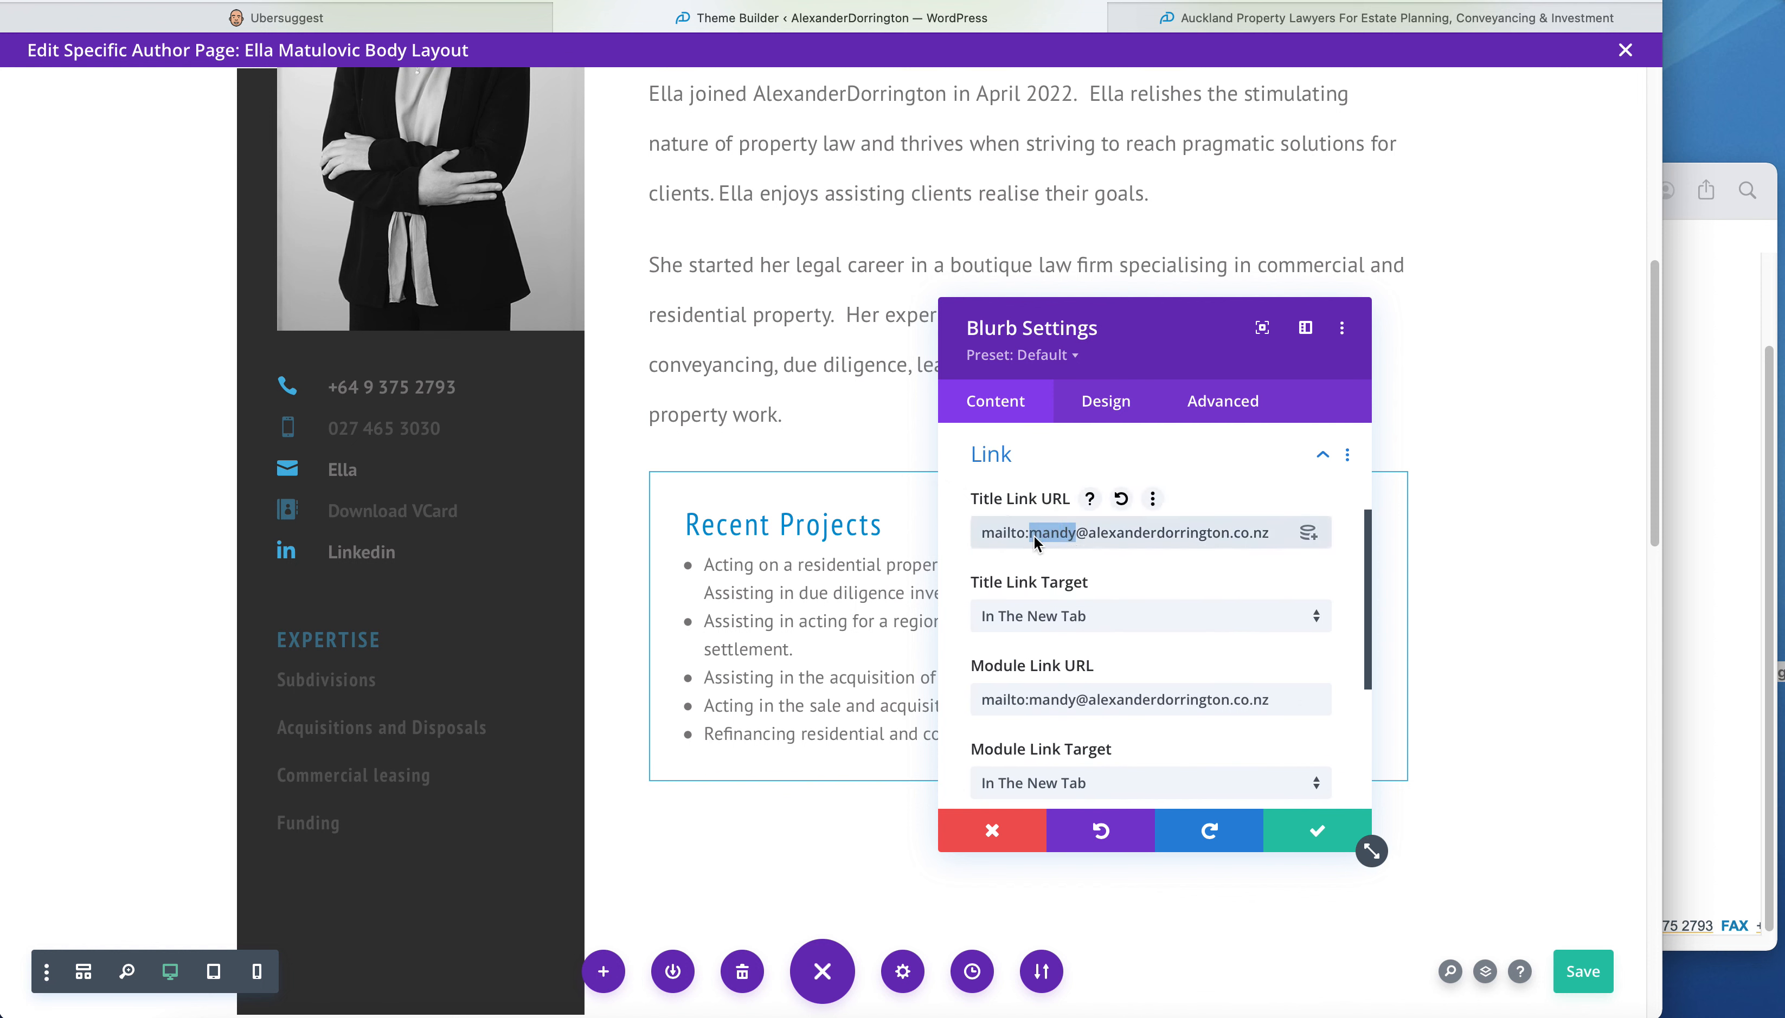
{"action": "type", "text": "ella"}
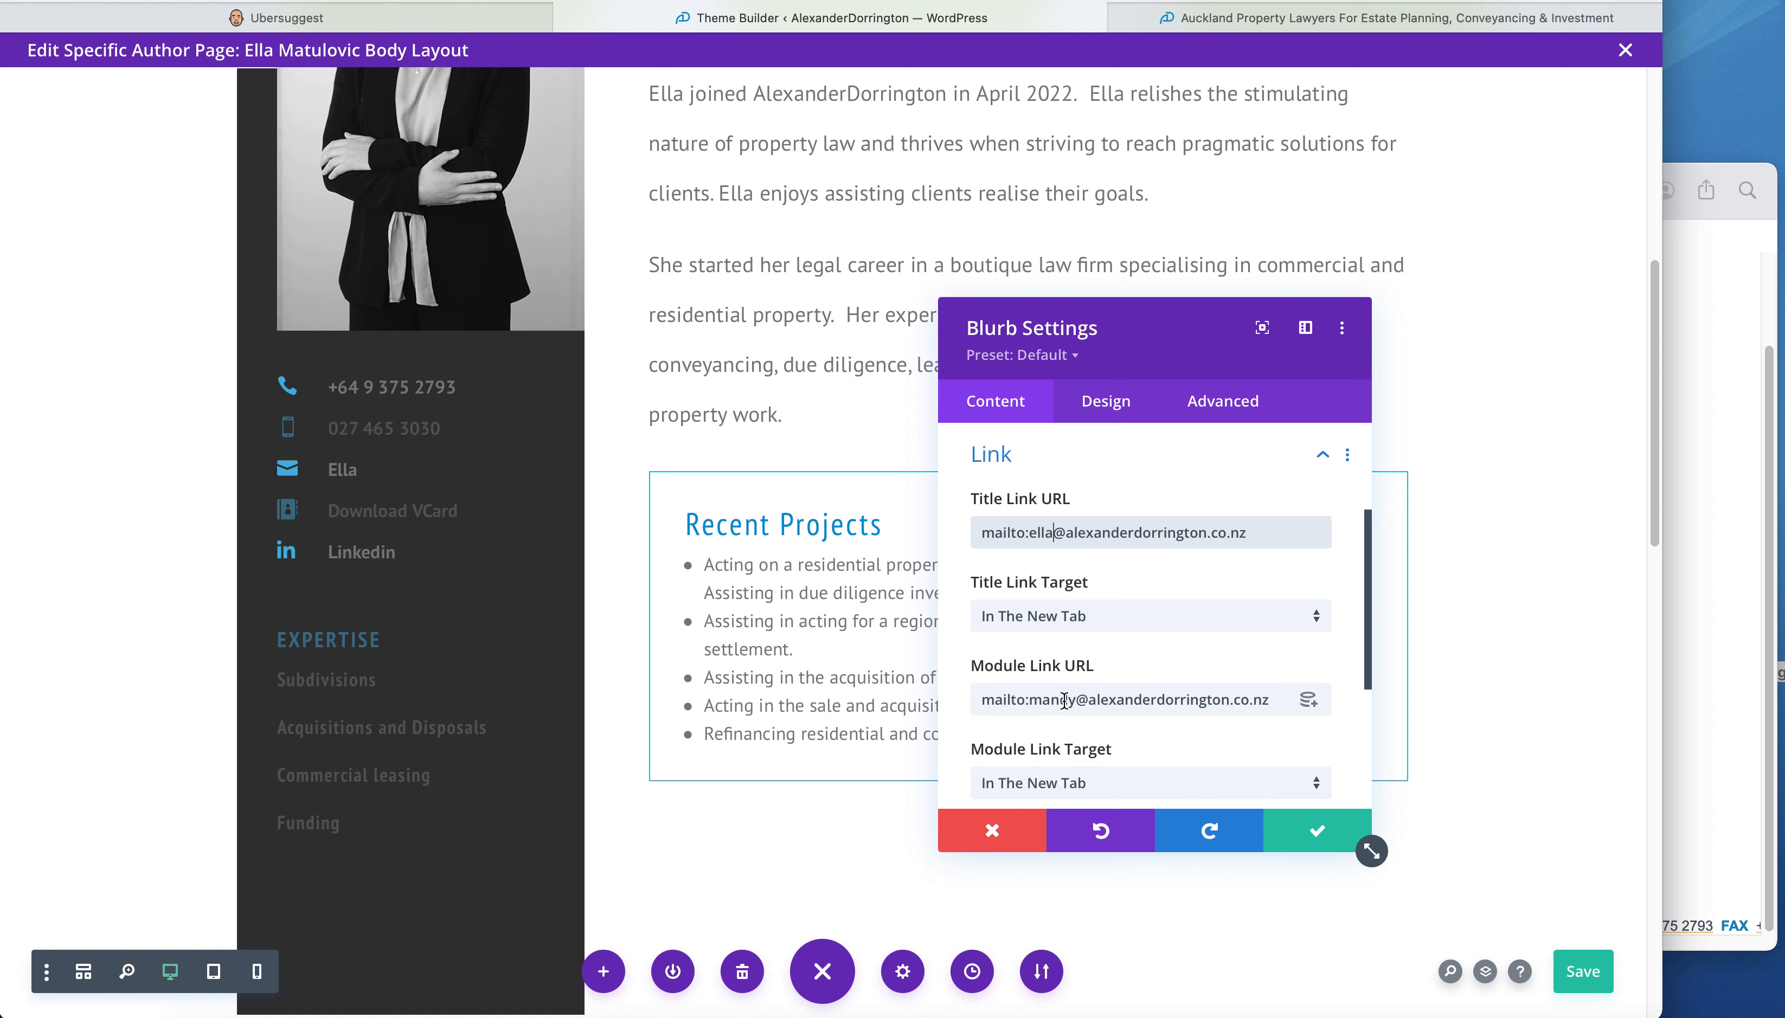
{"action": "left_click_drag", "start_coordinate": [1077, 701], "coordinate": [1043, 703]}
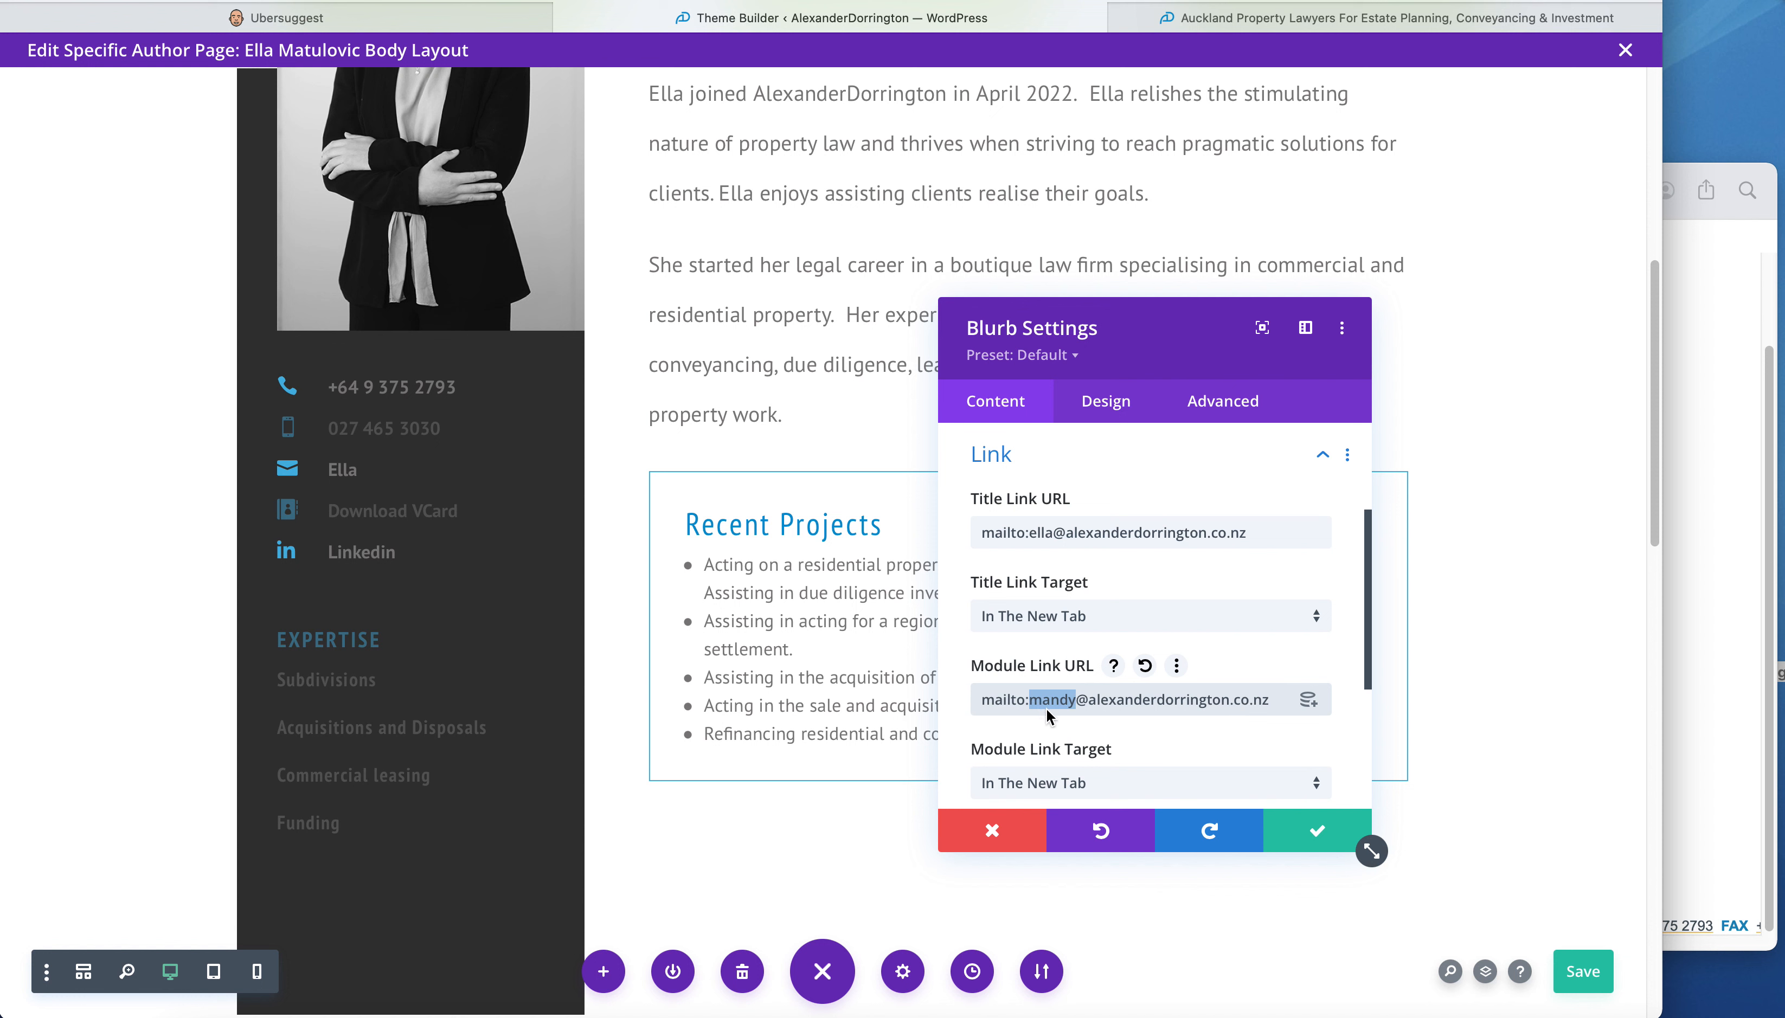
{"action": "type", "text": "ella"}
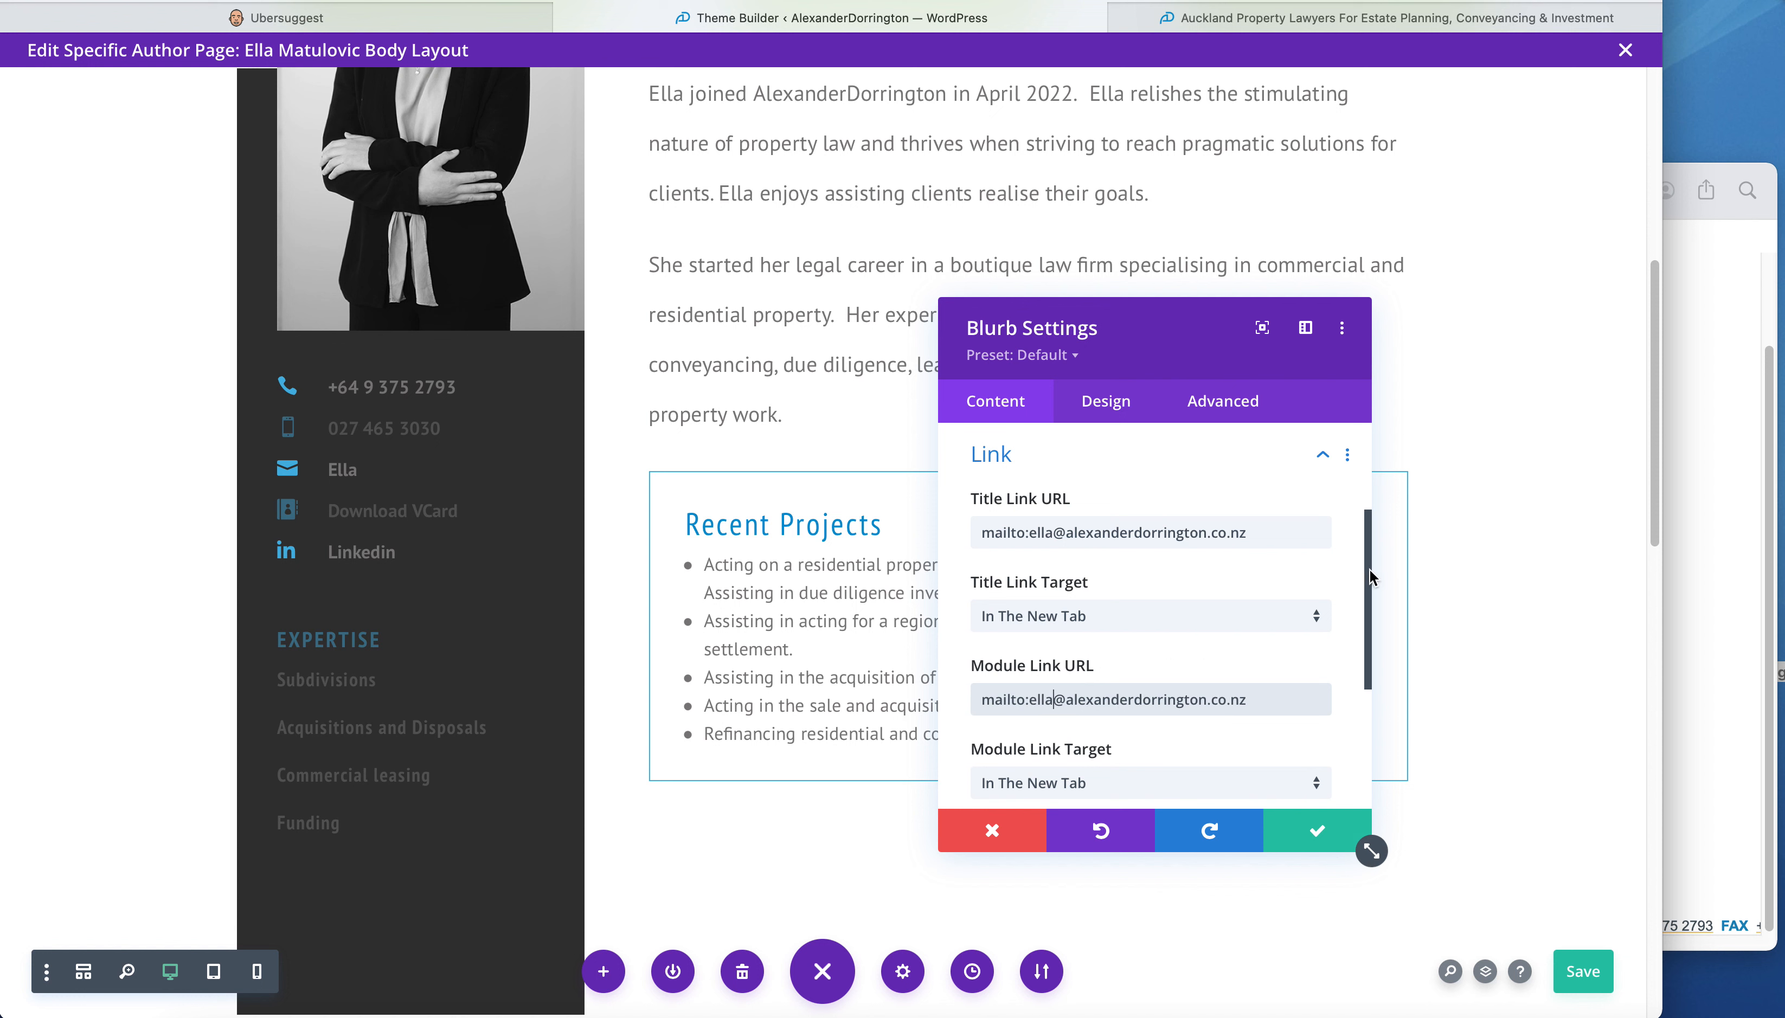
{"action": "left_click_drag", "start_coordinate": [1369, 569], "coordinate": [1359, 609]}
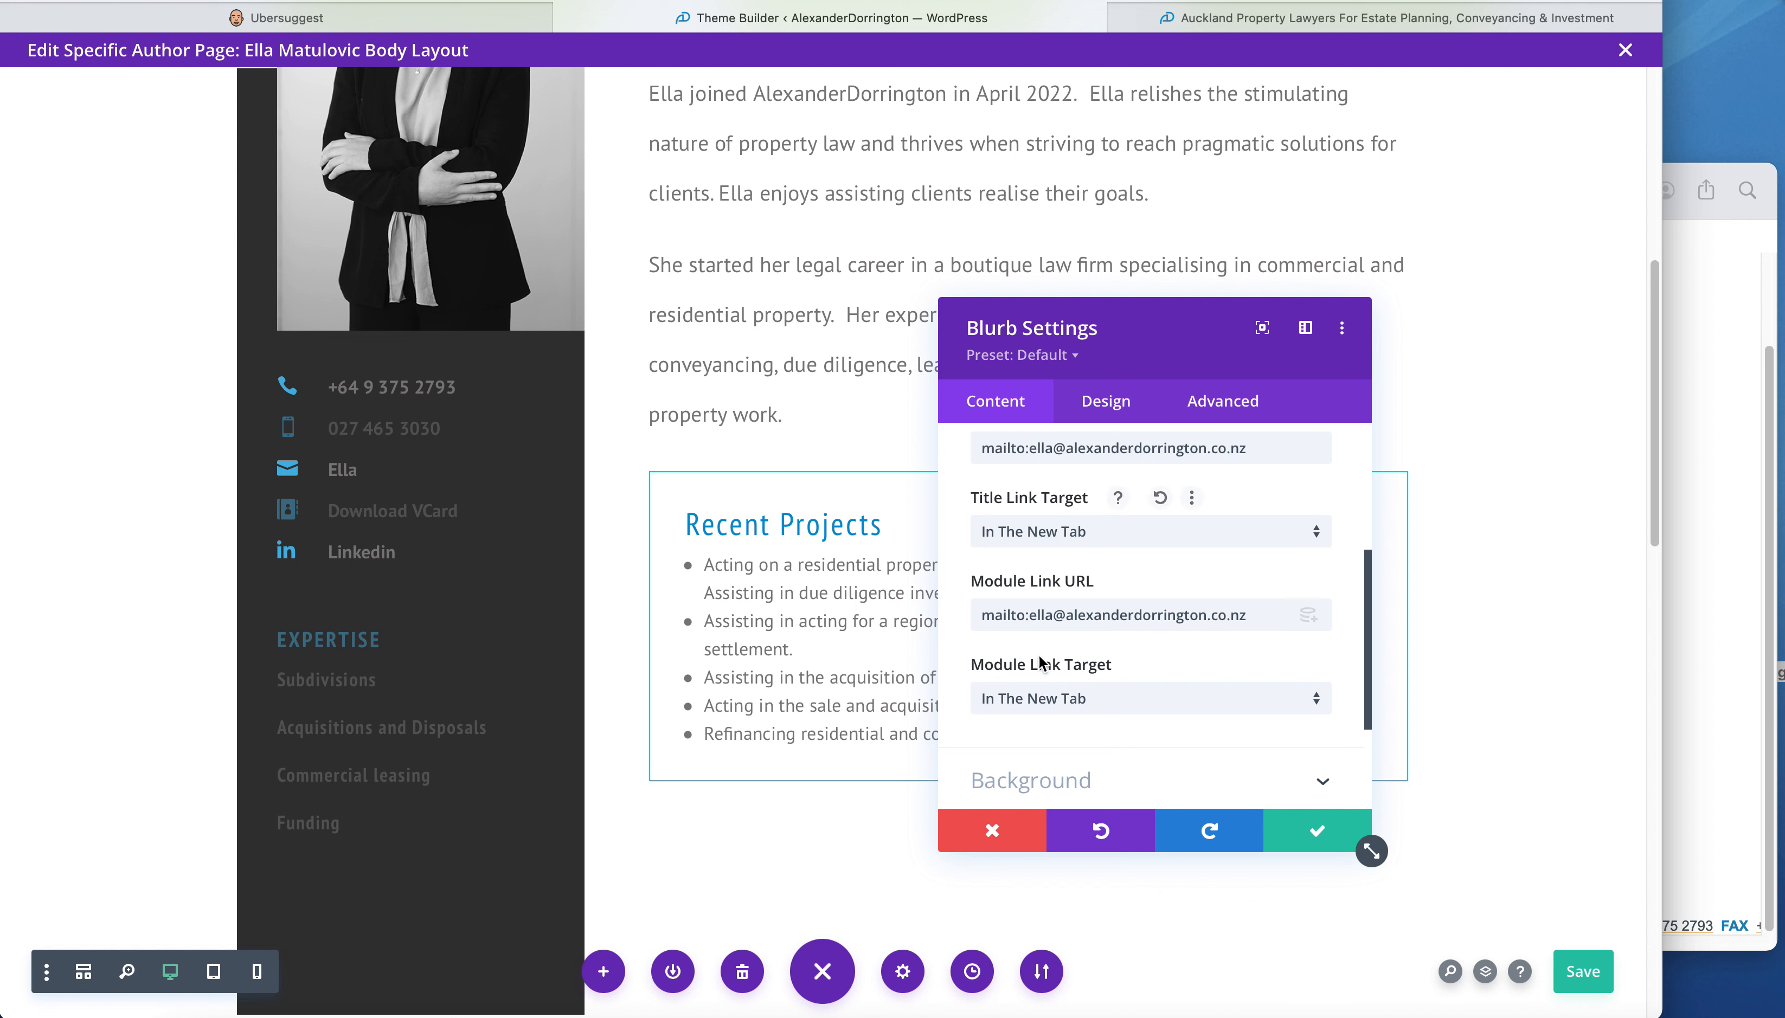
- Save the email blurb's settings and the new solicitor's body layout
{"action": "left_click", "coordinate": [1318, 834]}
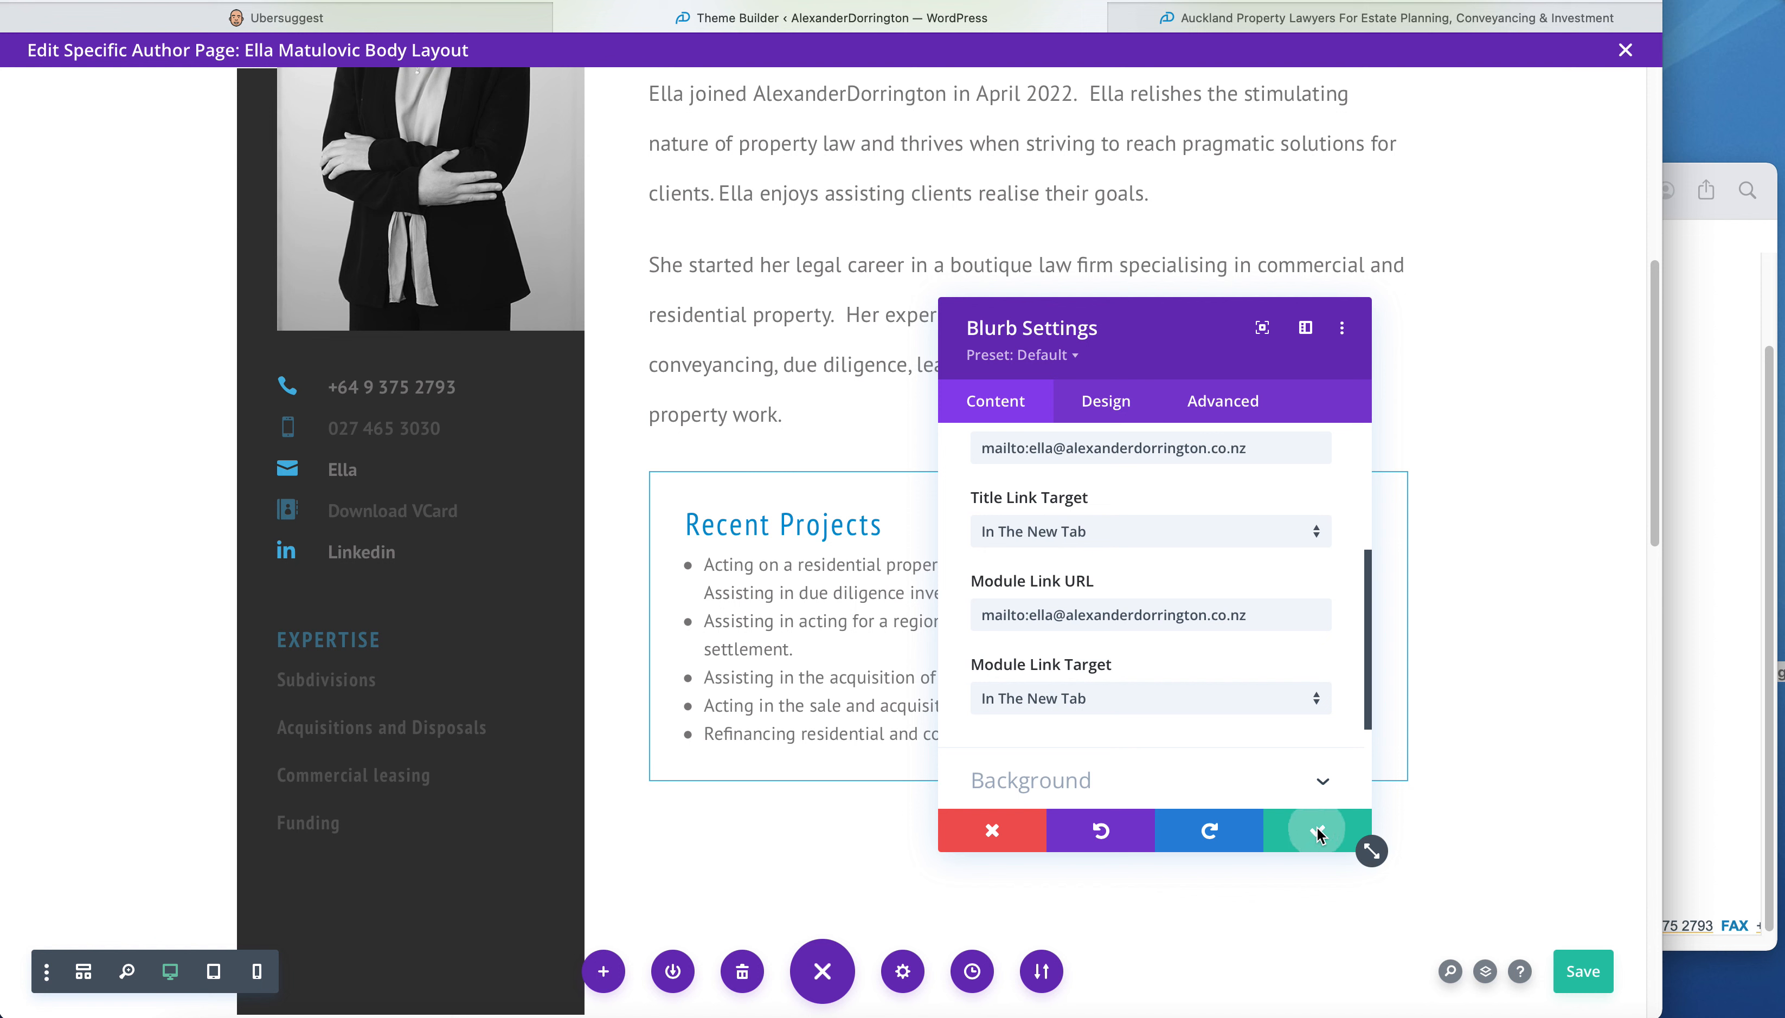
{"action": "left_click", "coordinate": [1583, 977]}
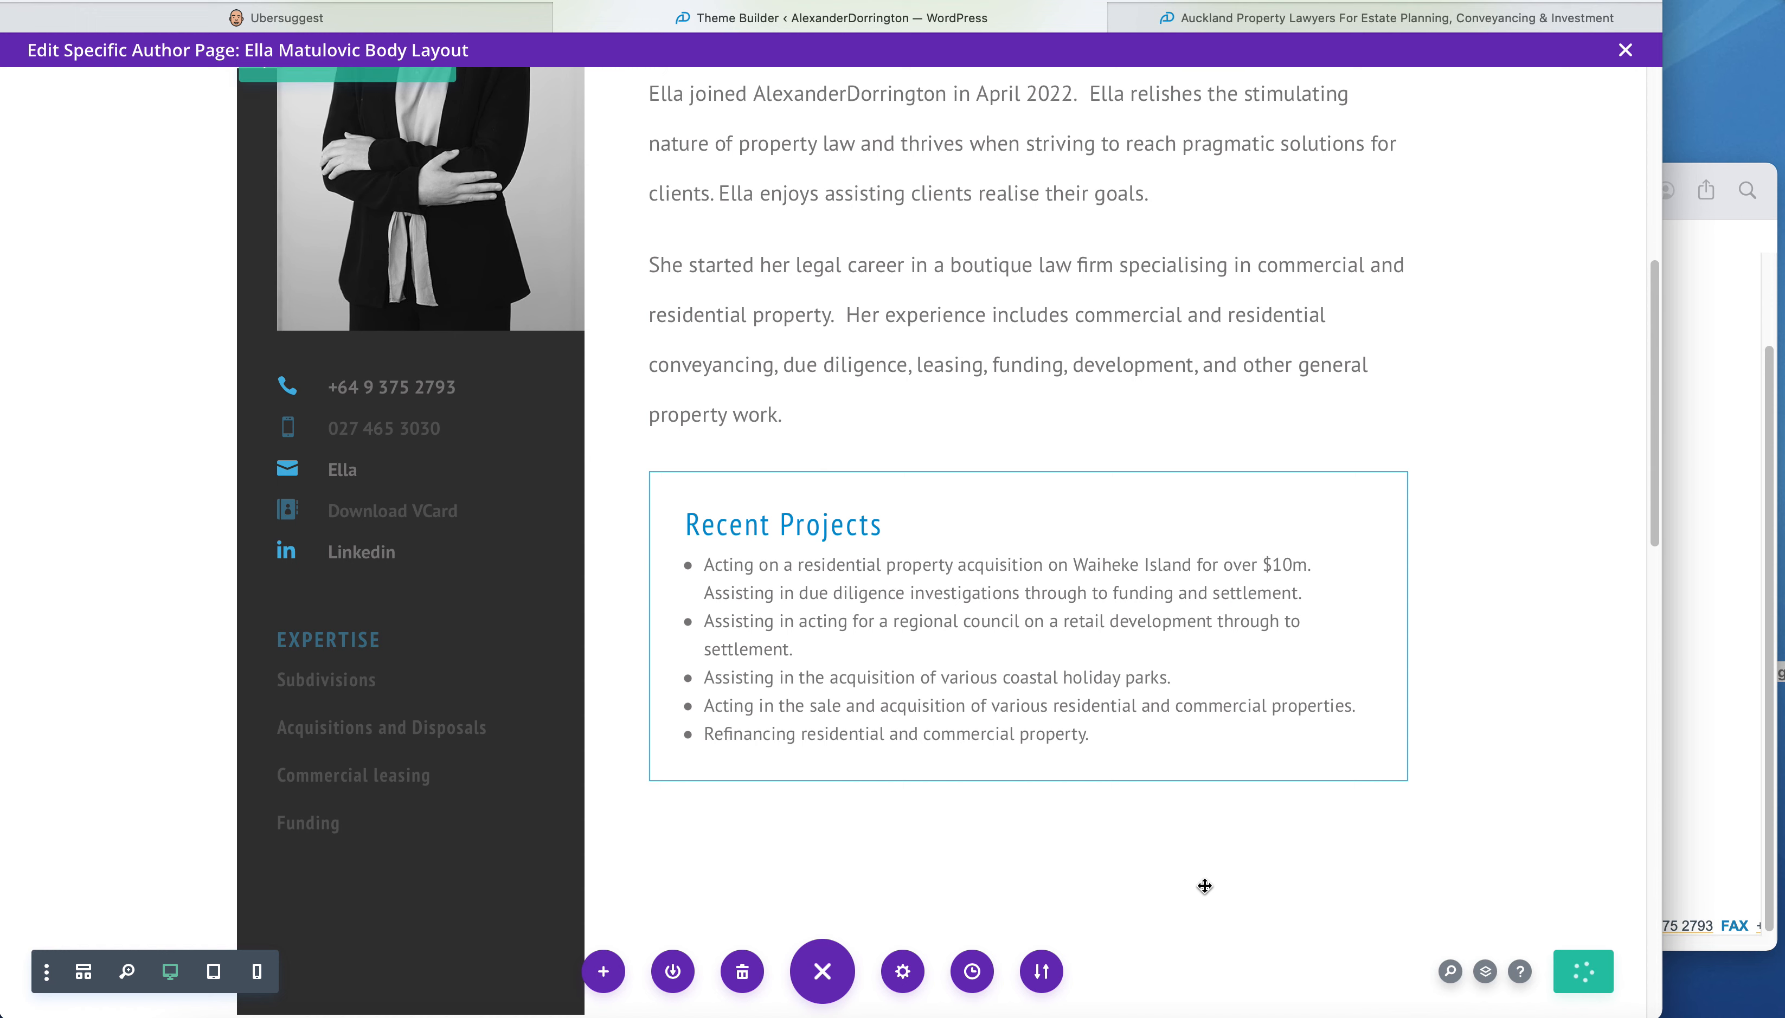
- Switch to Notes and check the solicitor's biography, projects, qualifications, facts and full signature line for any remaining details
{"action": "left_click", "coordinate": [1725, 690]}
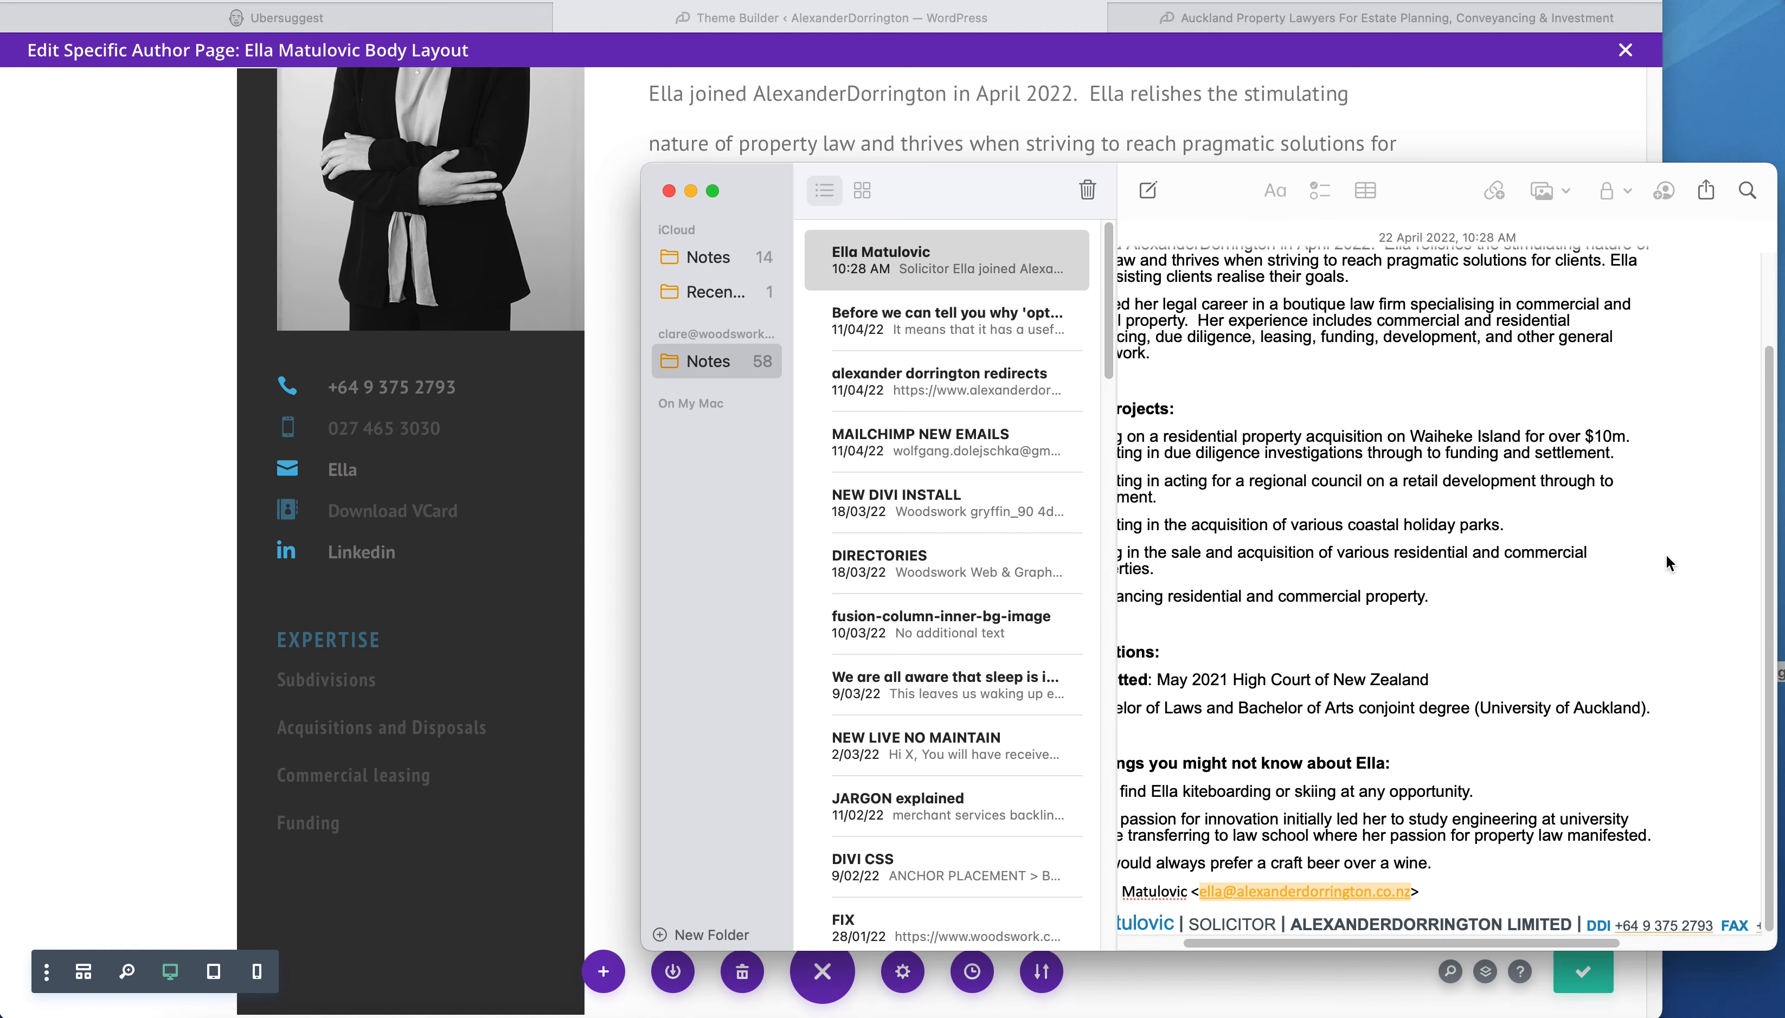
{"action": "scroll", "coordinate": [1580, 574], "scroll_direction": "left", "scroll_amount": 3}
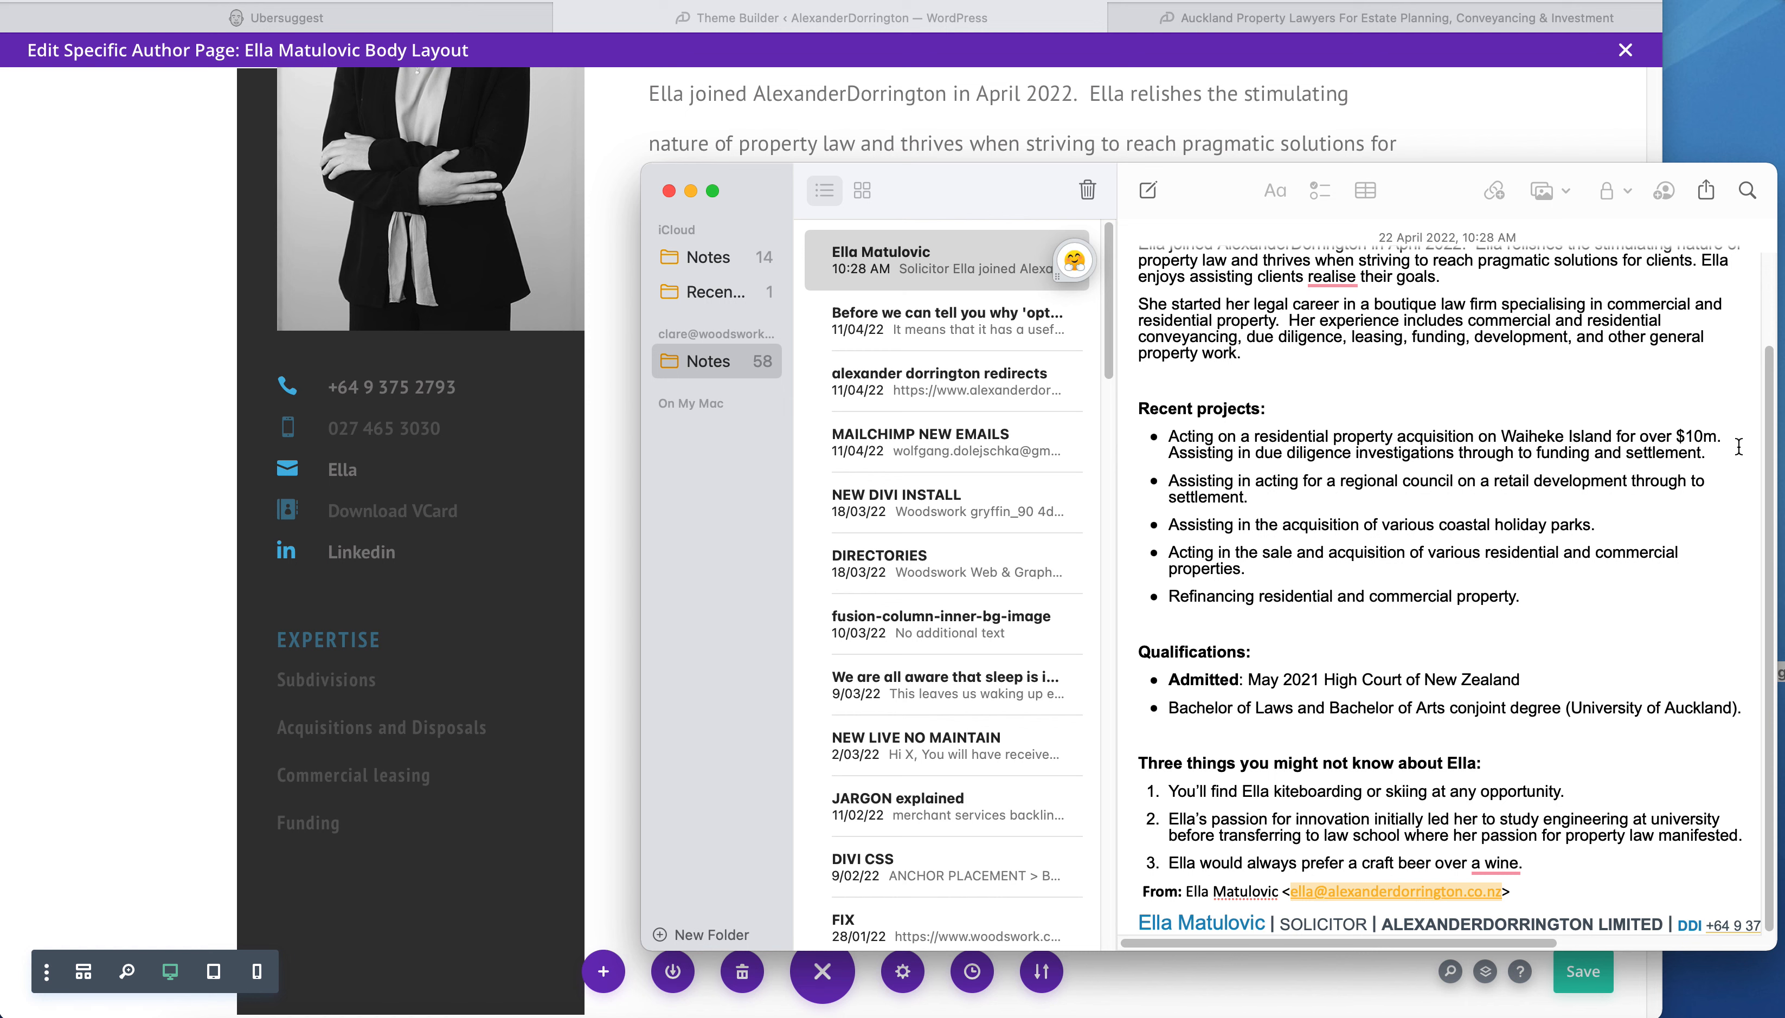
{"action": "left_click_drag", "start_coordinate": [1771, 482], "coordinate": [1764, 380]}
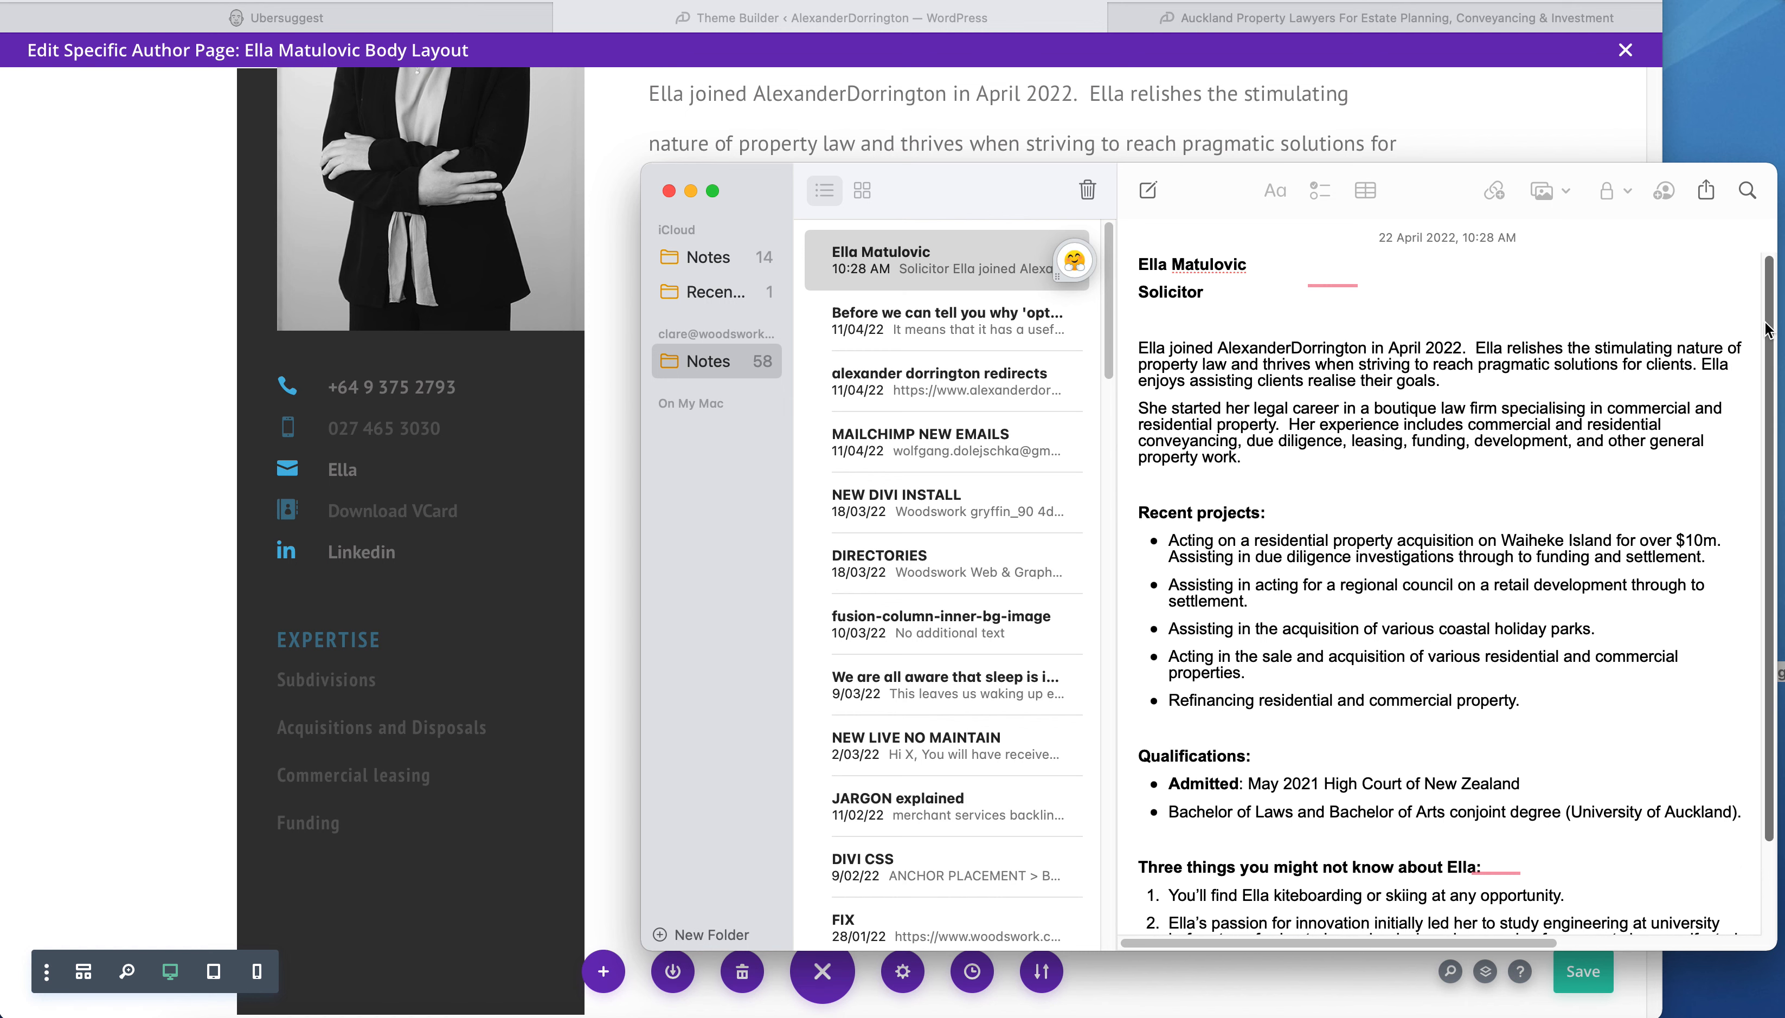
{"action": "scroll", "coordinate": [1741, 593], "scroll_direction": "down", "scroll_amount": 3}
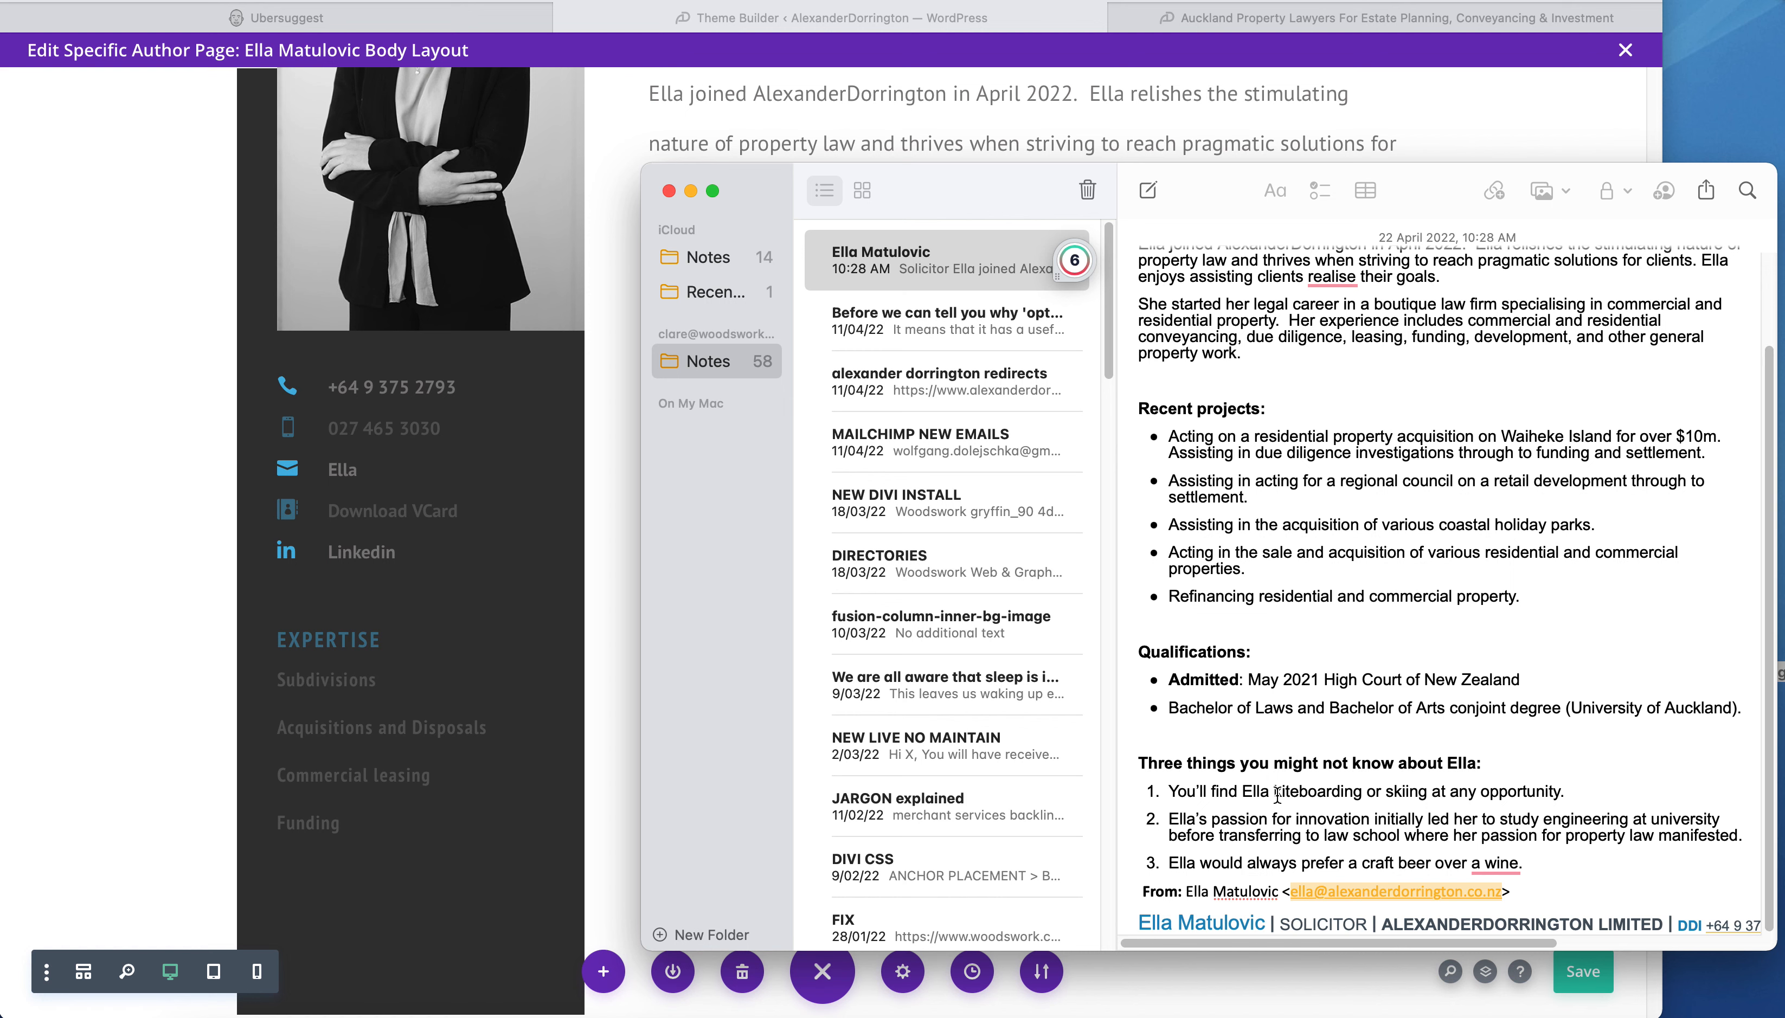
{"action": "scroll", "coordinate": [1586, 736], "scroll_direction": "right", "scroll_amount": 4}
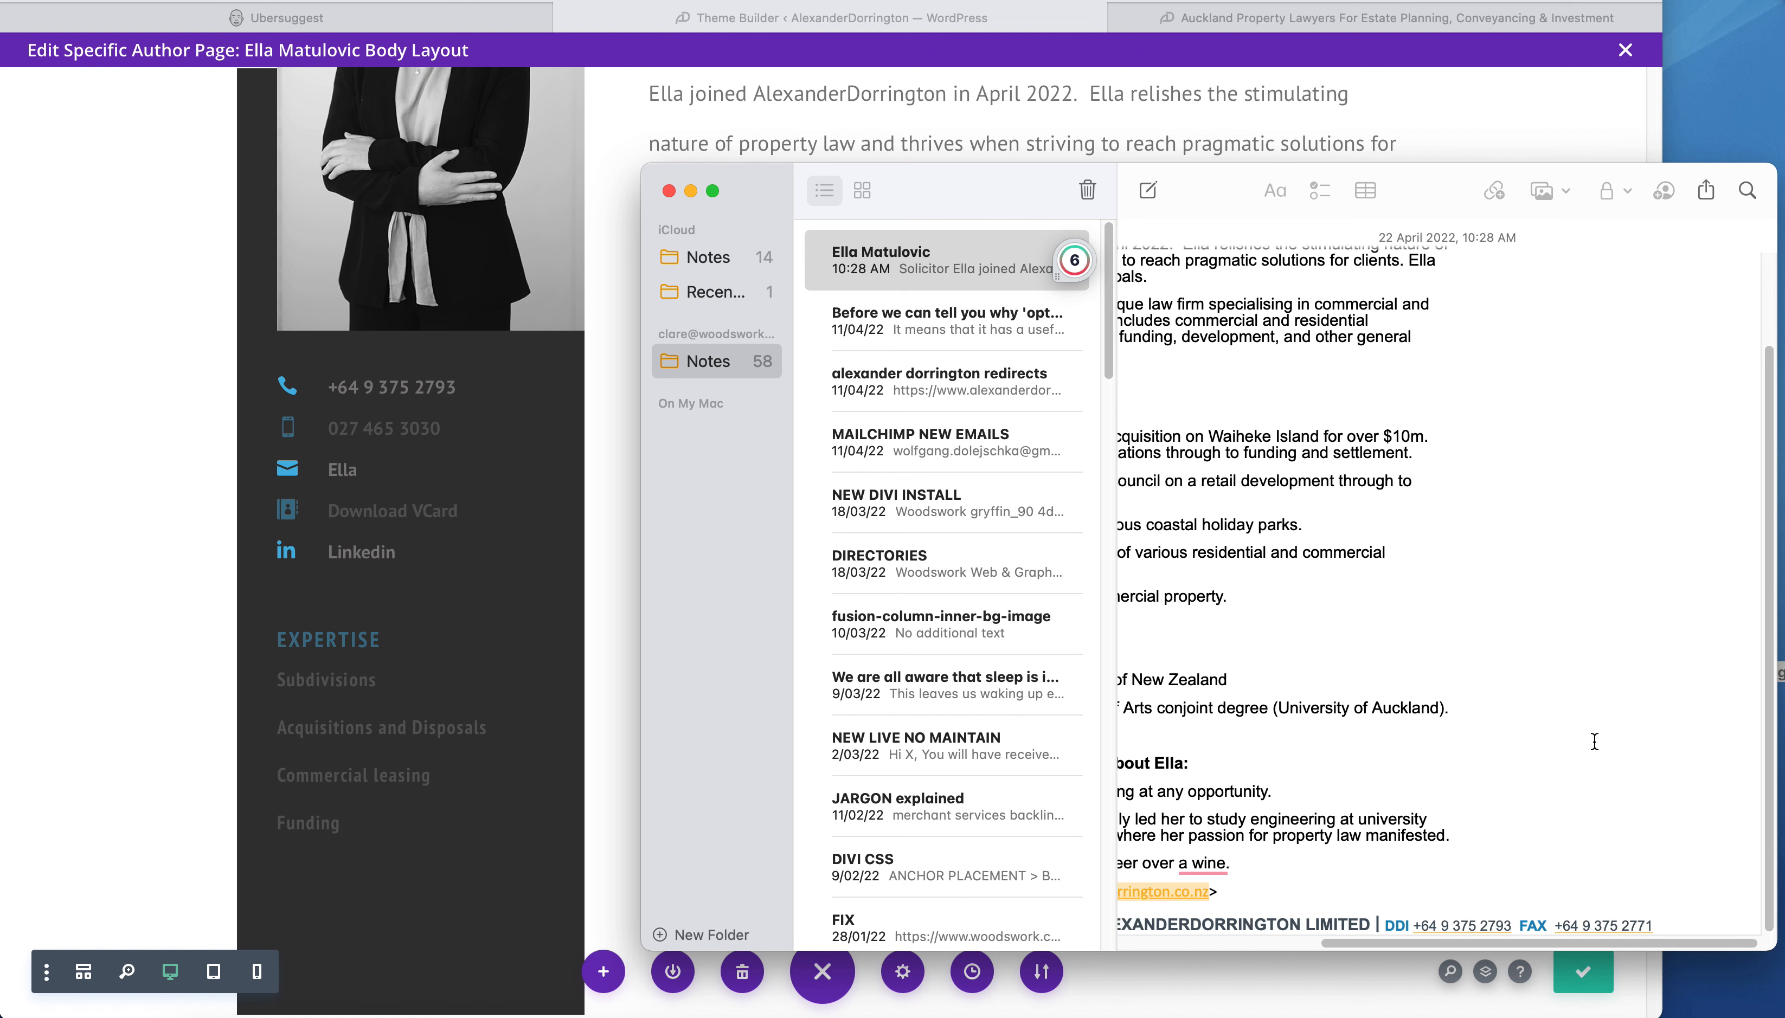
{"action": "scroll", "coordinate": [1594, 741], "scroll_direction": "left", "scroll_amount": 4}
{"action": "scroll", "coordinate": [1586, 736], "scroll_direction": "right", "scroll_amount": 4}
{"action": "scroll", "coordinate": [1609, 455], "scroll_direction": "left", "scroll_amount": 4}
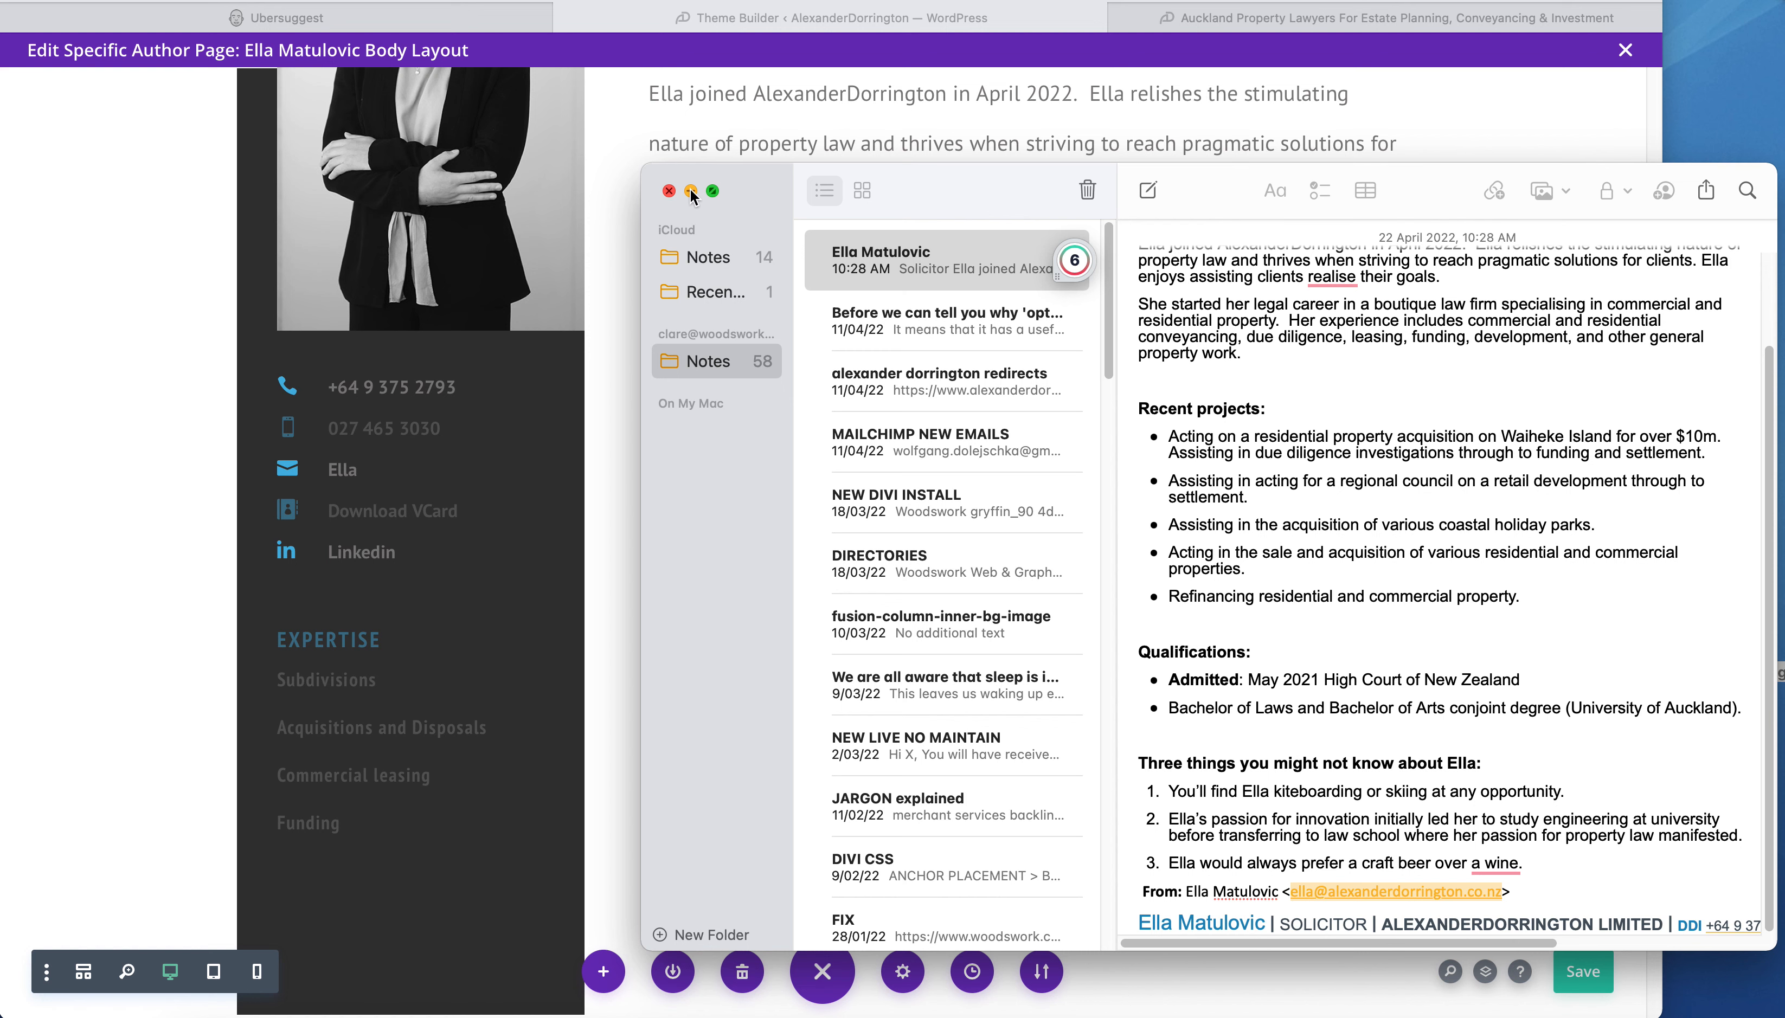
- Return to the browser, save the body layout again, close the layout editor and save the Theme Builder changes
{"action": "left_click", "coordinate": [616, 583]}
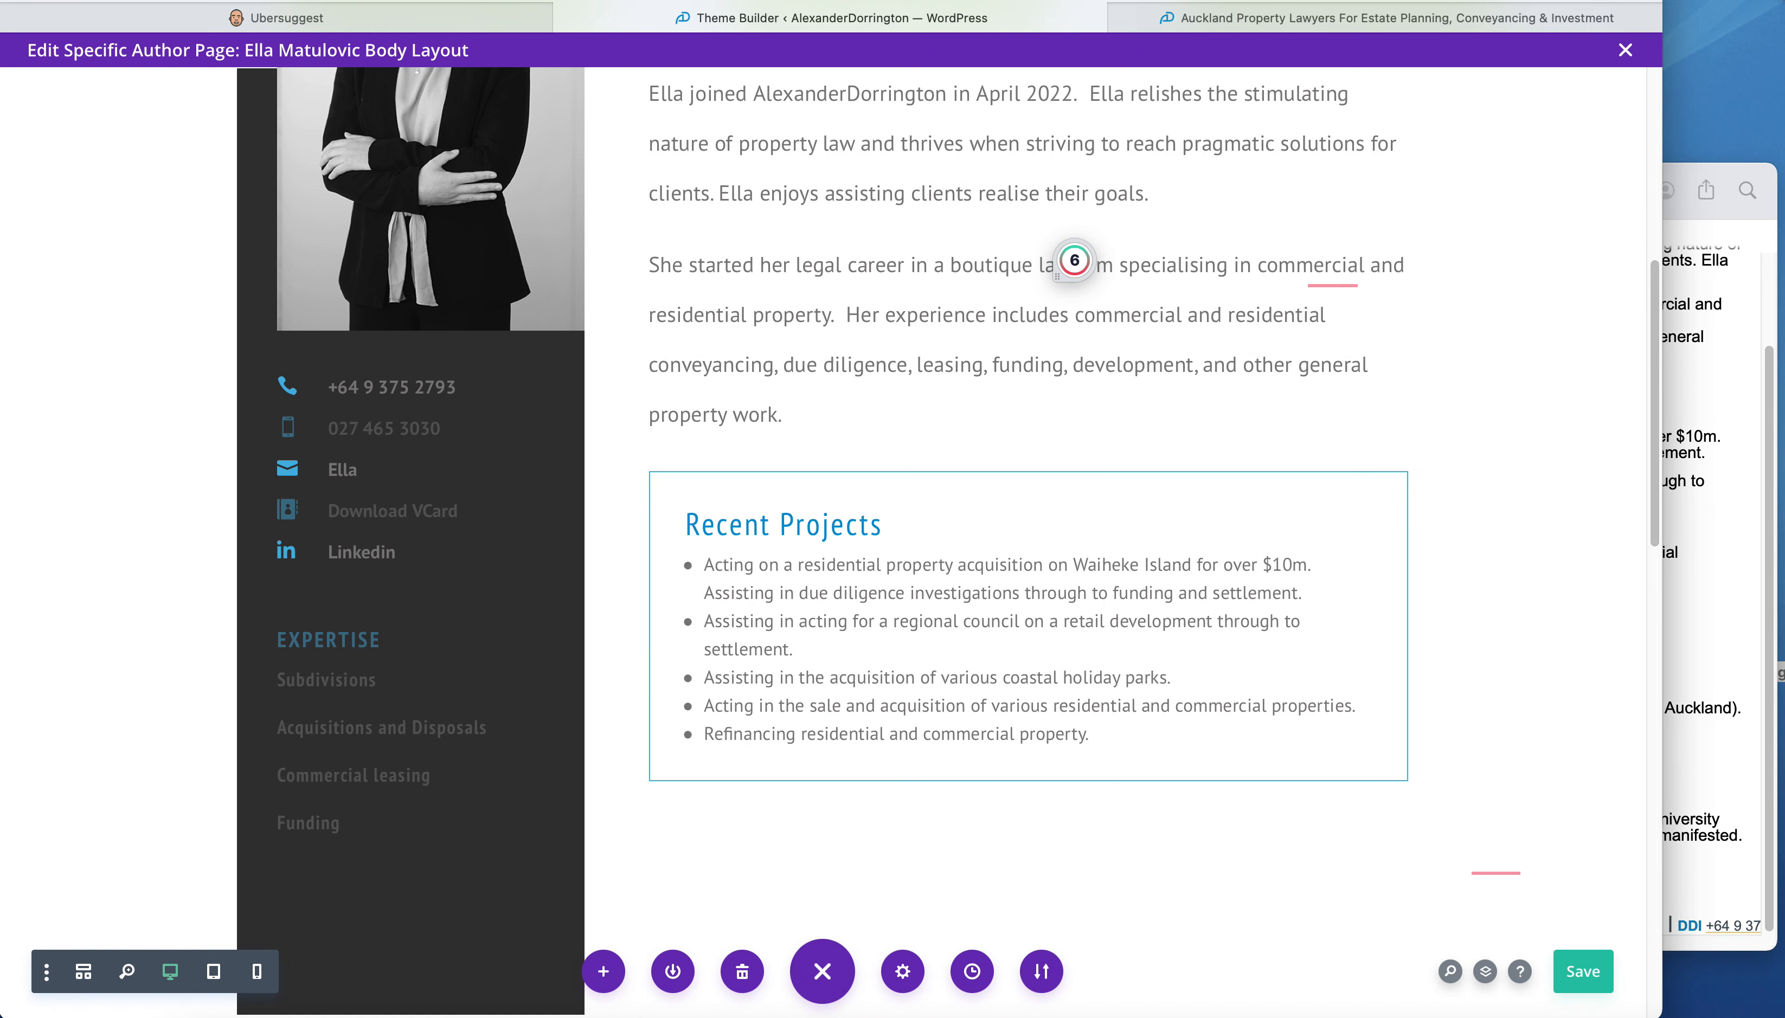
{"action": "left_click", "coordinate": [1584, 976]}
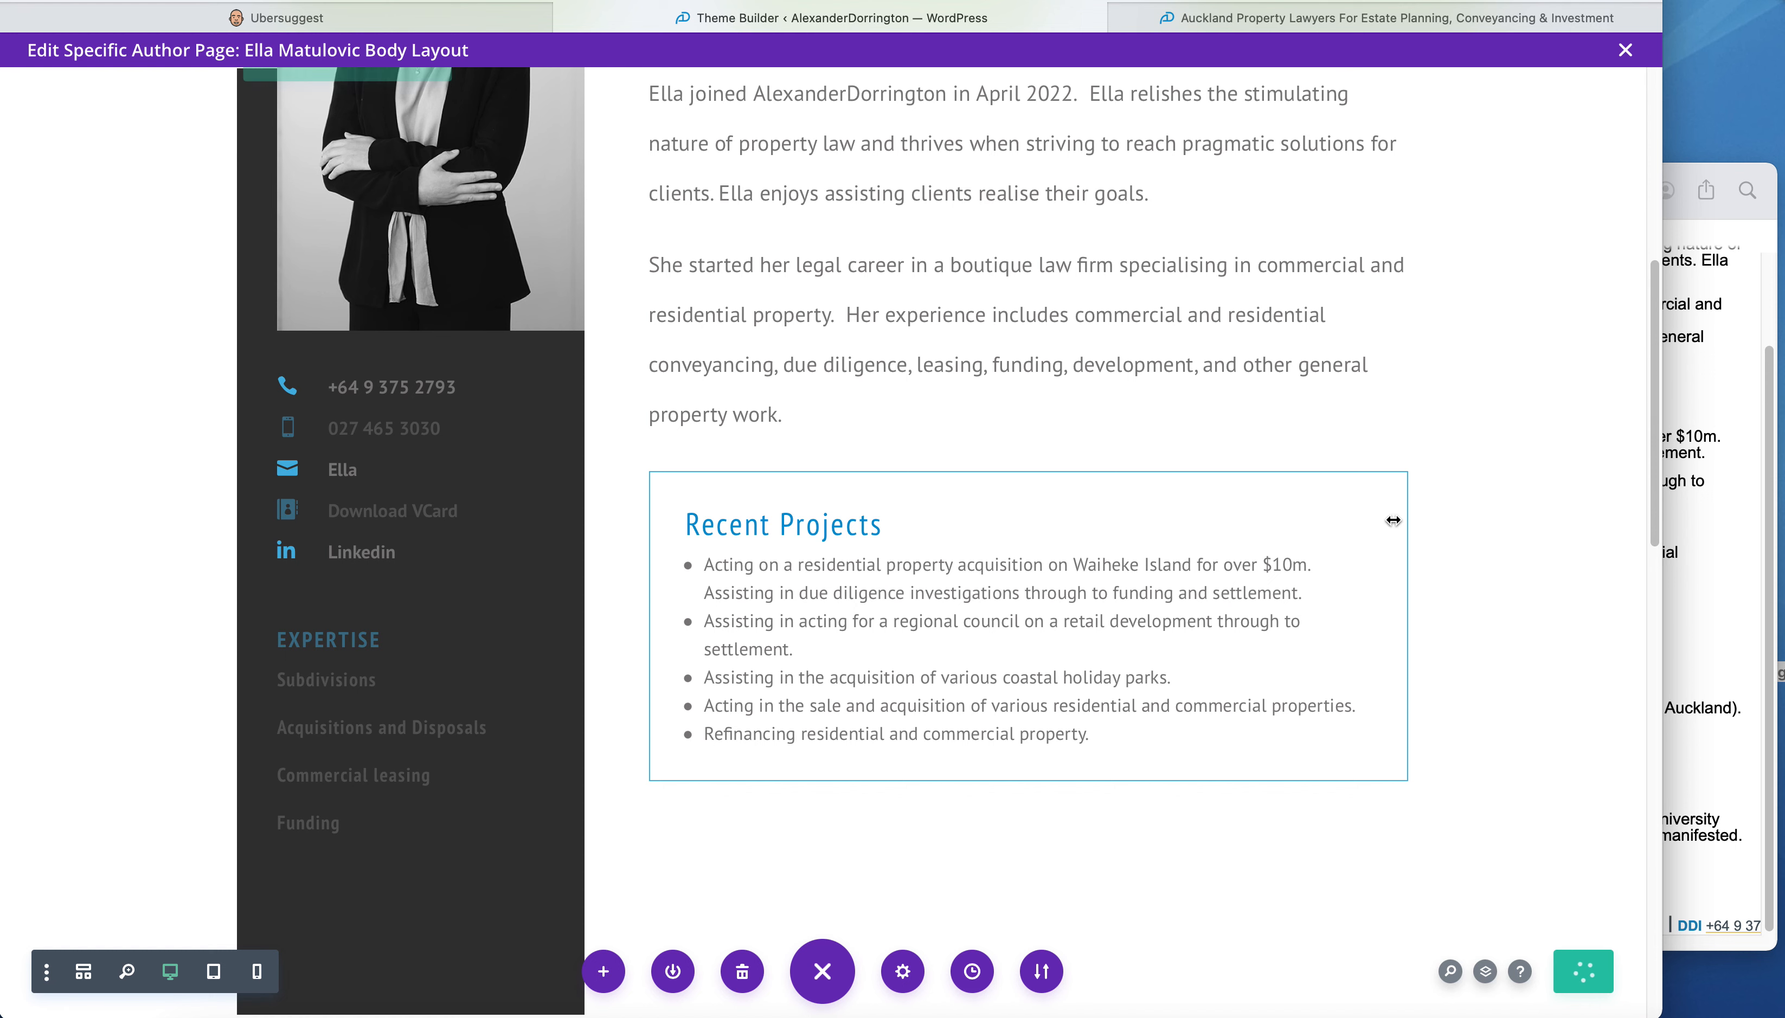
{"action": "left_click", "coordinate": [1626, 51]}
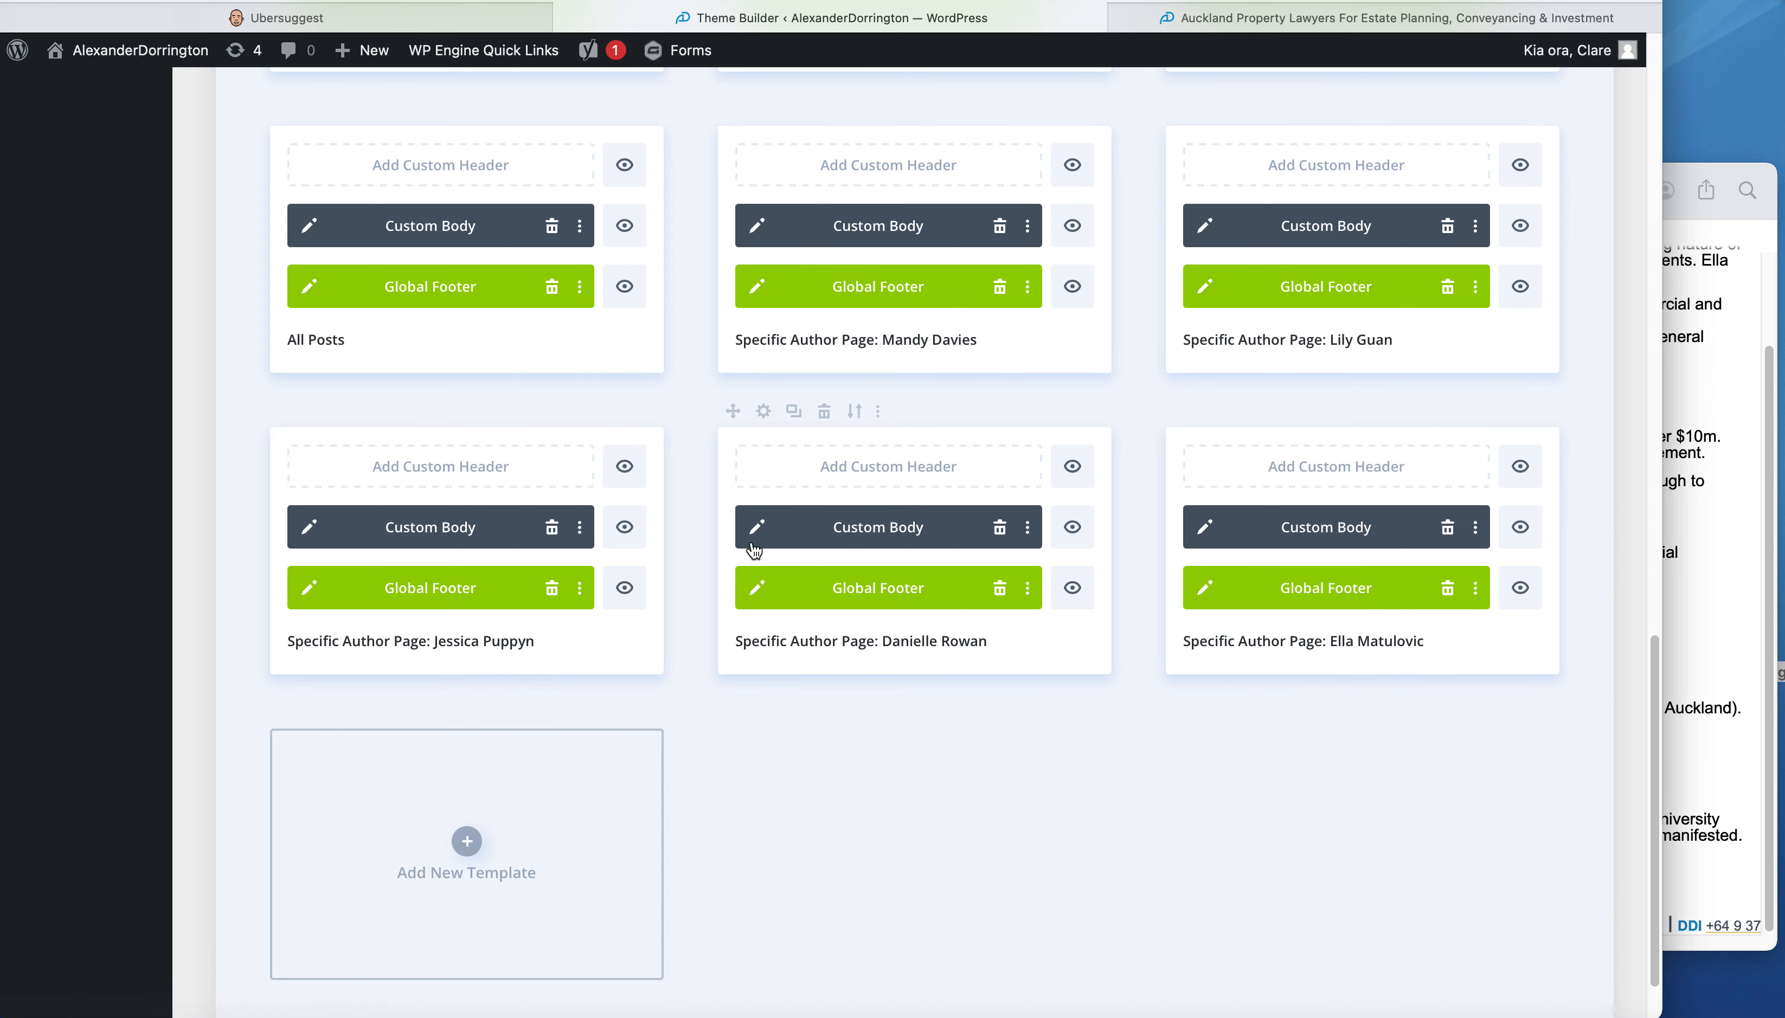
{"action": "scroll", "coordinate": [758, 546], "scroll_direction": "up", "scroll_amount": 10}
{"action": "left_click", "coordinate": [294, 124]}
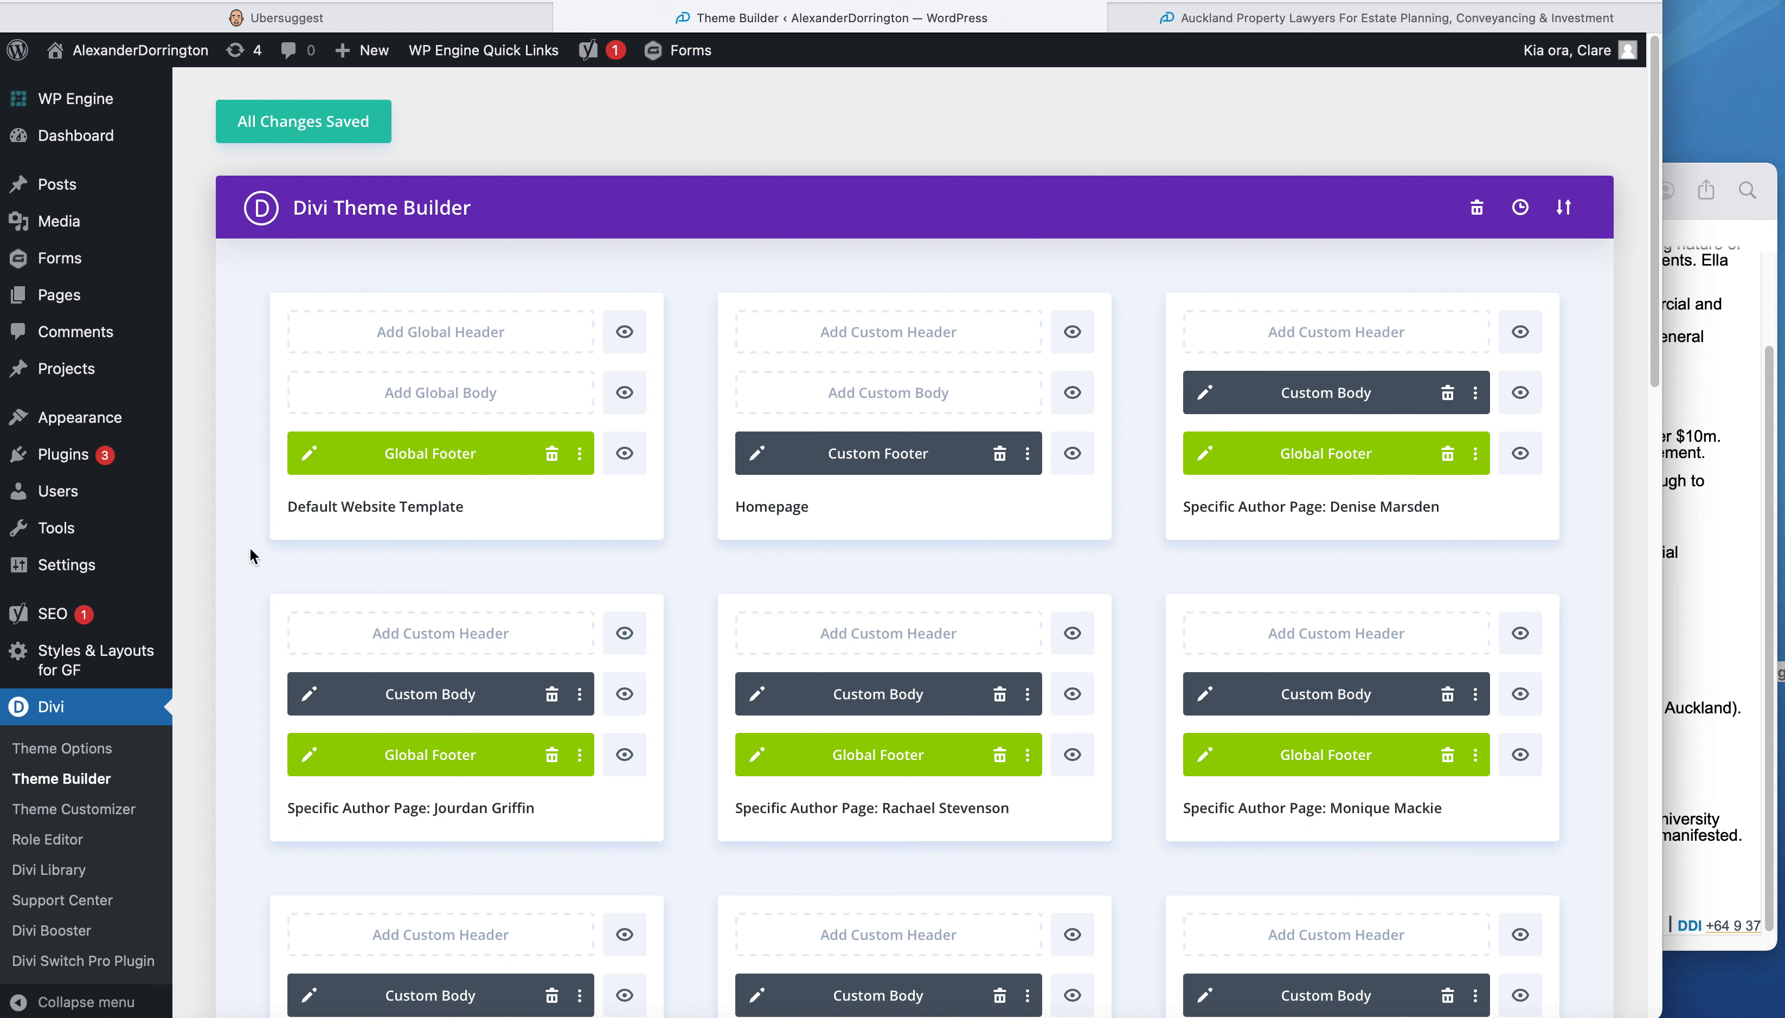
- Visit the AlexanderDorrington site's front end from the WordPress admin
{"action": "mouse_move", "coordinate": [135, 55]}
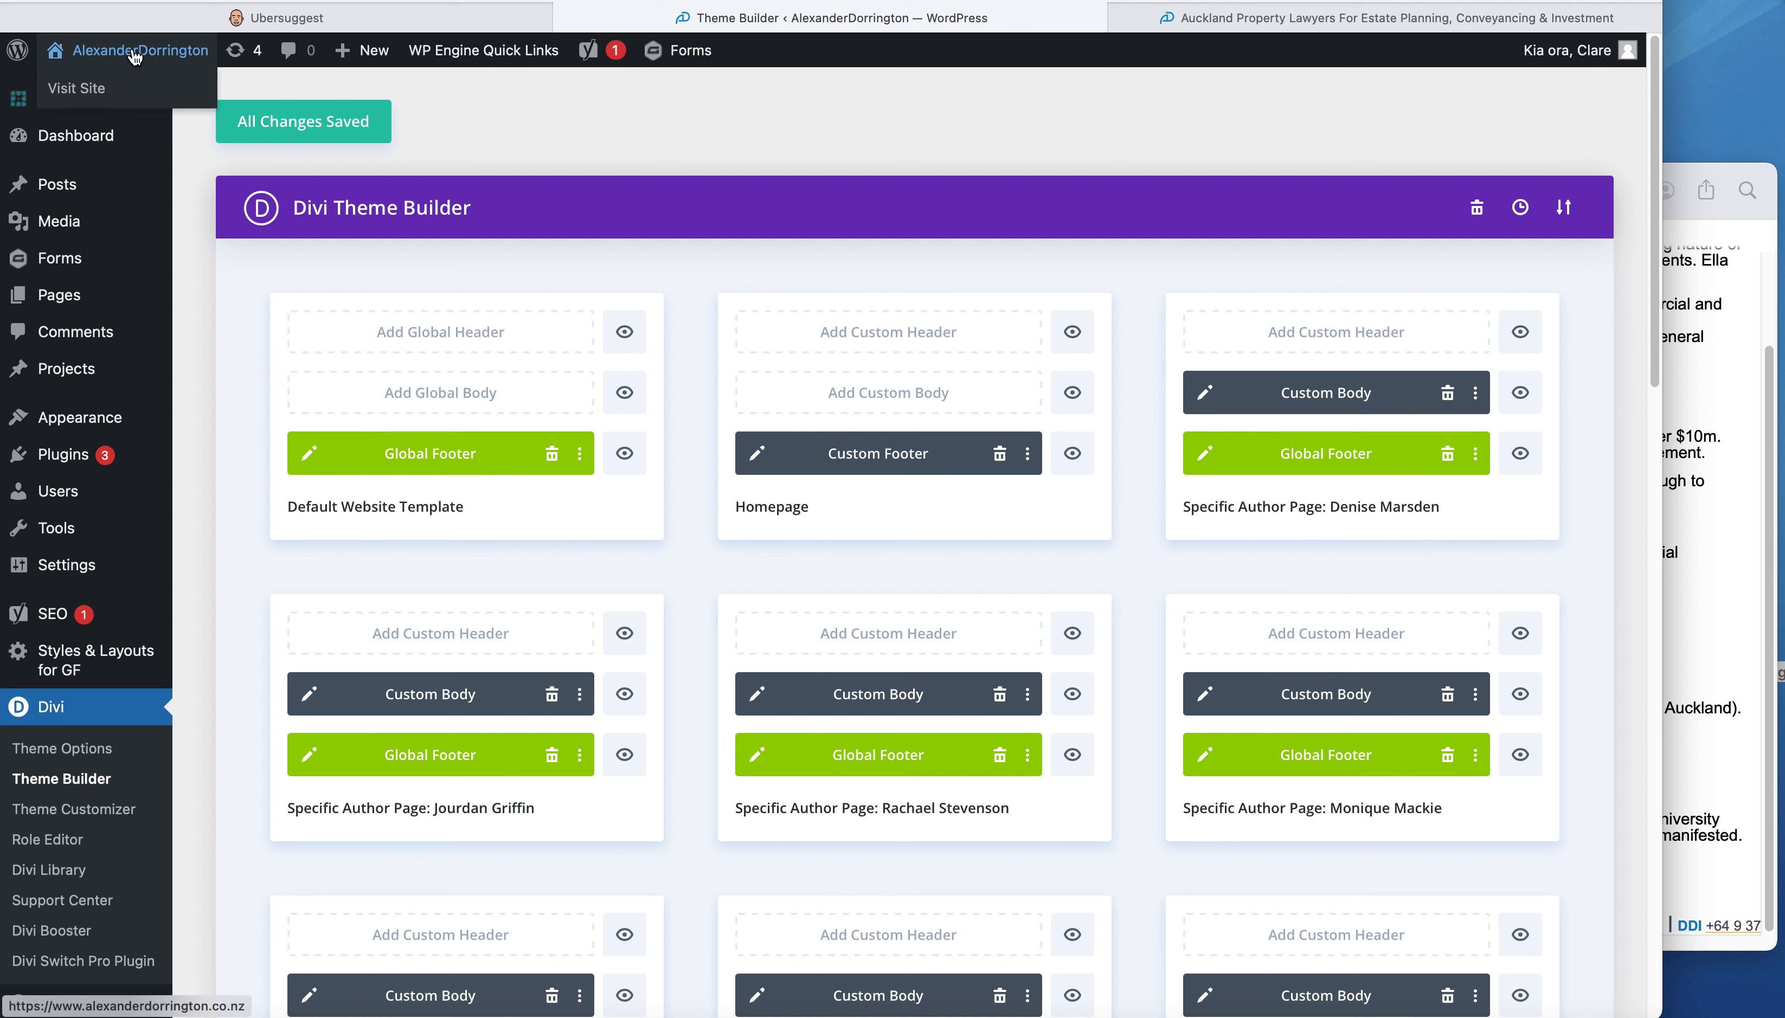